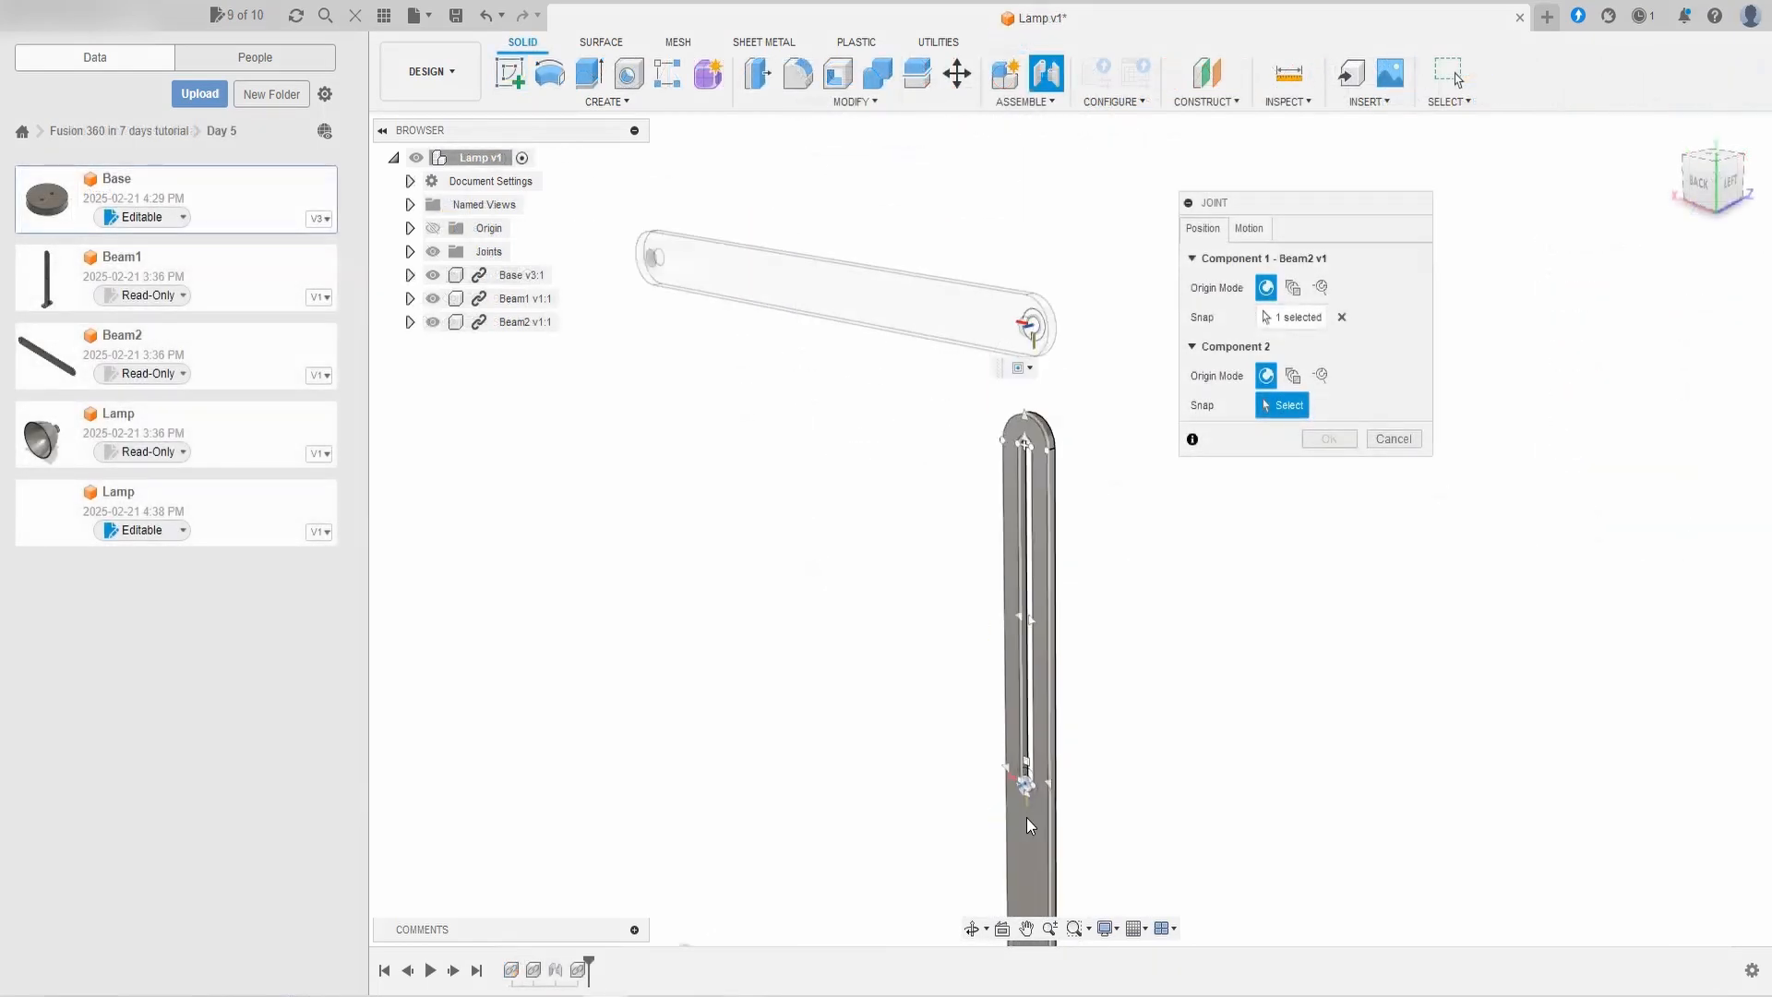
# Step: Joint the end hole of Beam2 to the centre of the lower slot end on Beam1
pyautogui.scroll(5, 1027, 816)
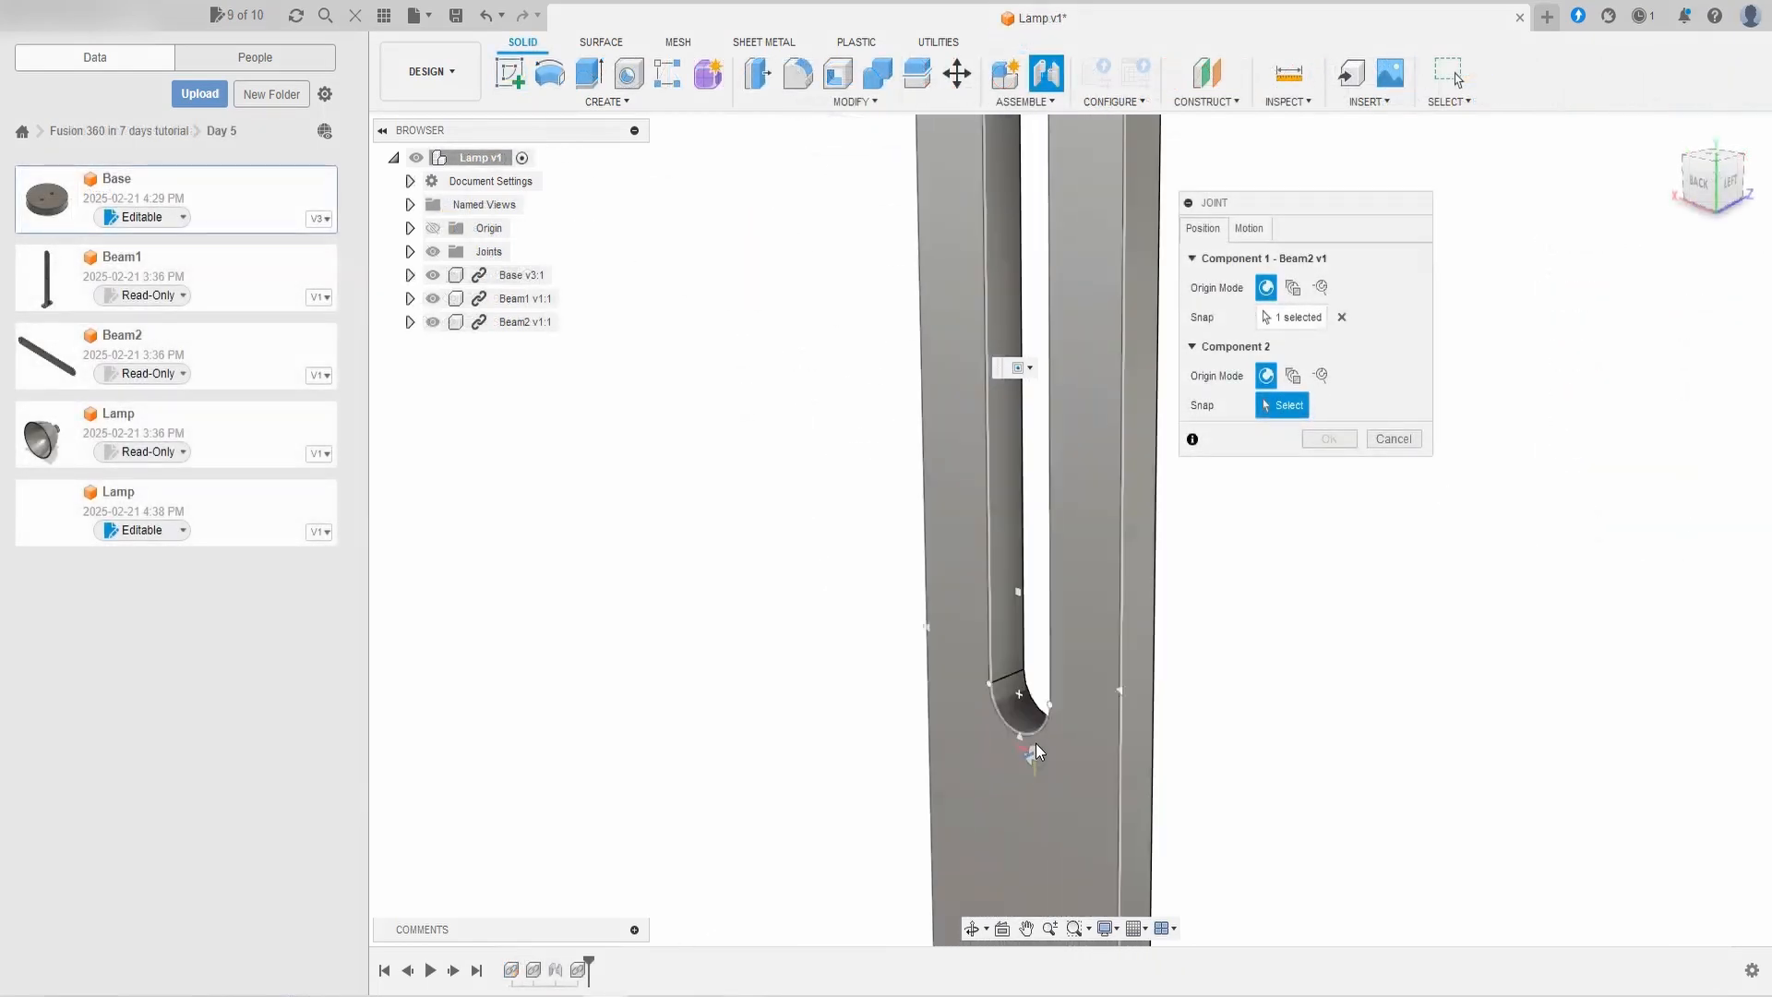
pyautogui.click(1015, 696)
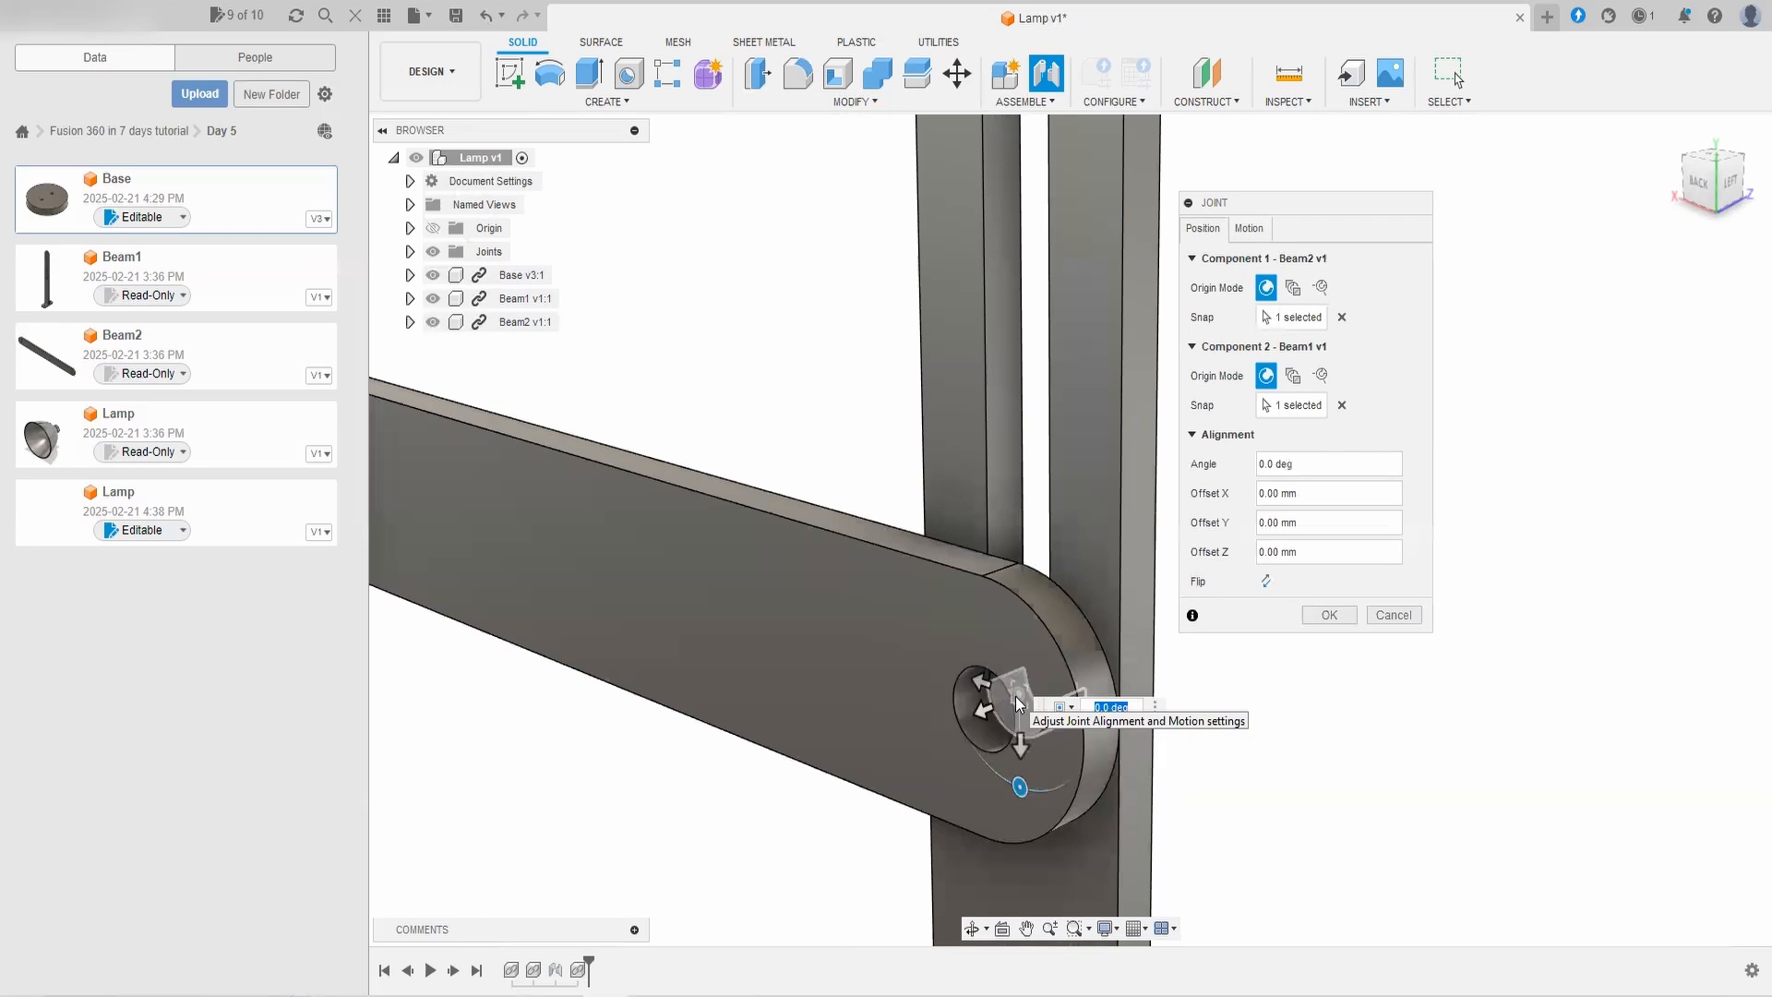
pyautogui.scroll(-5, 1011, 718)
pyautogui.keyDown('shift'); pyautogui.moveTo(978, 725); pyautogui.dragTo(809, 744, button='middle'); pyautogui.keyUp('shift')
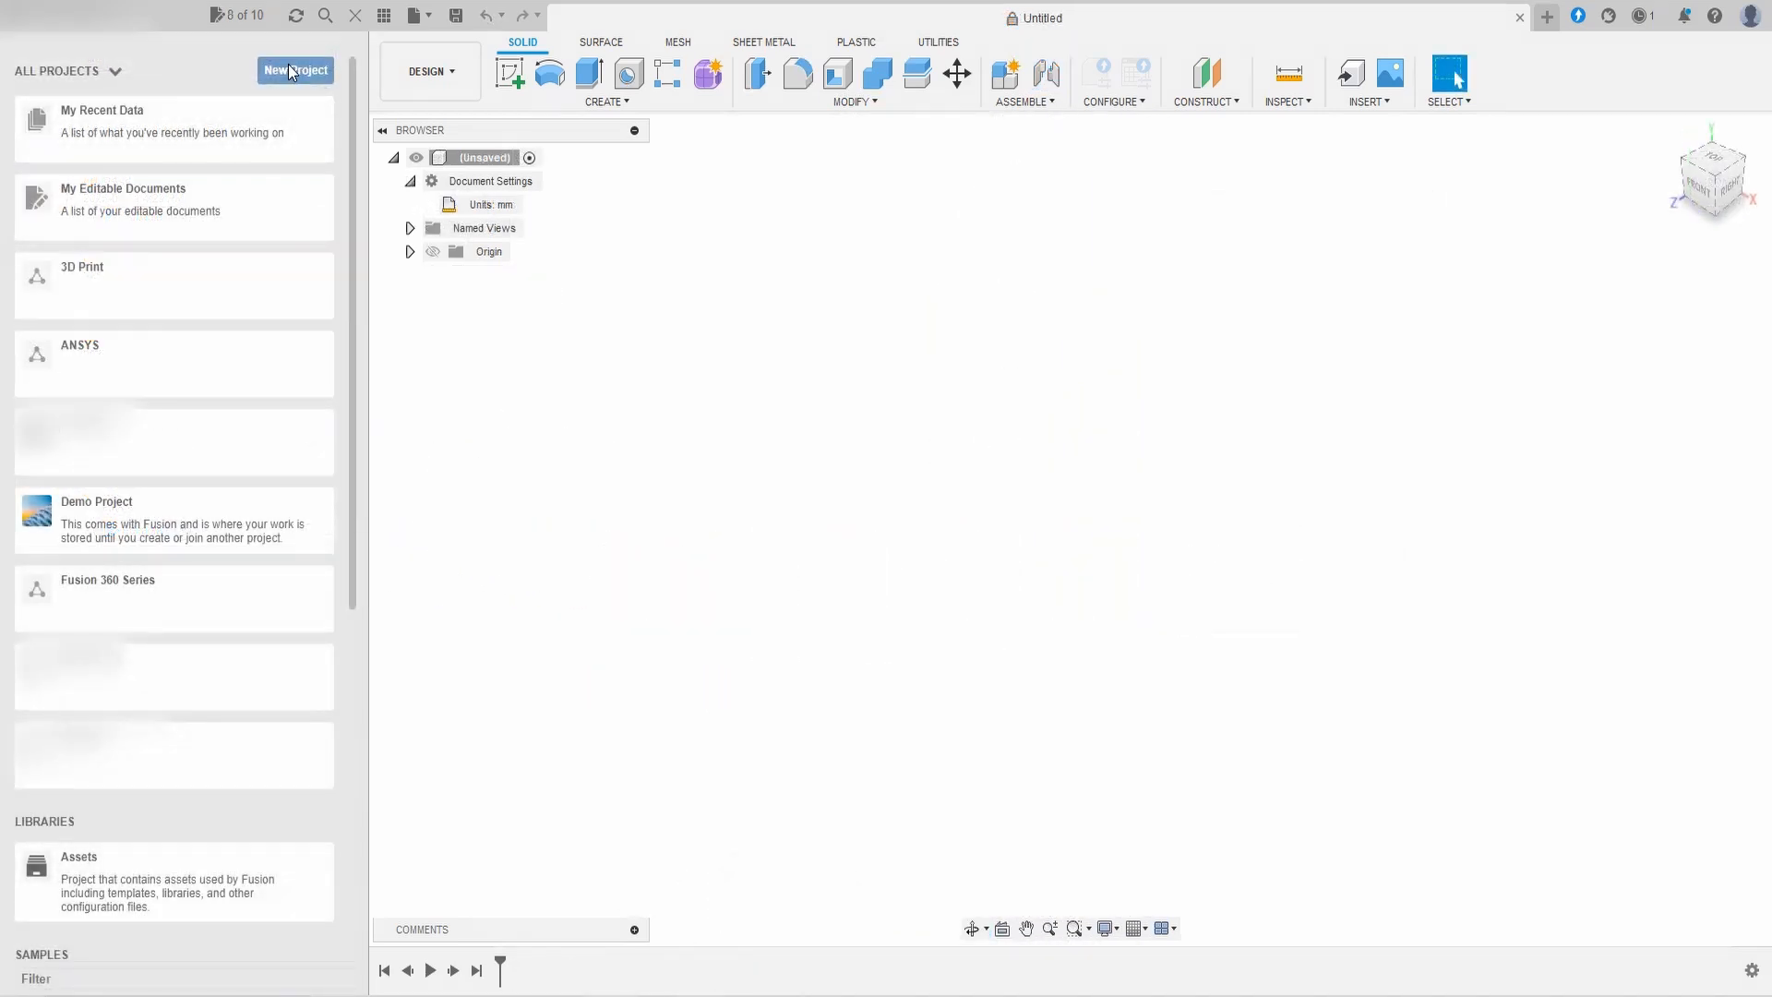
# Step: Create a new project and name it Fusion 360 in 7 days tutorial
pyautogui.click(290, 70)
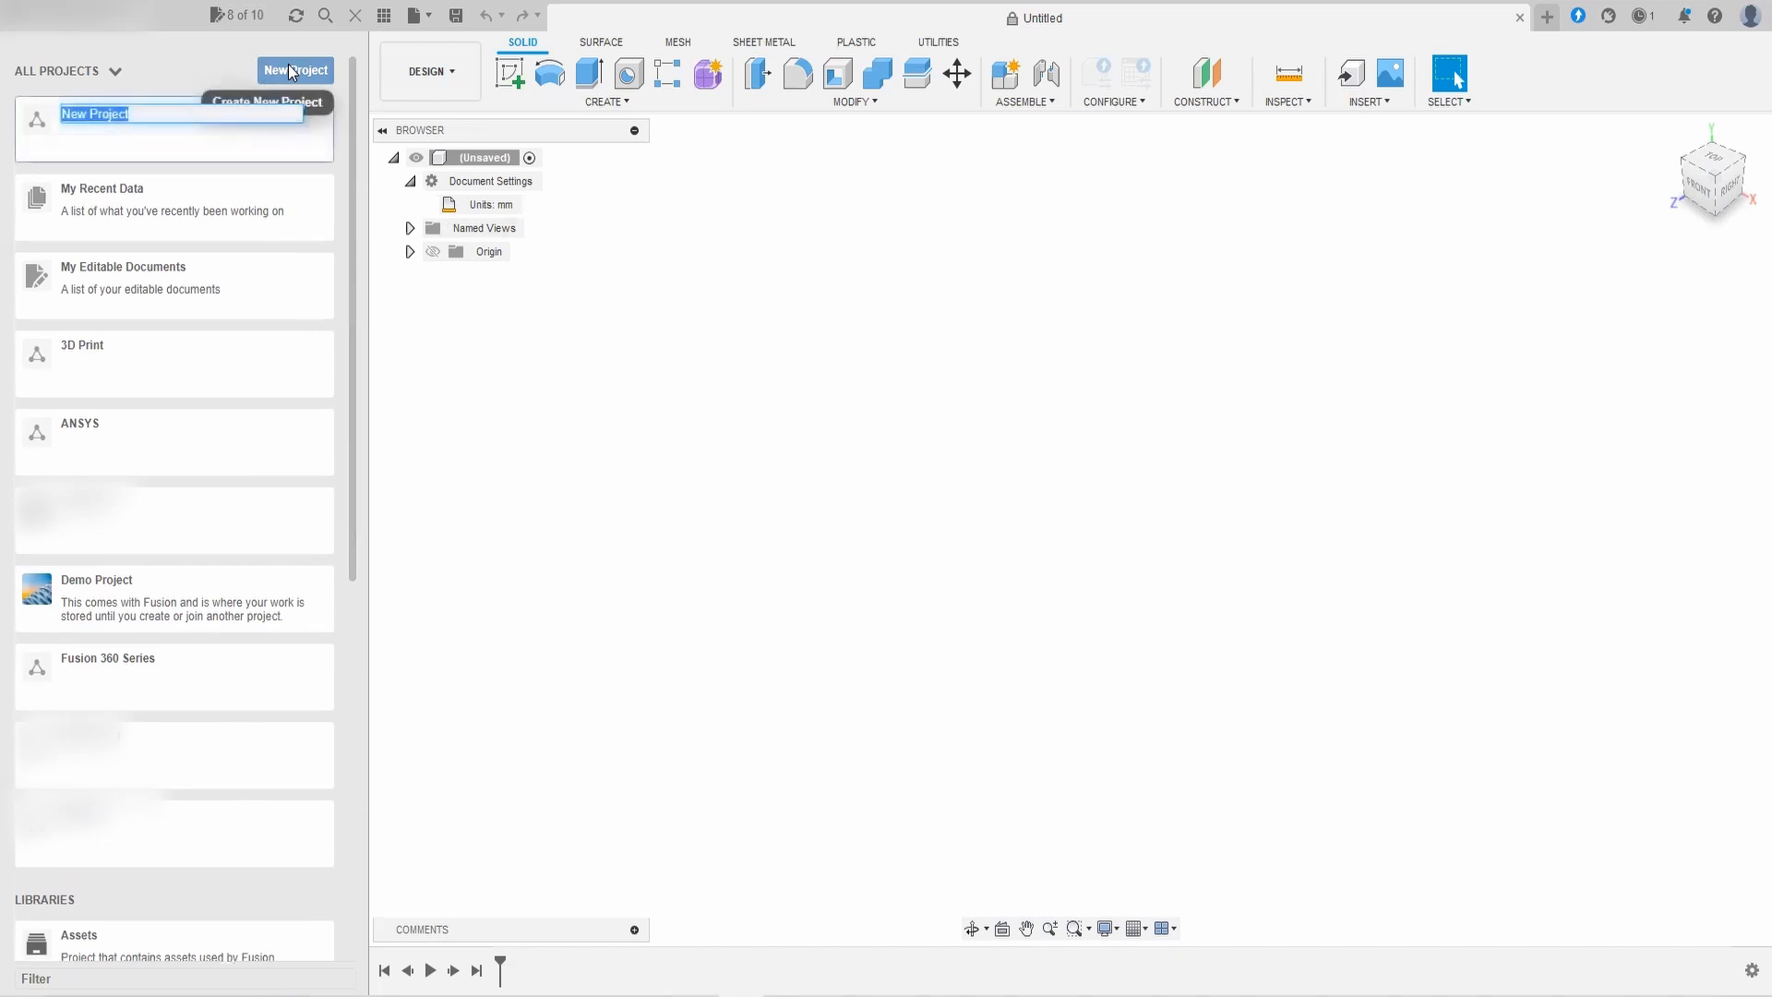
pyautogui.write('Fusion 36')
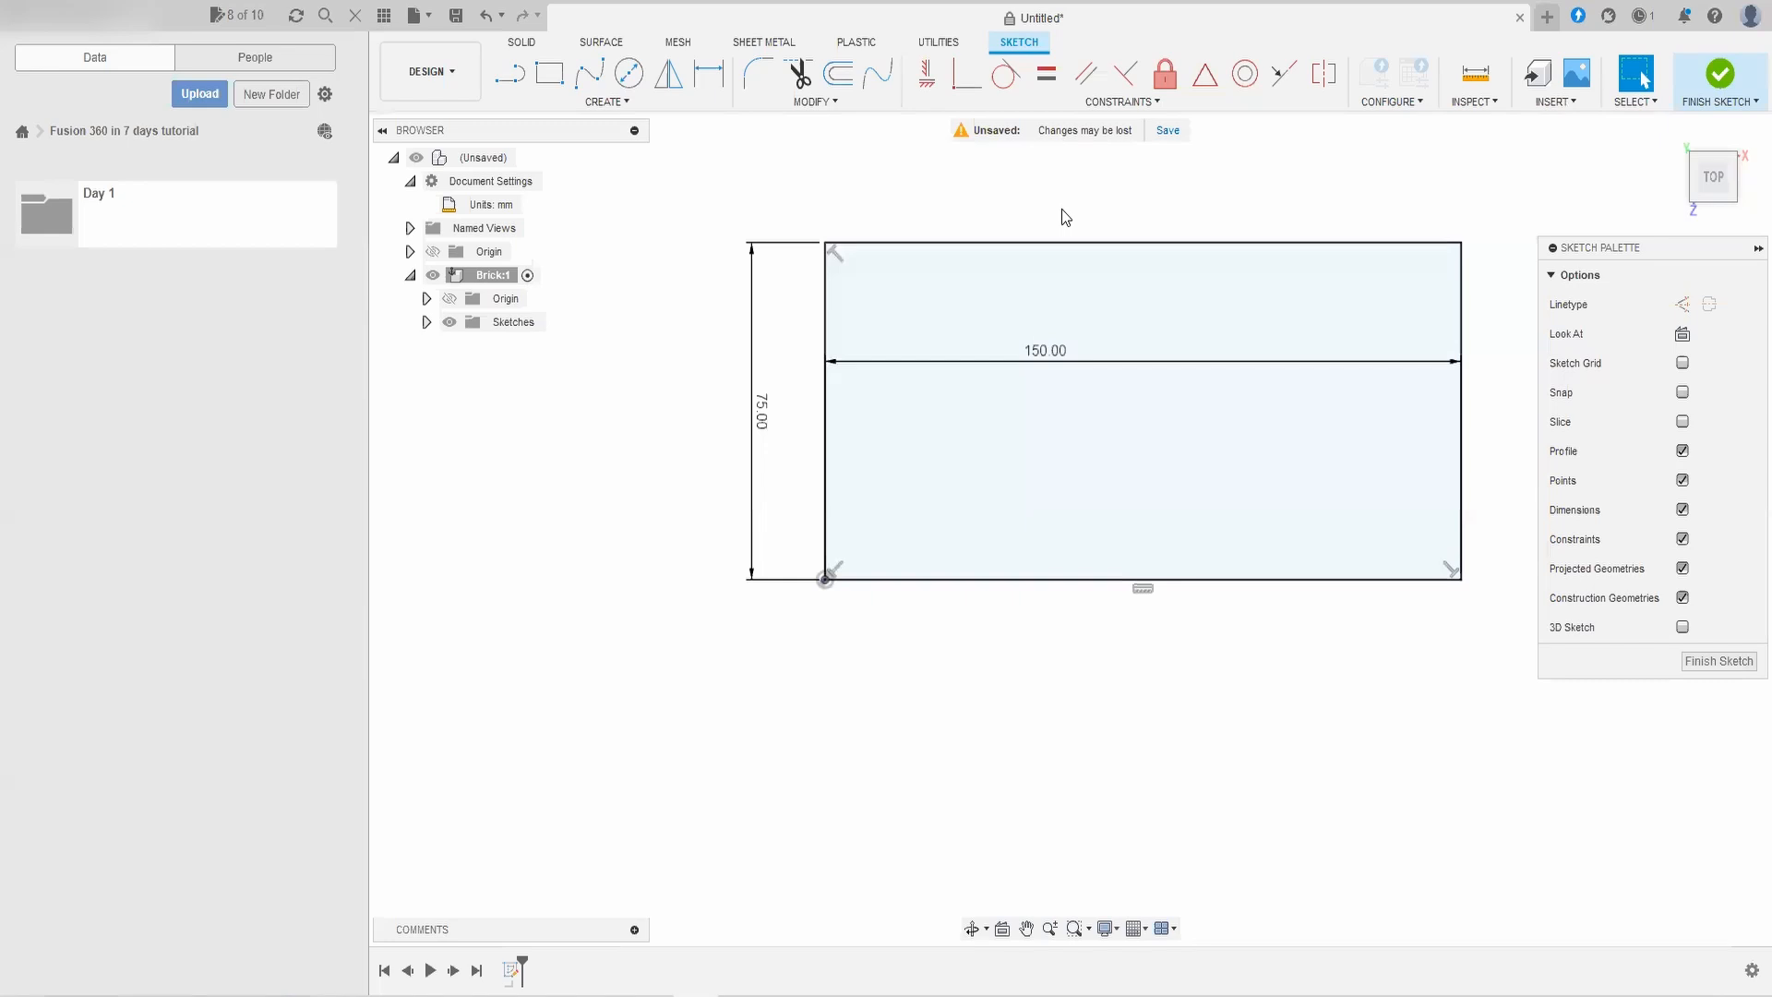
# Step: Extrude the 150 by 75 mm rectangle profile upward into a solid brick
pyautogui.press('e')
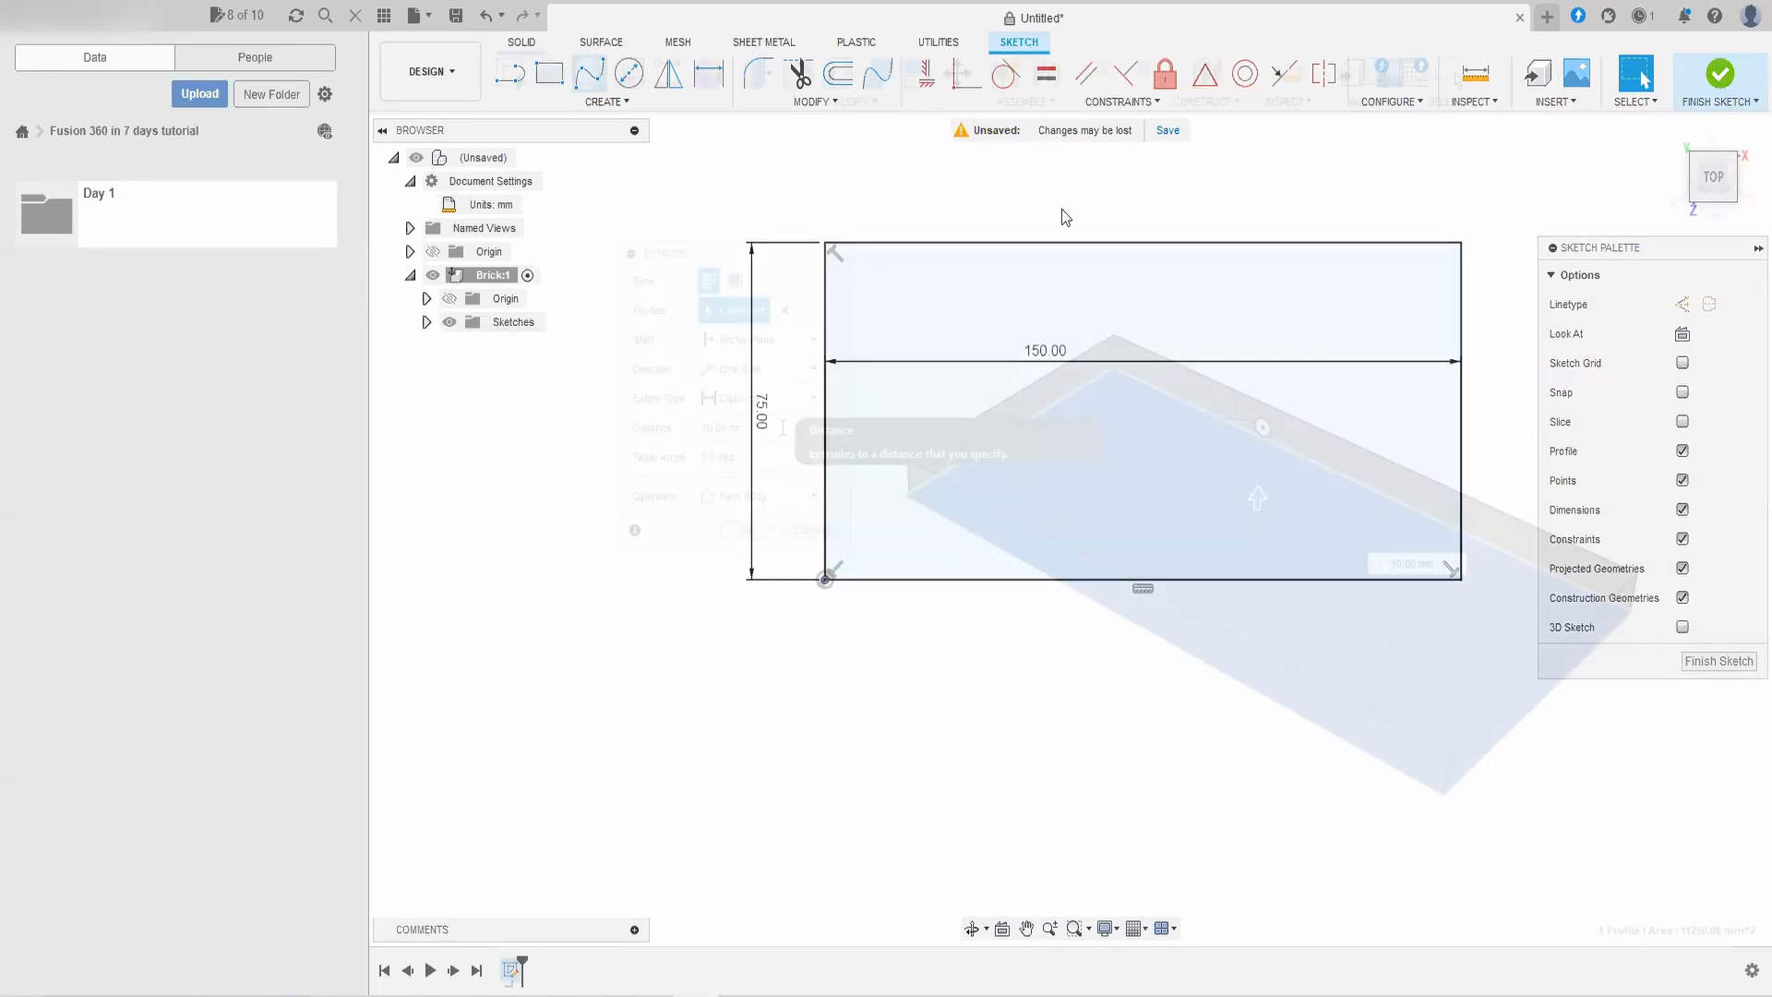
pyautogui.moveTo(1260, 503); pyautogui.dragTo(1259, 457)
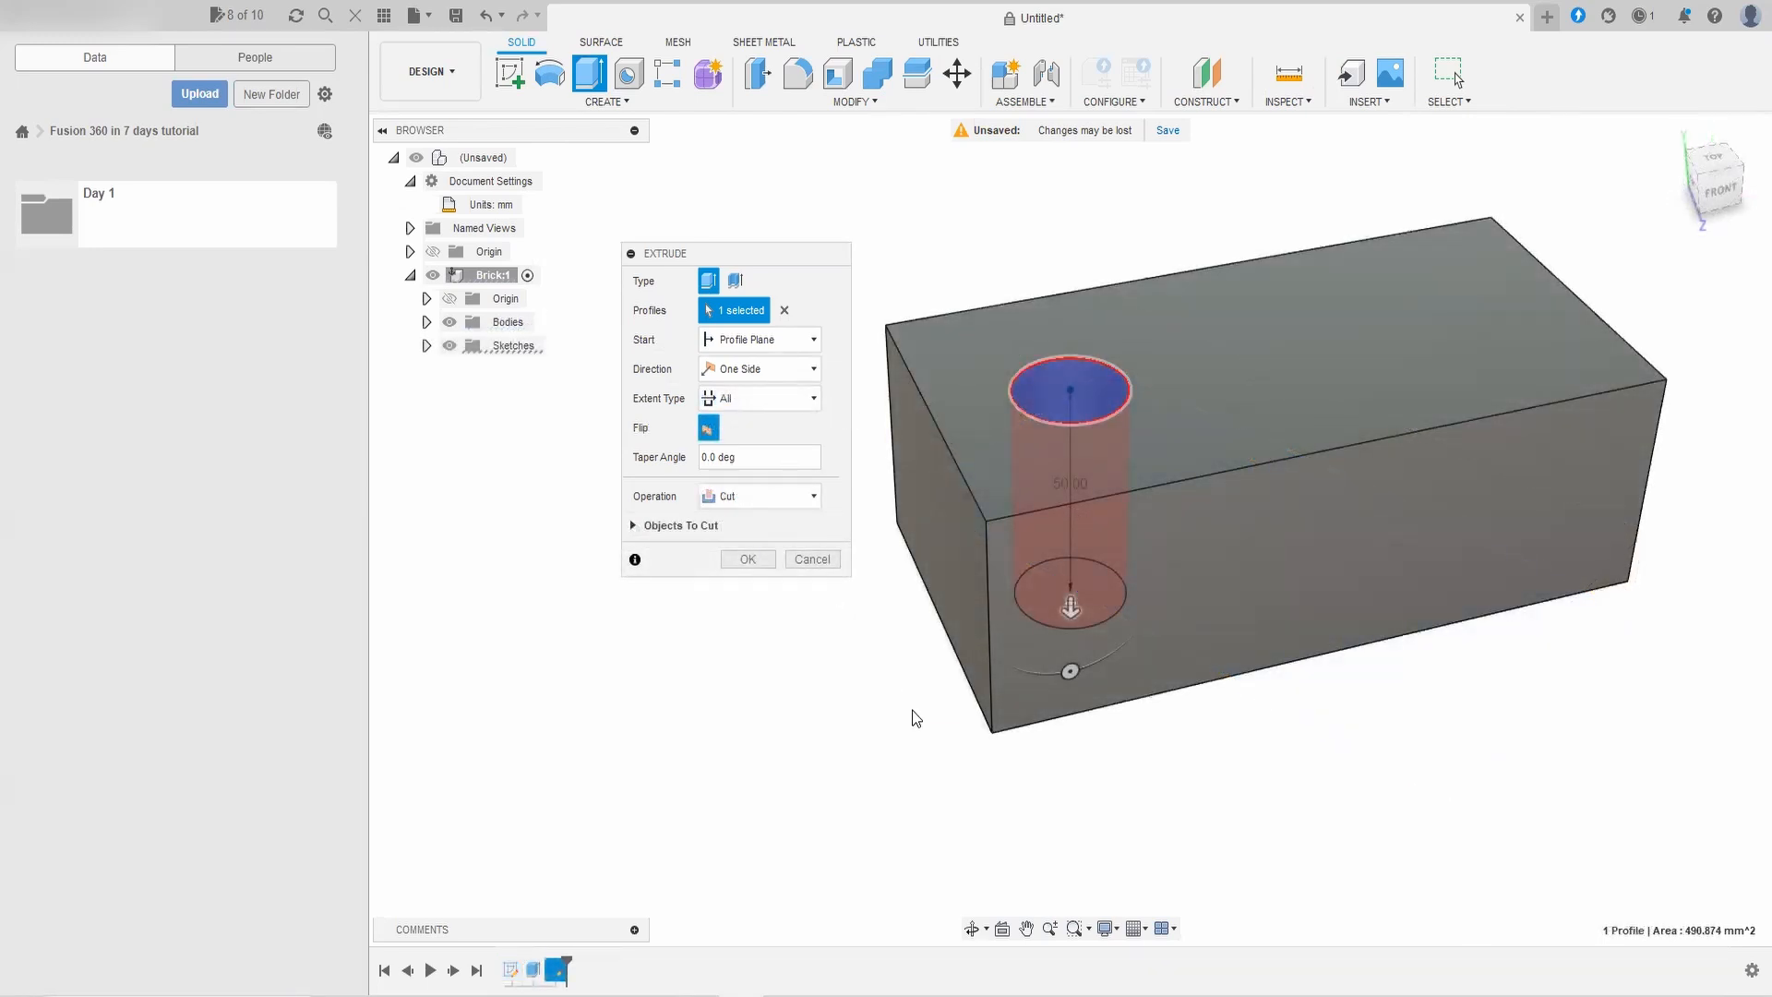
# Step: Cut the circular profile through the whole brick with an Extrude cut whose extent is All
pyautogui.moveTo(914, 712)
pyautogui.keyDown('shift'); pyautogui.mouseDown(button='middle')
pyautogui.moveTo(910, 585)
pyautogui.moveTo(895, 684)
pyautogui.moveTo(909, 719)
pyautogui.mouseUp(button='middle'); pyautogui.keyUp('shift')
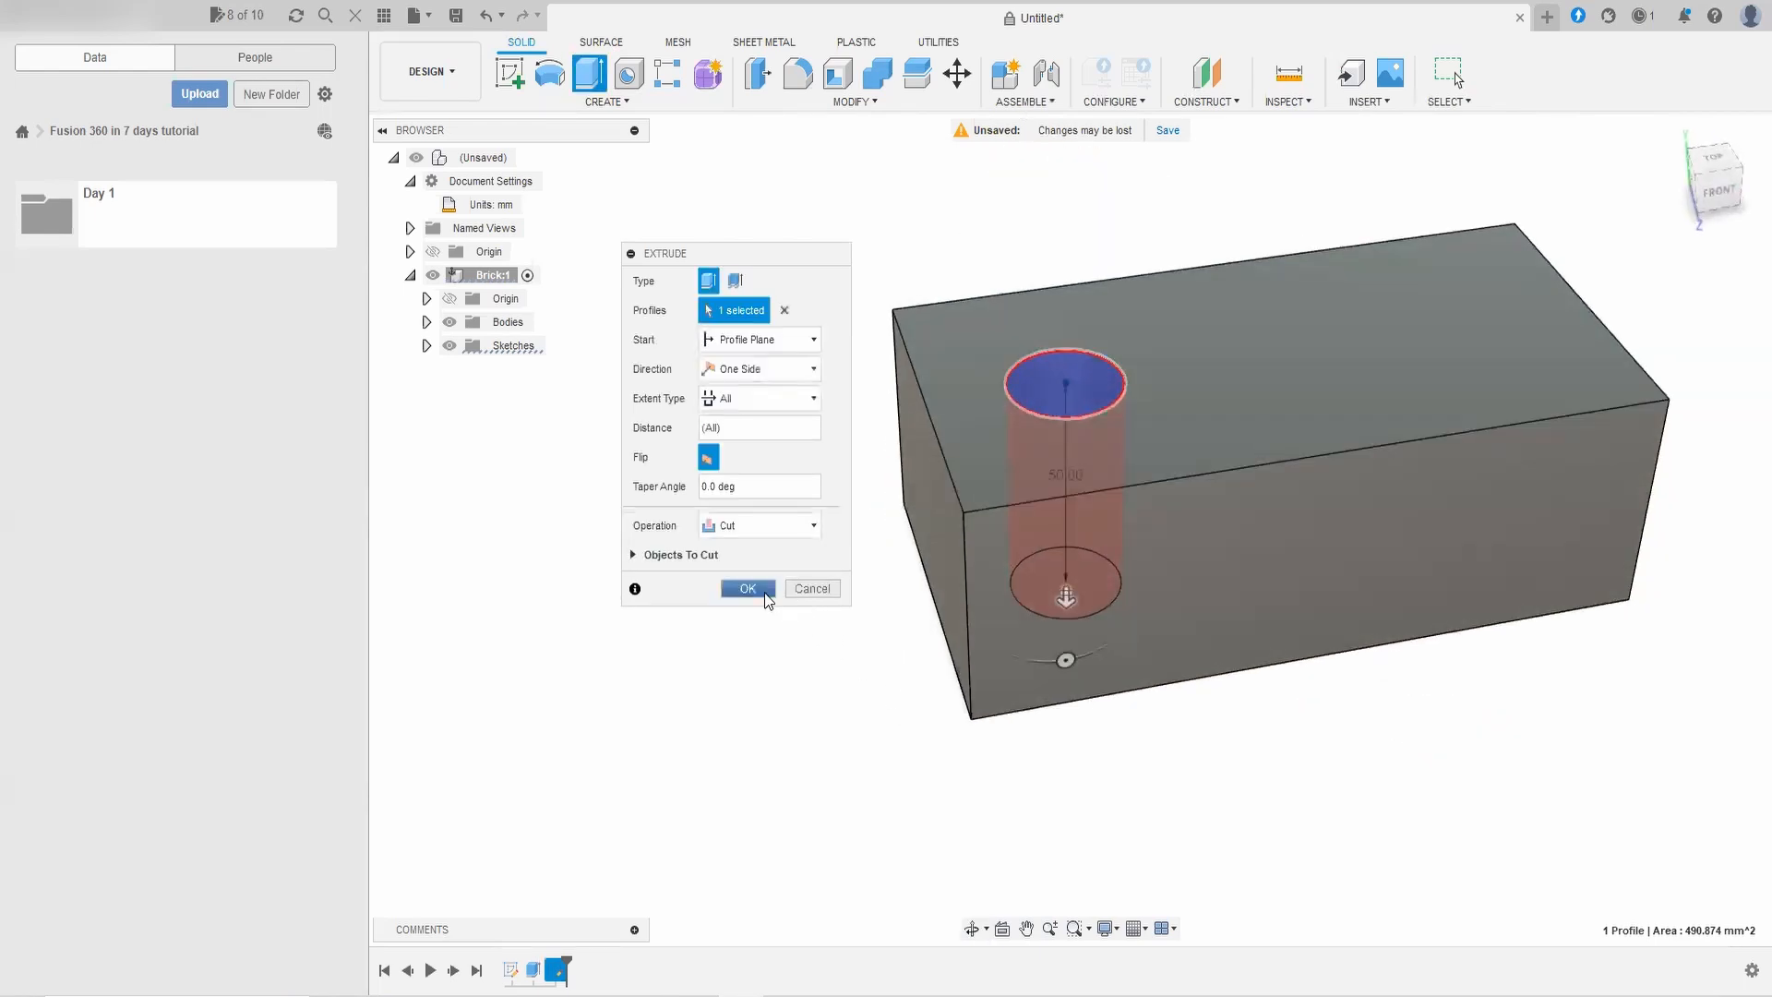
pyautogui.click(759, 591)
pyautogui.keyDown('shift'); pyautogui.moveTo(764, 601); pyautogui.dragTo(834, 665, button='middle'); pyautogui.keyUp('shift')
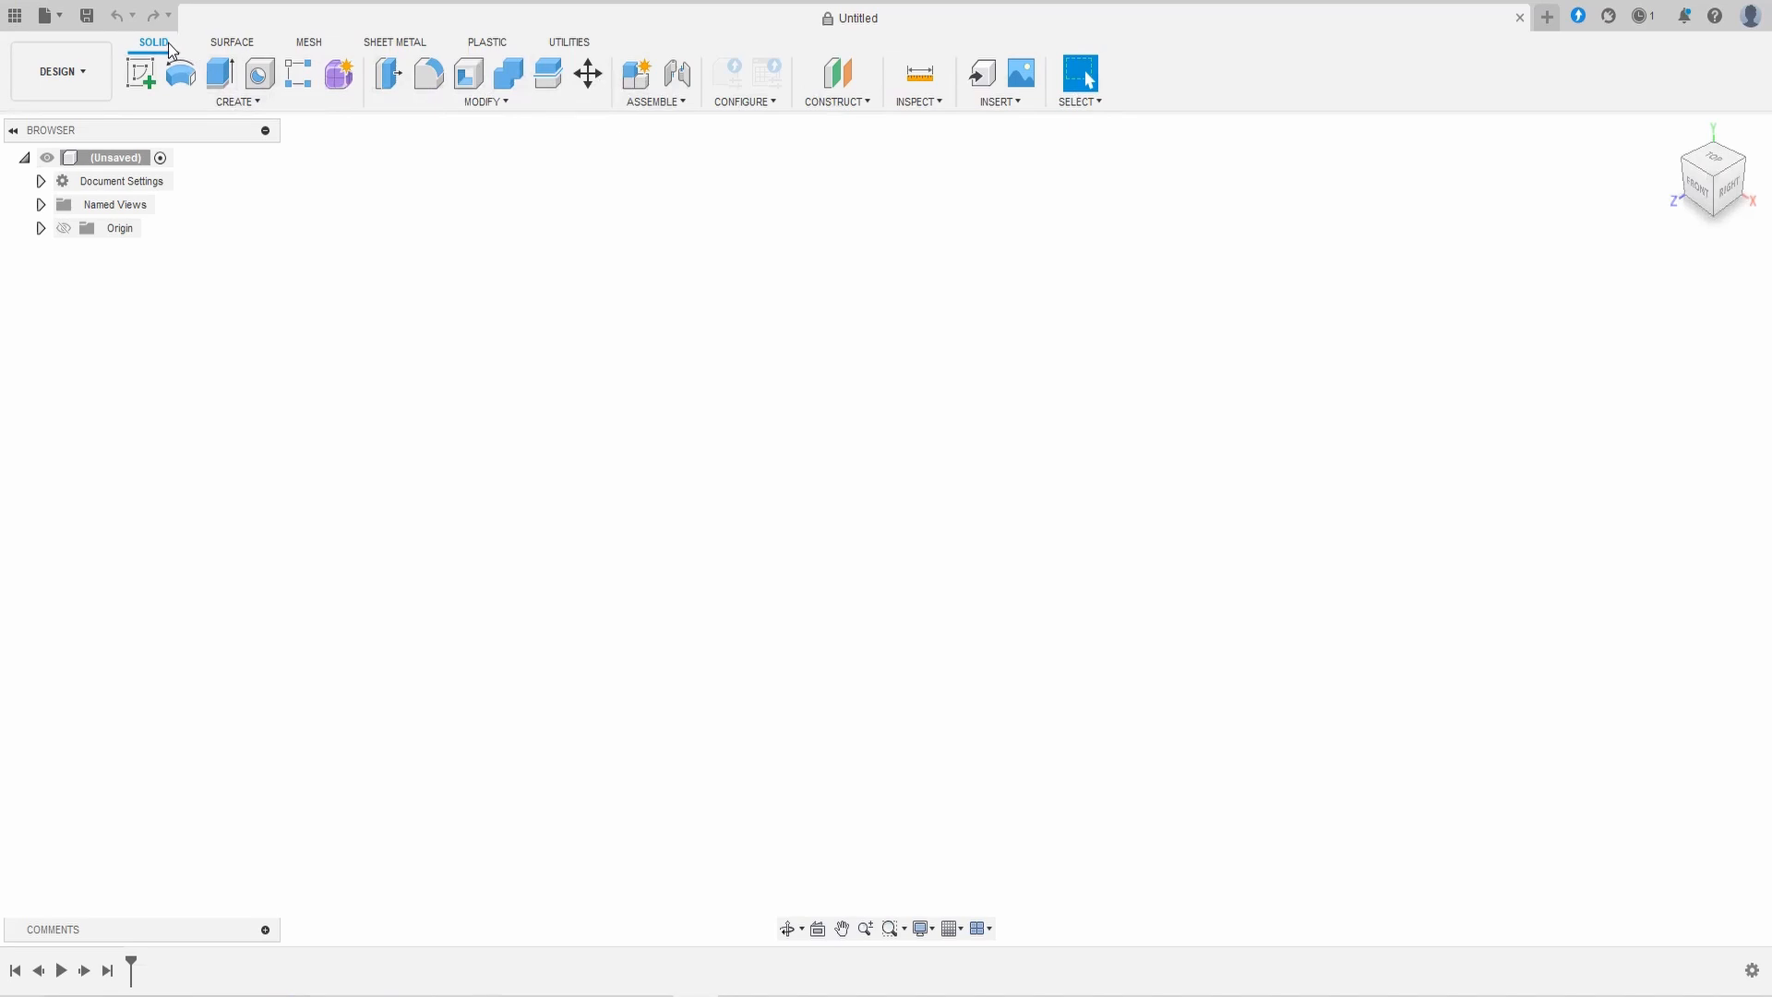
# Step: Look through the Surface, Mesh, Sheet Metal and Plastic toolsets and return to the Solid tools
pyautogui.click(237, 43)
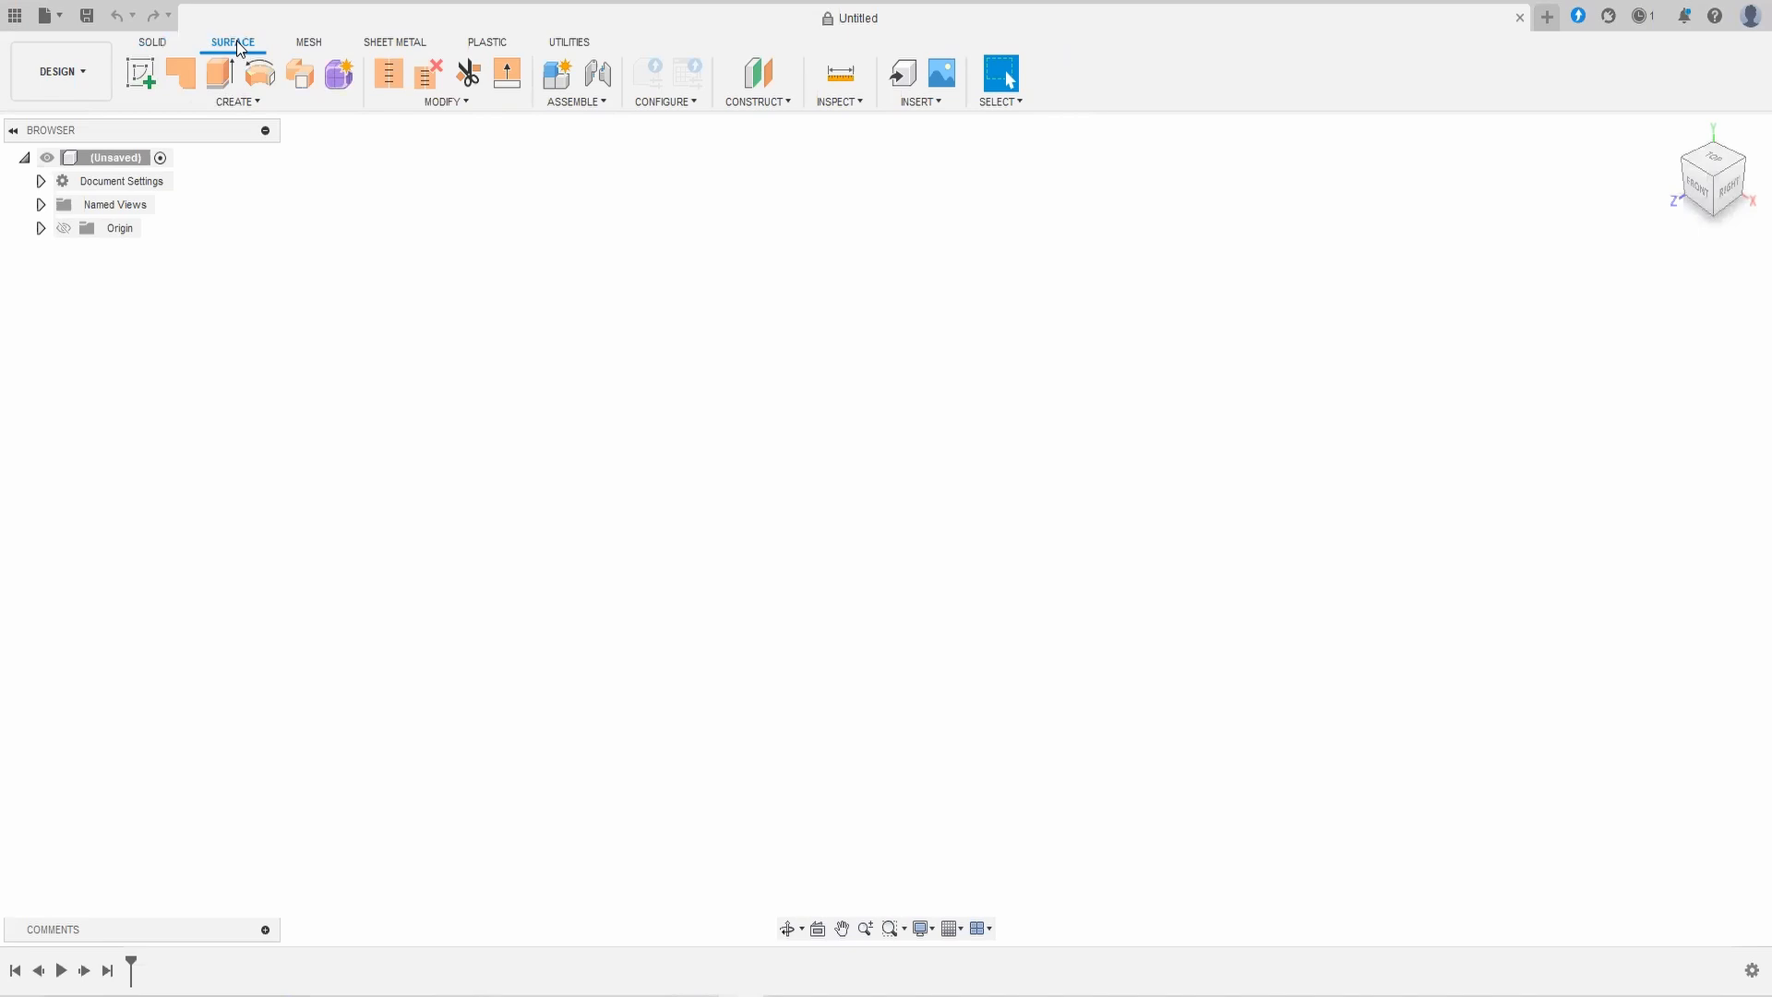
pyautogui.click(309, 43)
pyautogui.click(396, 41)
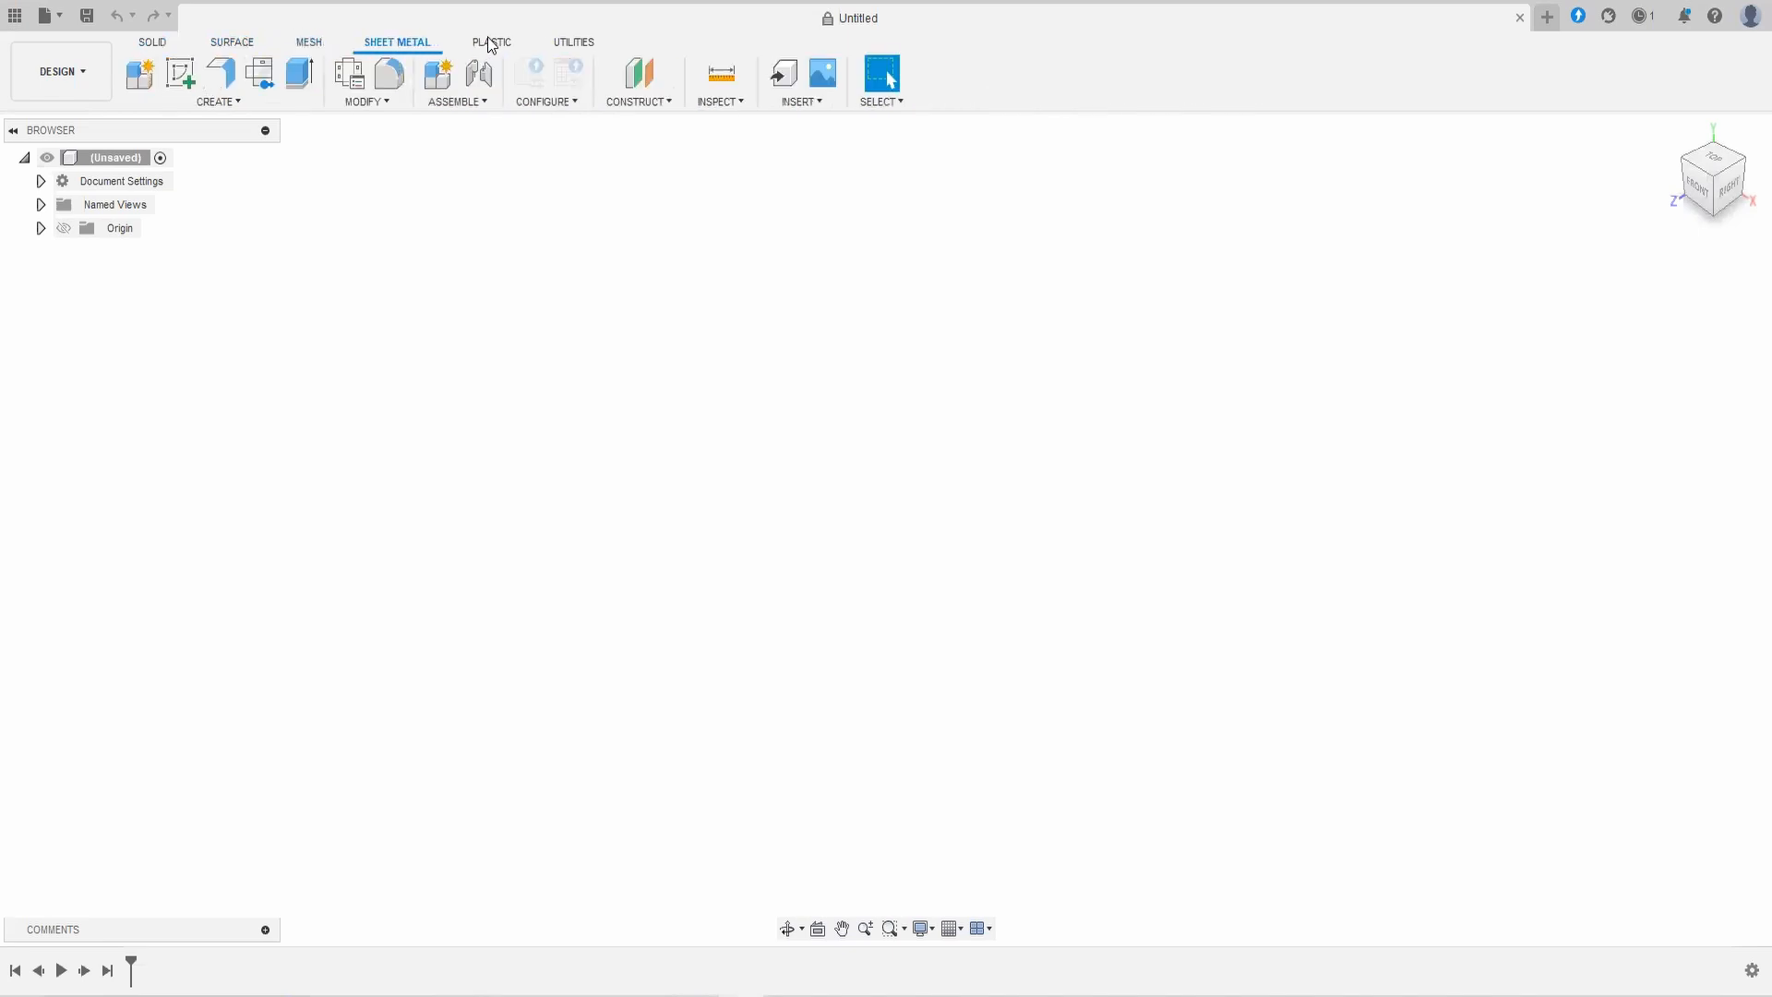
pyautogui.click(501, 43)
pyautogui.click(157, 42)
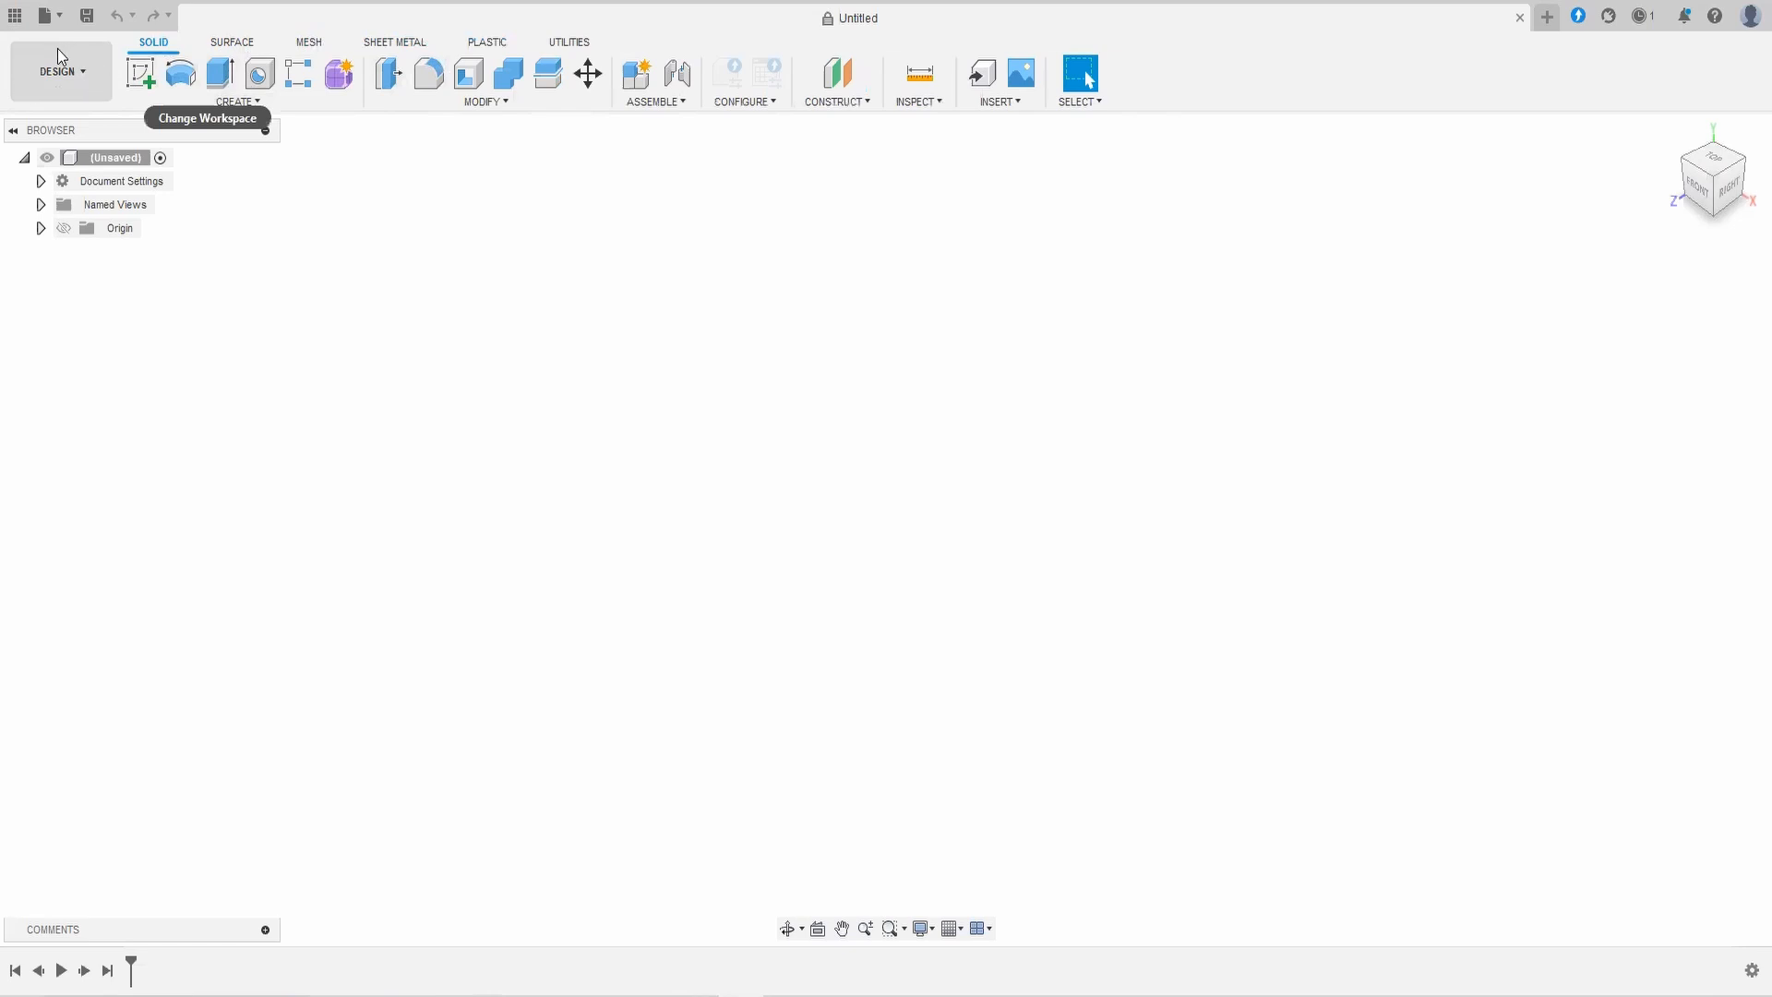
# Step: Review the available workspaces and the drawing options, staying in the Design workspace
pyautogui.click(83, 73)
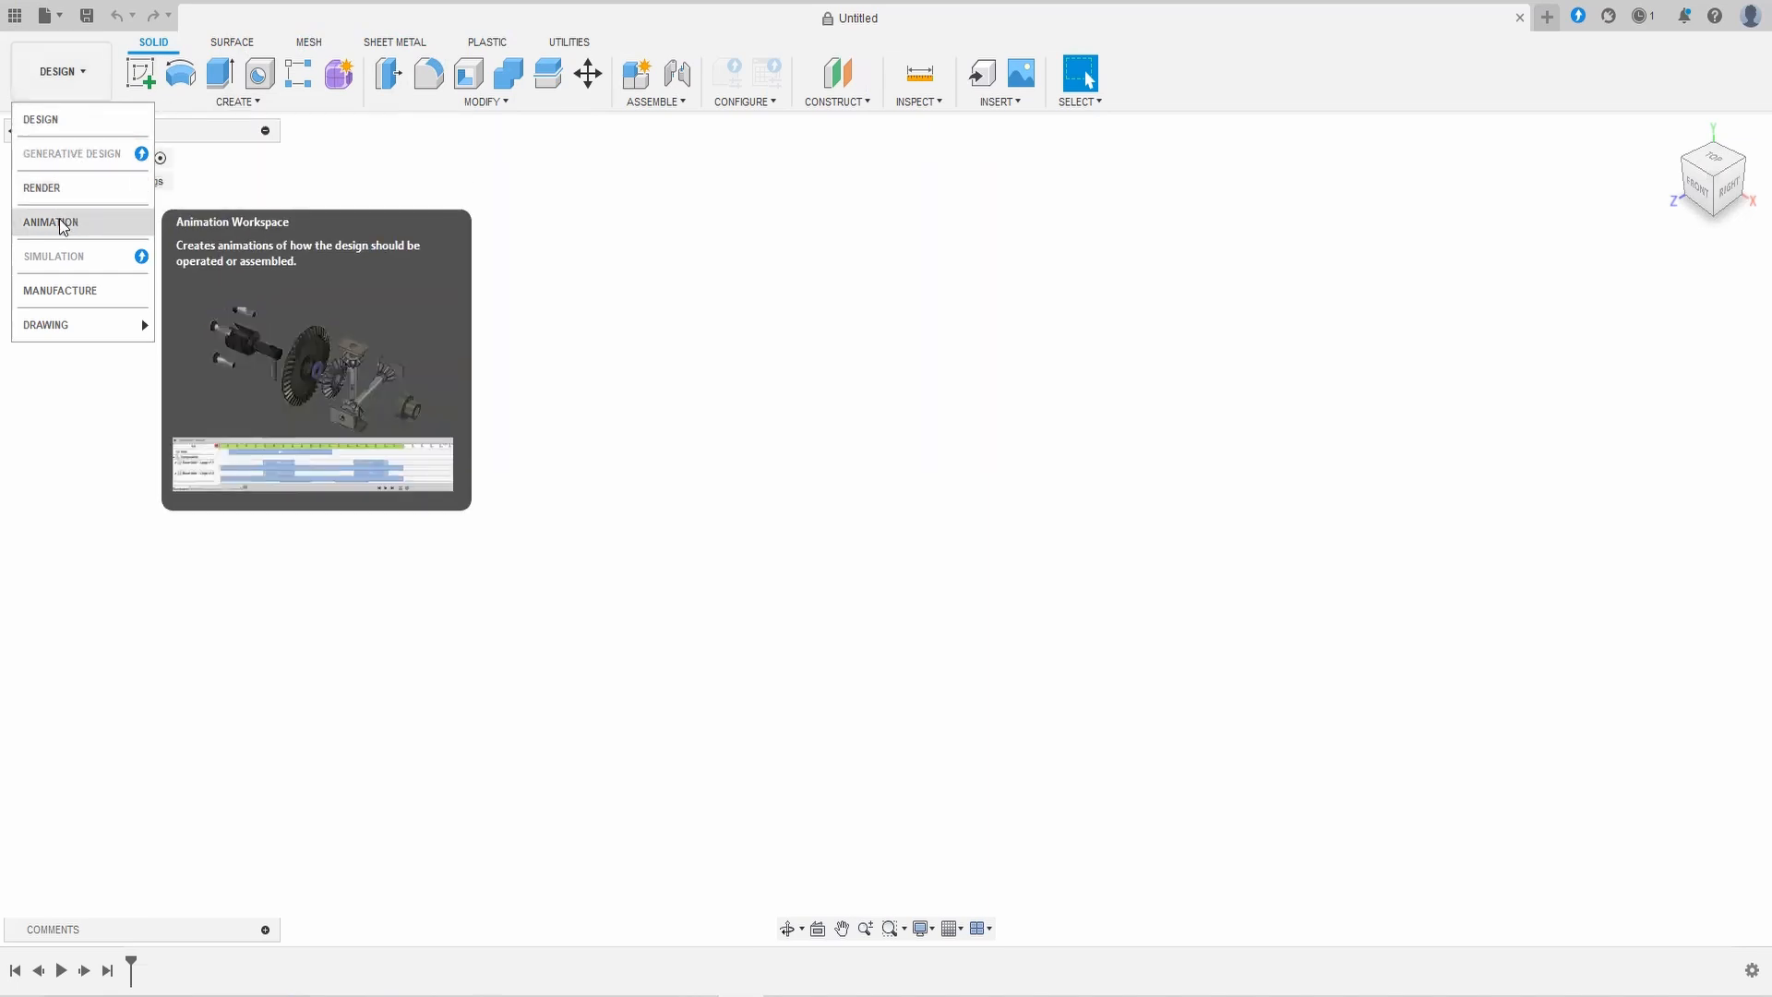
pyautogui.moveTo(64, 316)
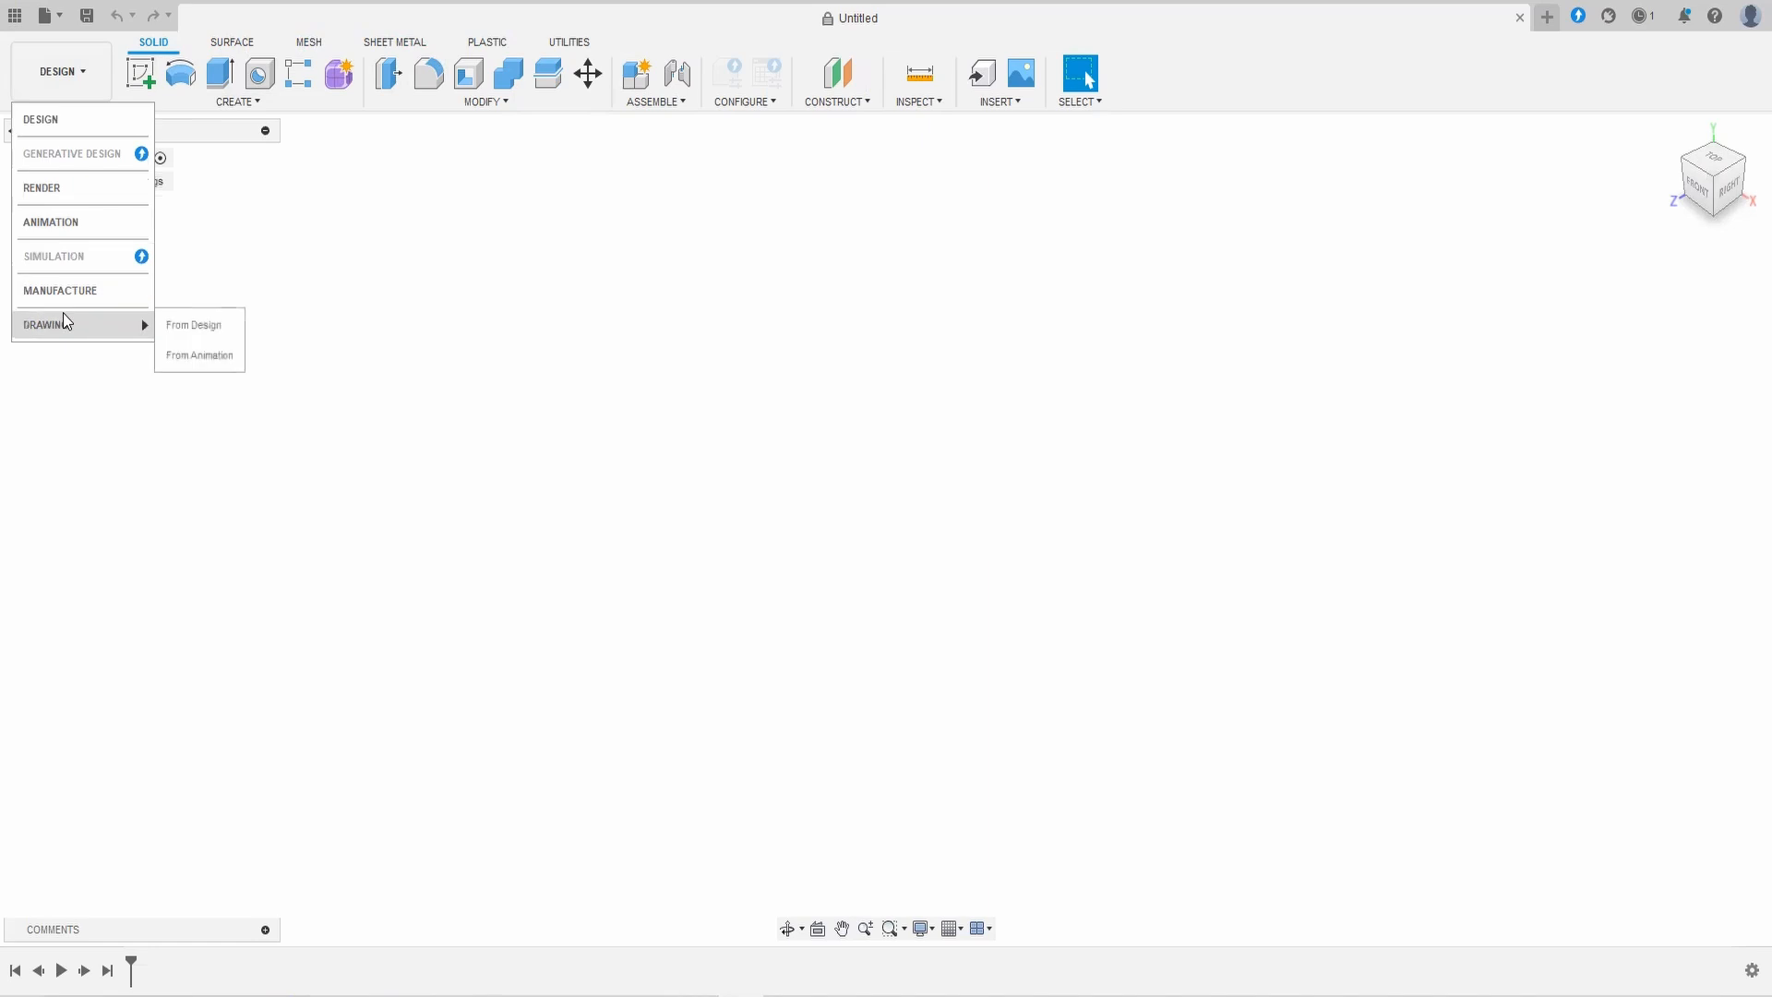
pyautogui.click(71, 121)
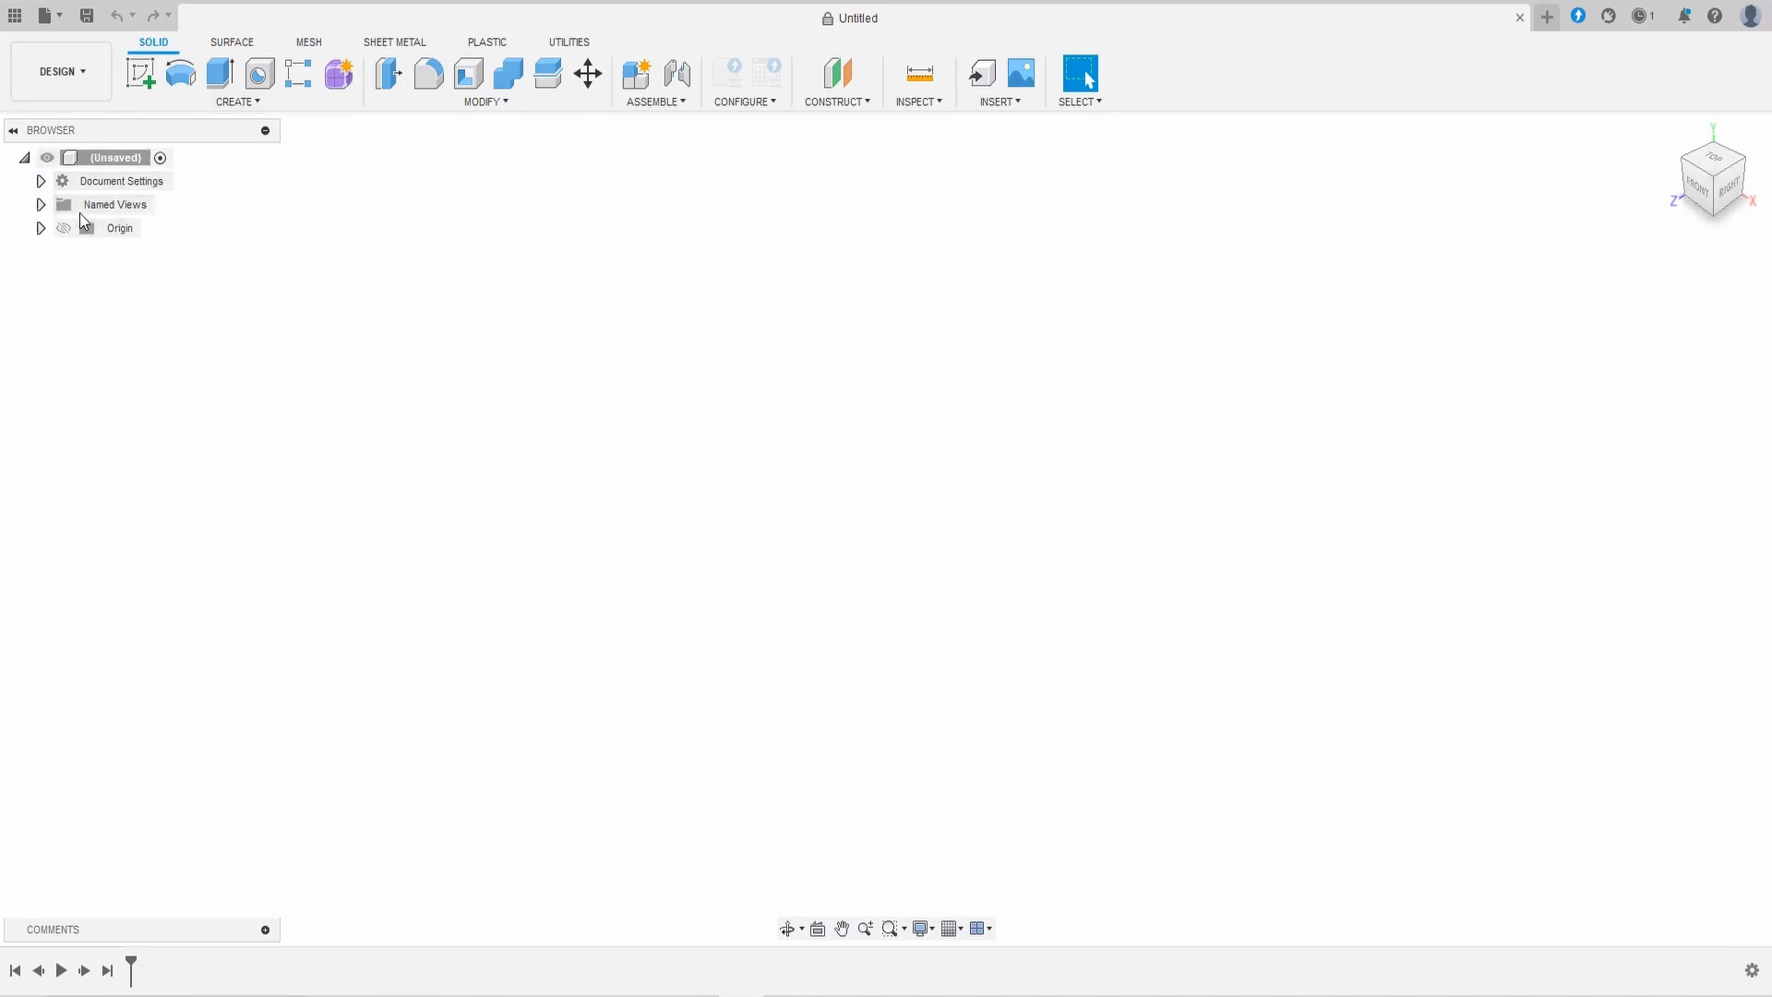
# Step: Examine the contents of Document Settings, Named Views and Origin in the browser tree, and collapse them again
pyautogui.click(42, 182)
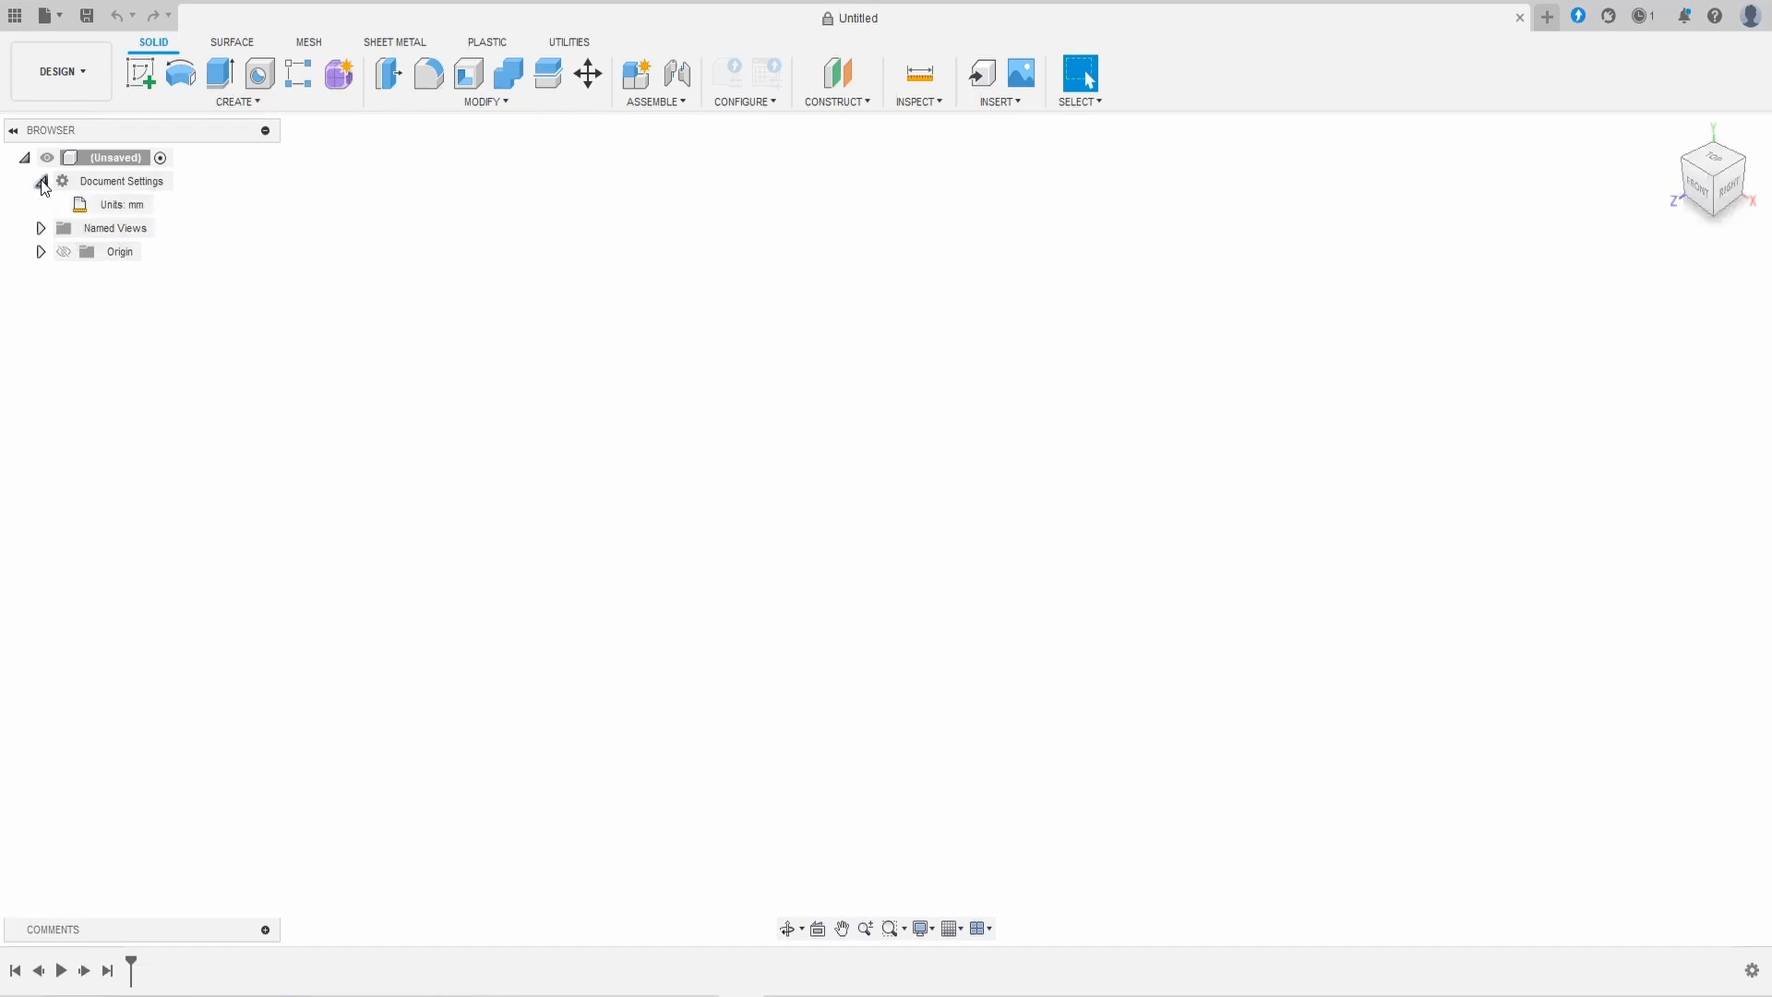
pyautogui.click(40, 228)
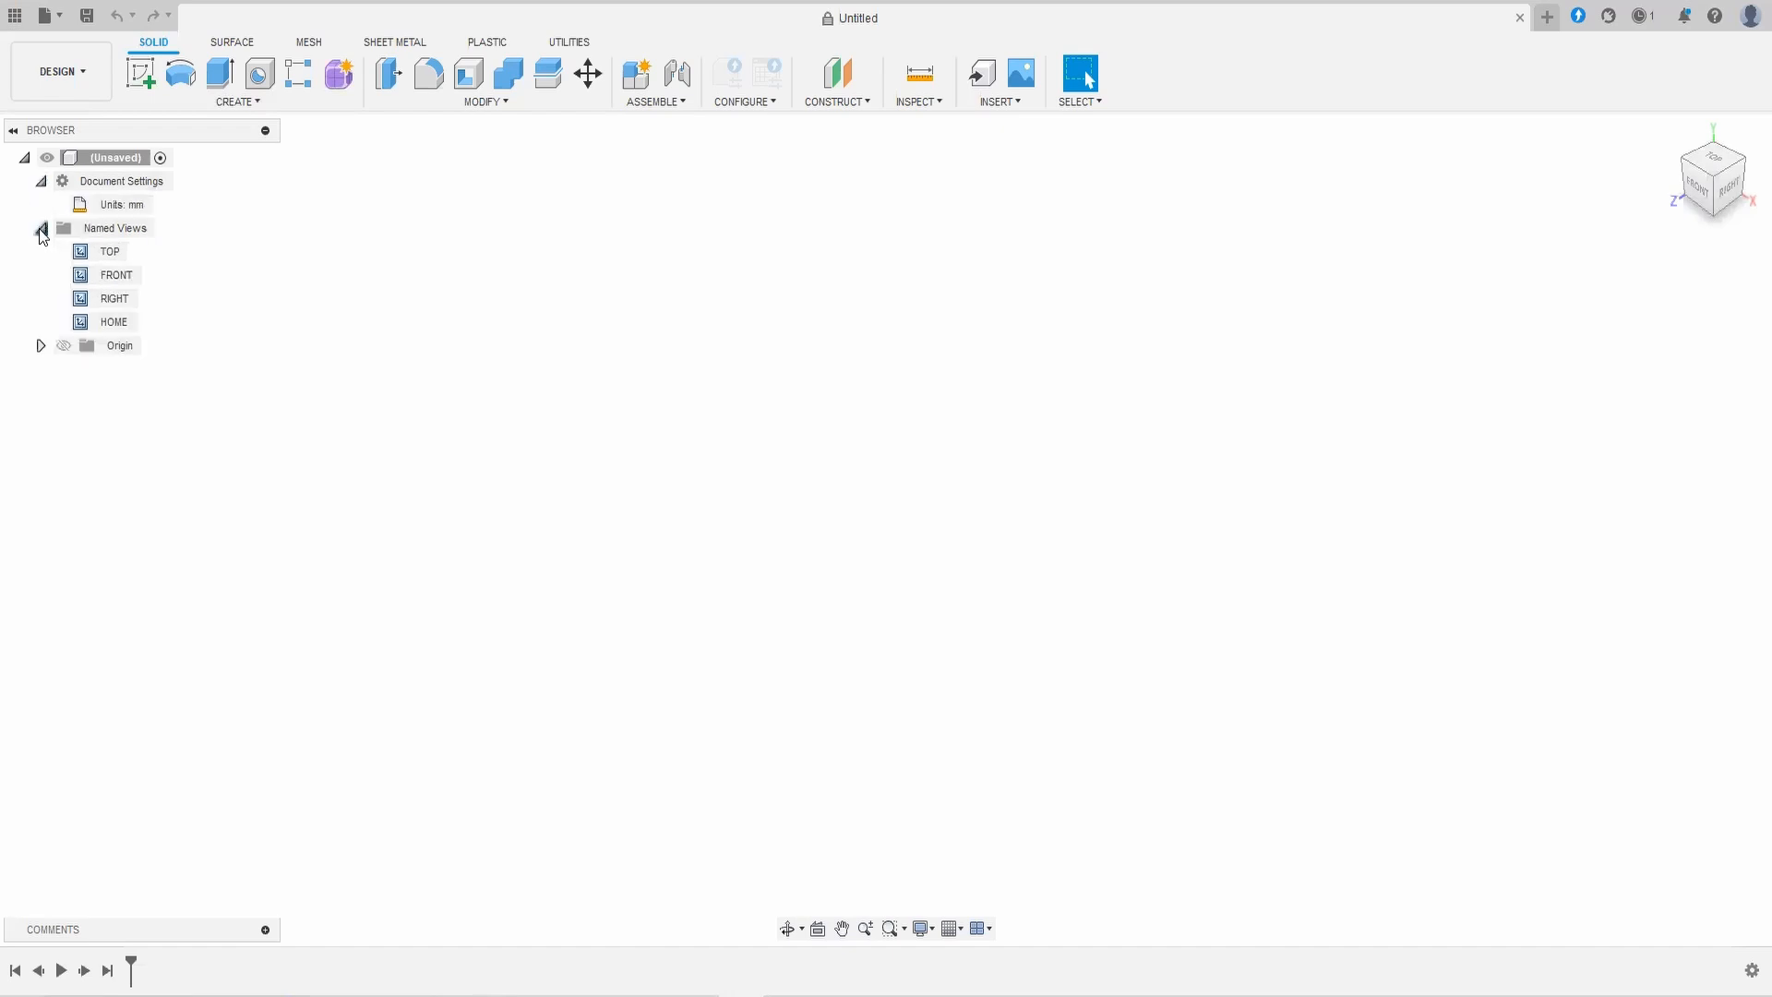
pyautogui.click(40, 346)
pyautogui.click(41, 346)
pyautogui.click(40, 228)
pyautogui.click(41, 182)
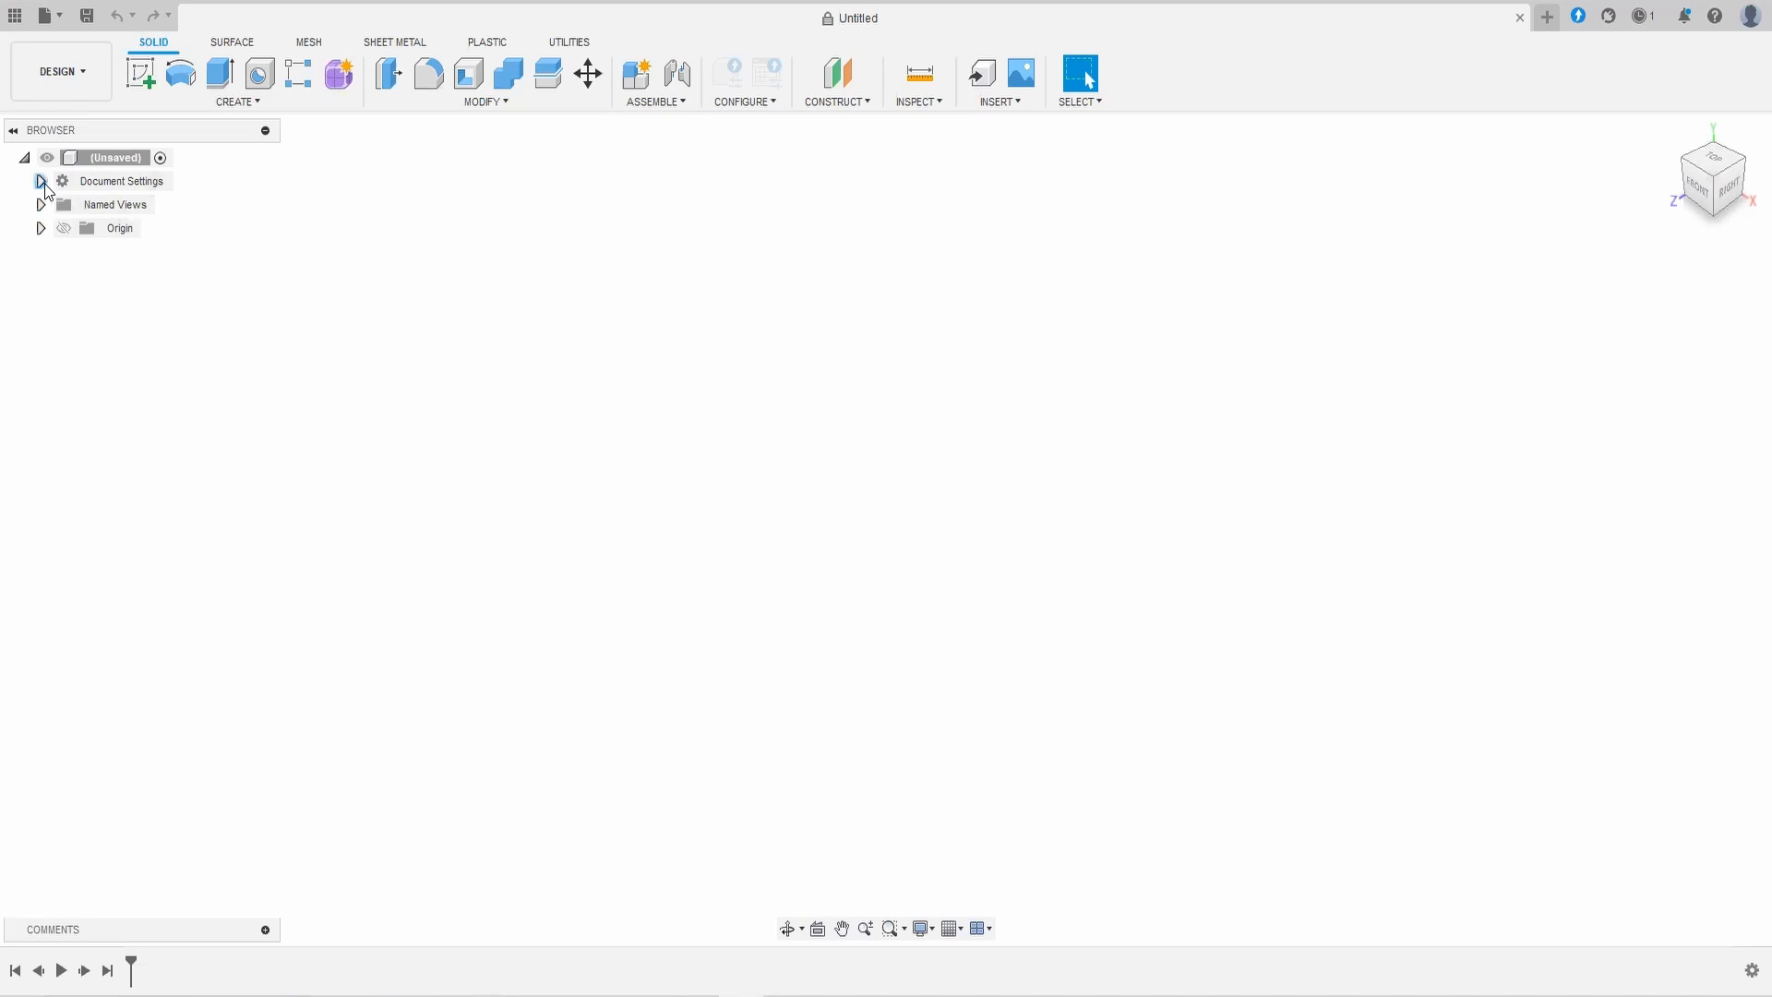
# Step: Review the unit types available for the document's active units and cancel without changing the unit
pyautogui.click(41, 182)
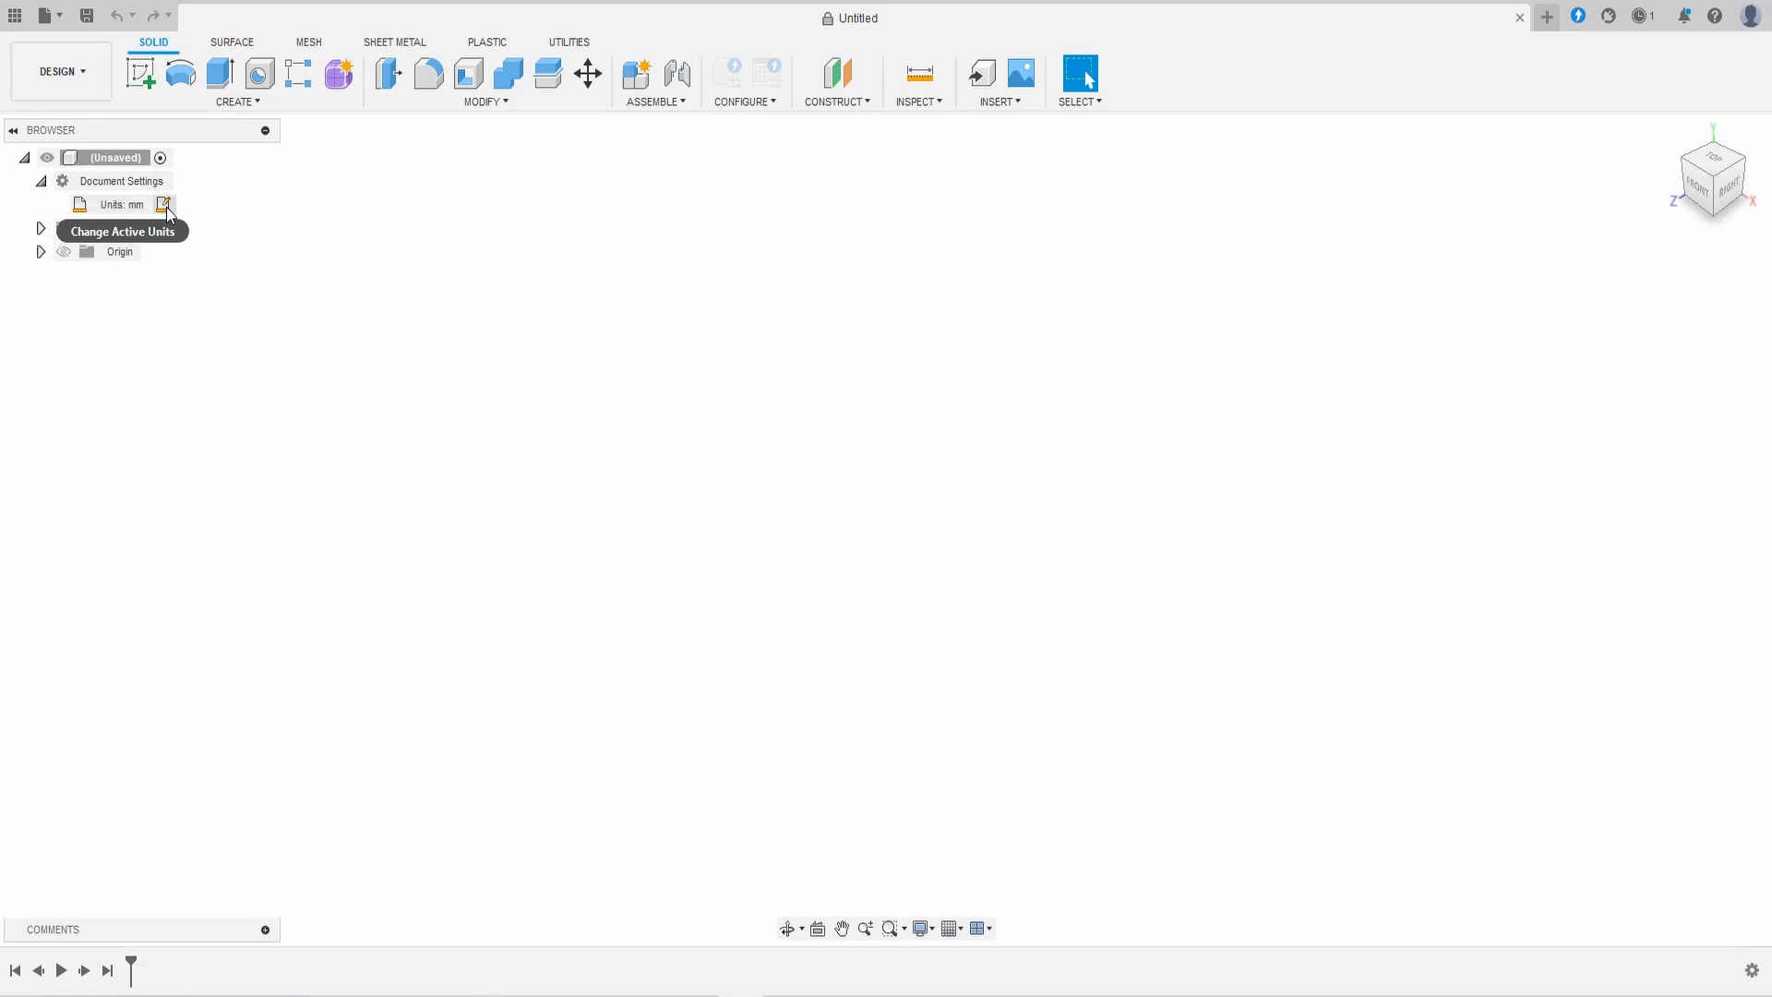
pyautogui.click(165, 205)
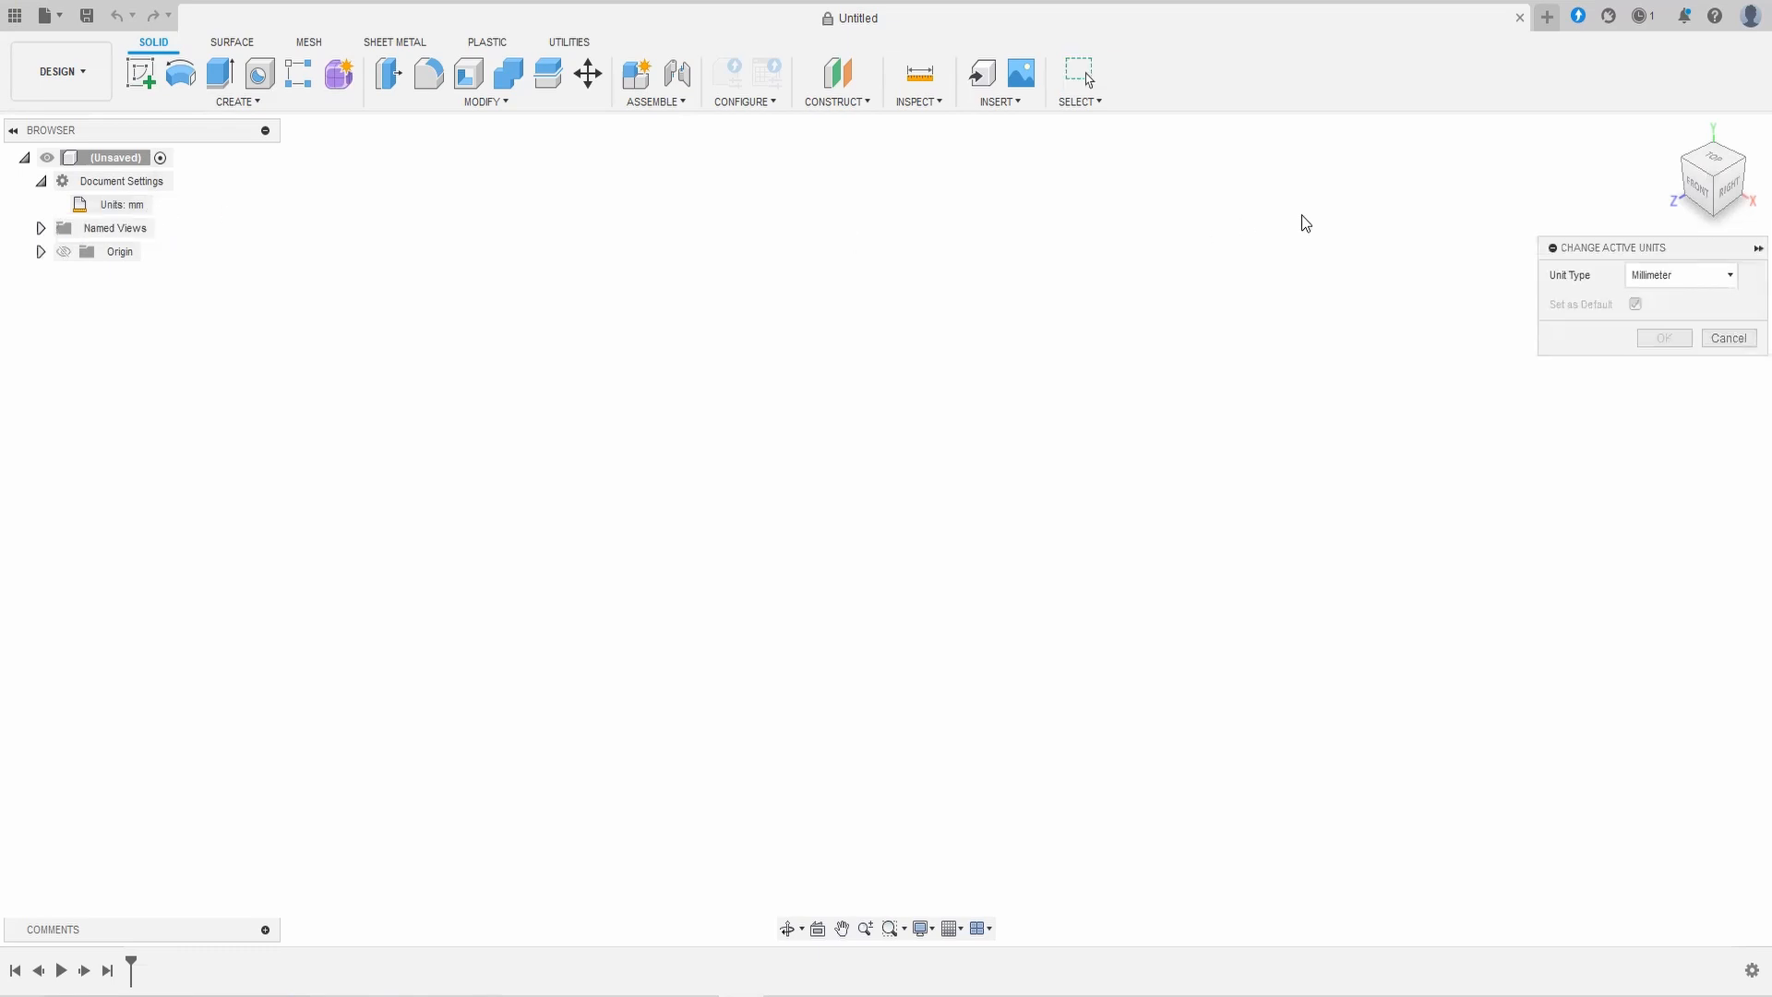
pyautogui.moveTo(1590, 249); pyautogui.dragTo(424, 247)
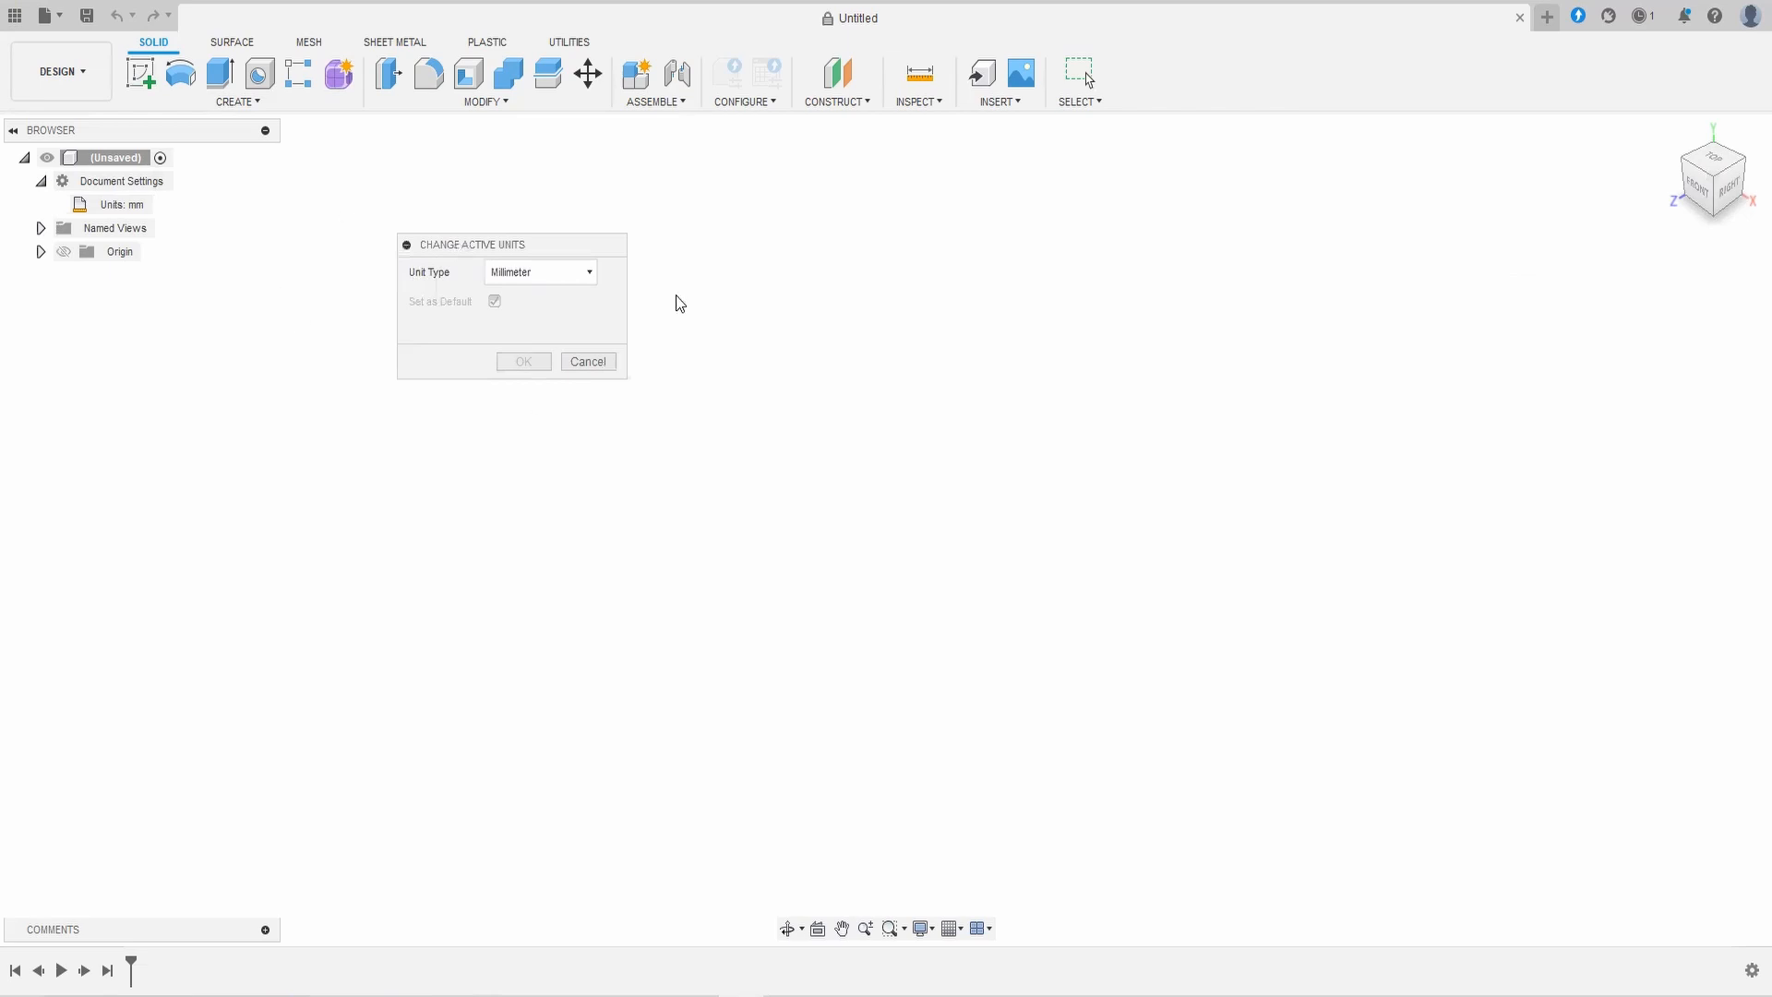
pyautogui.click(592, 272)
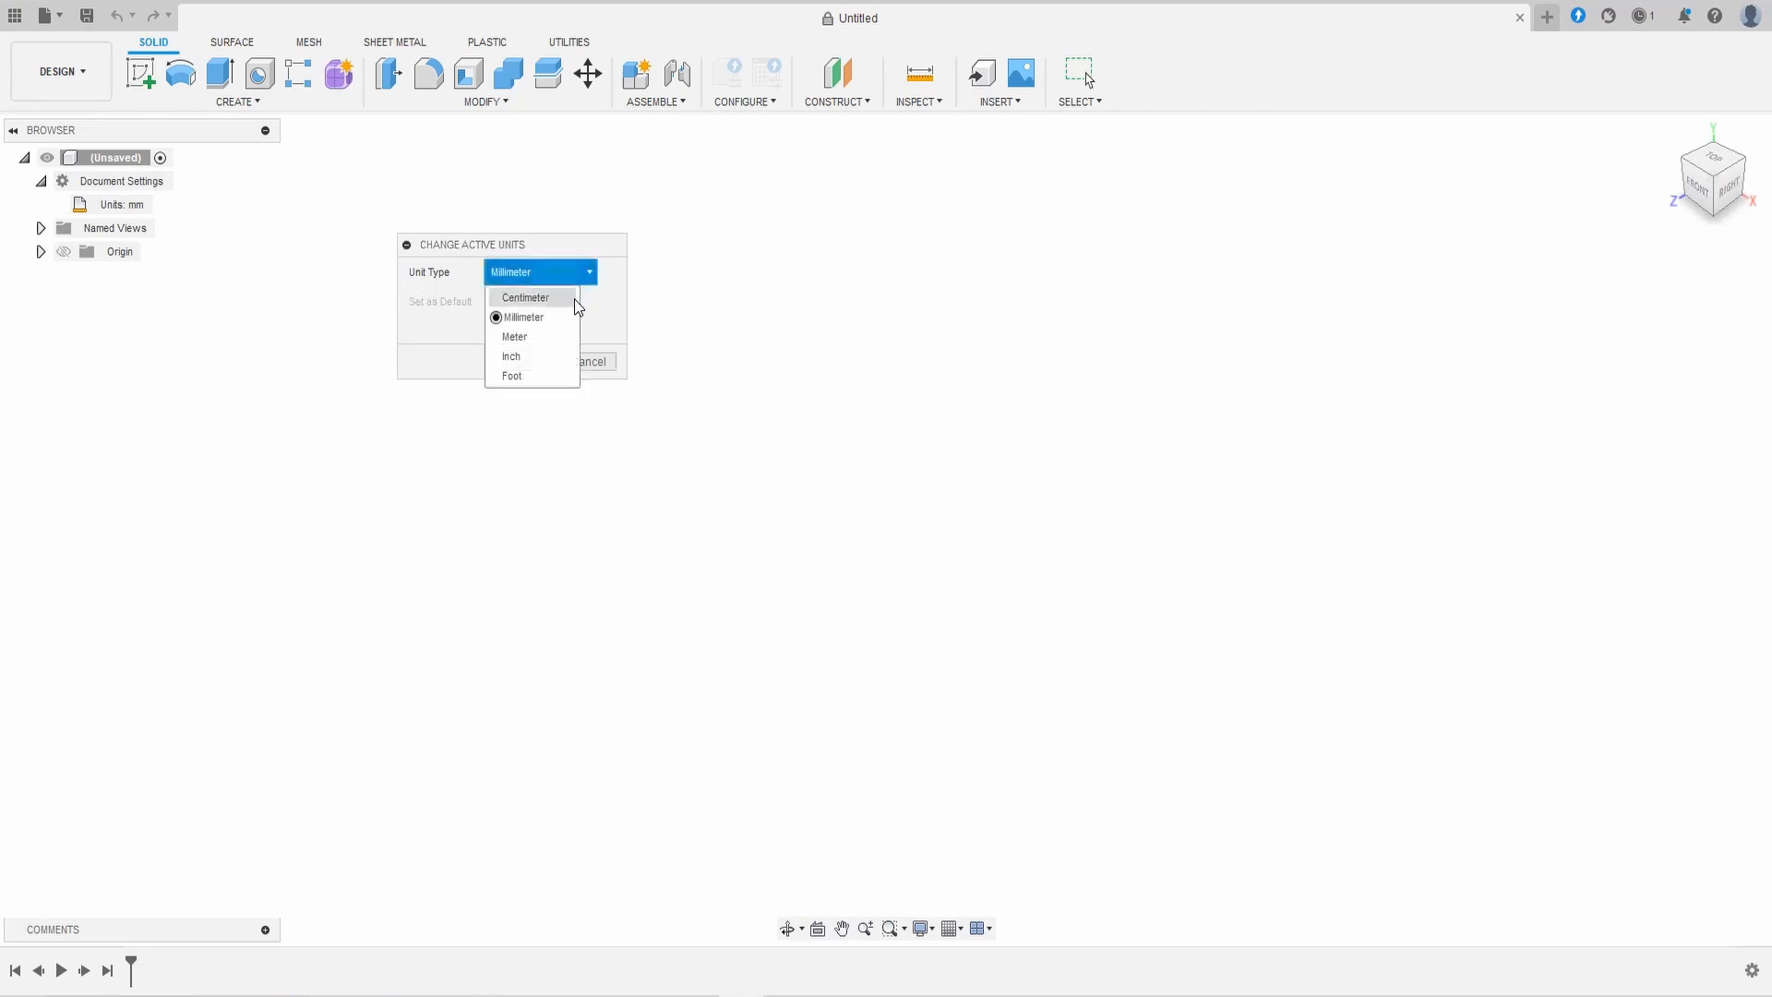
pyautogui.click(606, 284)
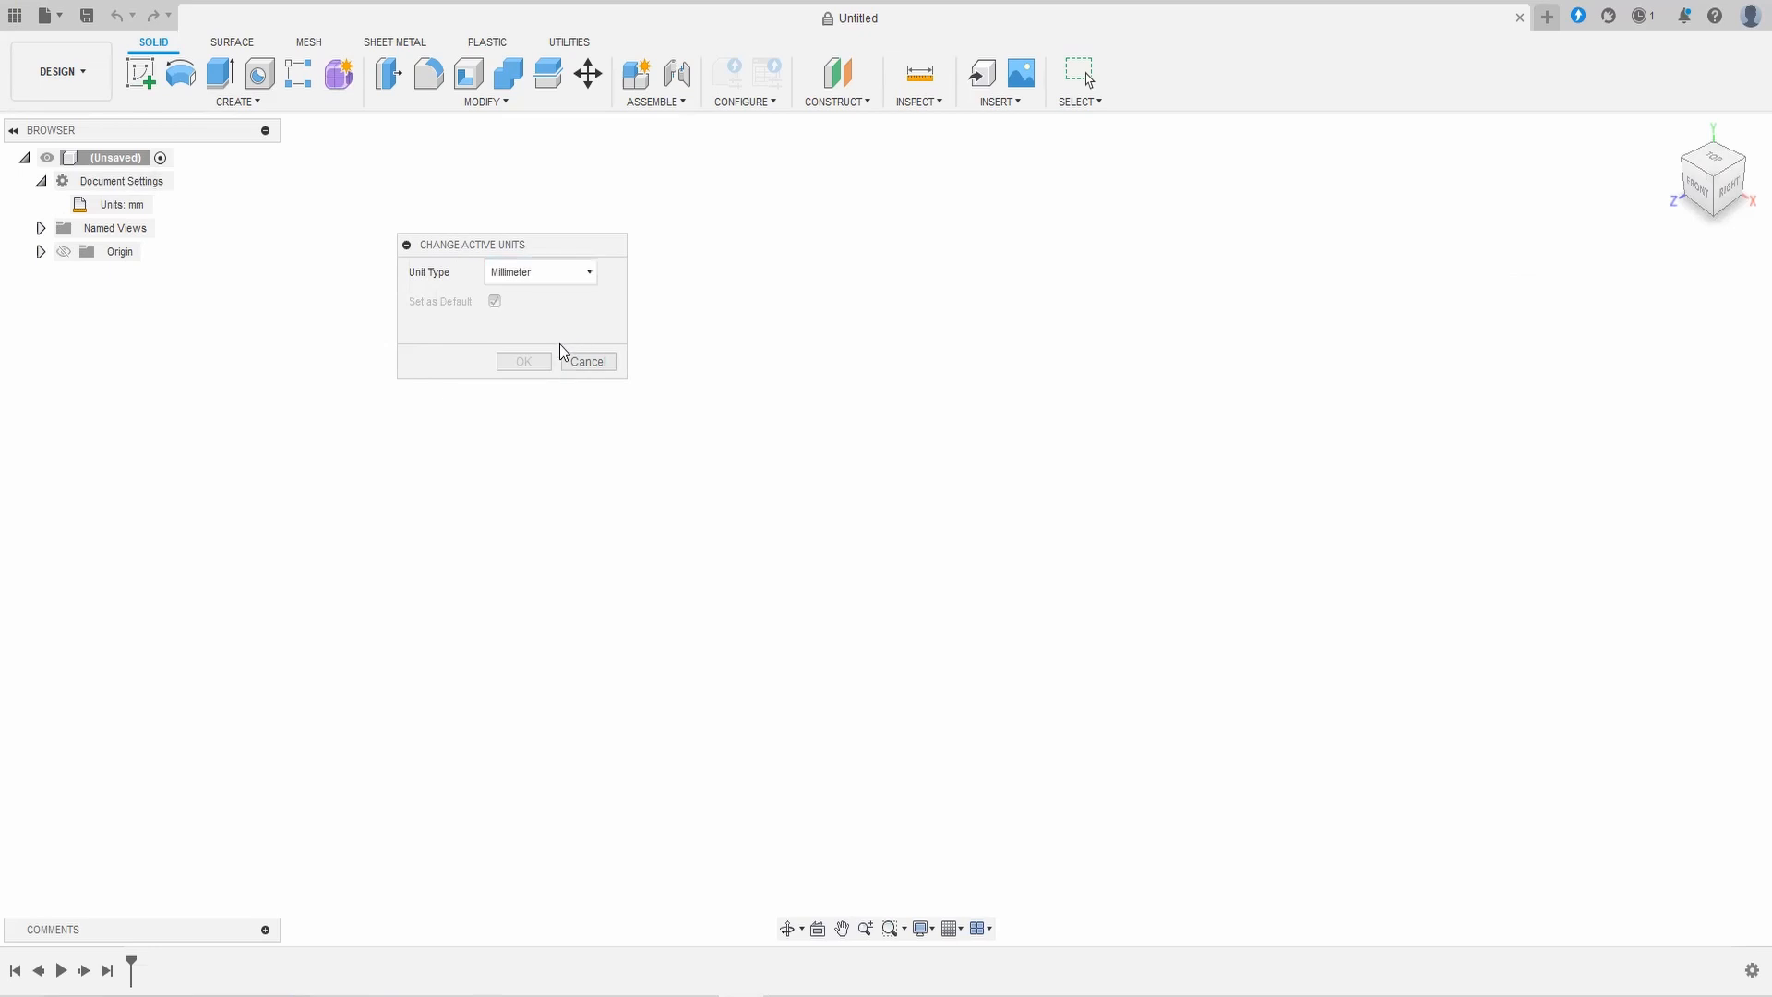
pyautogui.click(588, 362)
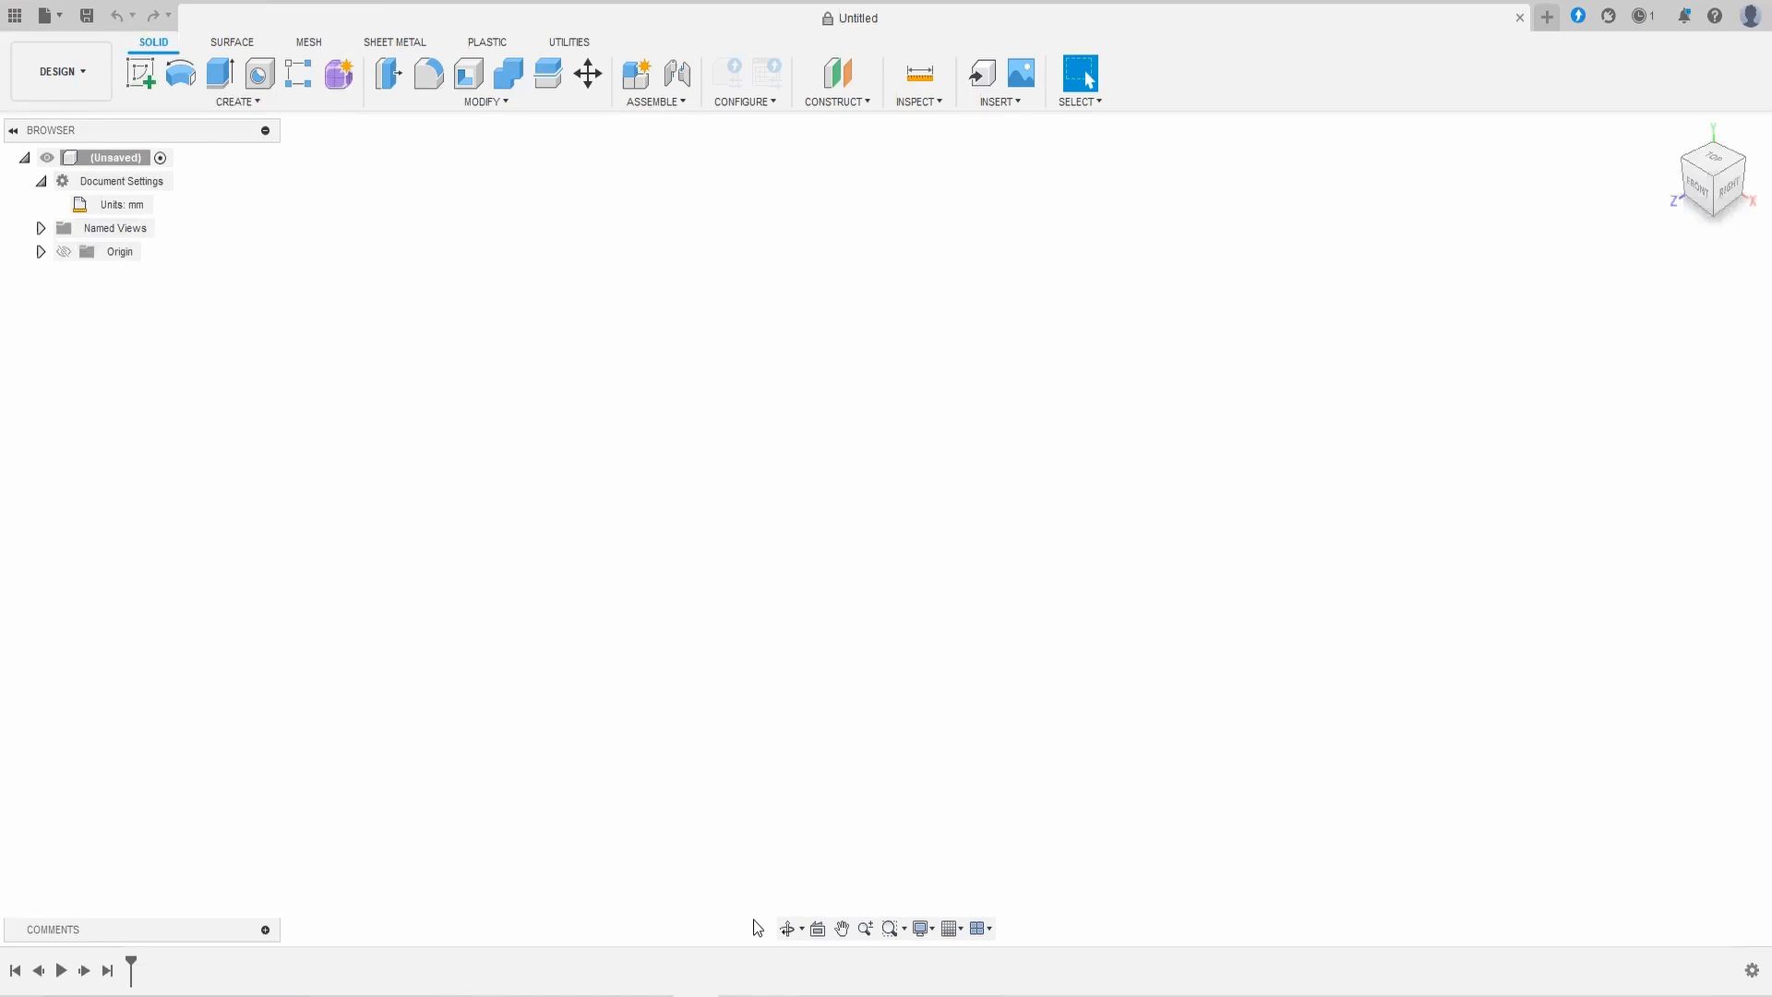
# Step: Try the Pan and Orbit navigation tools on the empty canvas and exit them
pyautogui.click(842, 928)
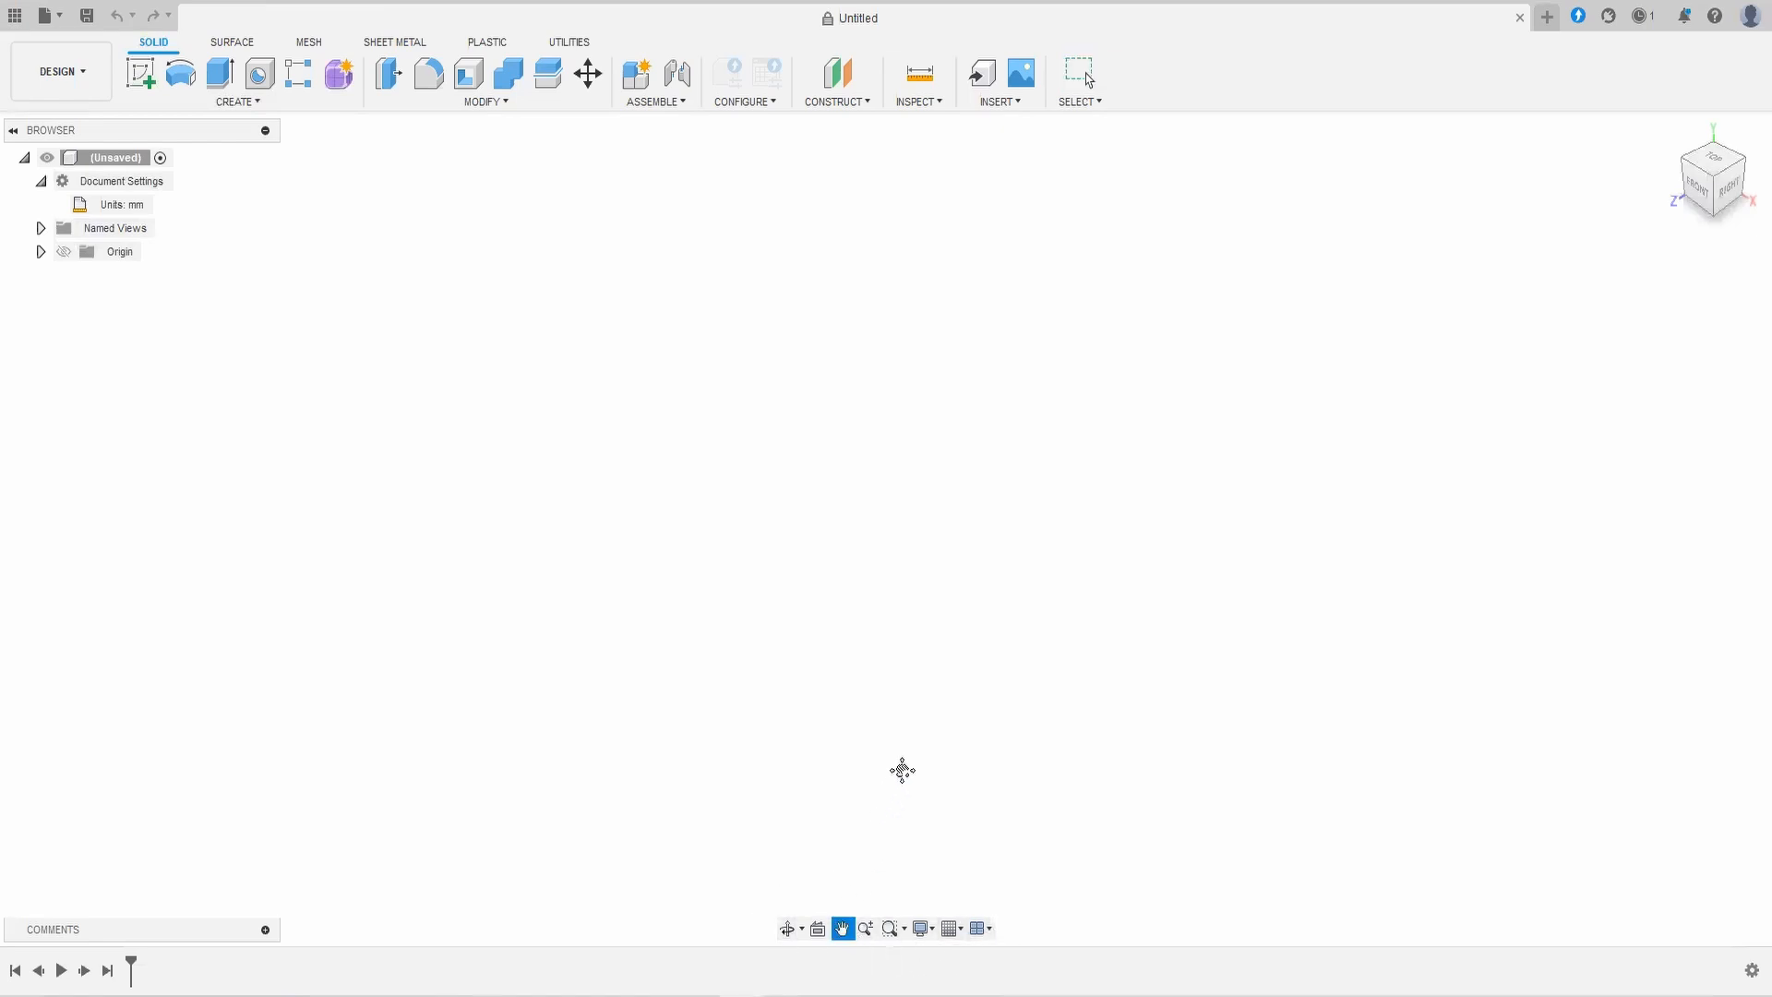
pyautogui.click(801, 929)
pyautogui.click(788, 928)
pyautogui.moveTo(849, 825)
pyautogui.mouseDown()
pyautogui.moveTo(834, 806)
pyautogui.moveTo(859, 819)
pyautogui.mouseUp()
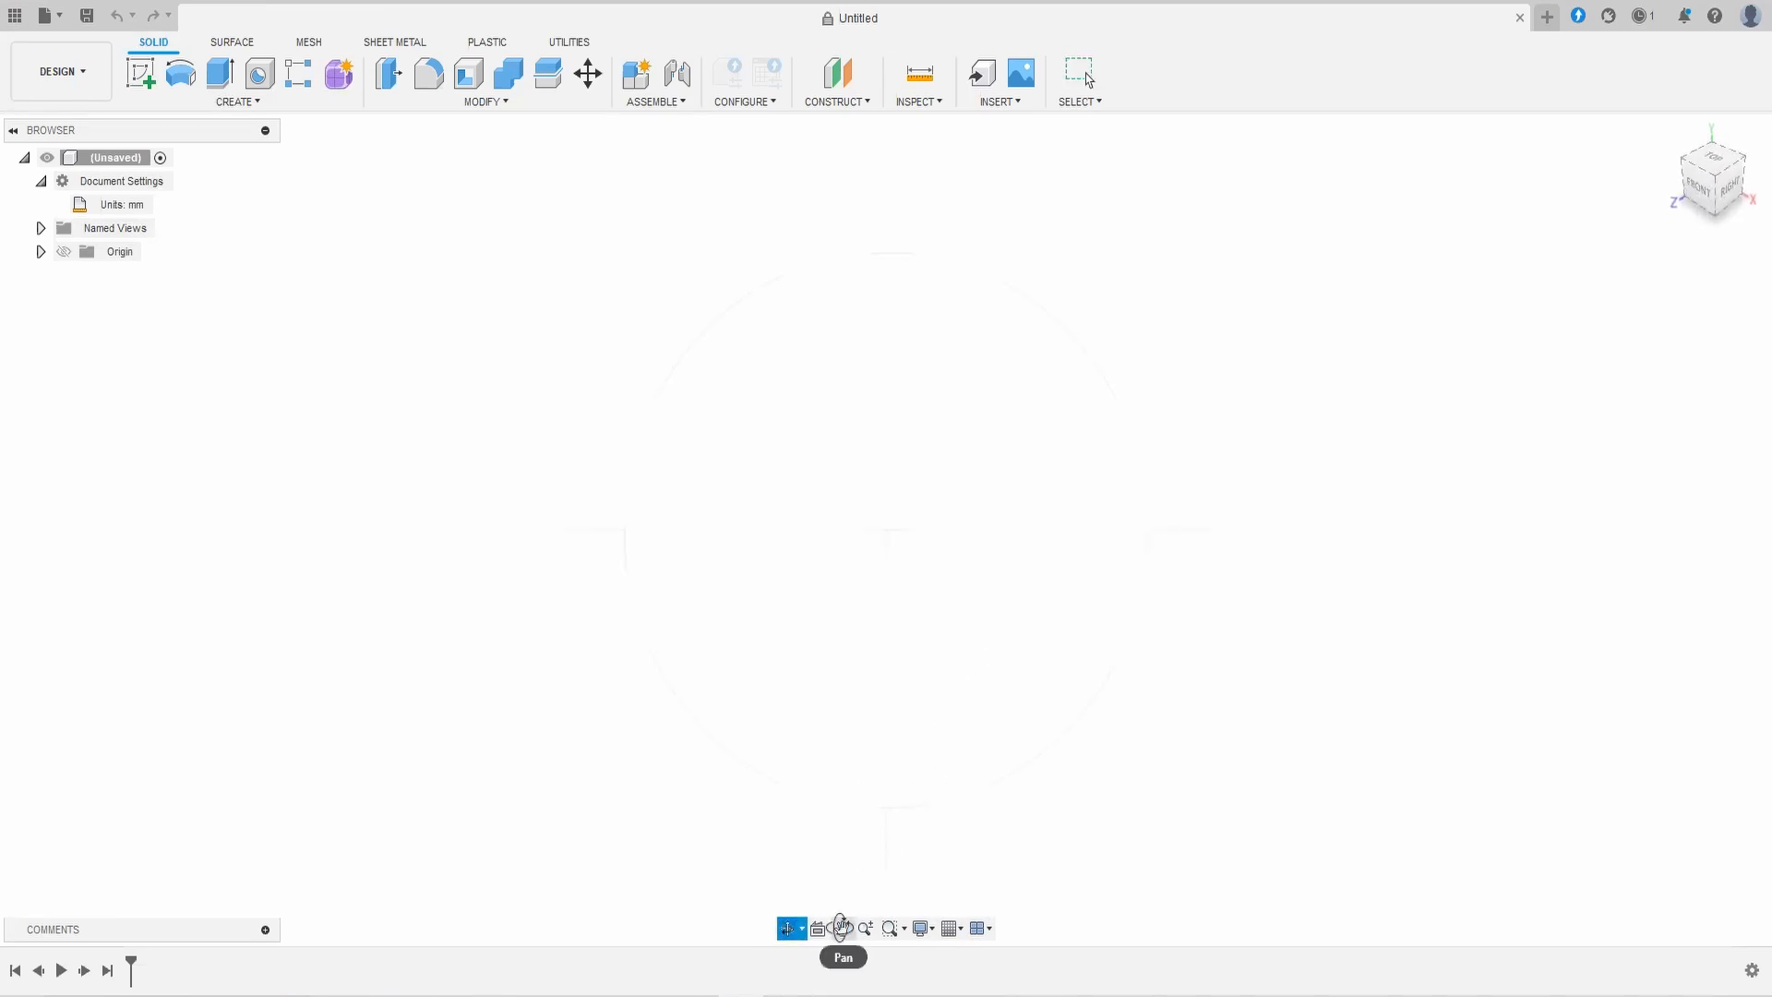
pyautogui.press('Escape')
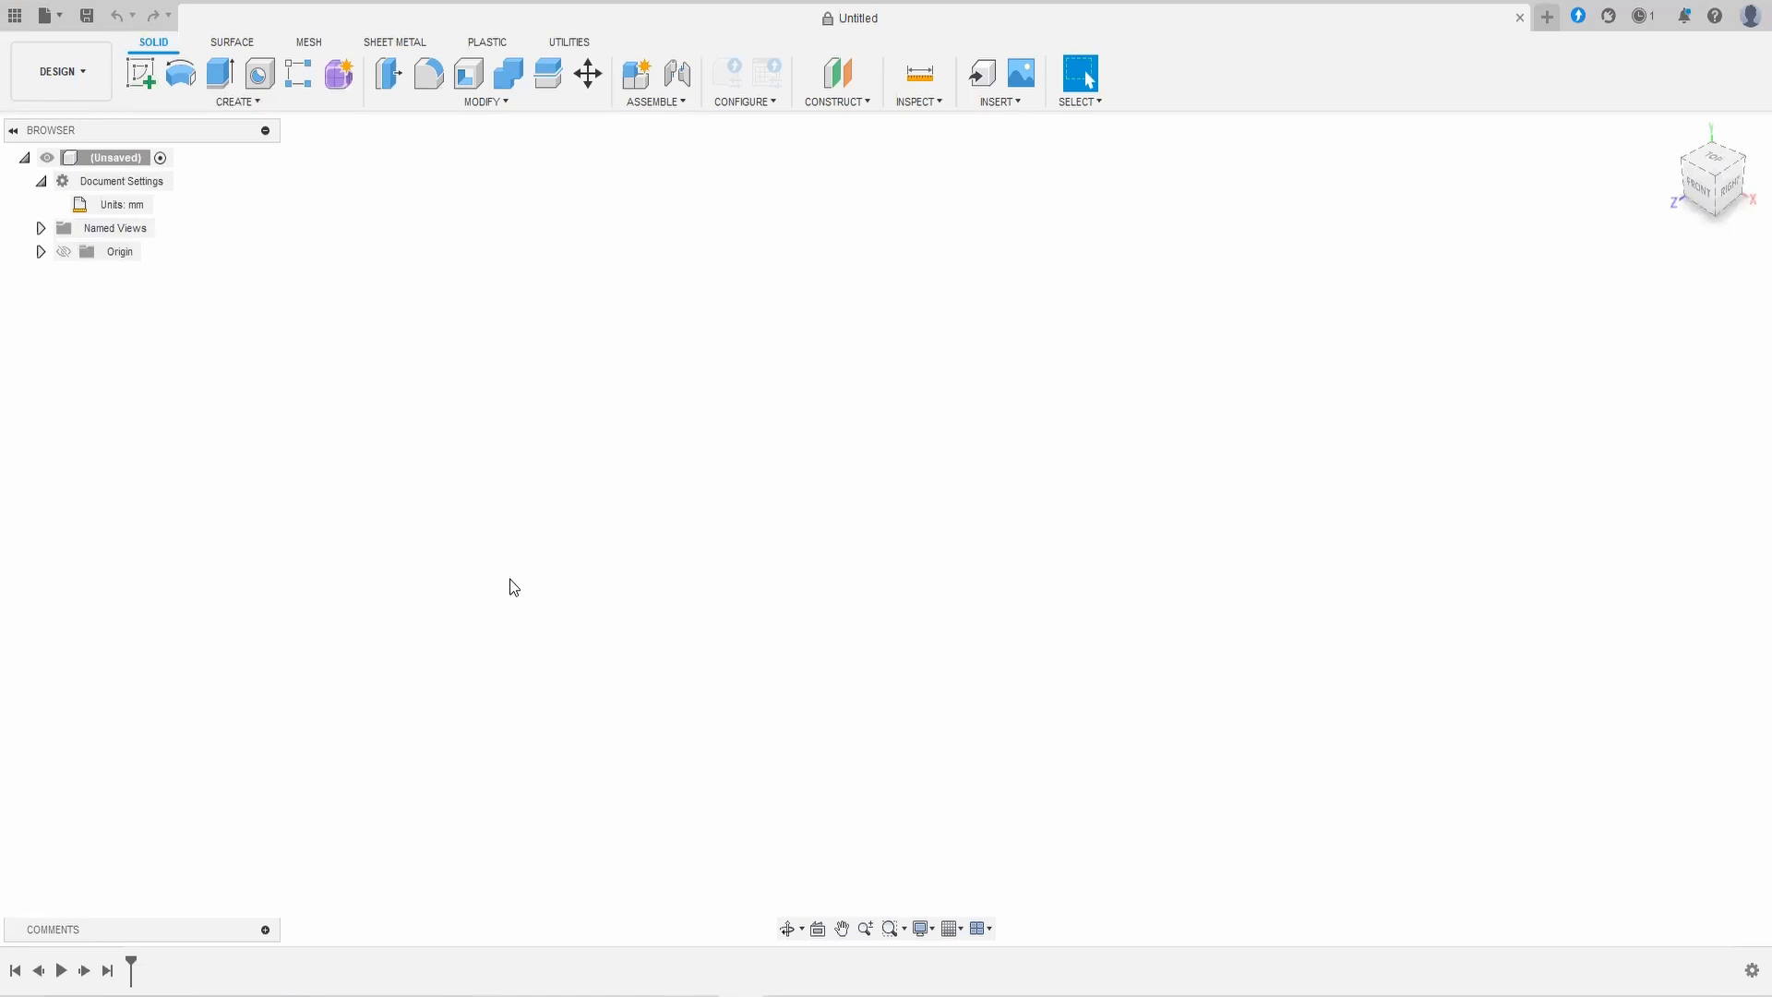
# Step: Create a new project named "Fusion 360 in 7 days tutorial" among all projects and open it
pyautogui.click(14, 19)
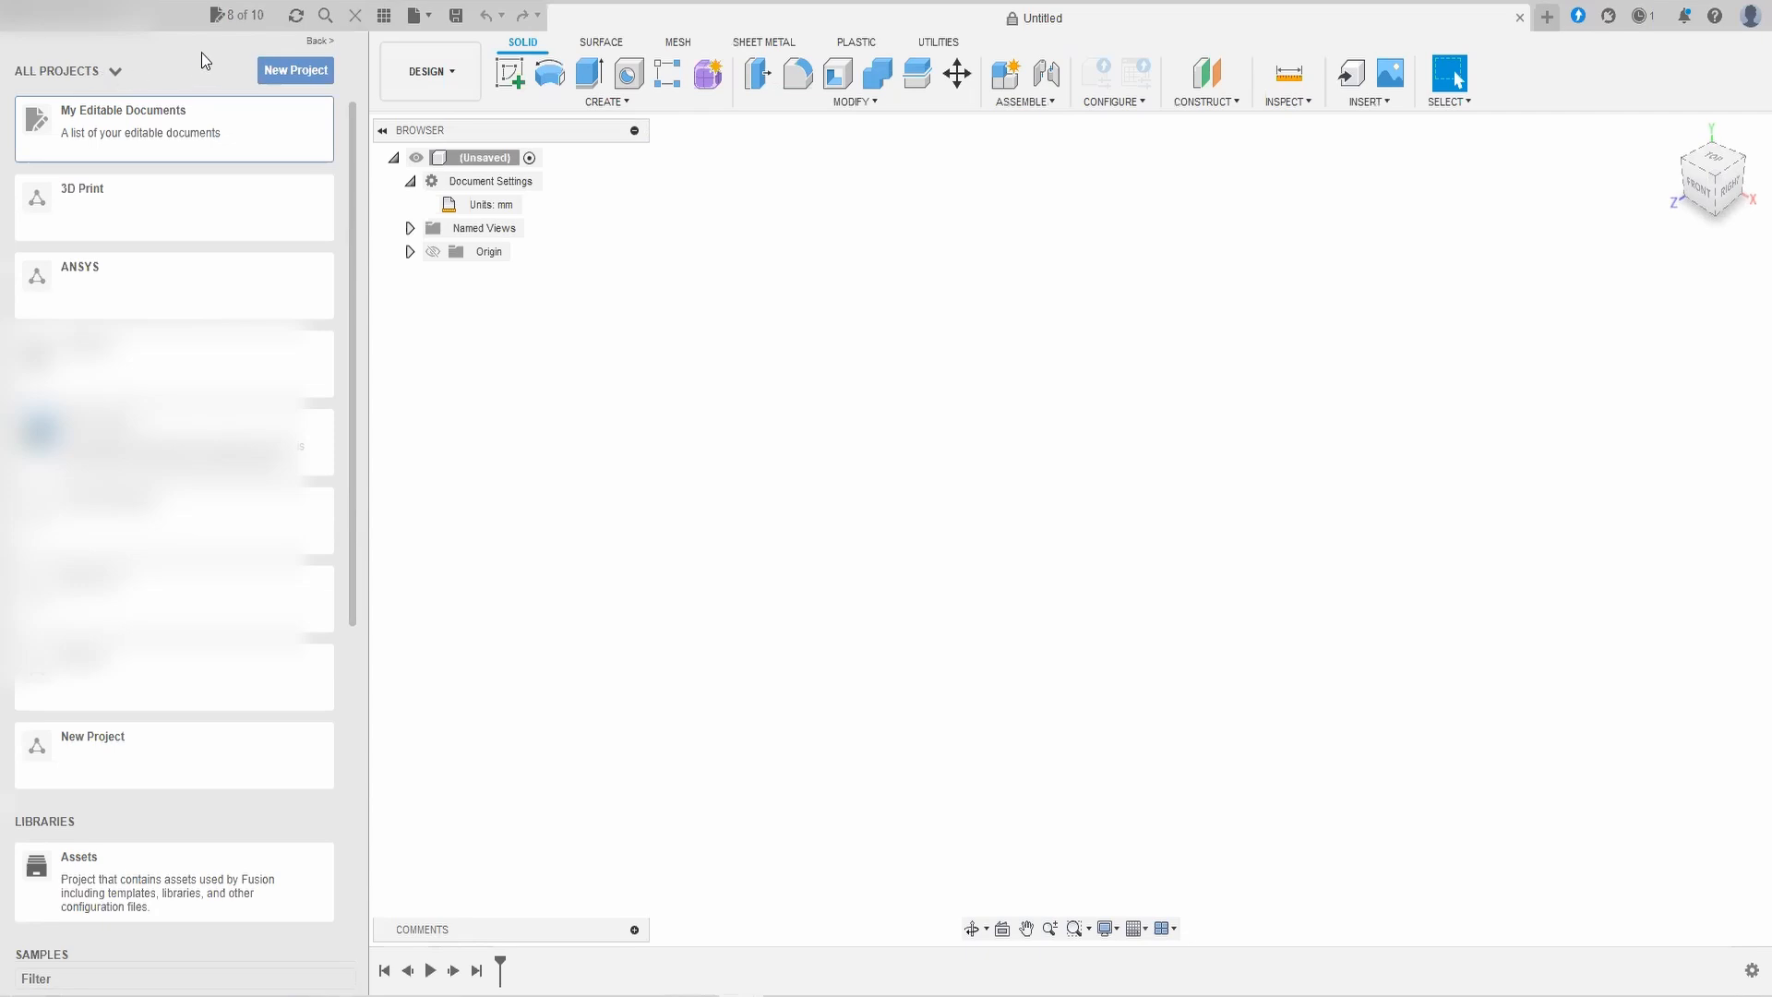
pyautogui.moveTo(317, 269)
pyautogui.scroll(1, 339, 237)
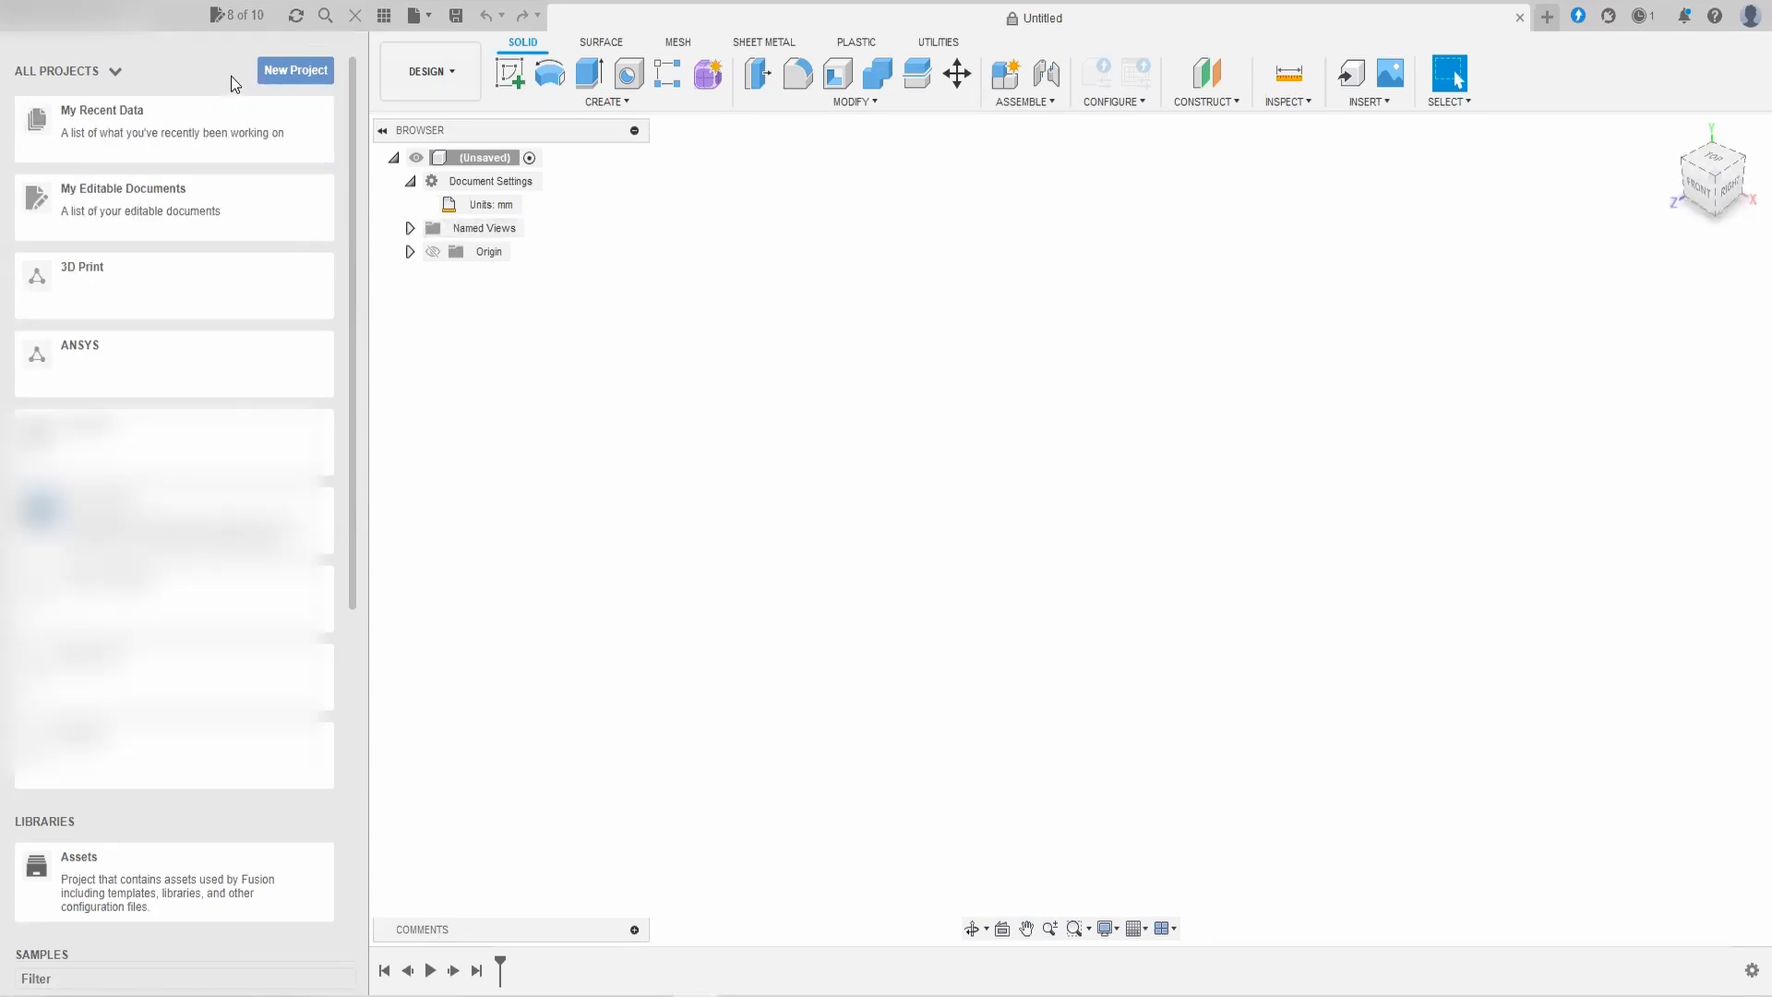
pyautogui.click(288, 63)
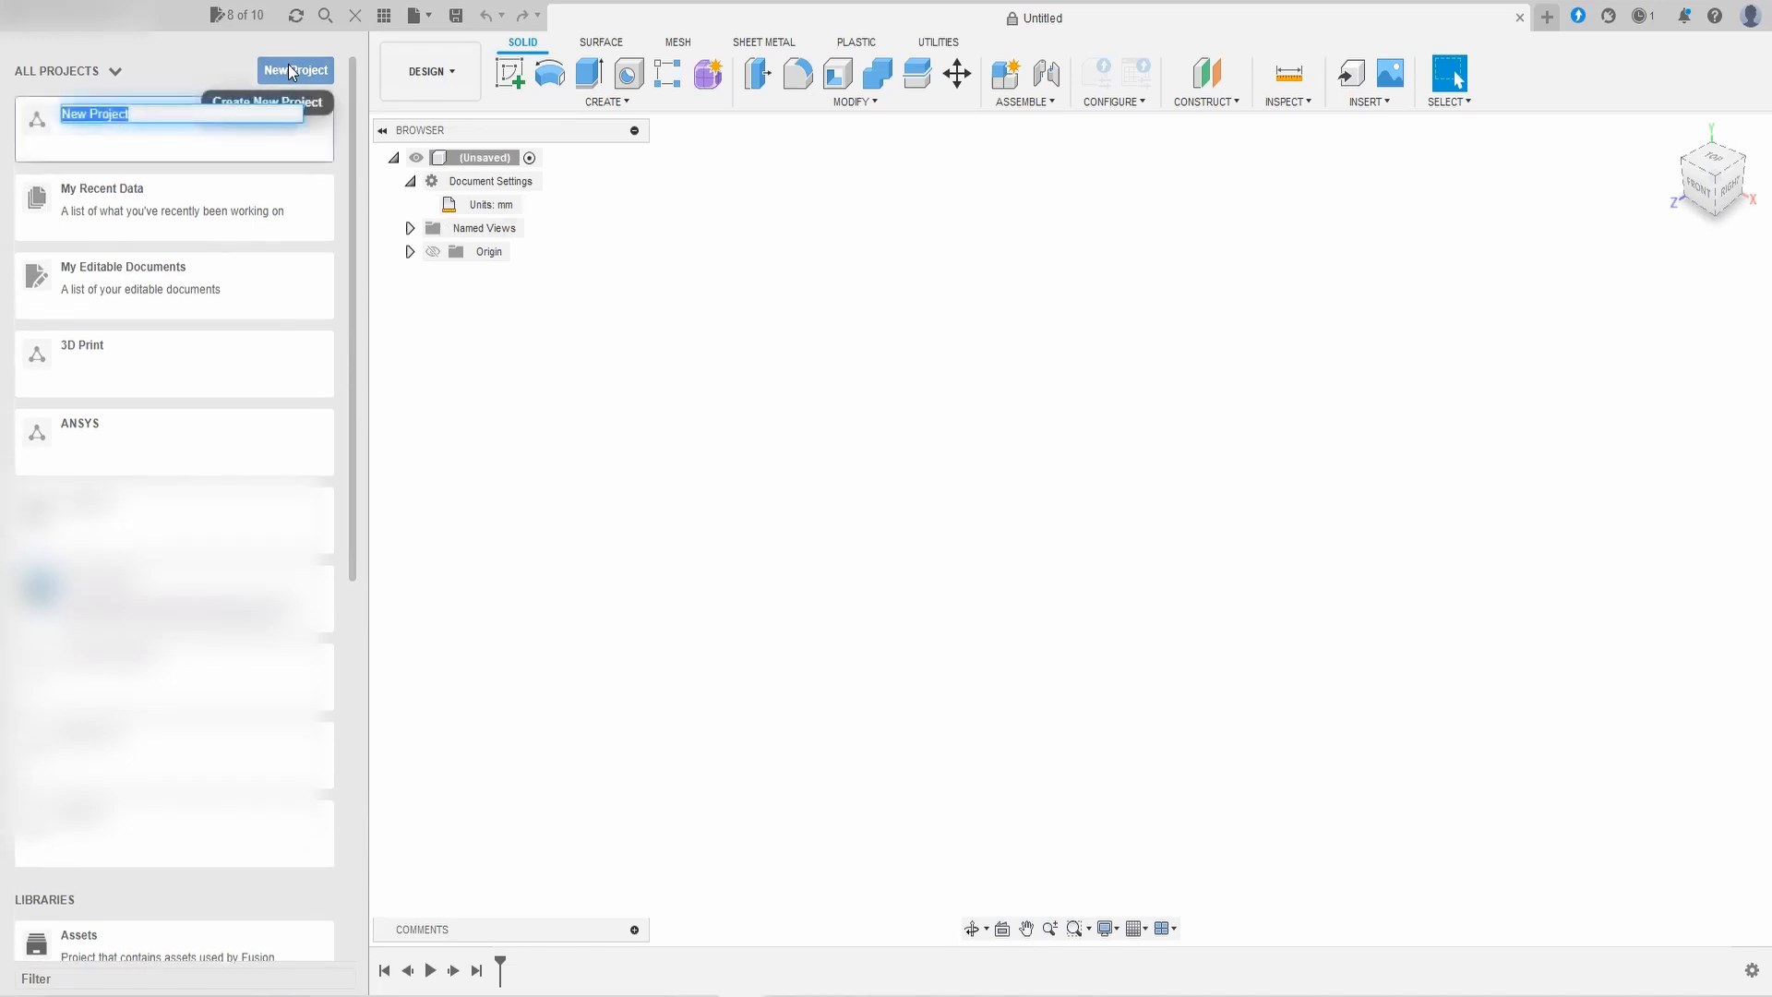
pyautogui.write('Fusion 3')
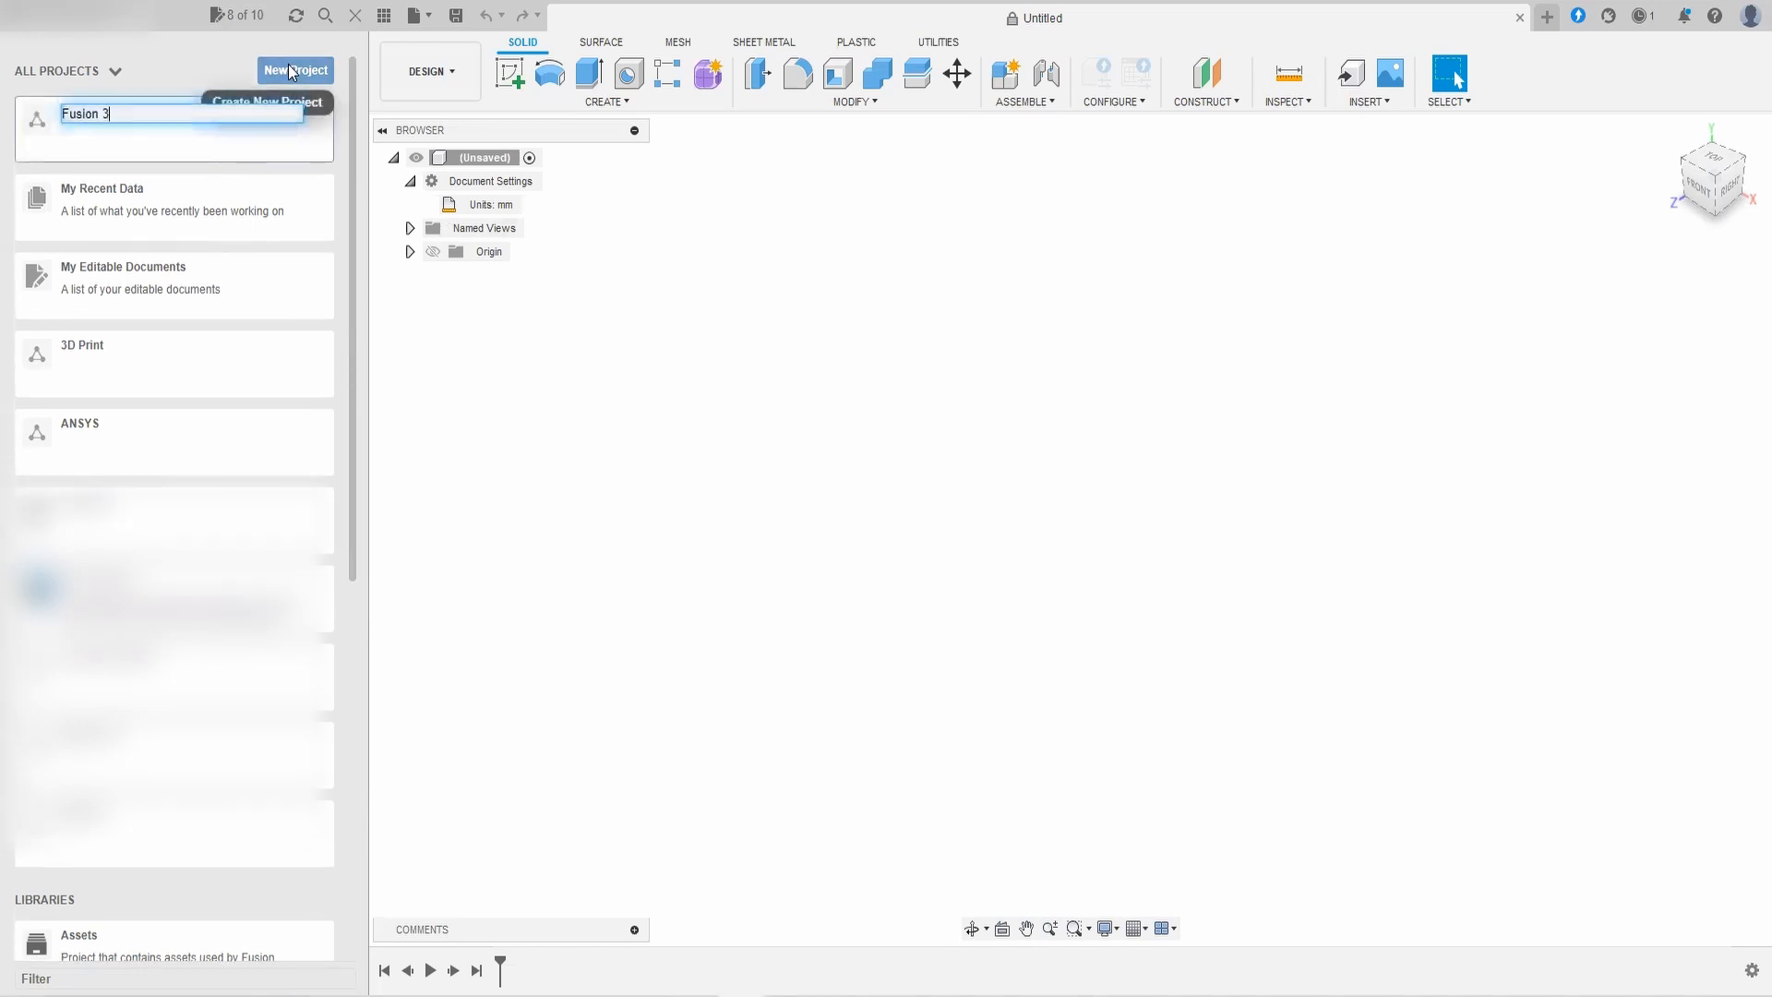
pyautogui.write('60 in 7 days tutorial')
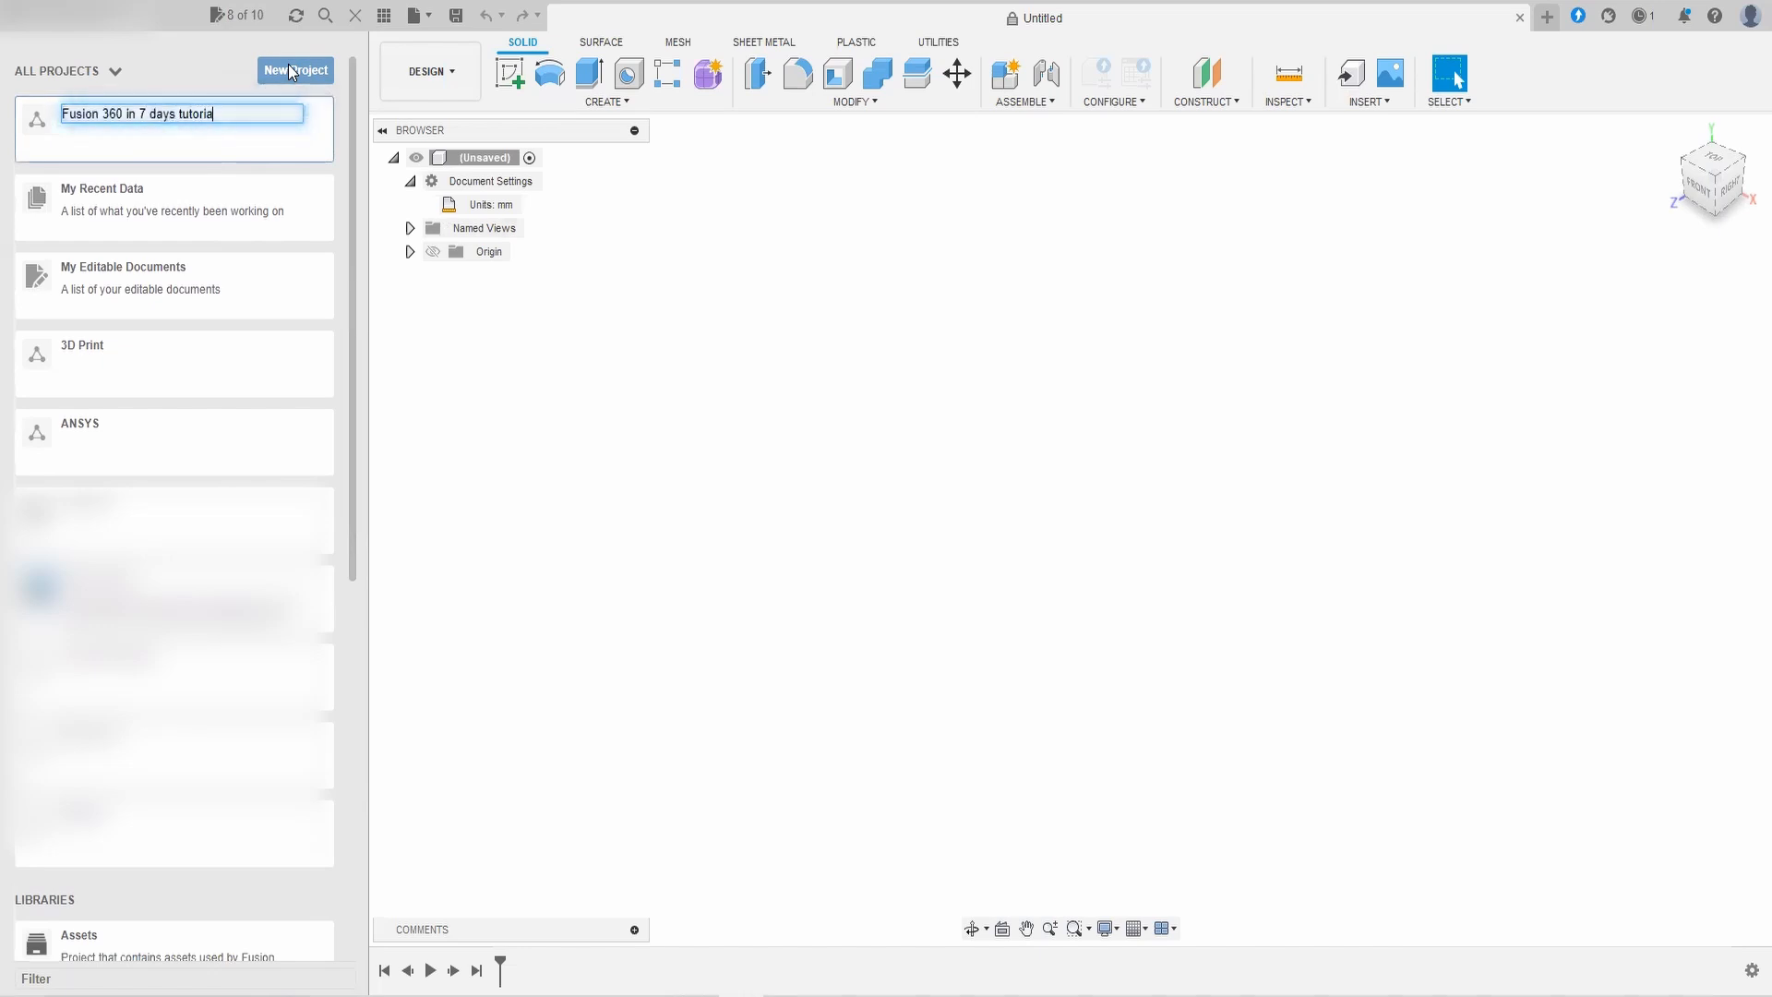
pyautogui.press('Return')
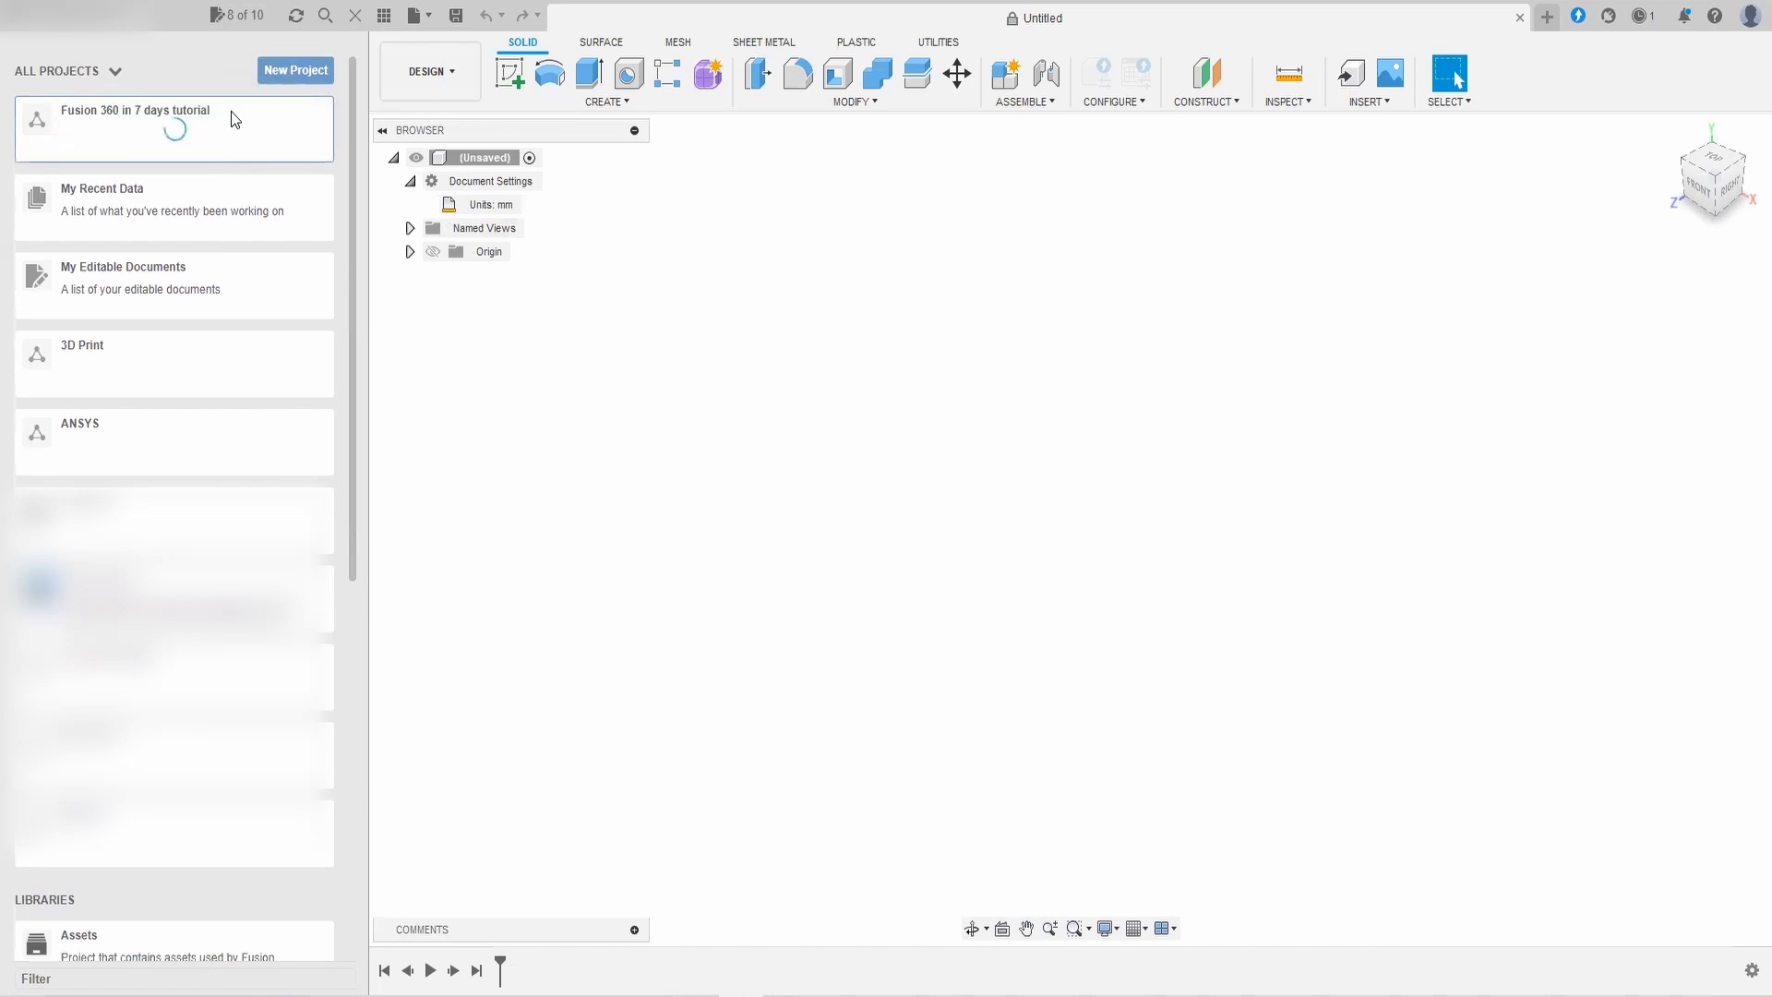
pyautogui.scroll(-4, 218, 123)
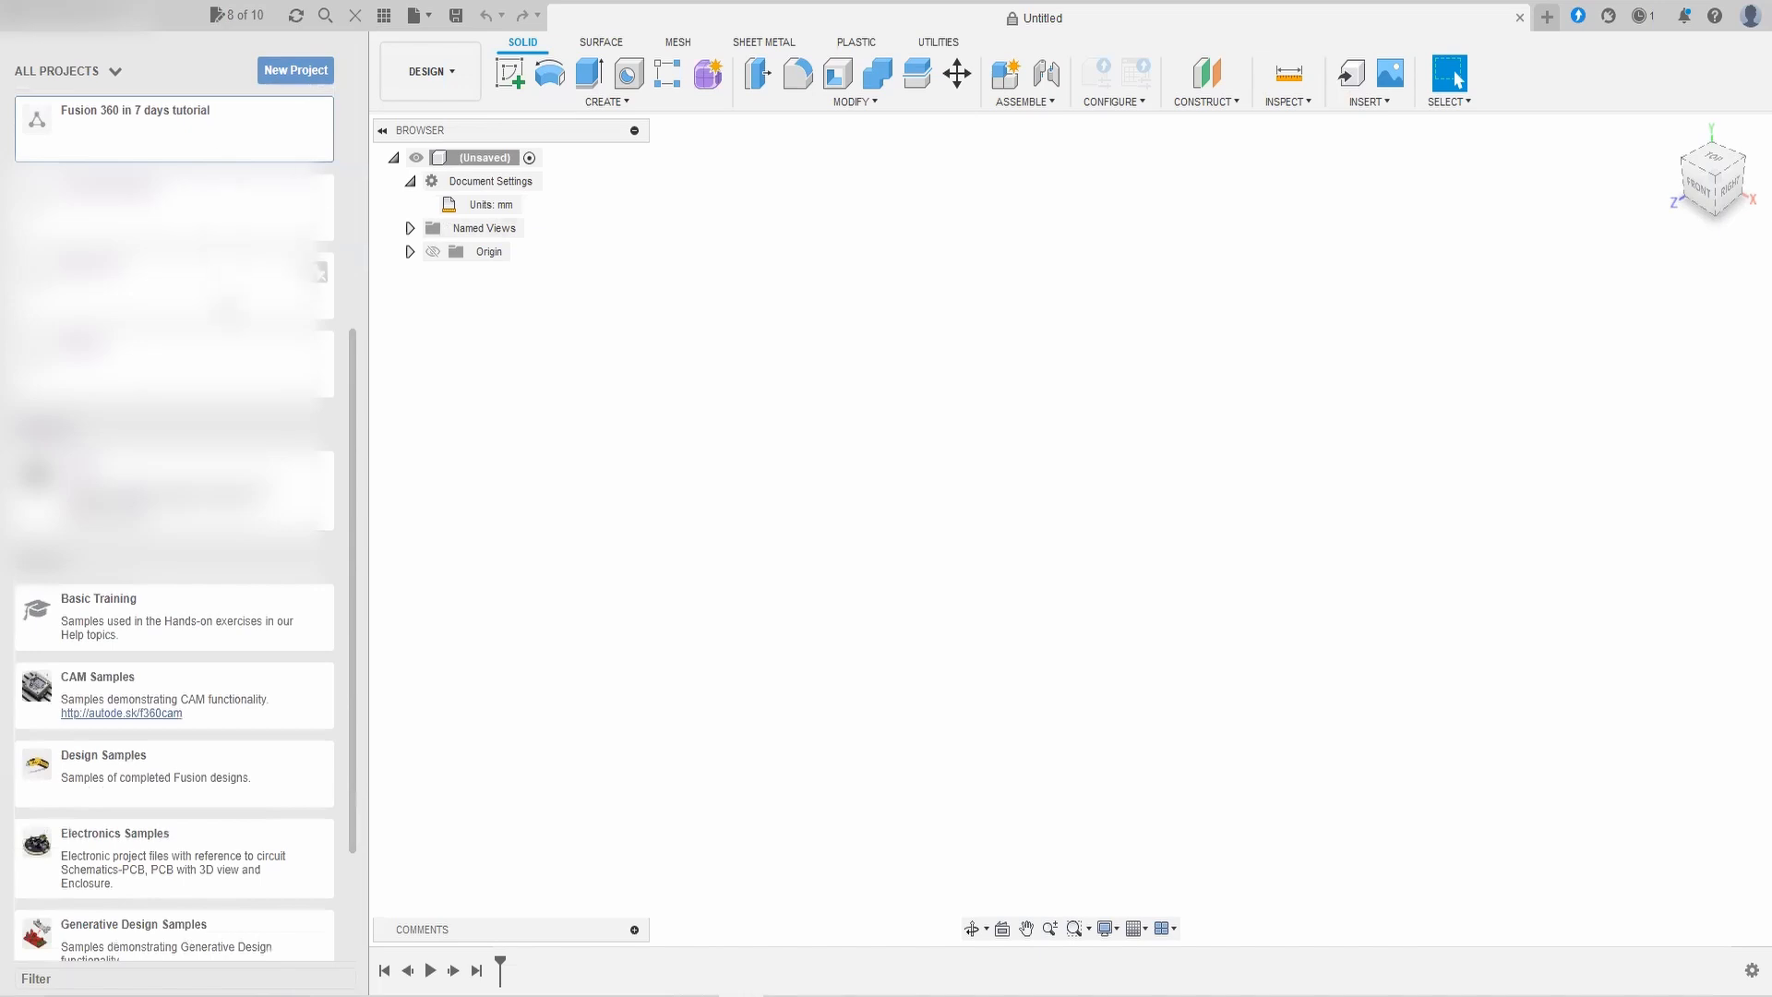
pyautogui.click(216, 144)
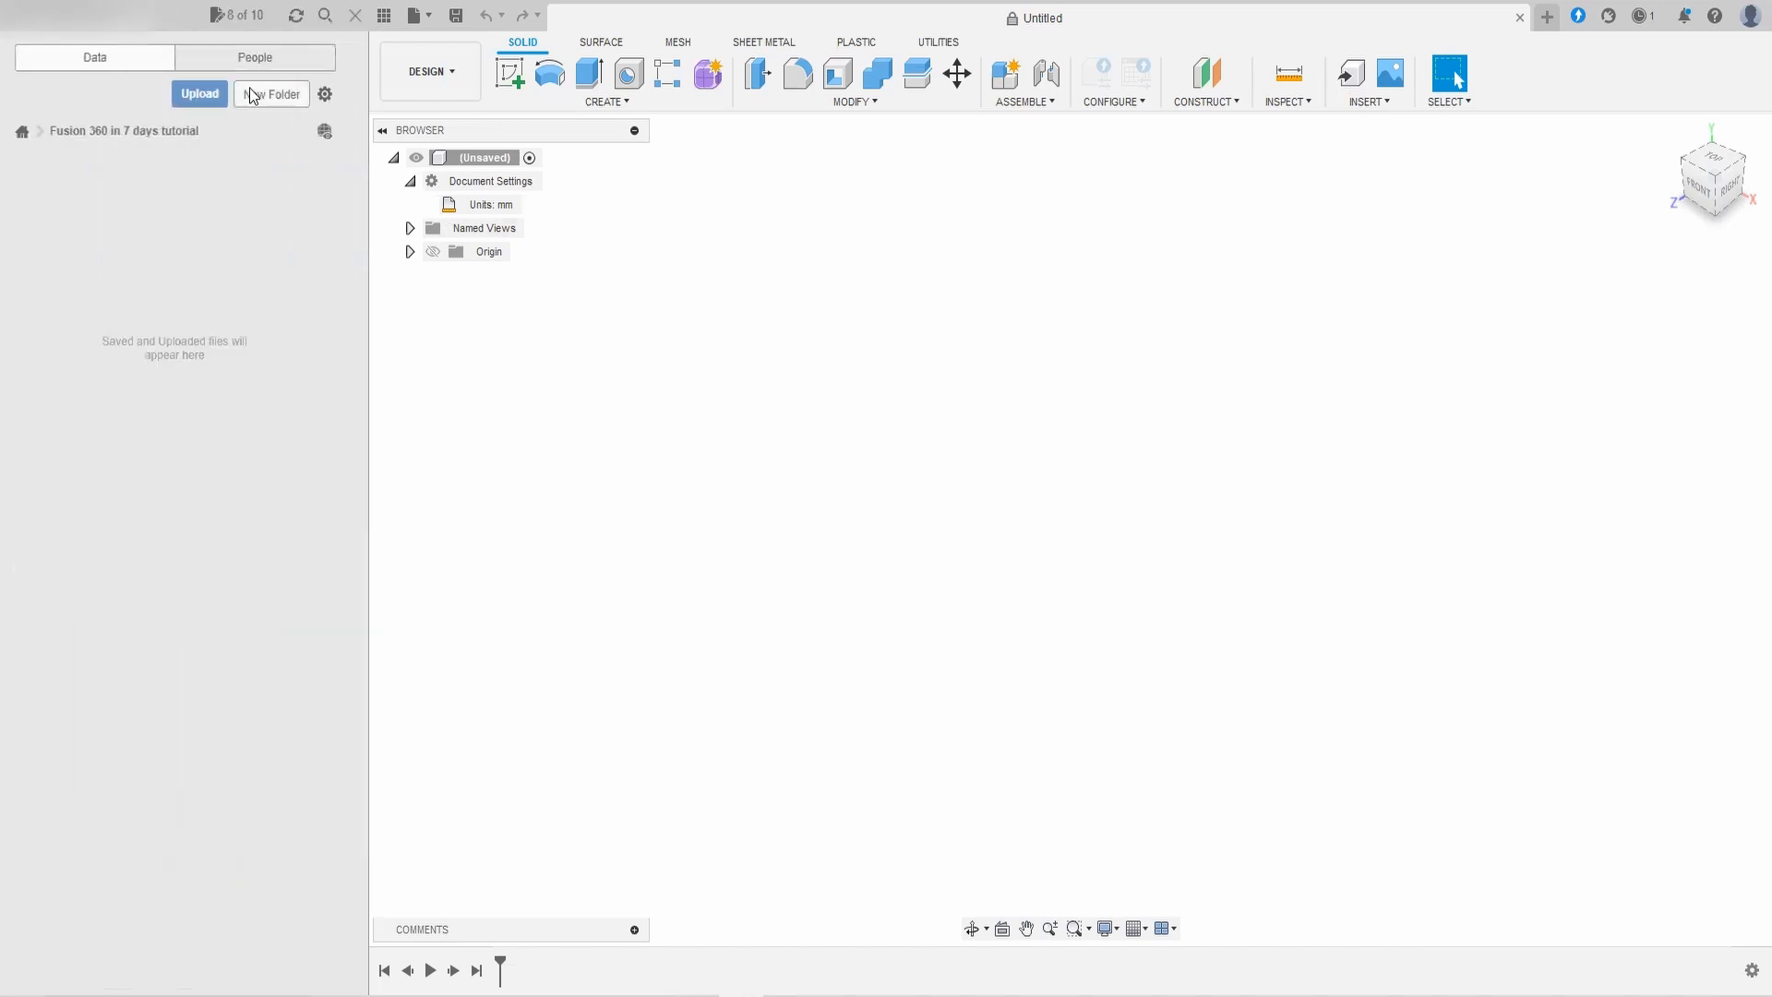
# Step: Look at the project's people, return to its data, and create a folder named "Day 1"
pyautogui.click(262, 57)
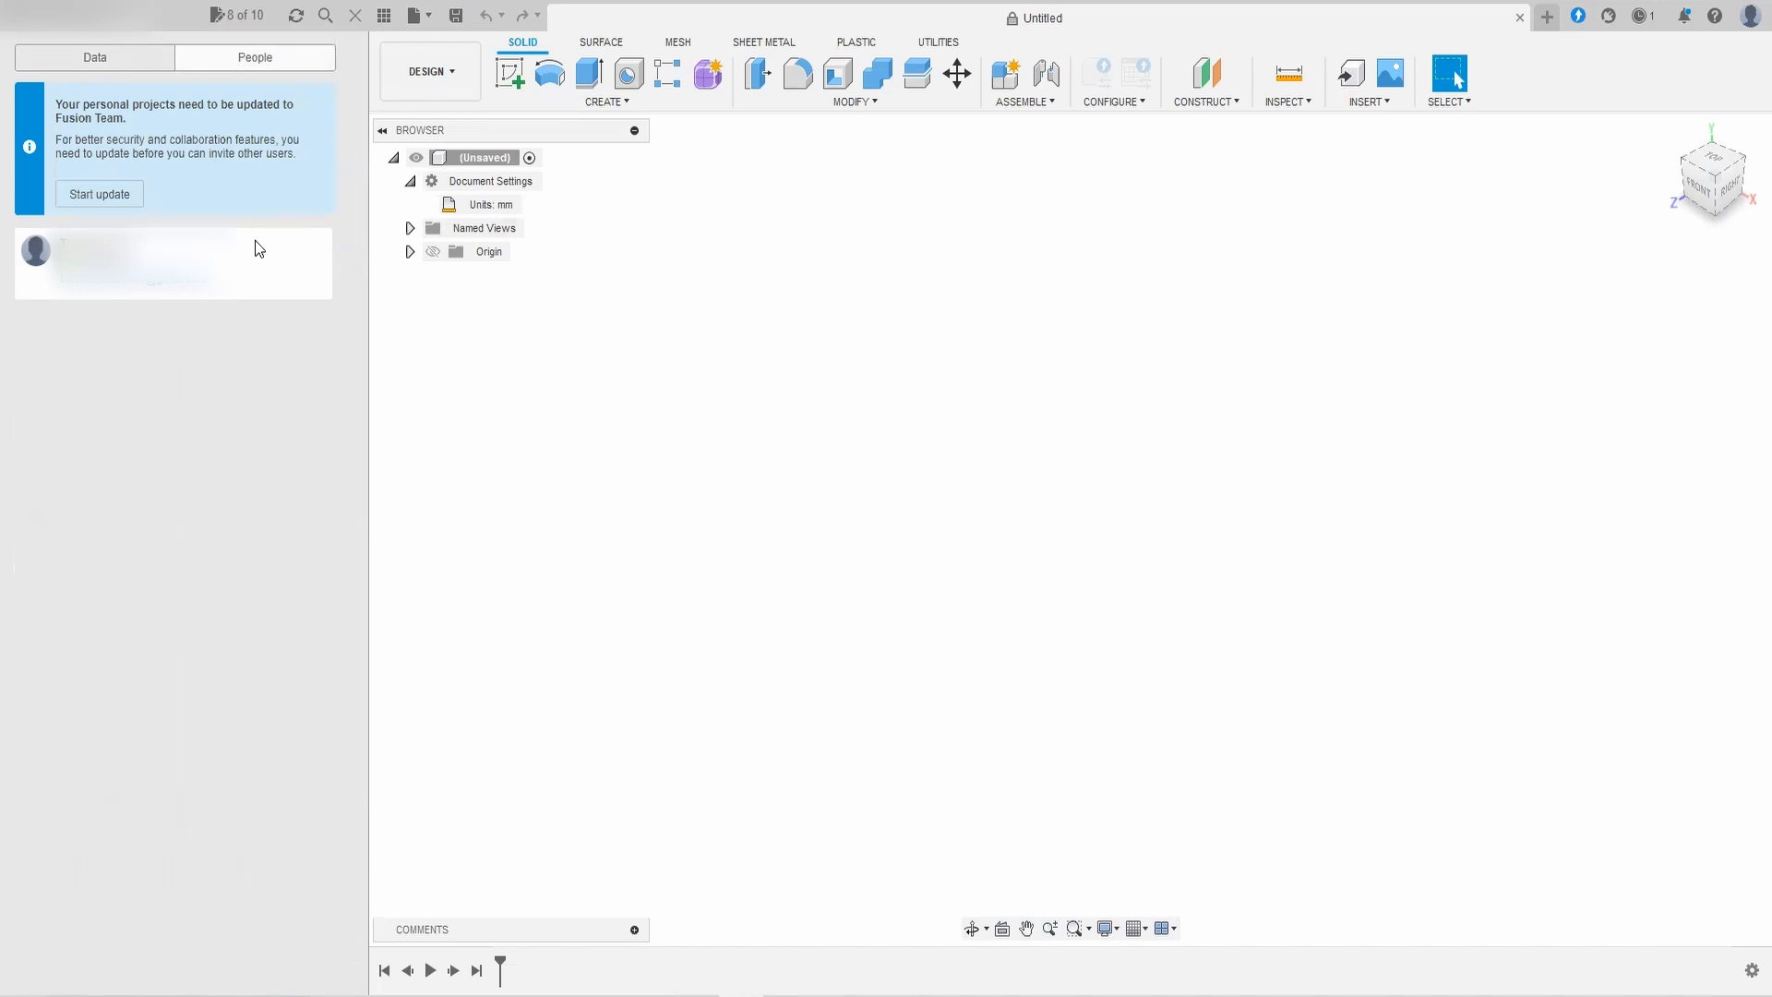
pyautogui.click(149, 63)
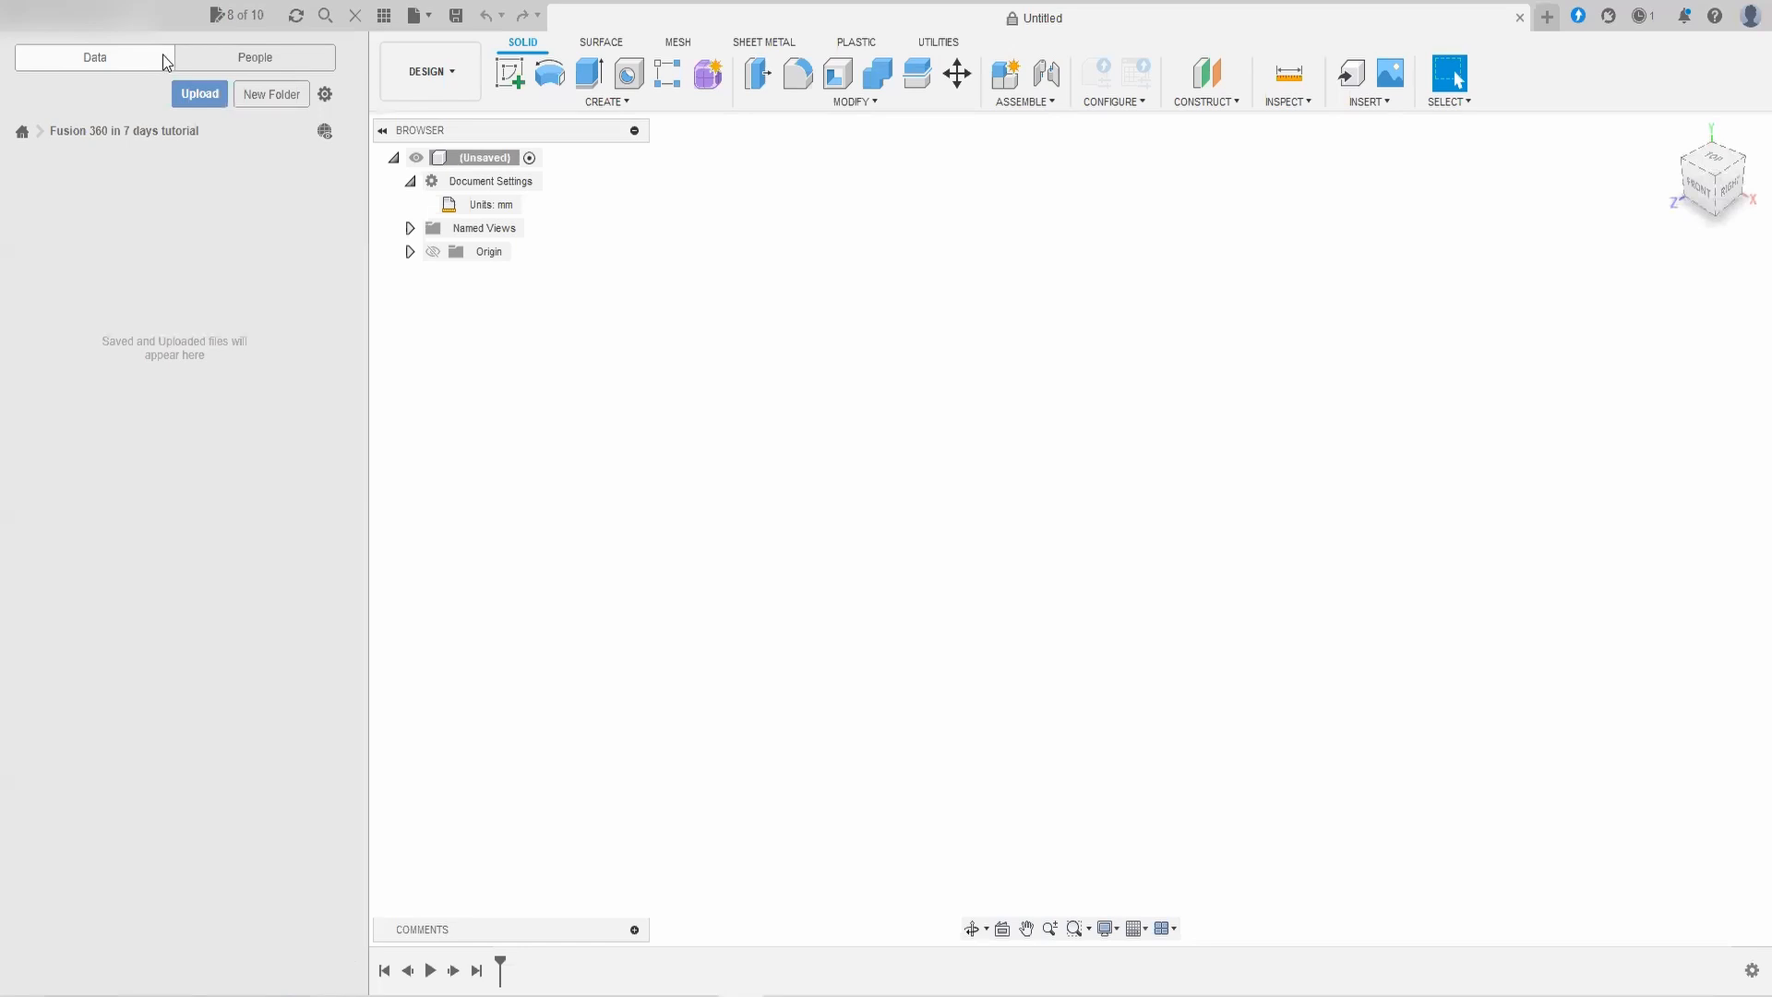
pyautogui.click(250, 101)
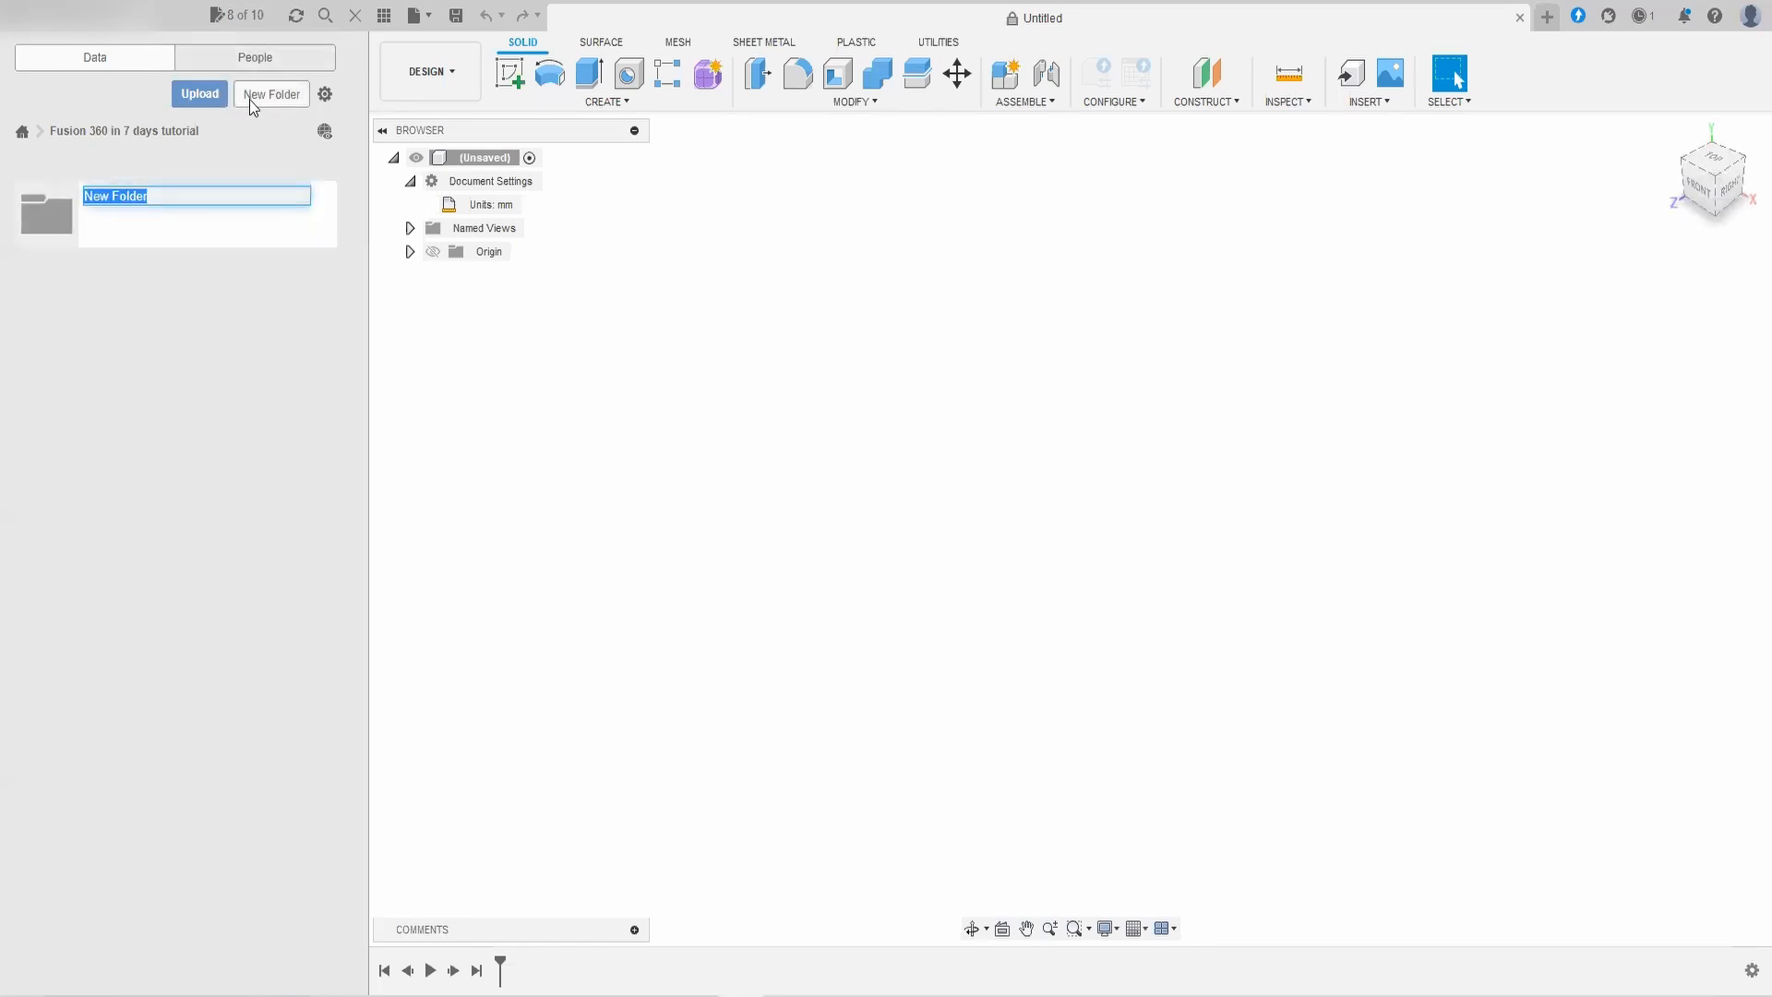
pyautogui.write('Day 1')
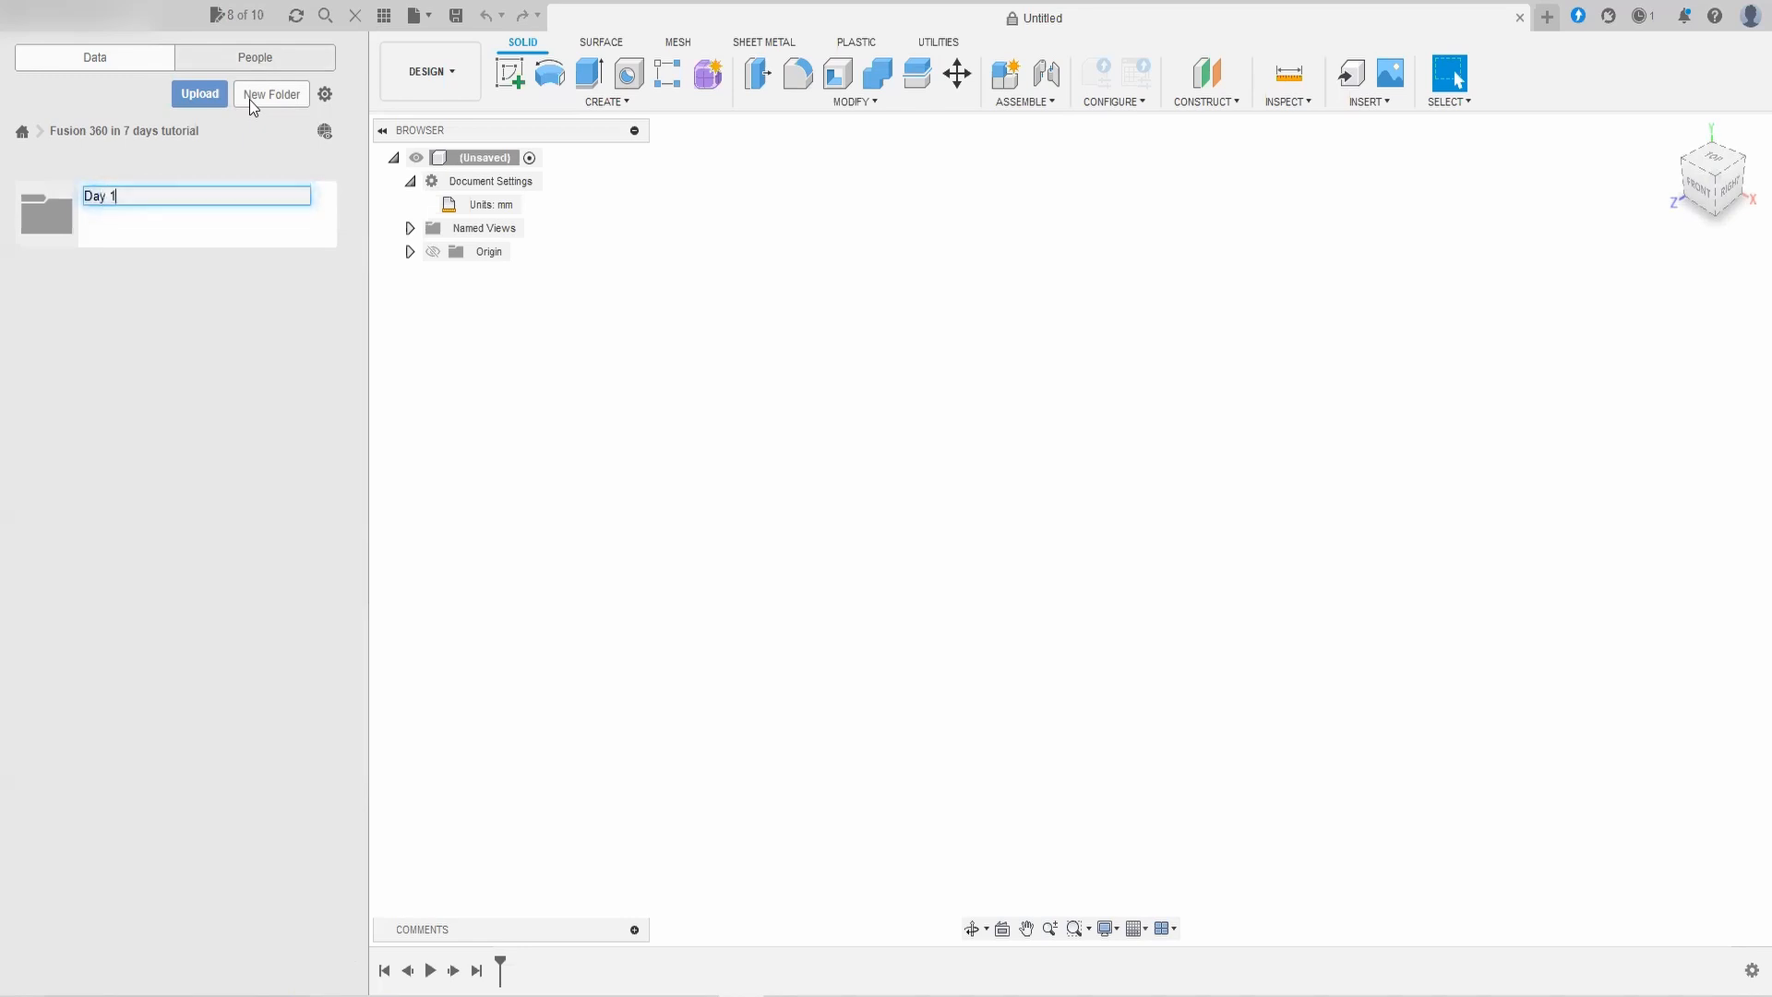
pyautogui.press('Return')
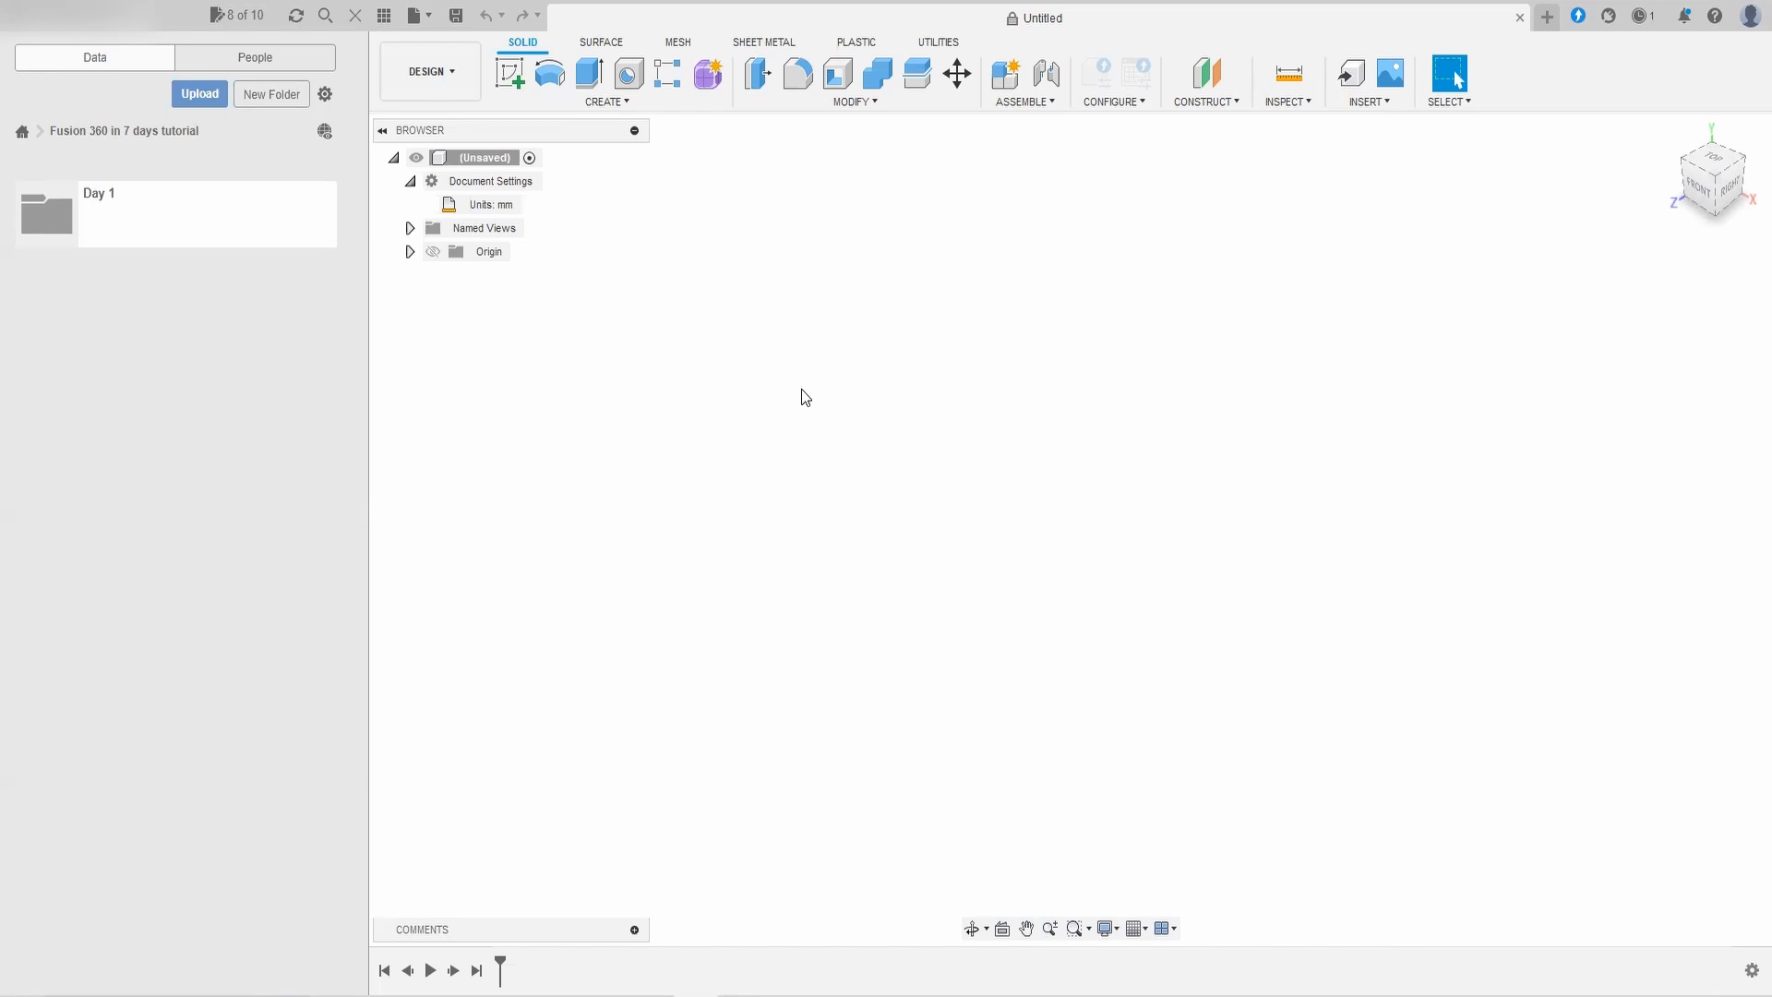
# Step: Create an internal Standard component named "Brick" and expand it in the browser tree
pyautogui.click(1007, 74)
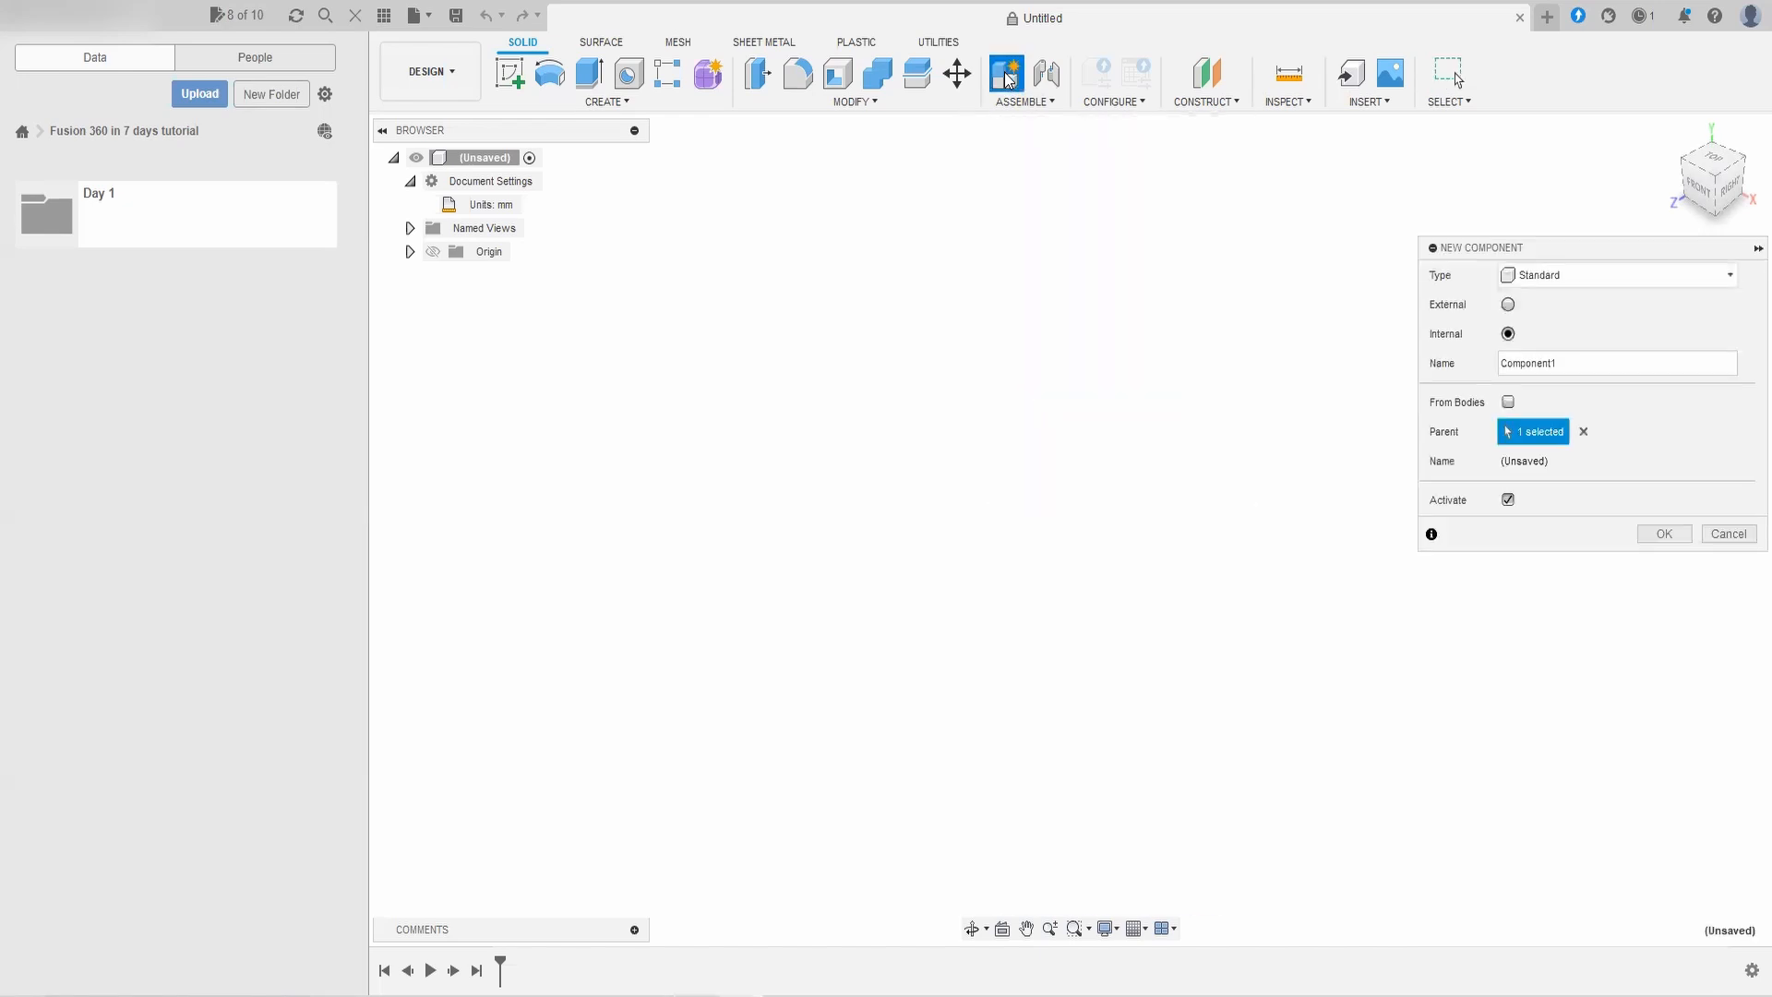
pyautogui.moveTo(1486, 247); pyautogui.dragTo(1018, 210)
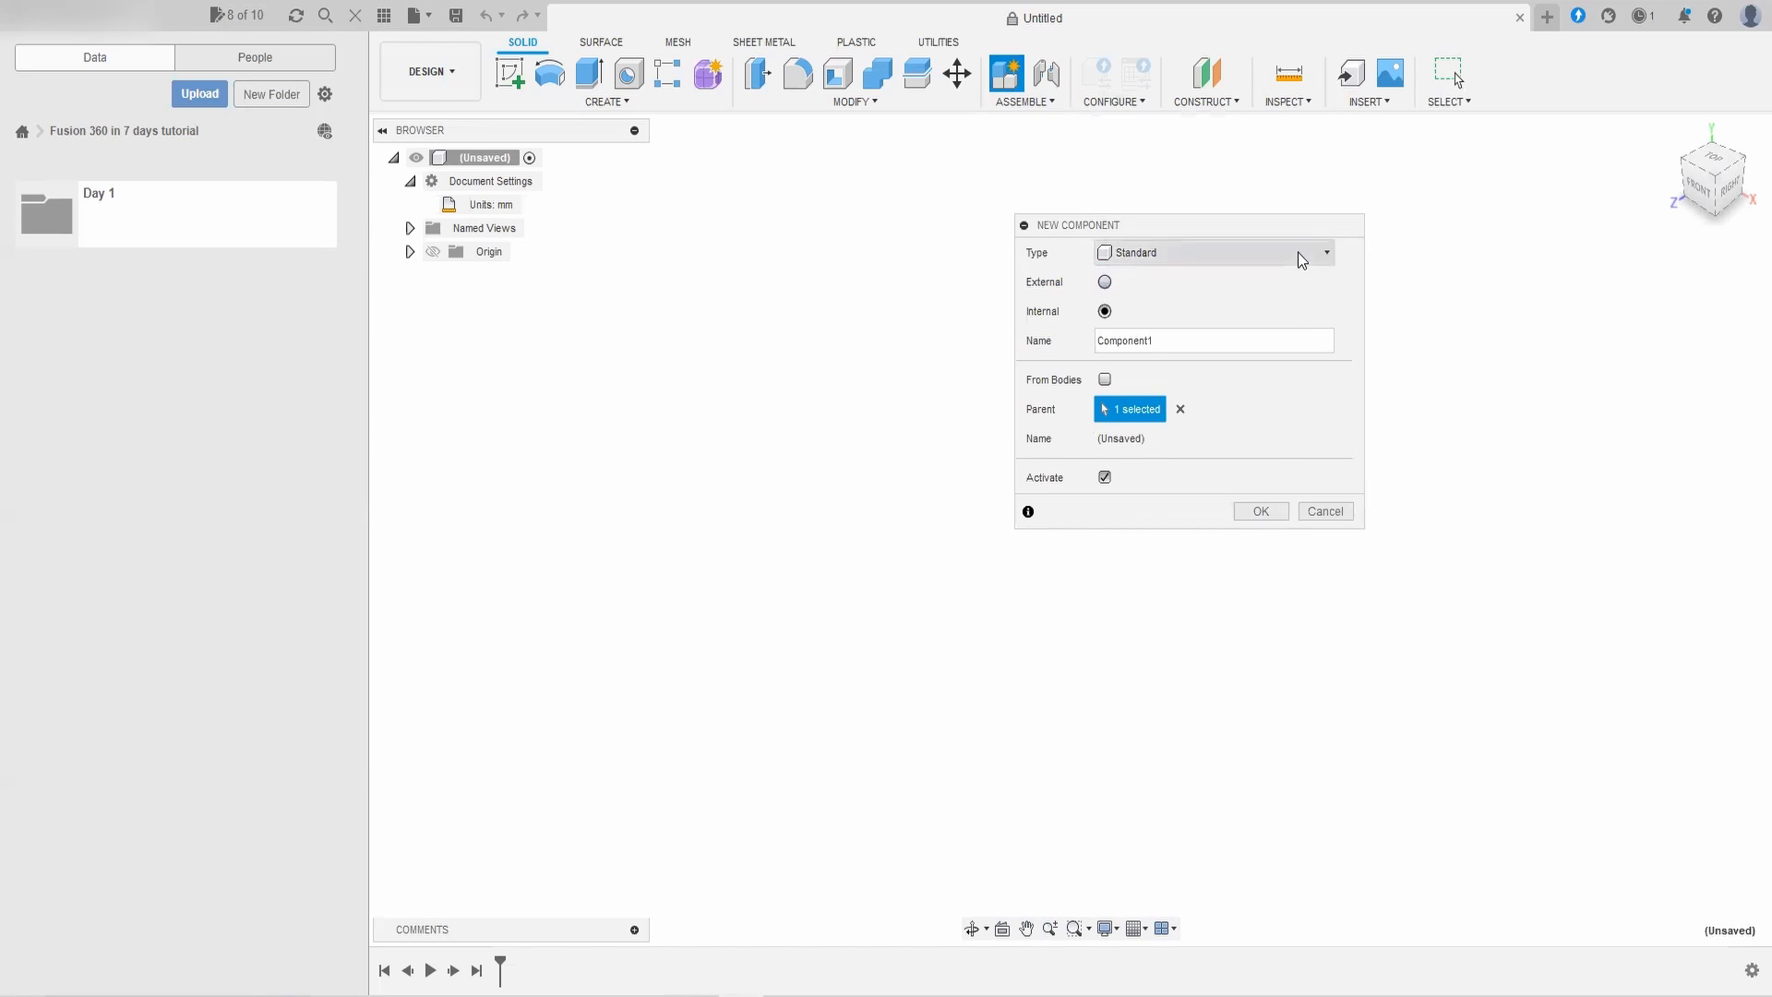
pyautogui.click(1251, 262)
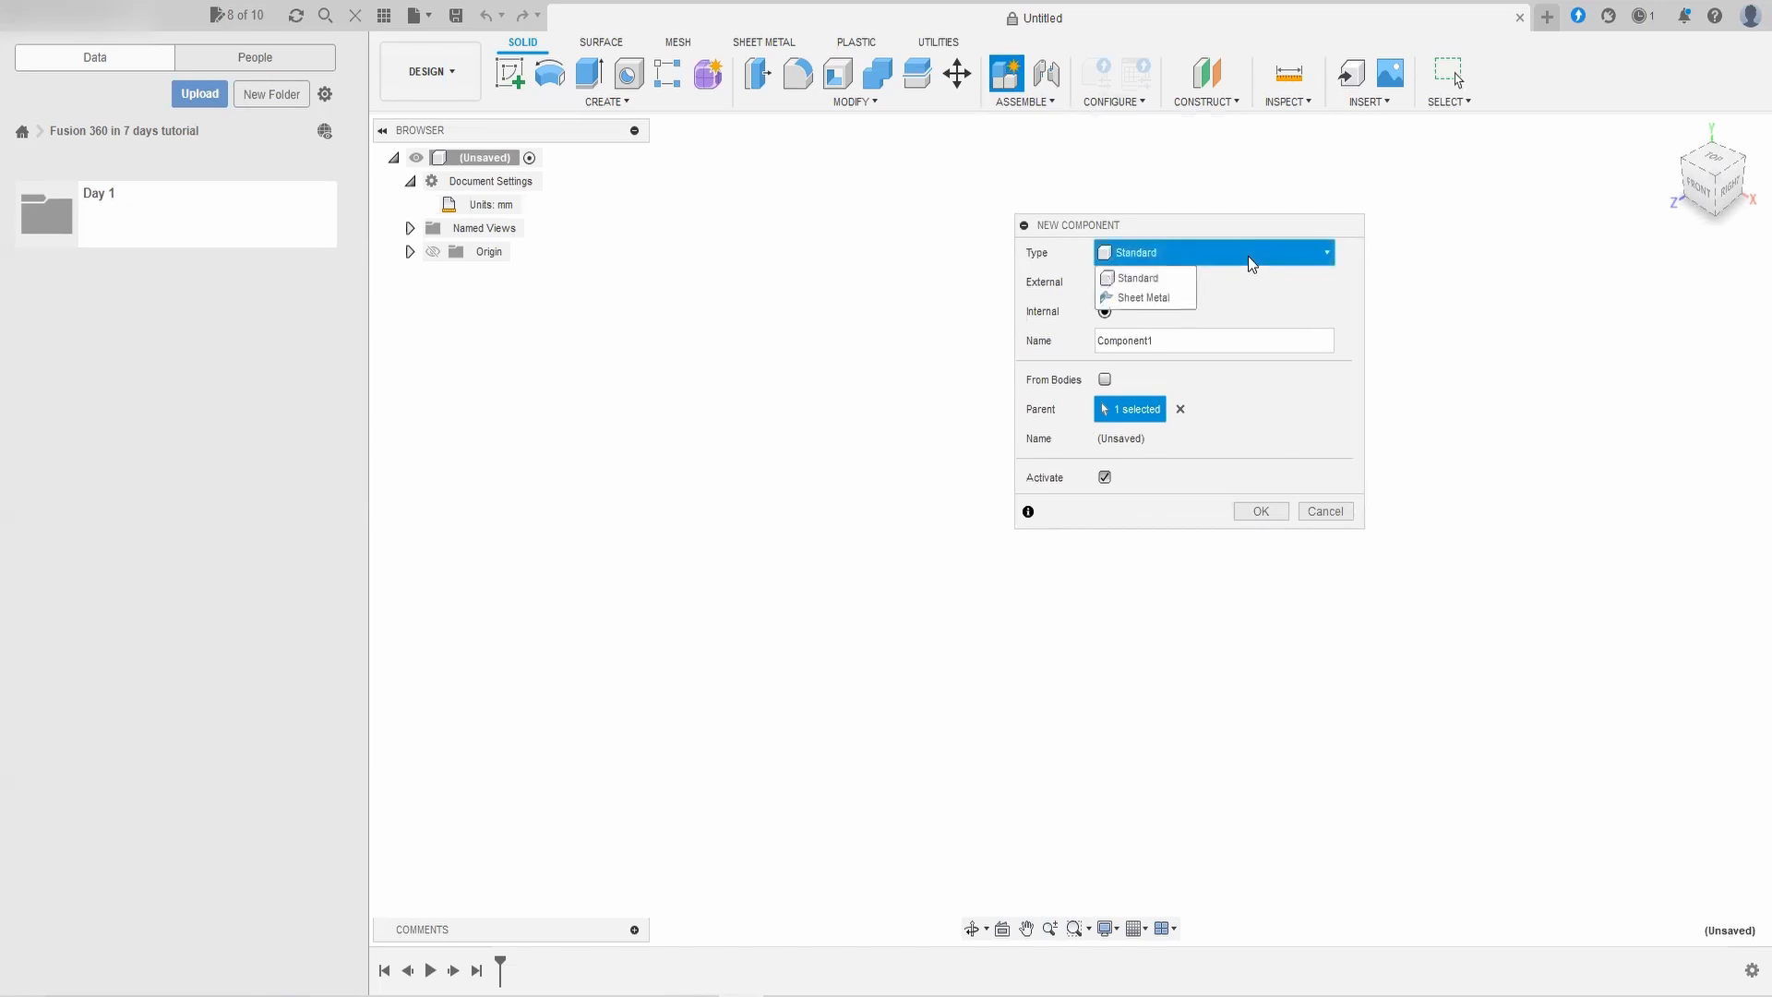
pyautogui.click(1180, 286)
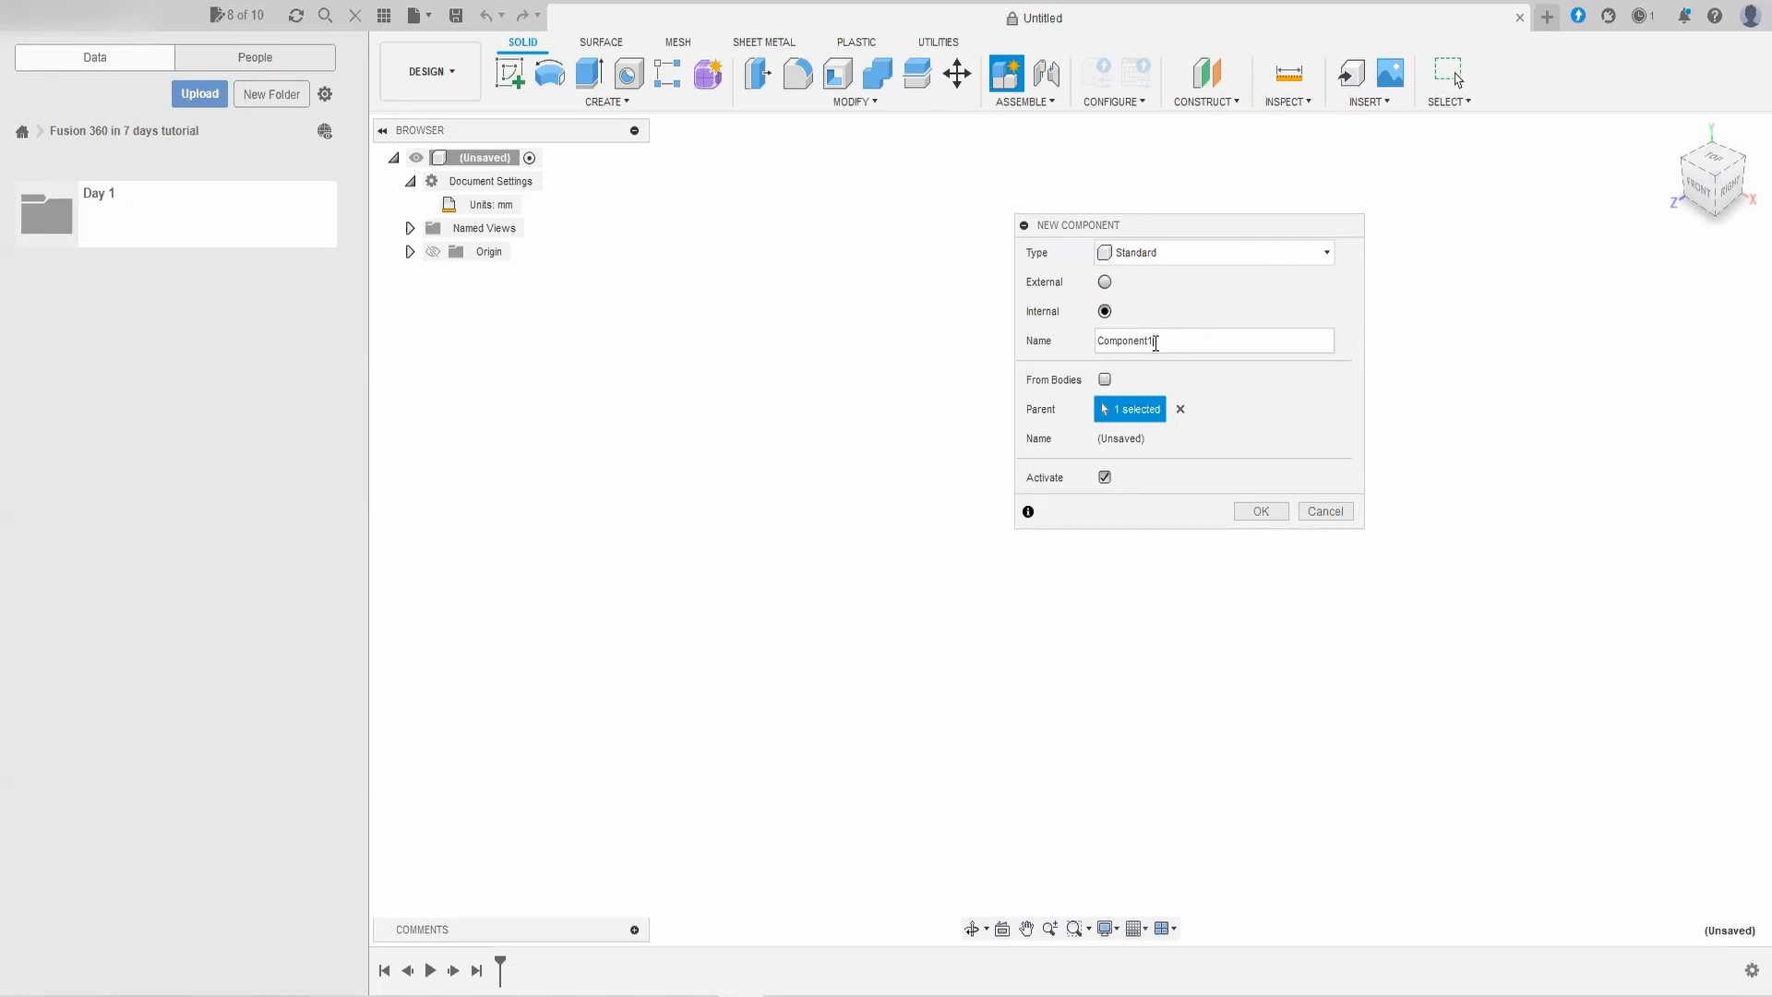
pyautogui.moveTo(1156, 343); pyautogui.dragTo(1036, 356)
pyautogui.write('Brick')
pyautogui.click(1260, 513)
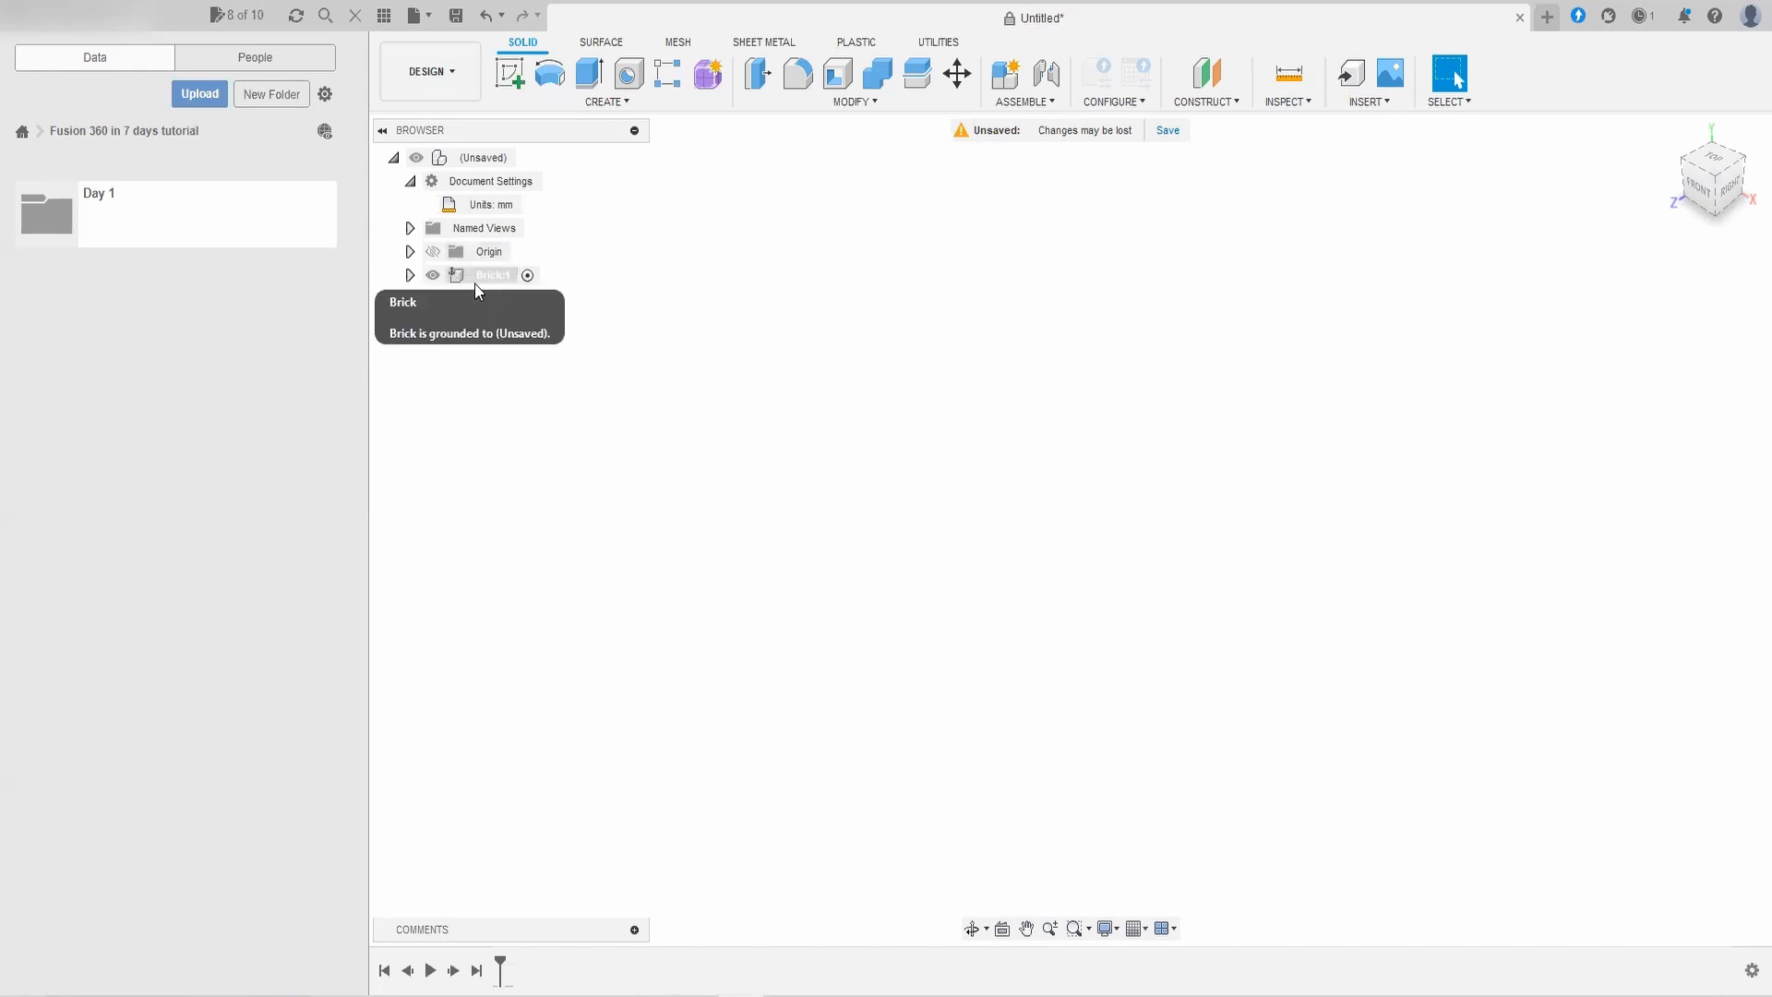
pyautogui.click(410, 275)
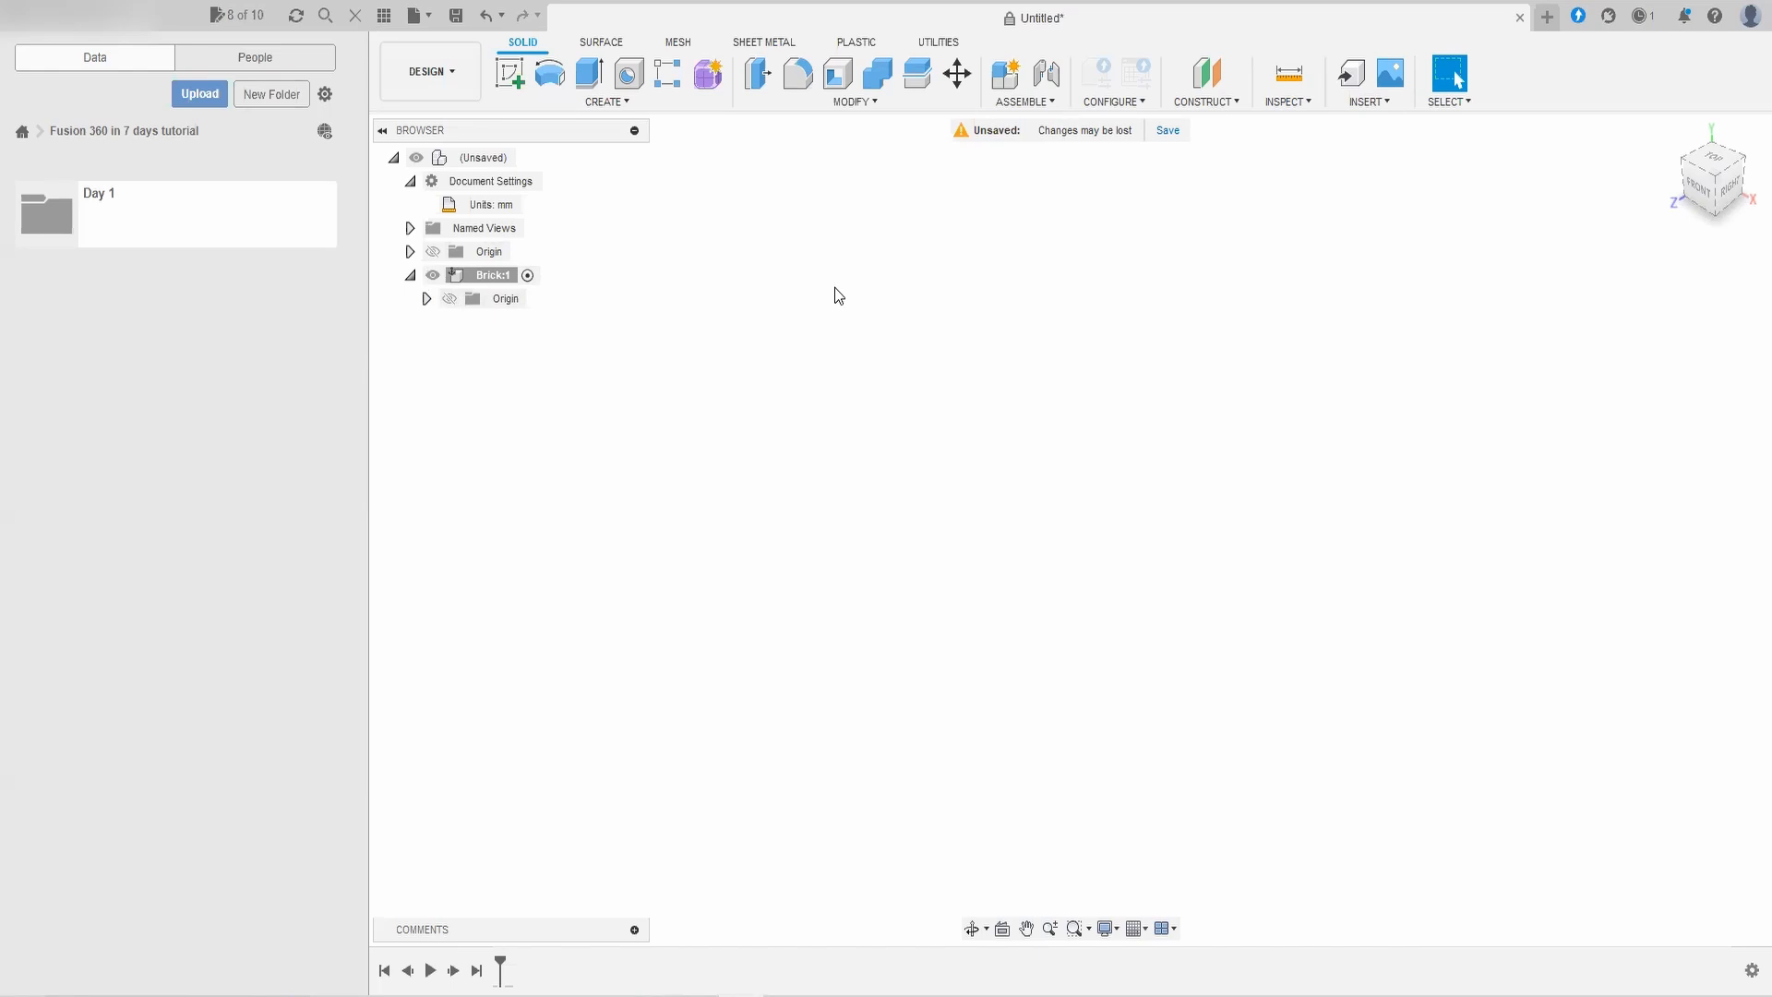
# Step: Start a sketch on the horizontal ground plane and draw a 150 mm line from the origin at 0 degrees
pyautogui.click(506, 83)
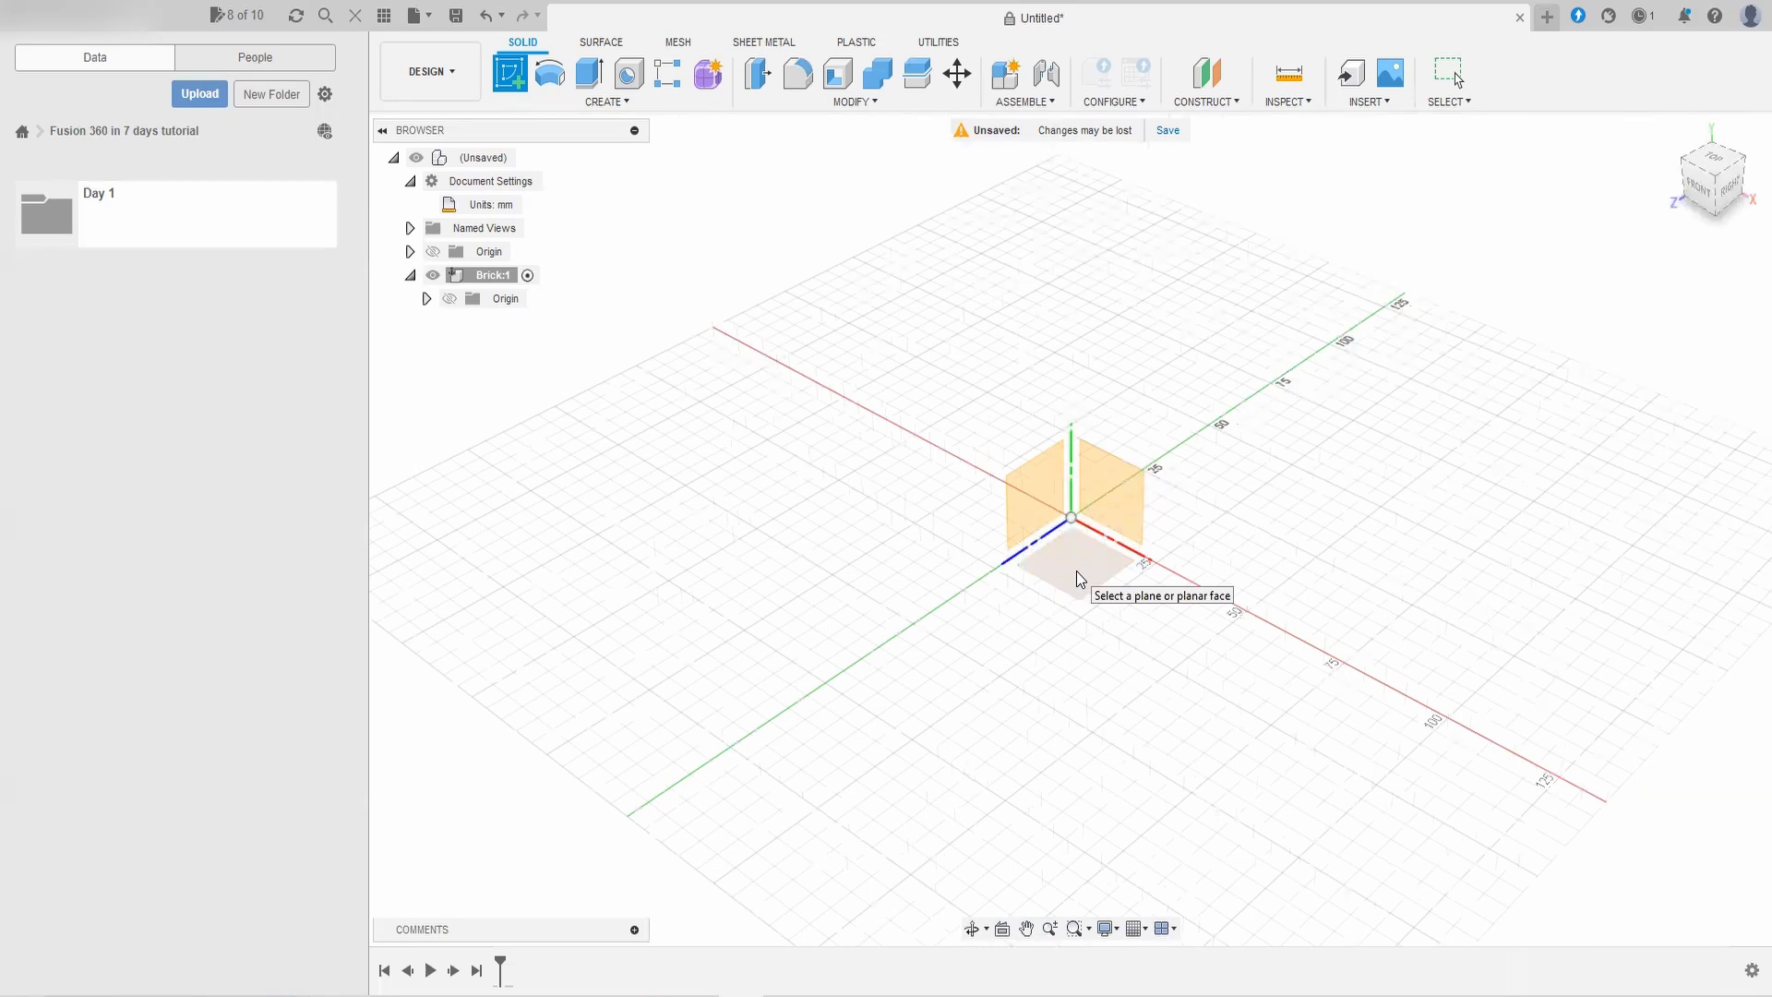
pyautogui.click(1076, 566)
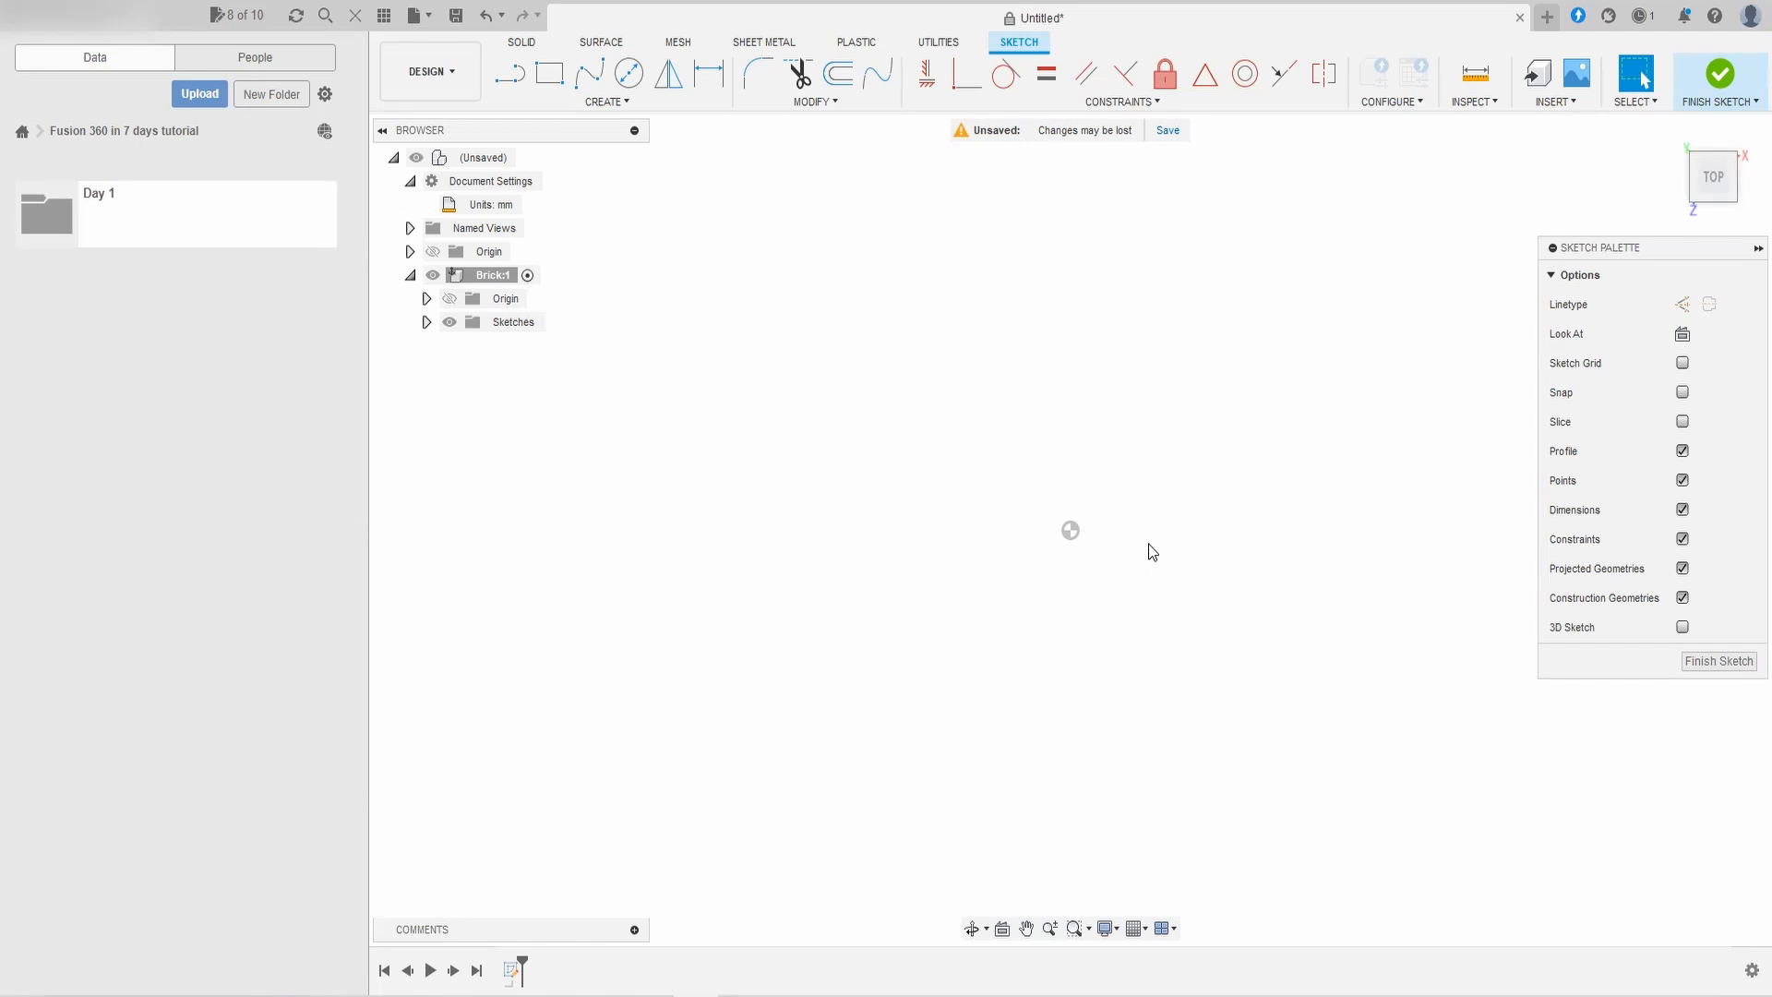
pyautogui.click(506, 83)
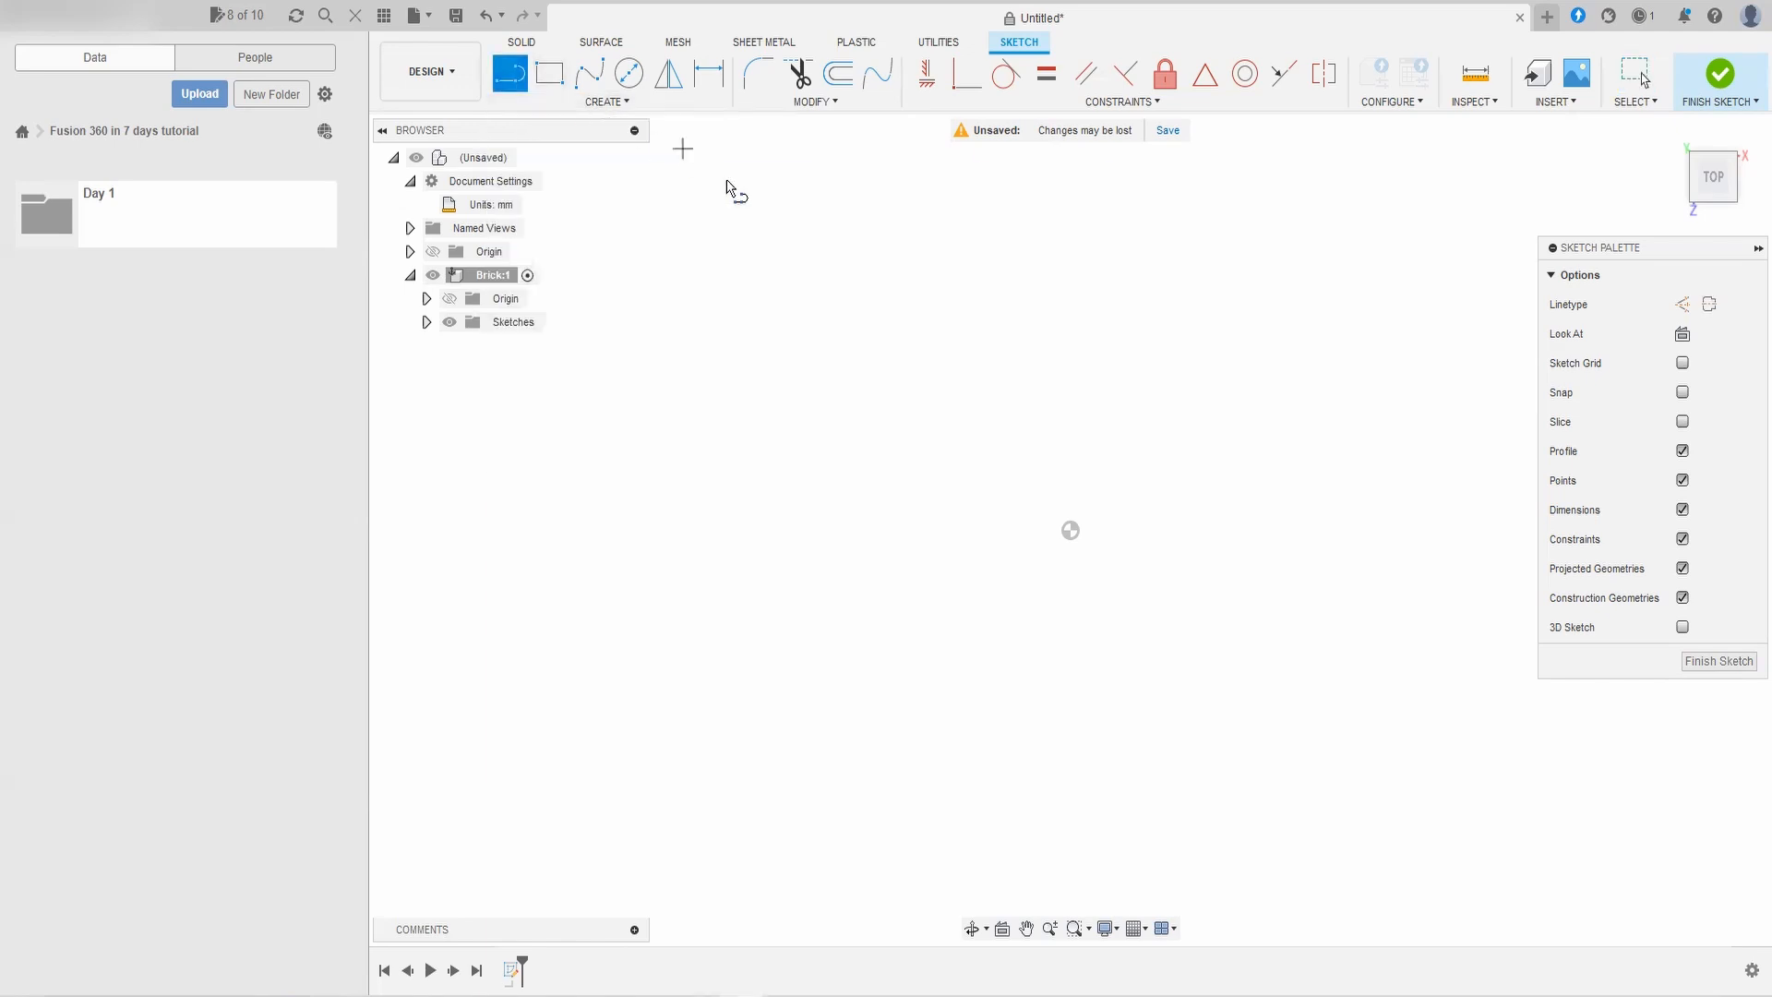
pyautogui.click(1071, 533)
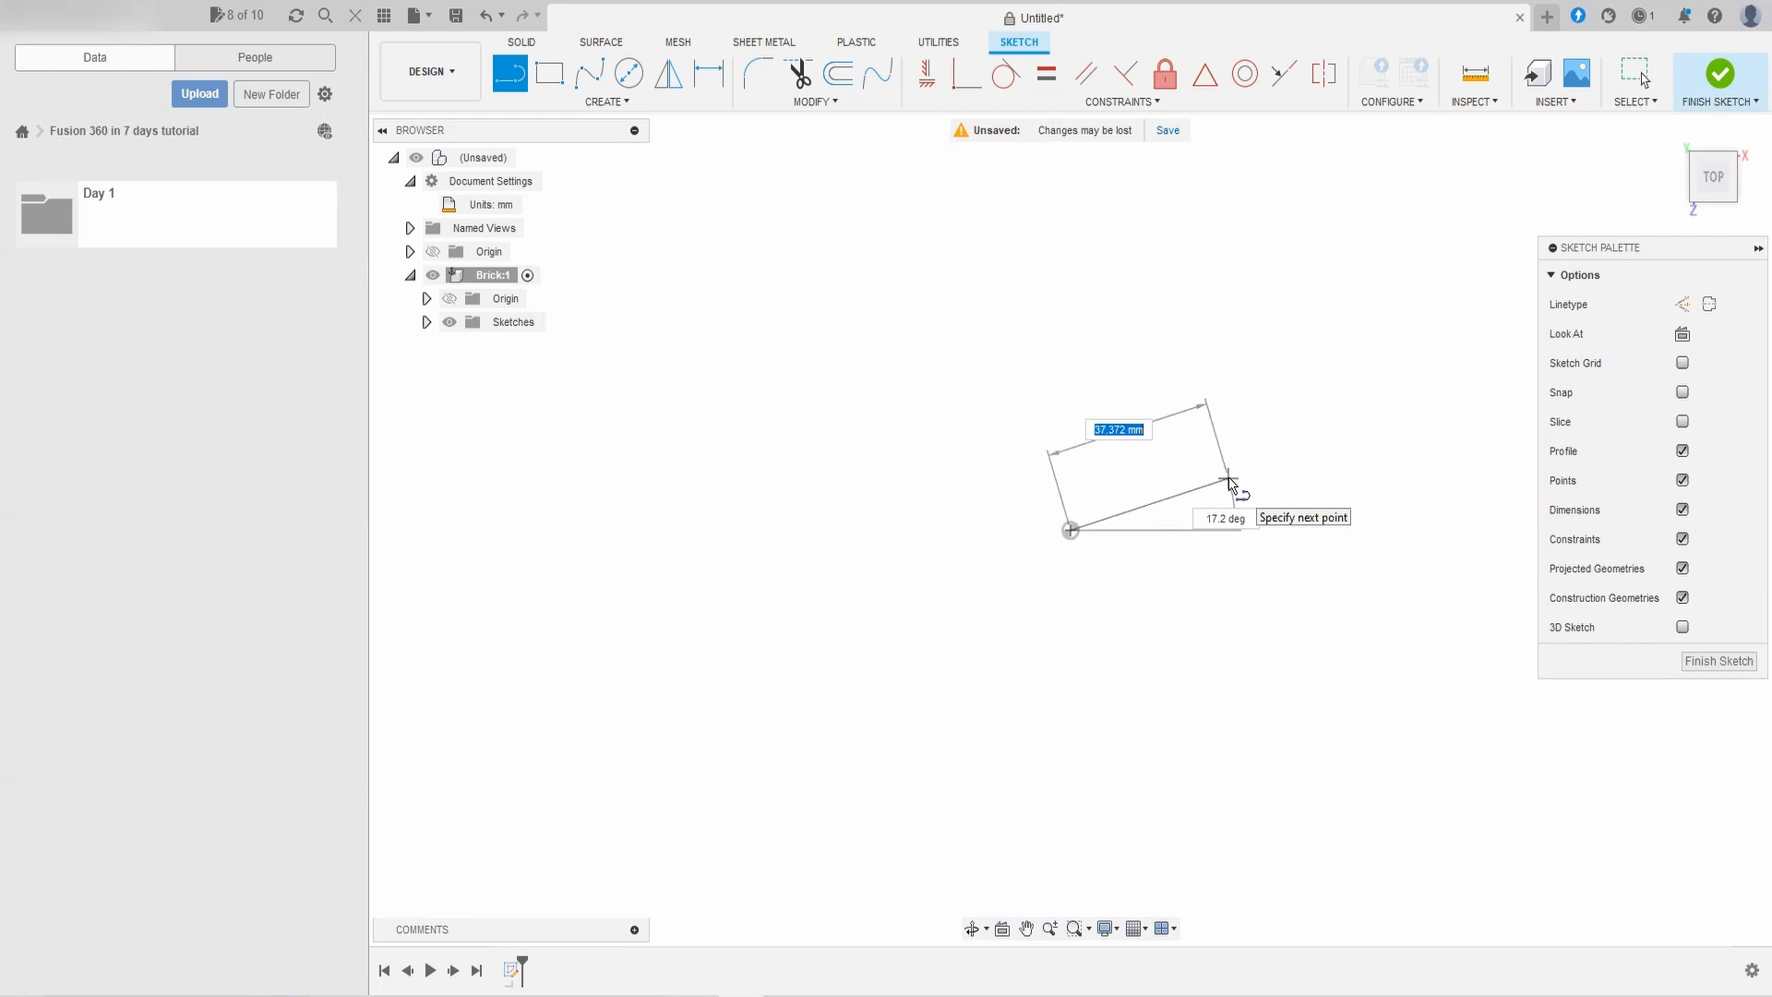
pyautogui.write('150')
pyautogui.press('Tab')
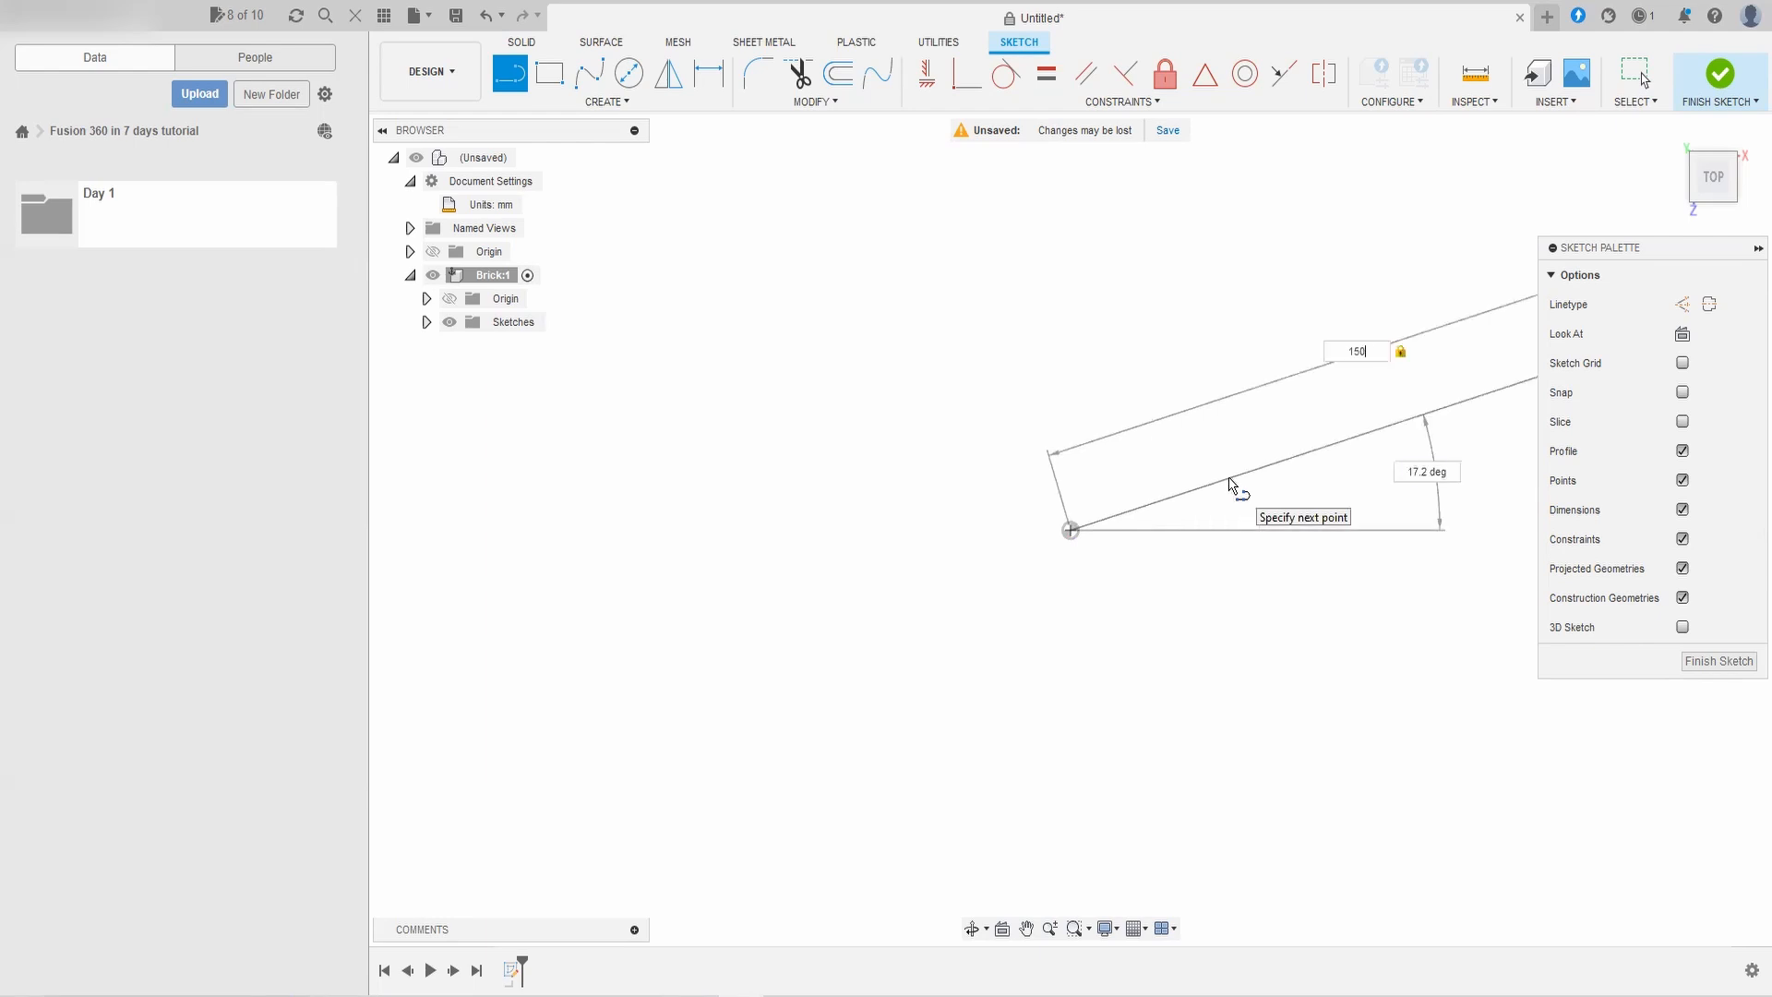
pyautogui.press('Tab')
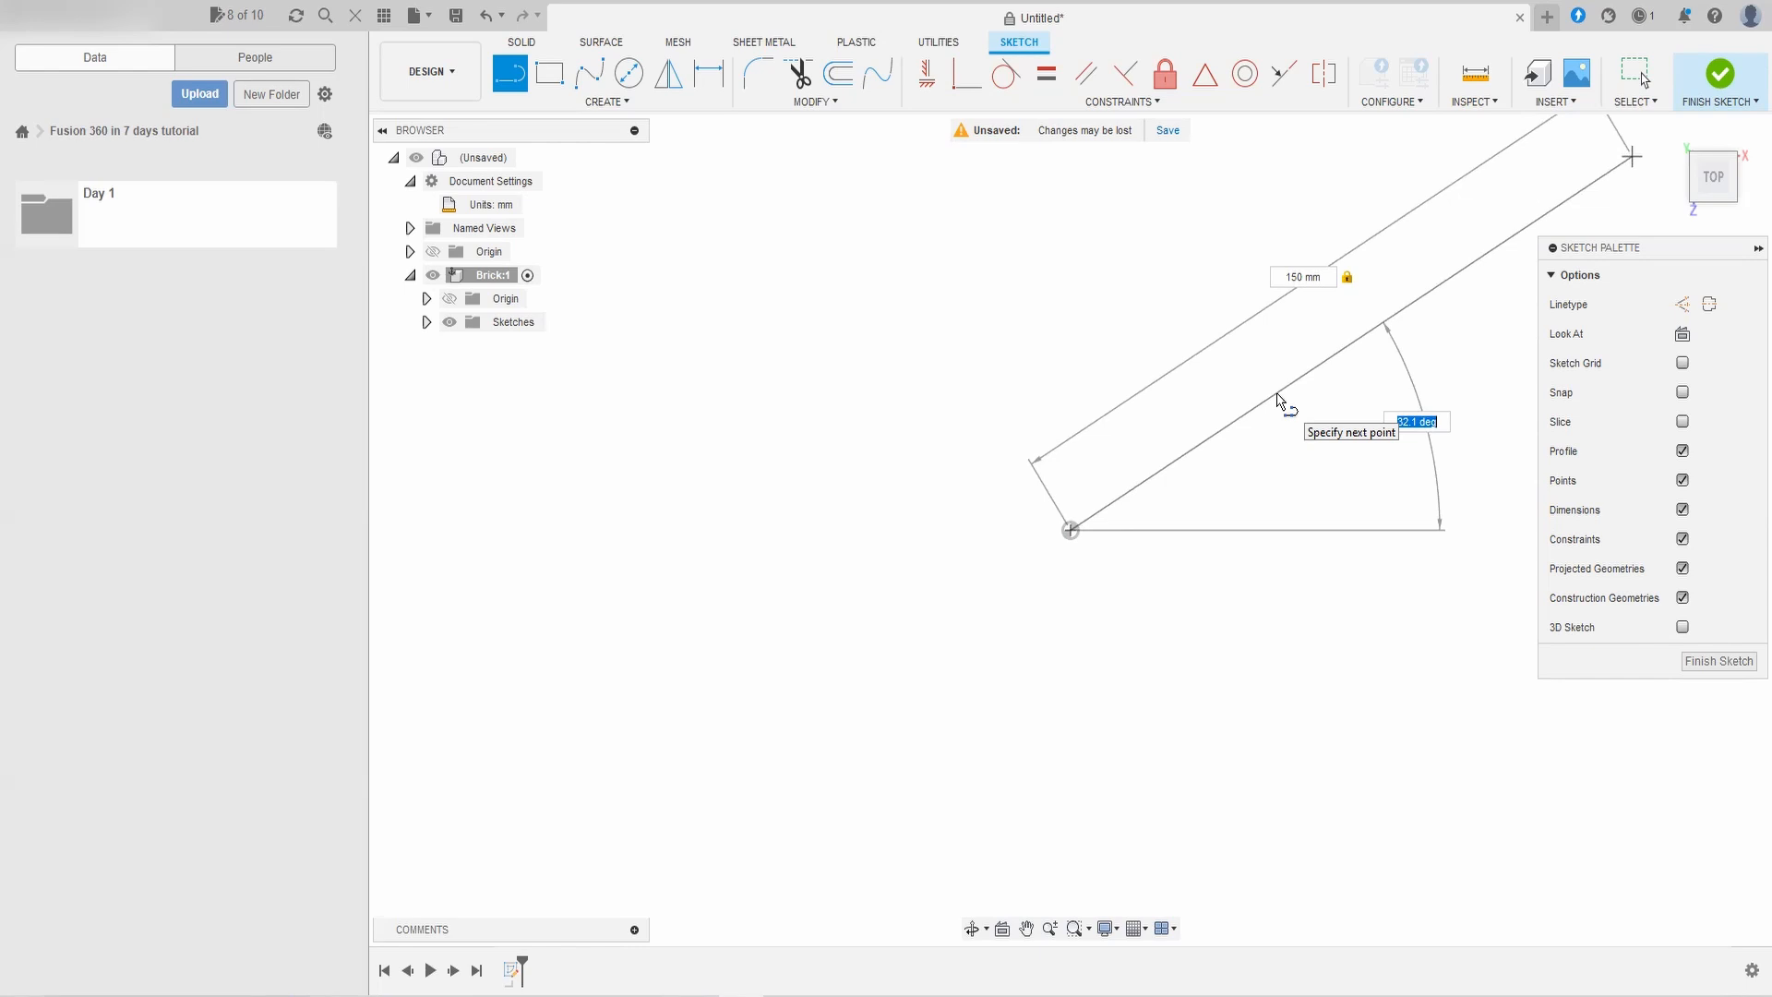
pyautogui.write('0')
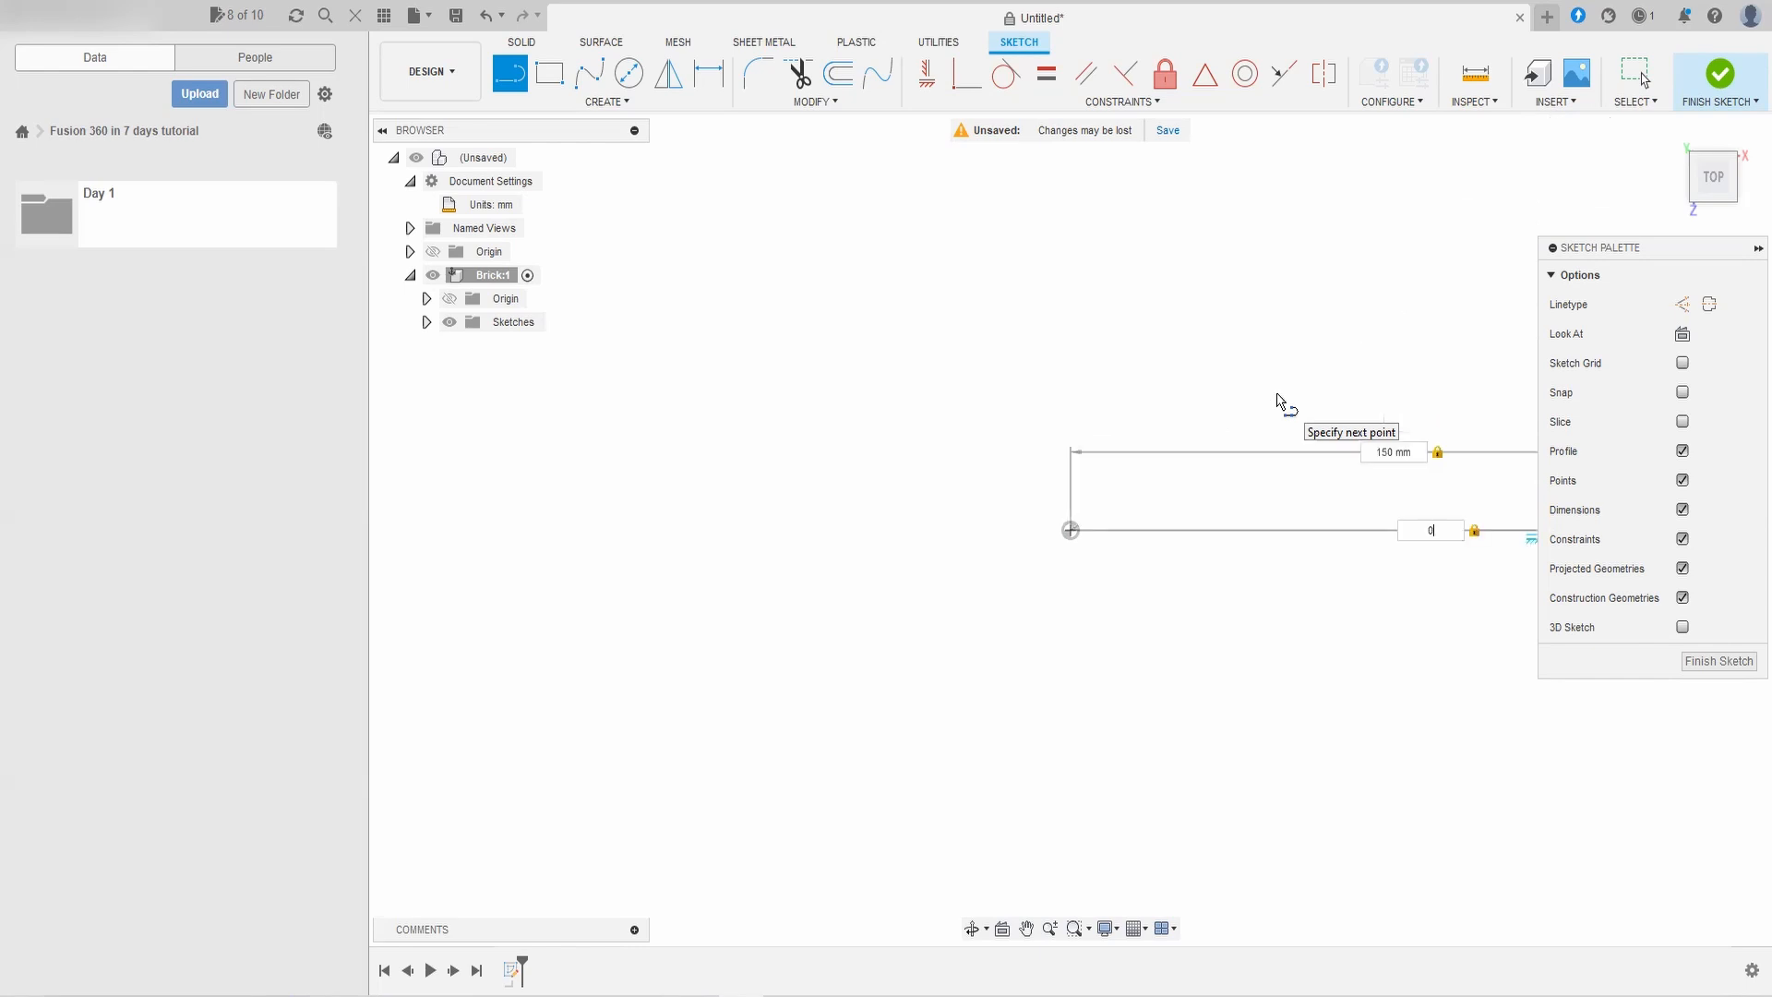
pyautogui.press('Return')
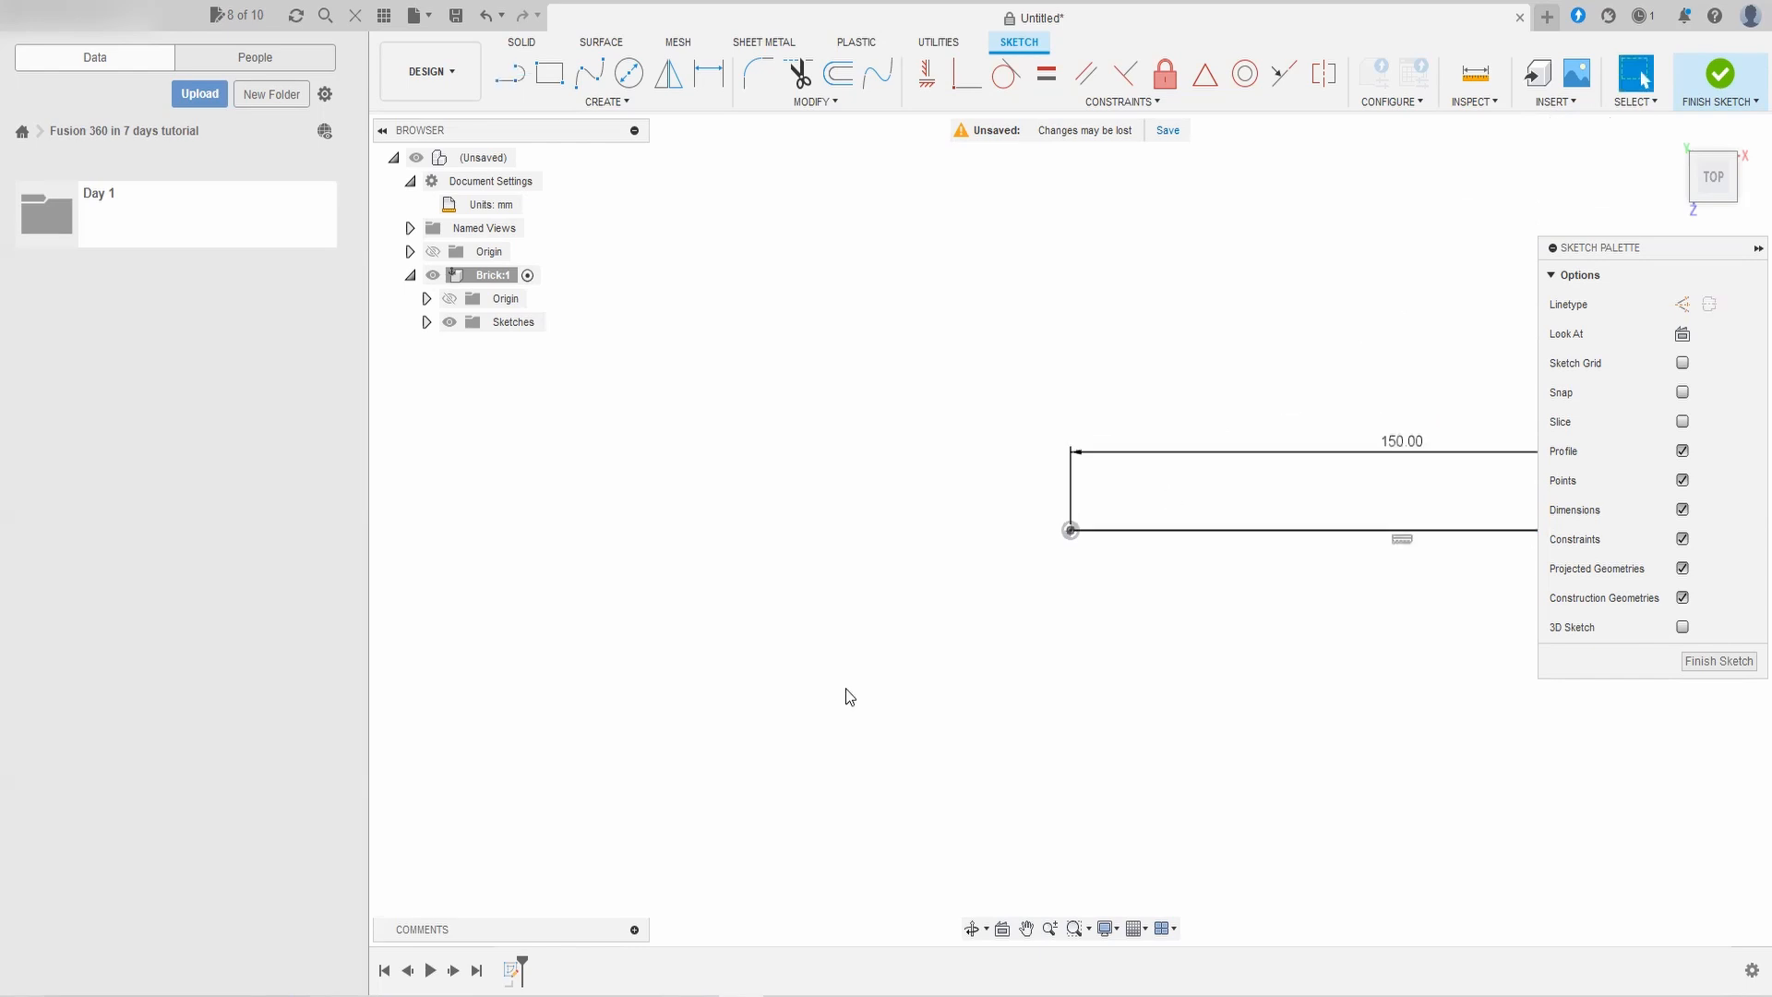
pyautogui.press('Escape')
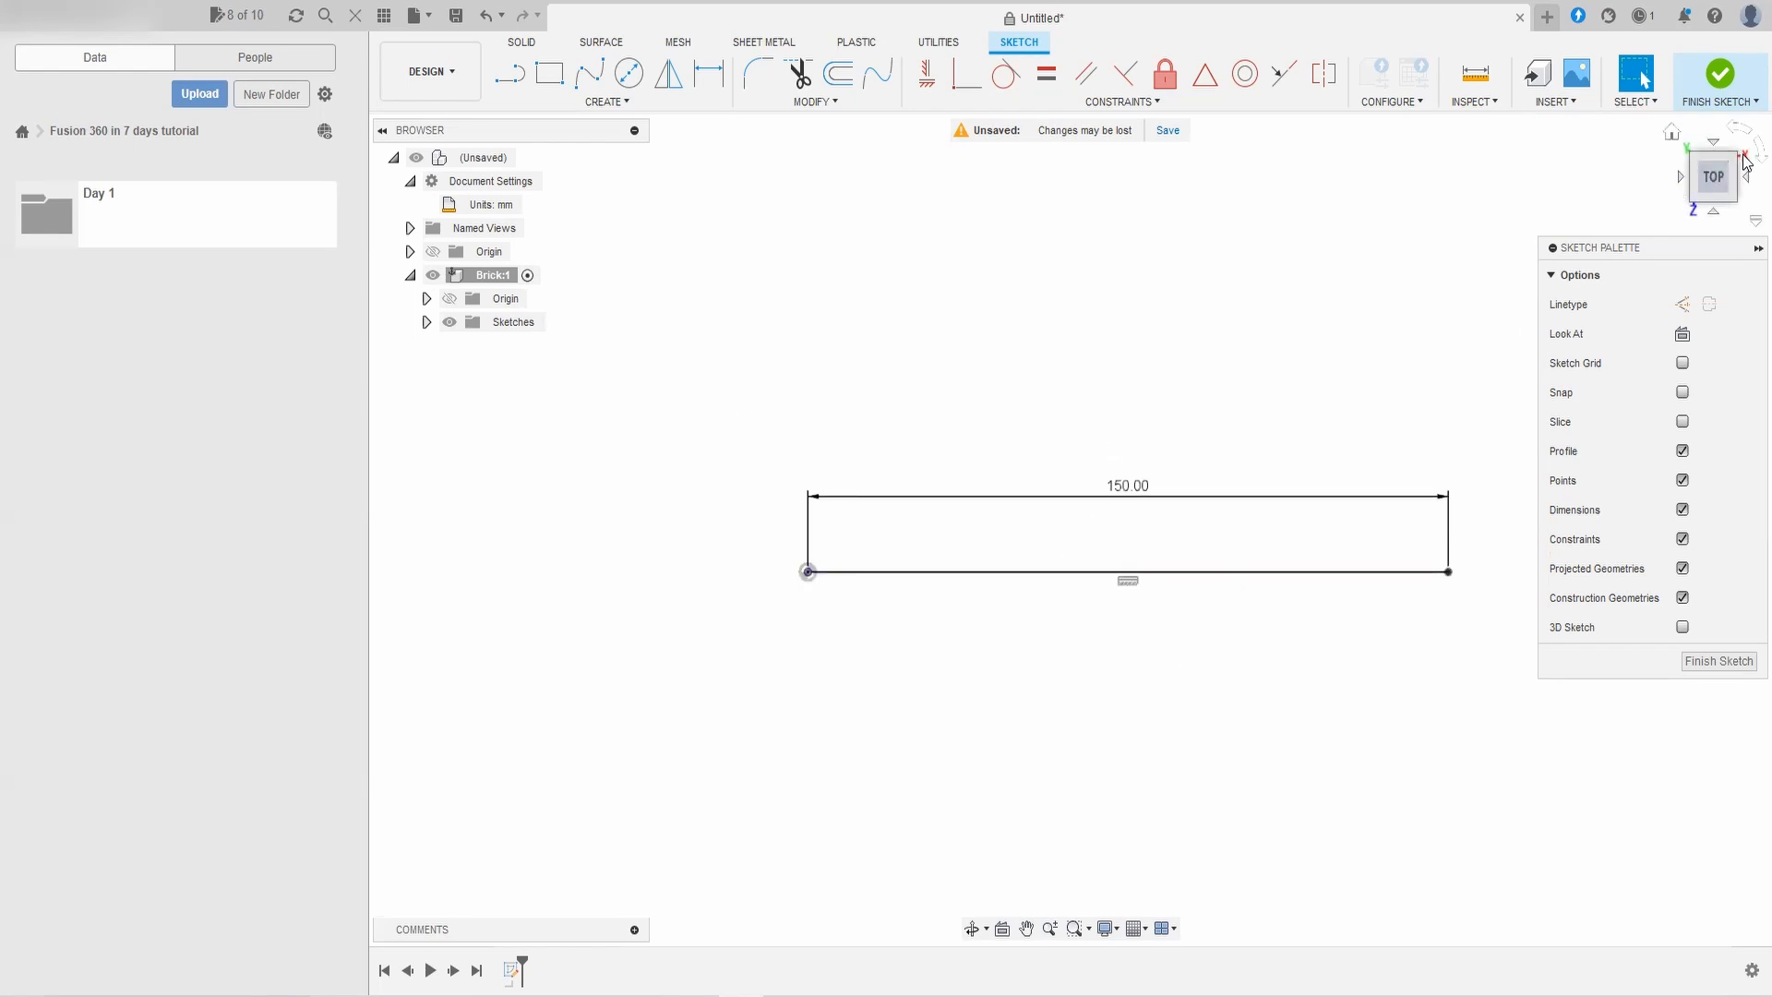
# Step: Draw a 75 mm vertical line from the origin, close the rectangle with two more lines, and finish the sketch
pyautogui.click(514, 81)
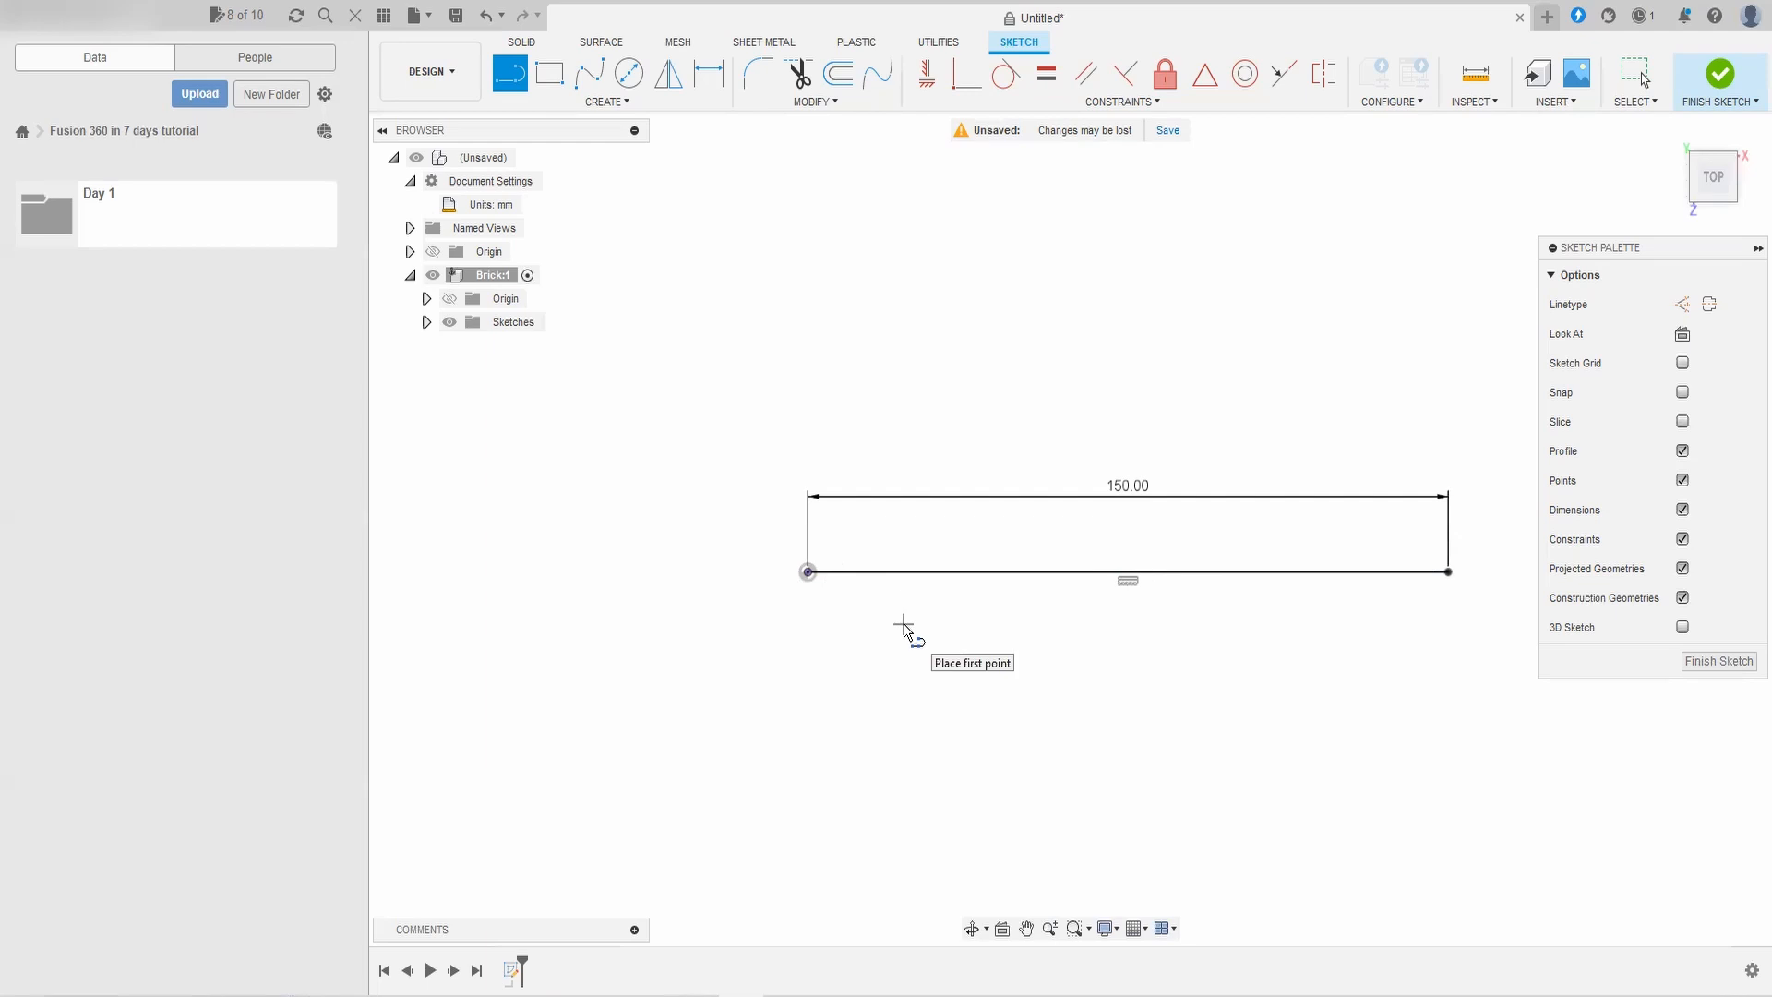
pyautogui.click(807, 572)
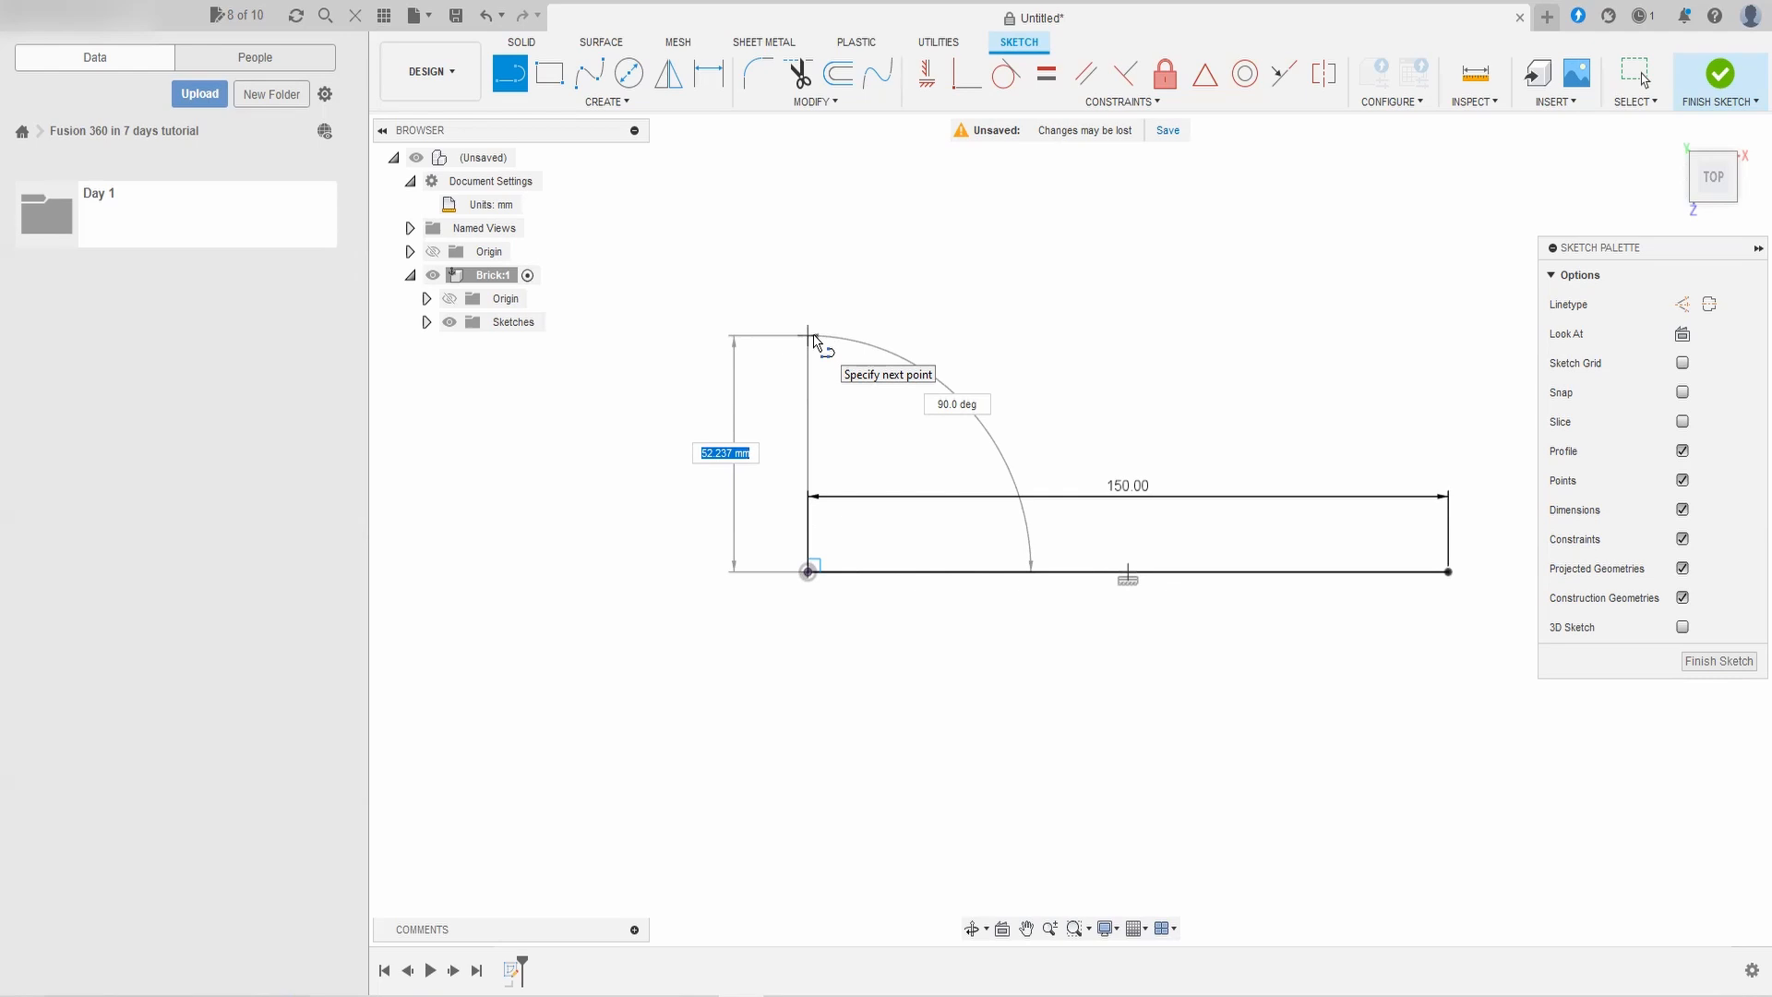
pyautogui.write('75')
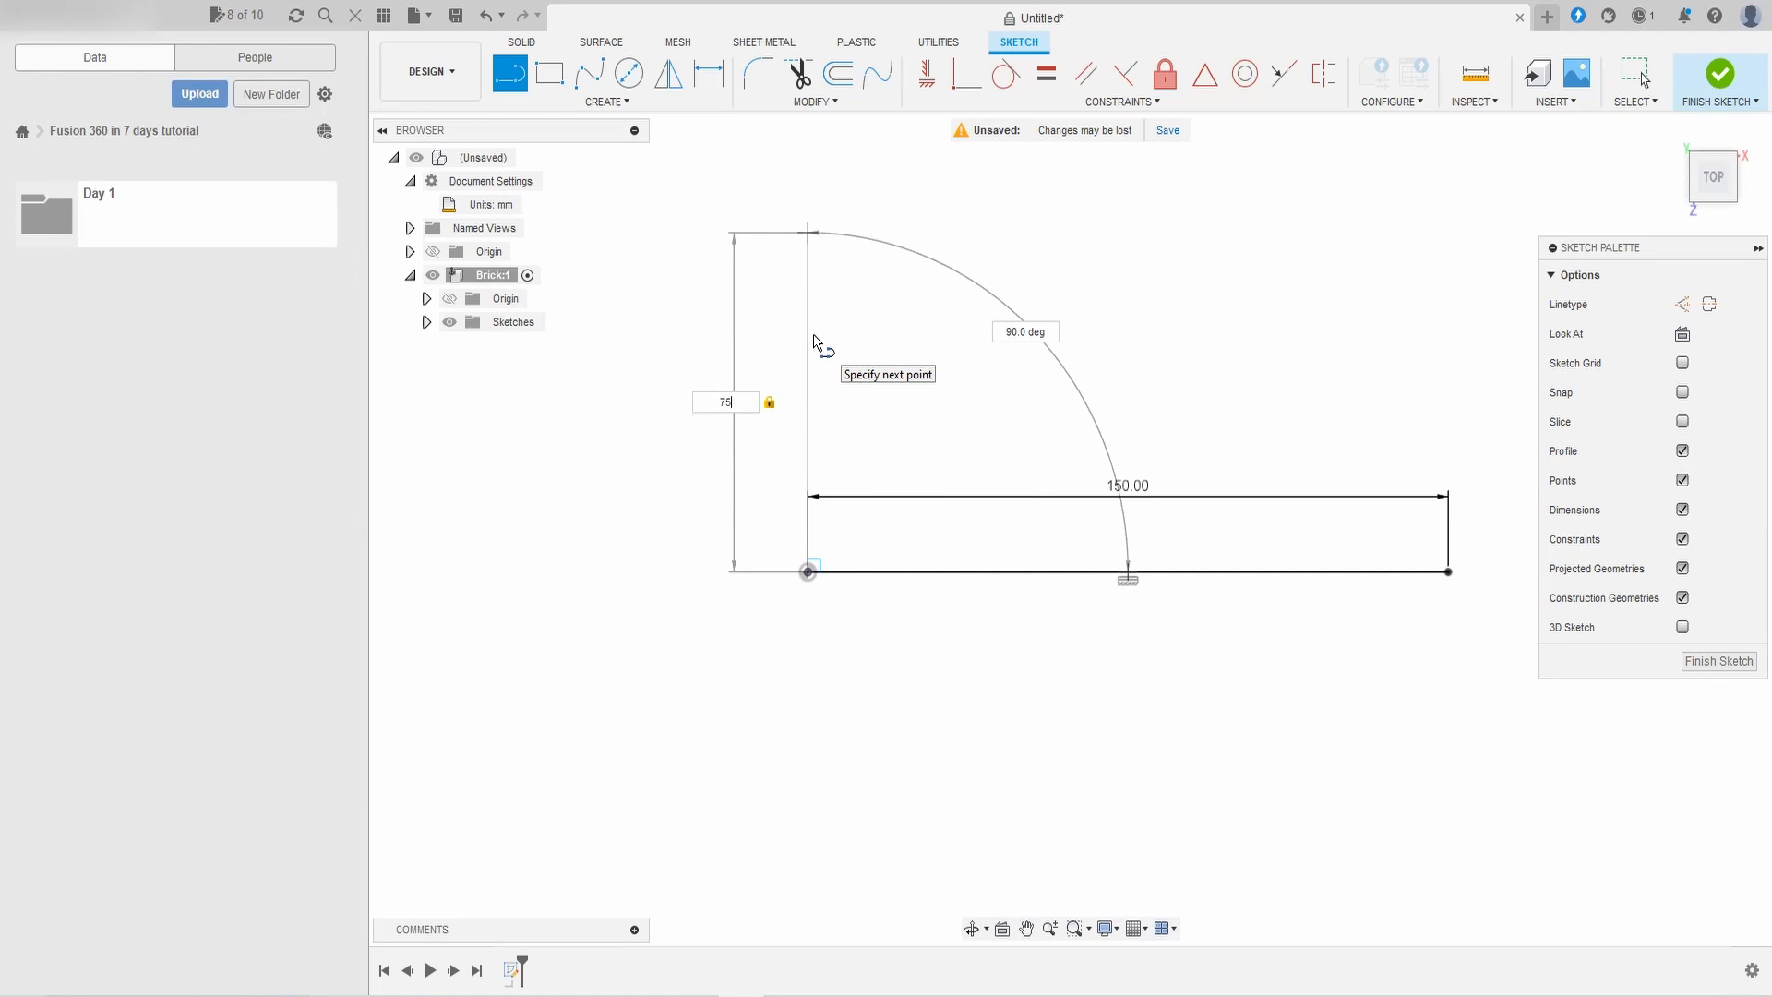
pyautogui.click(810, 244)
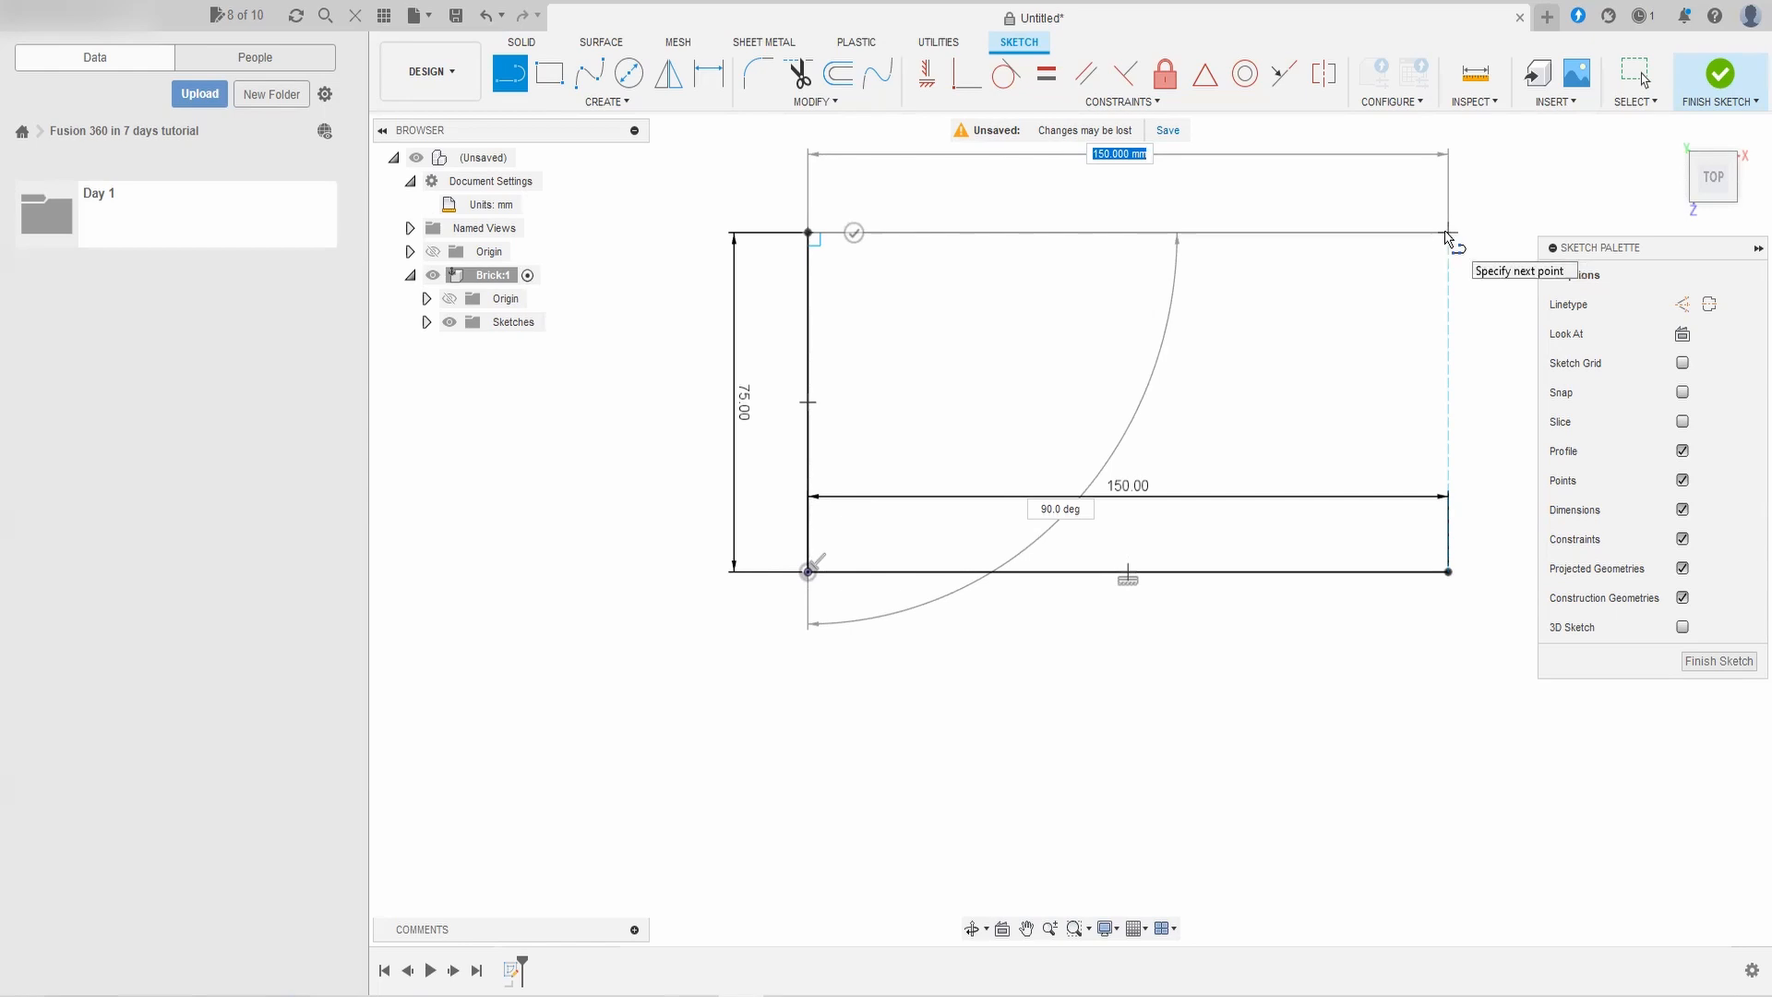
pyautogui.click(1452, 234)
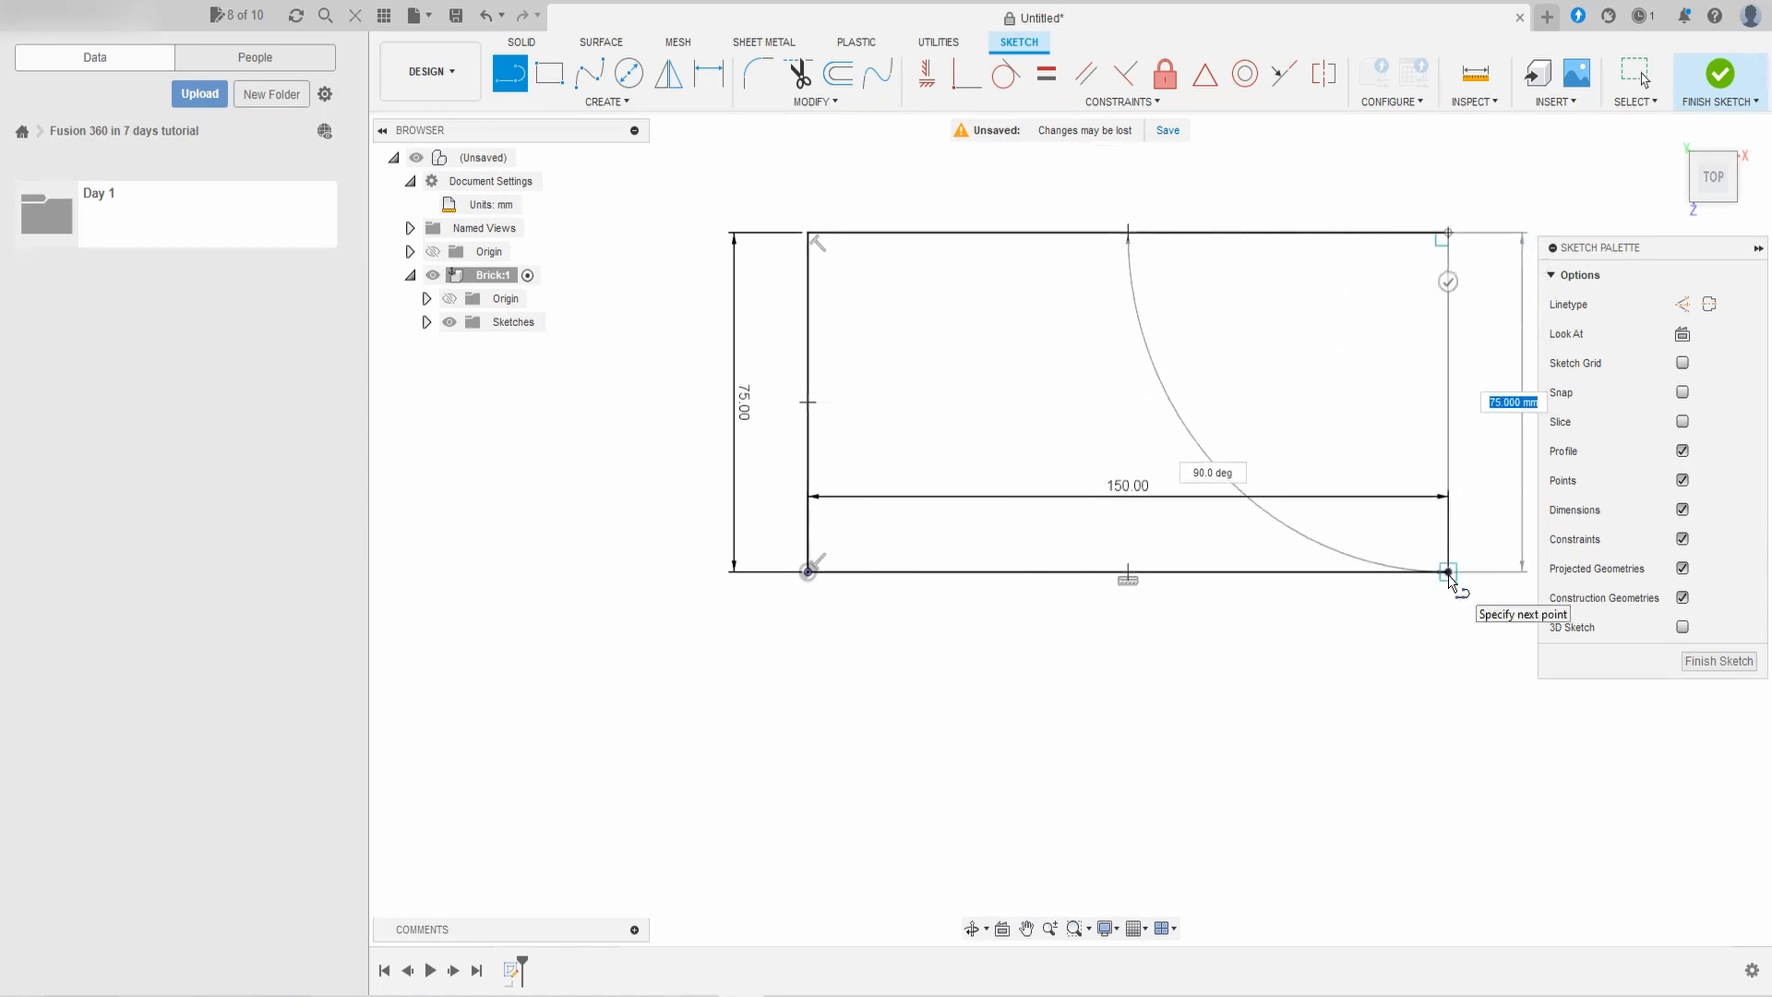
pyautogui.click(1448, 573)
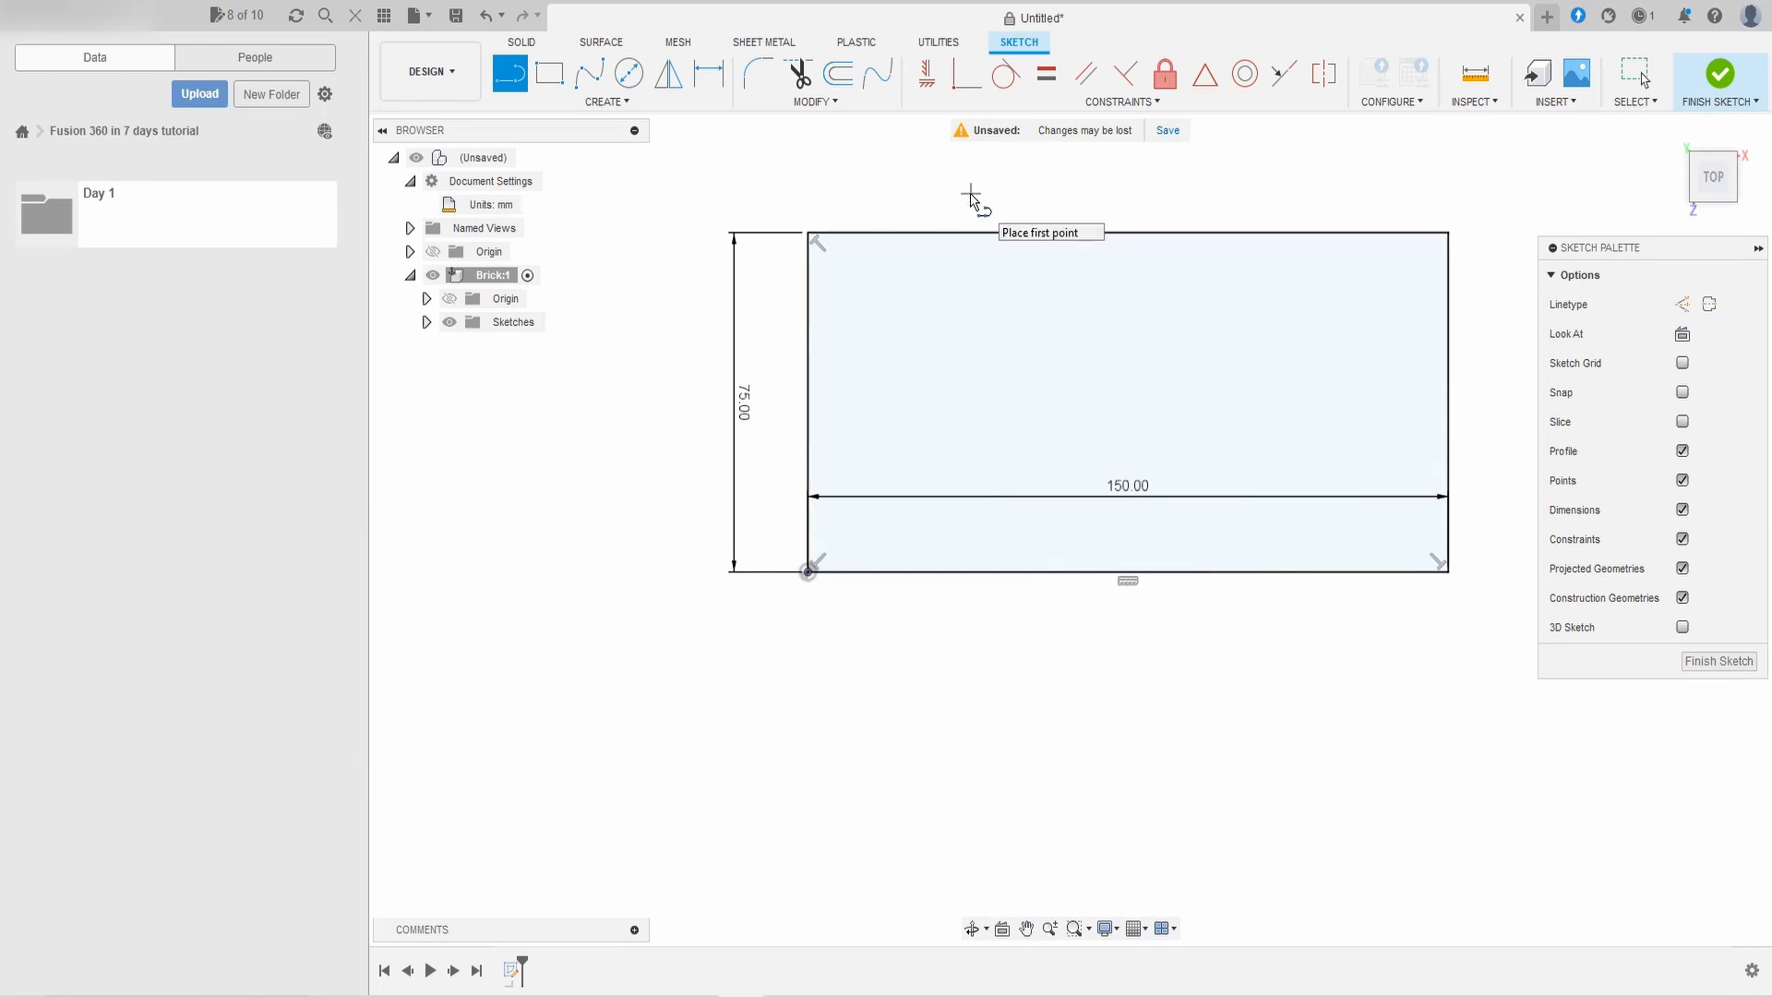
pyautogui.press('Escape')
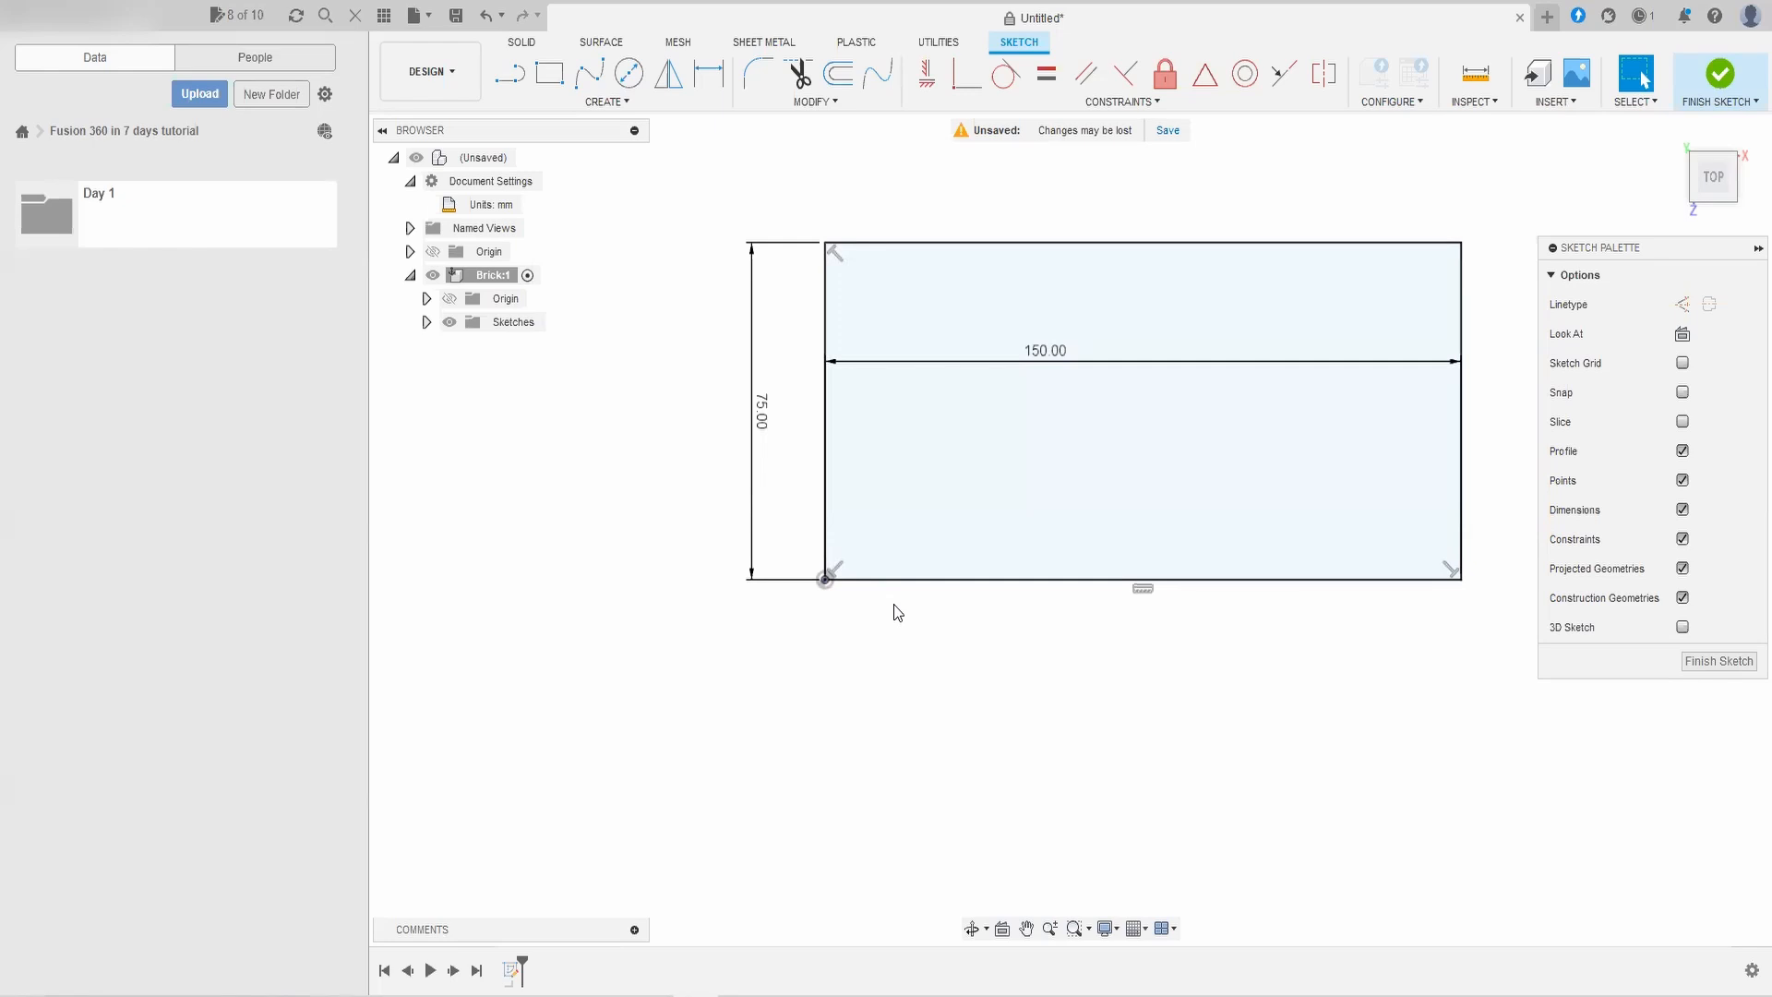
pyautogui.hotkey('ctrl', 'z')
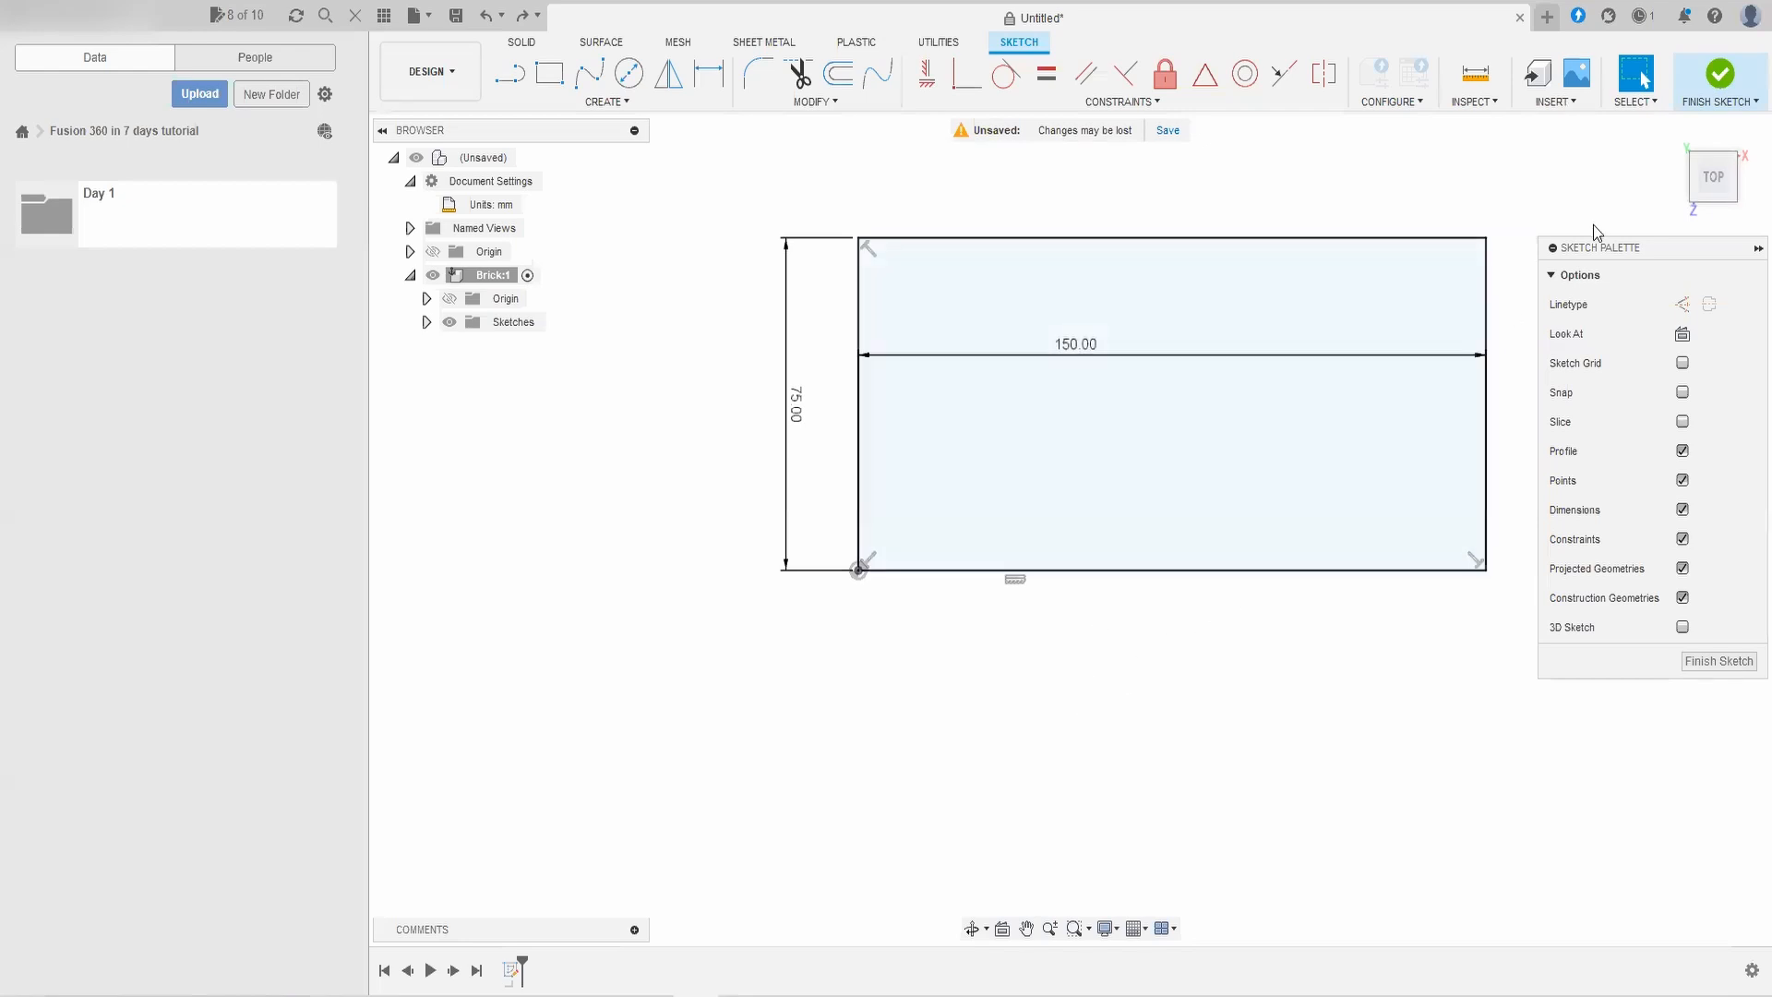
pyautogui.click(1722, 74)
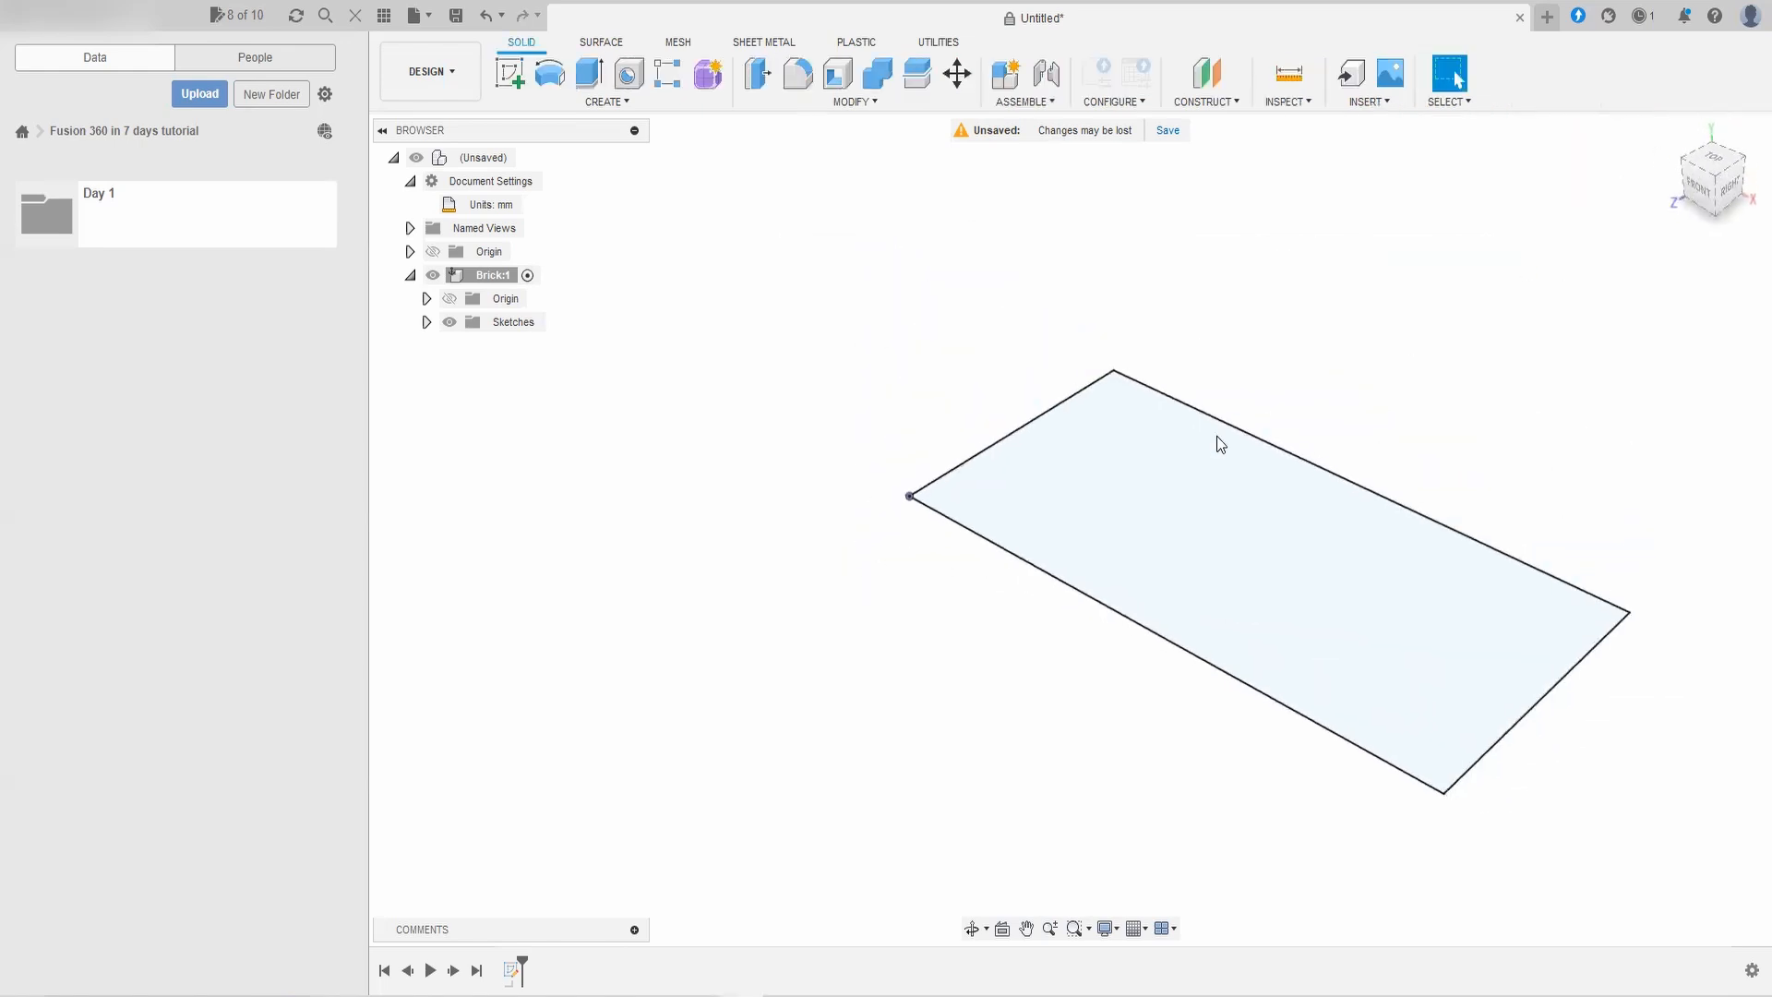
# Step: Start extruding the rectangle profile from its profile plane in the One Side direction, pulling it up about 15 mm
pyautogui.click(588, 74)
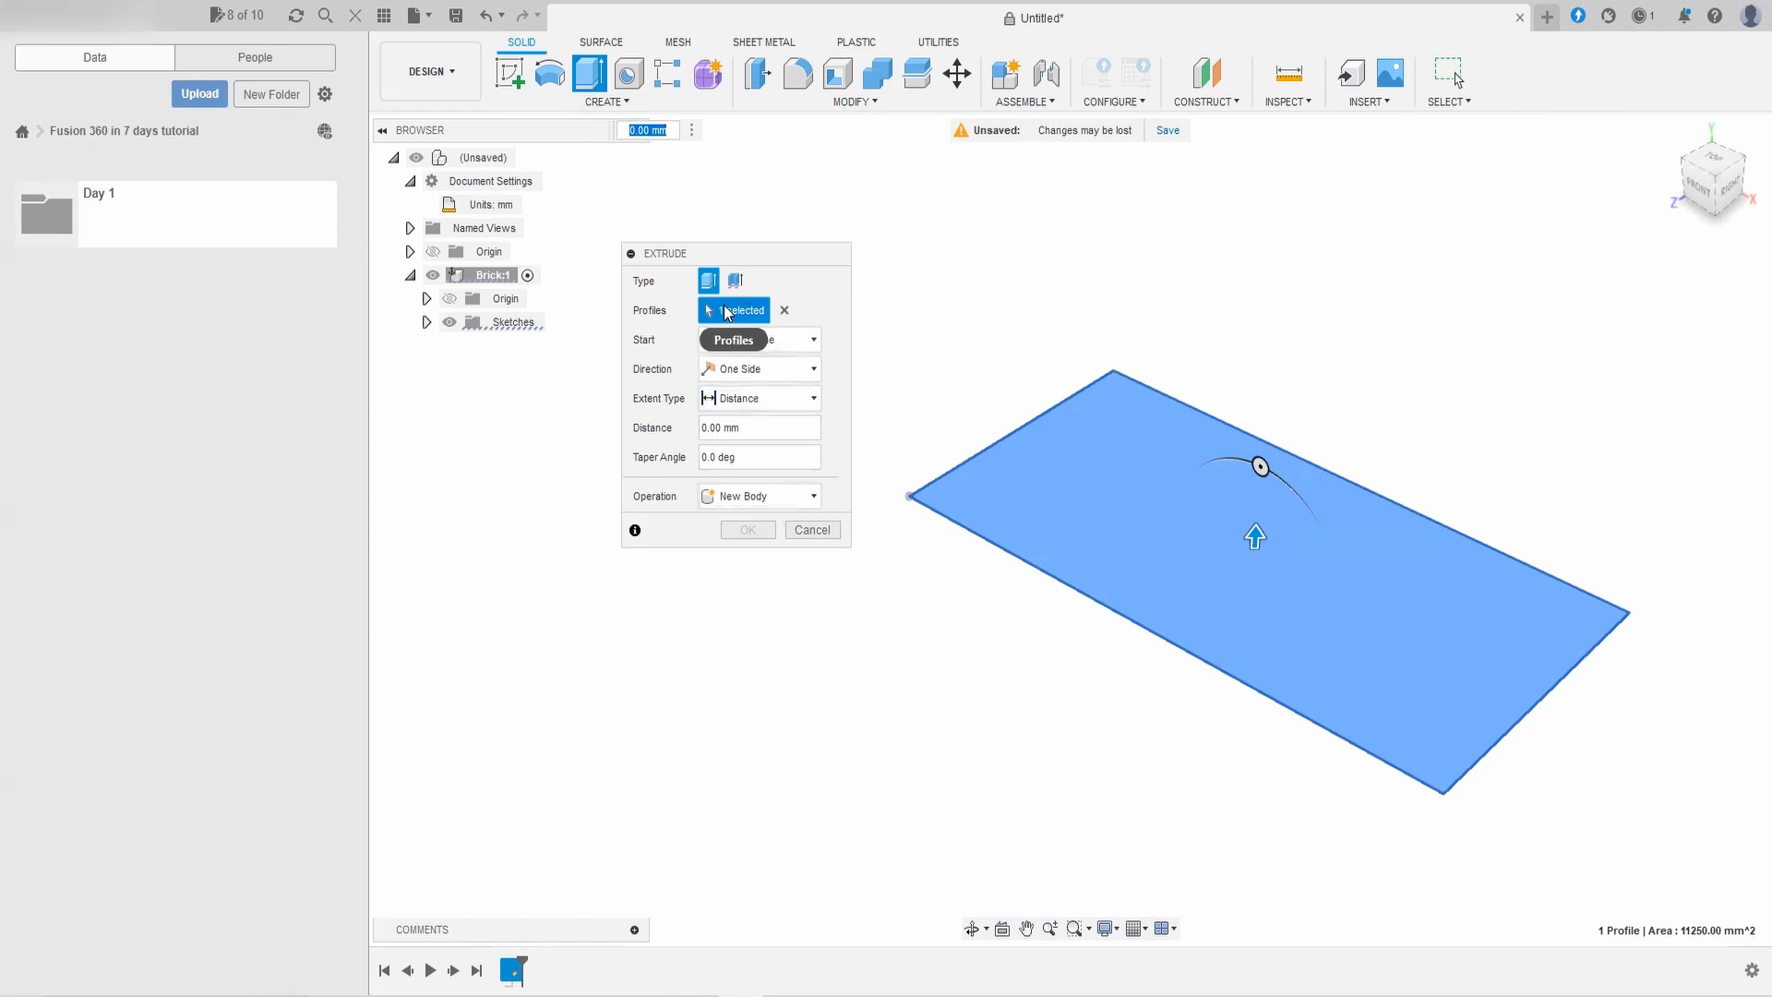
pyautogui.click(782, 312)
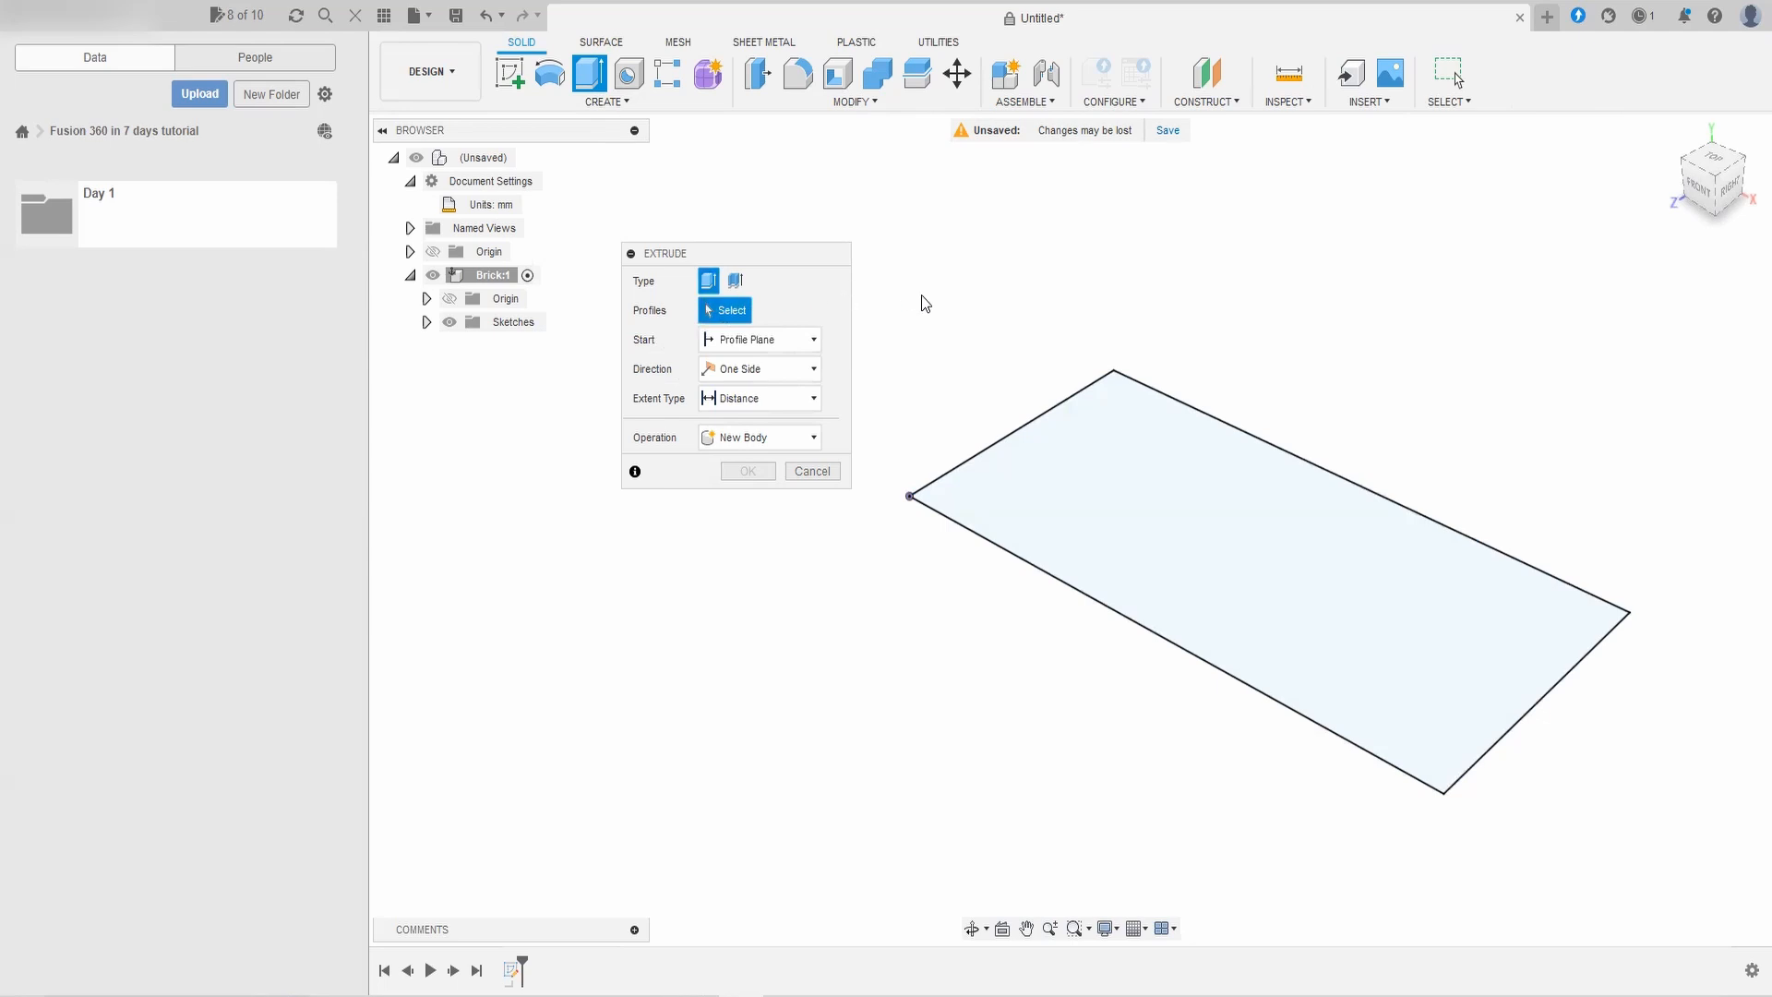
pyautogui.click(1161, 511)
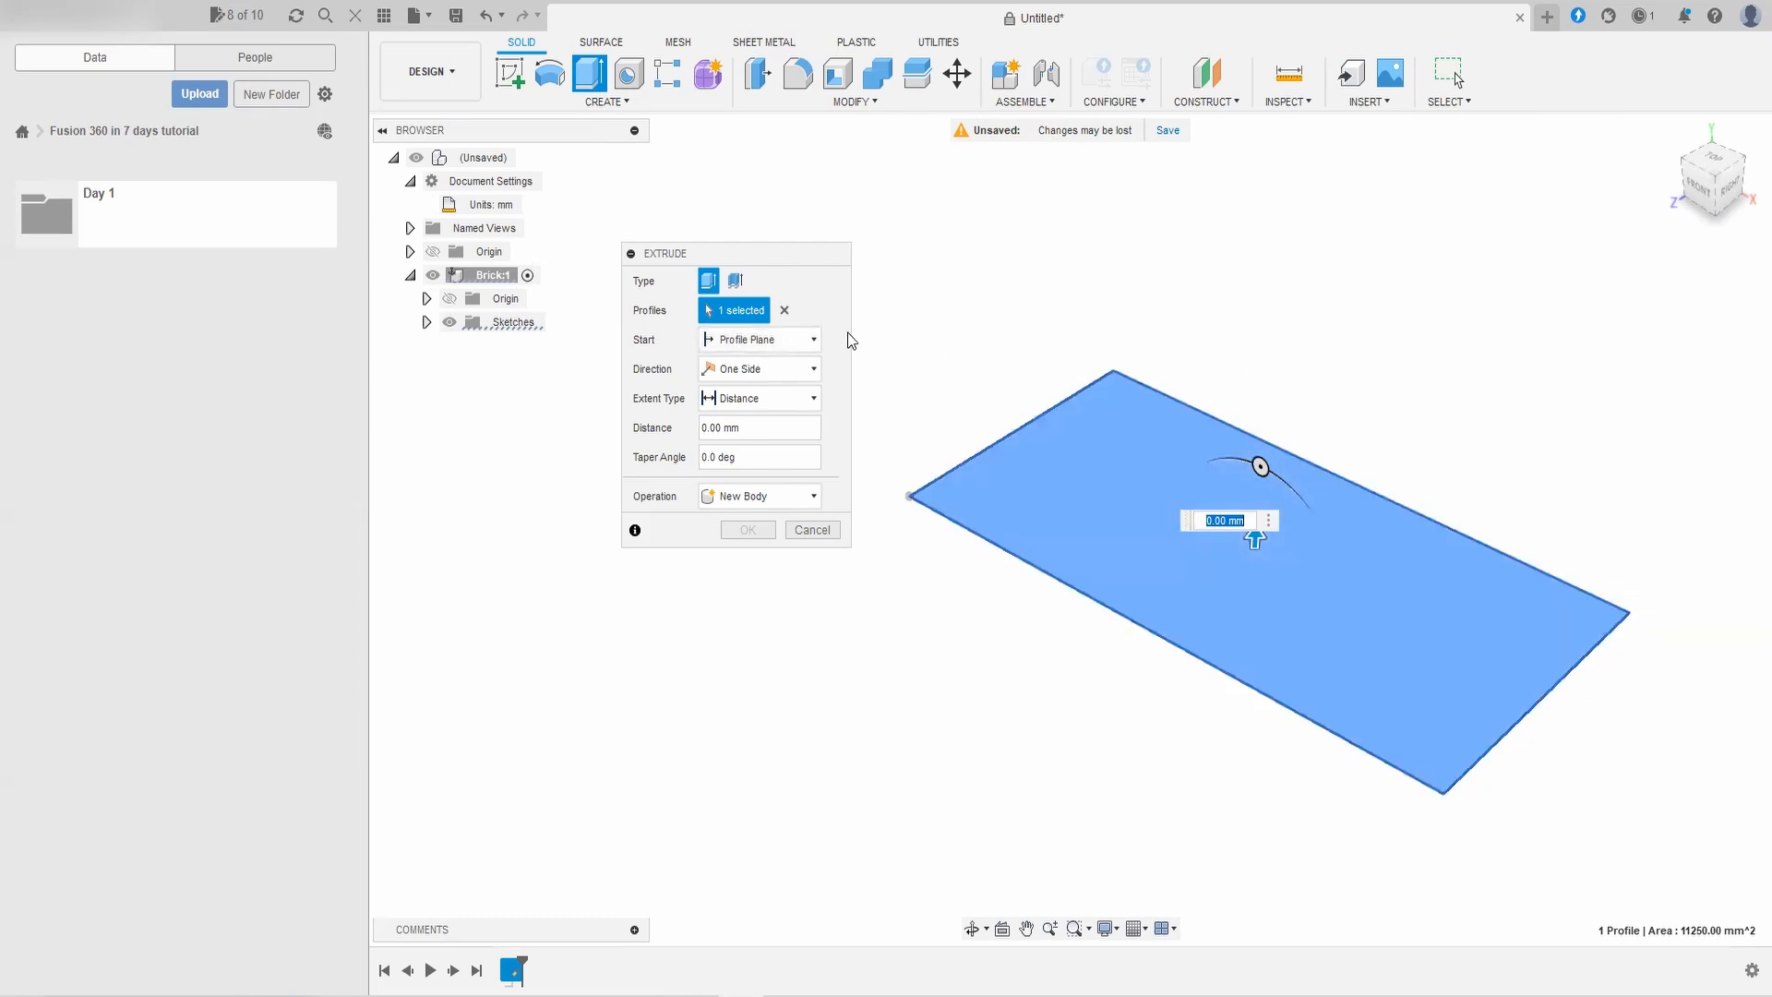
pyautogui.click(814, 340)
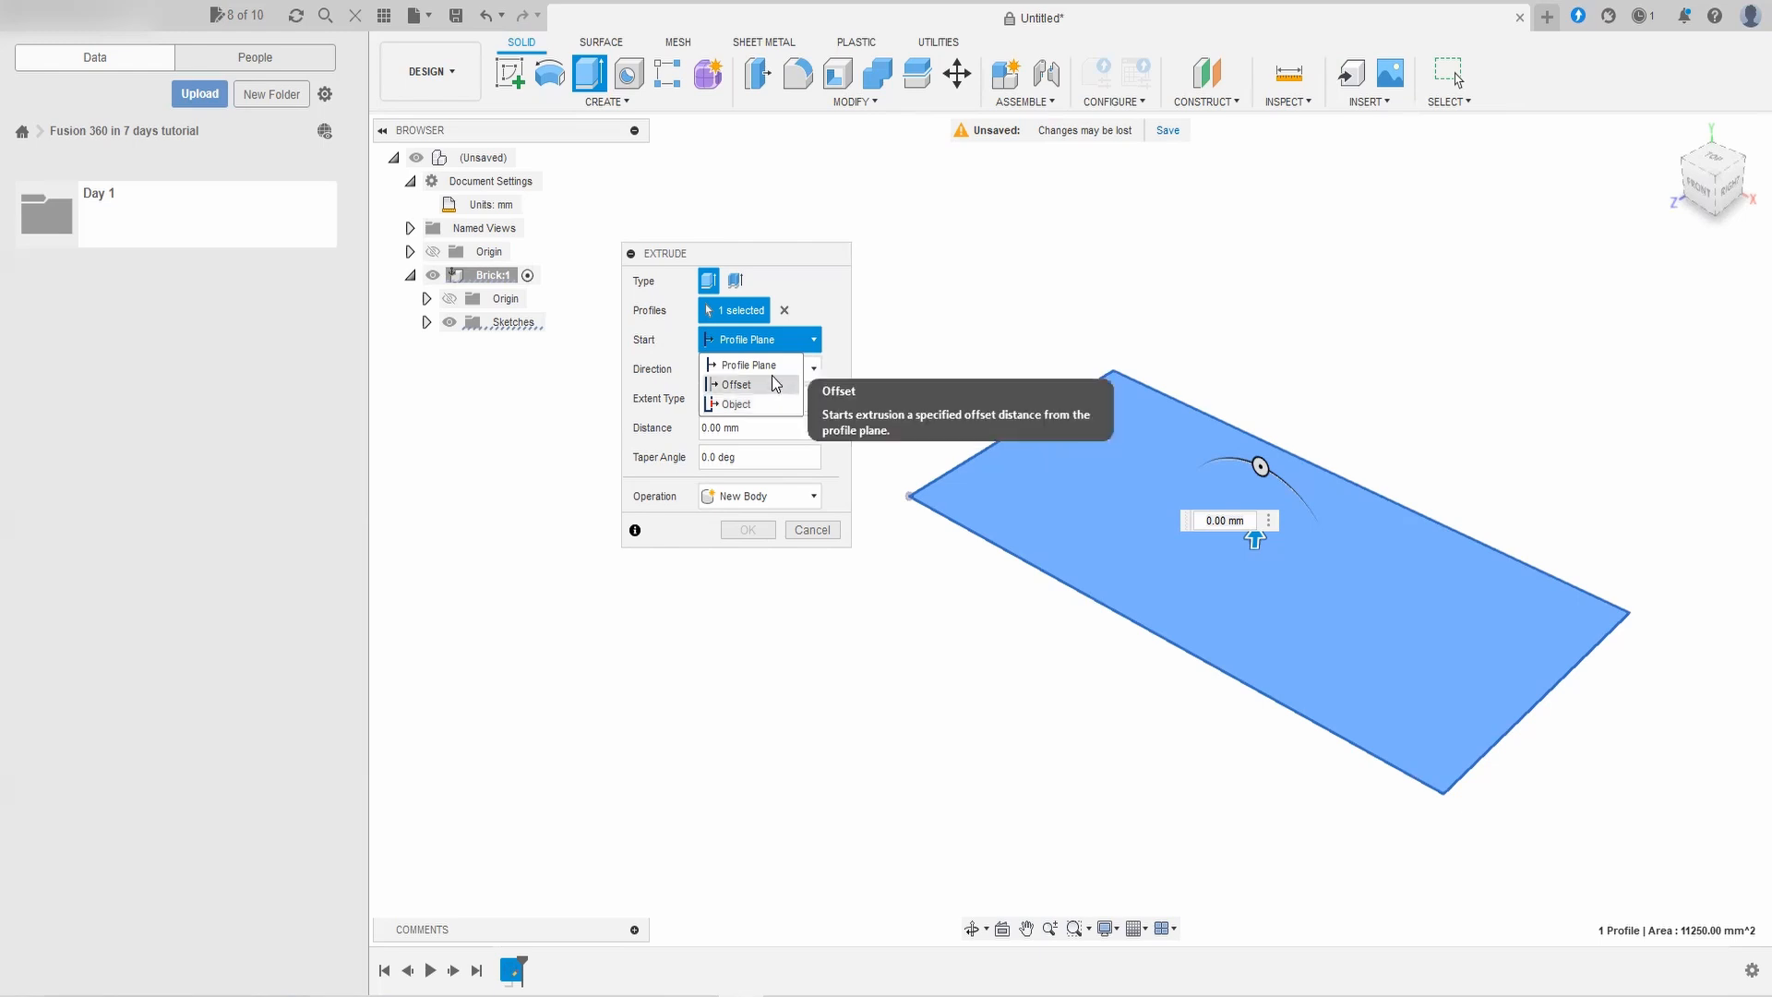
pyautogui.click(773, 367)
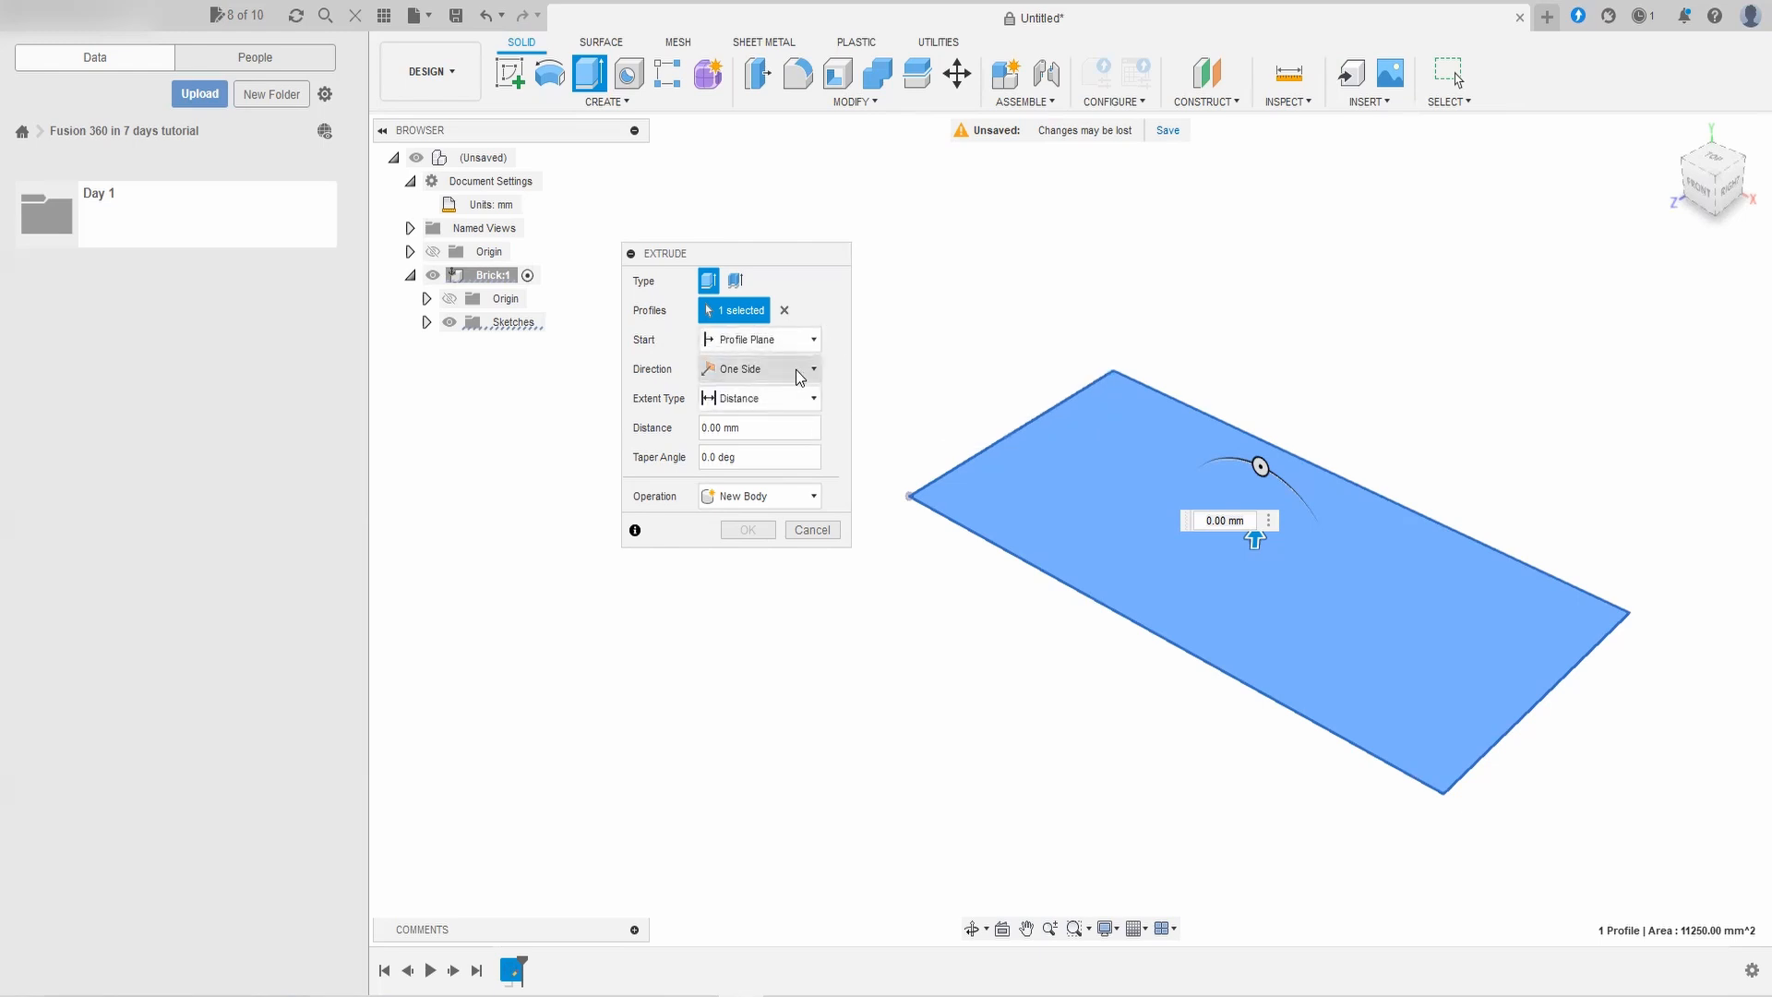
pyautogui.click(795, 369)
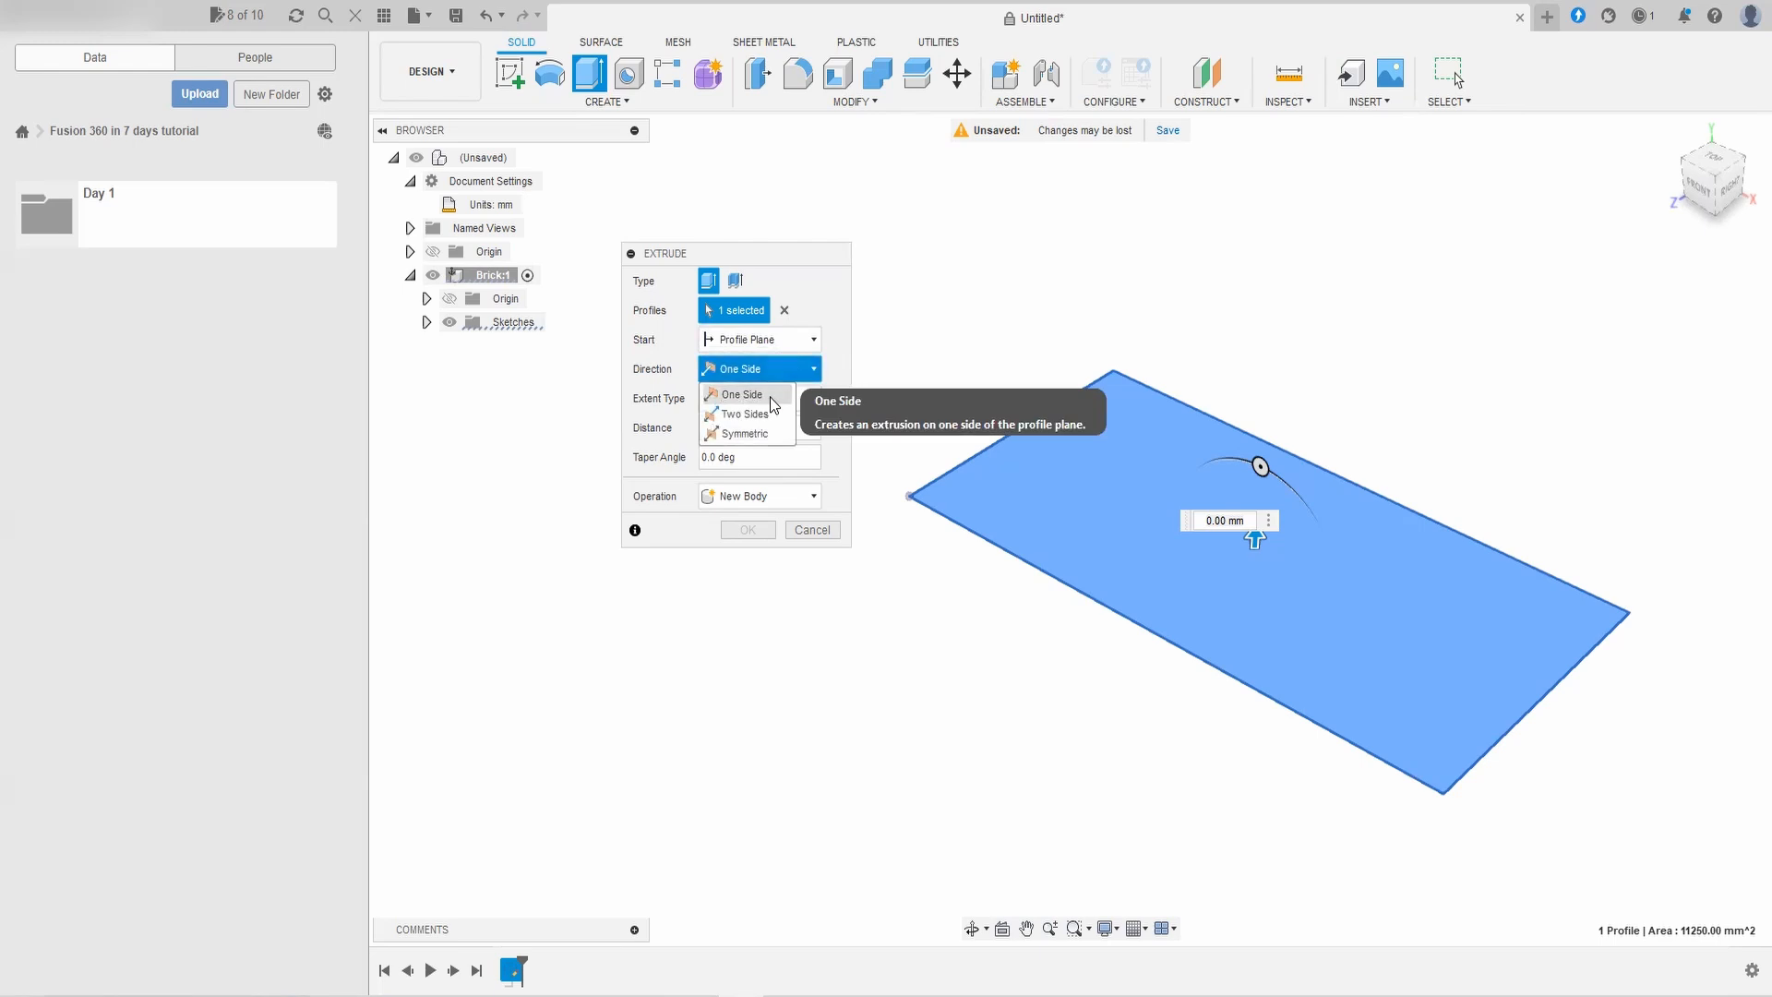
pyautogui.click(769, 397)
pyautogui.moveTo(1254, 542); pyautogui.dragTo(1258, 483)
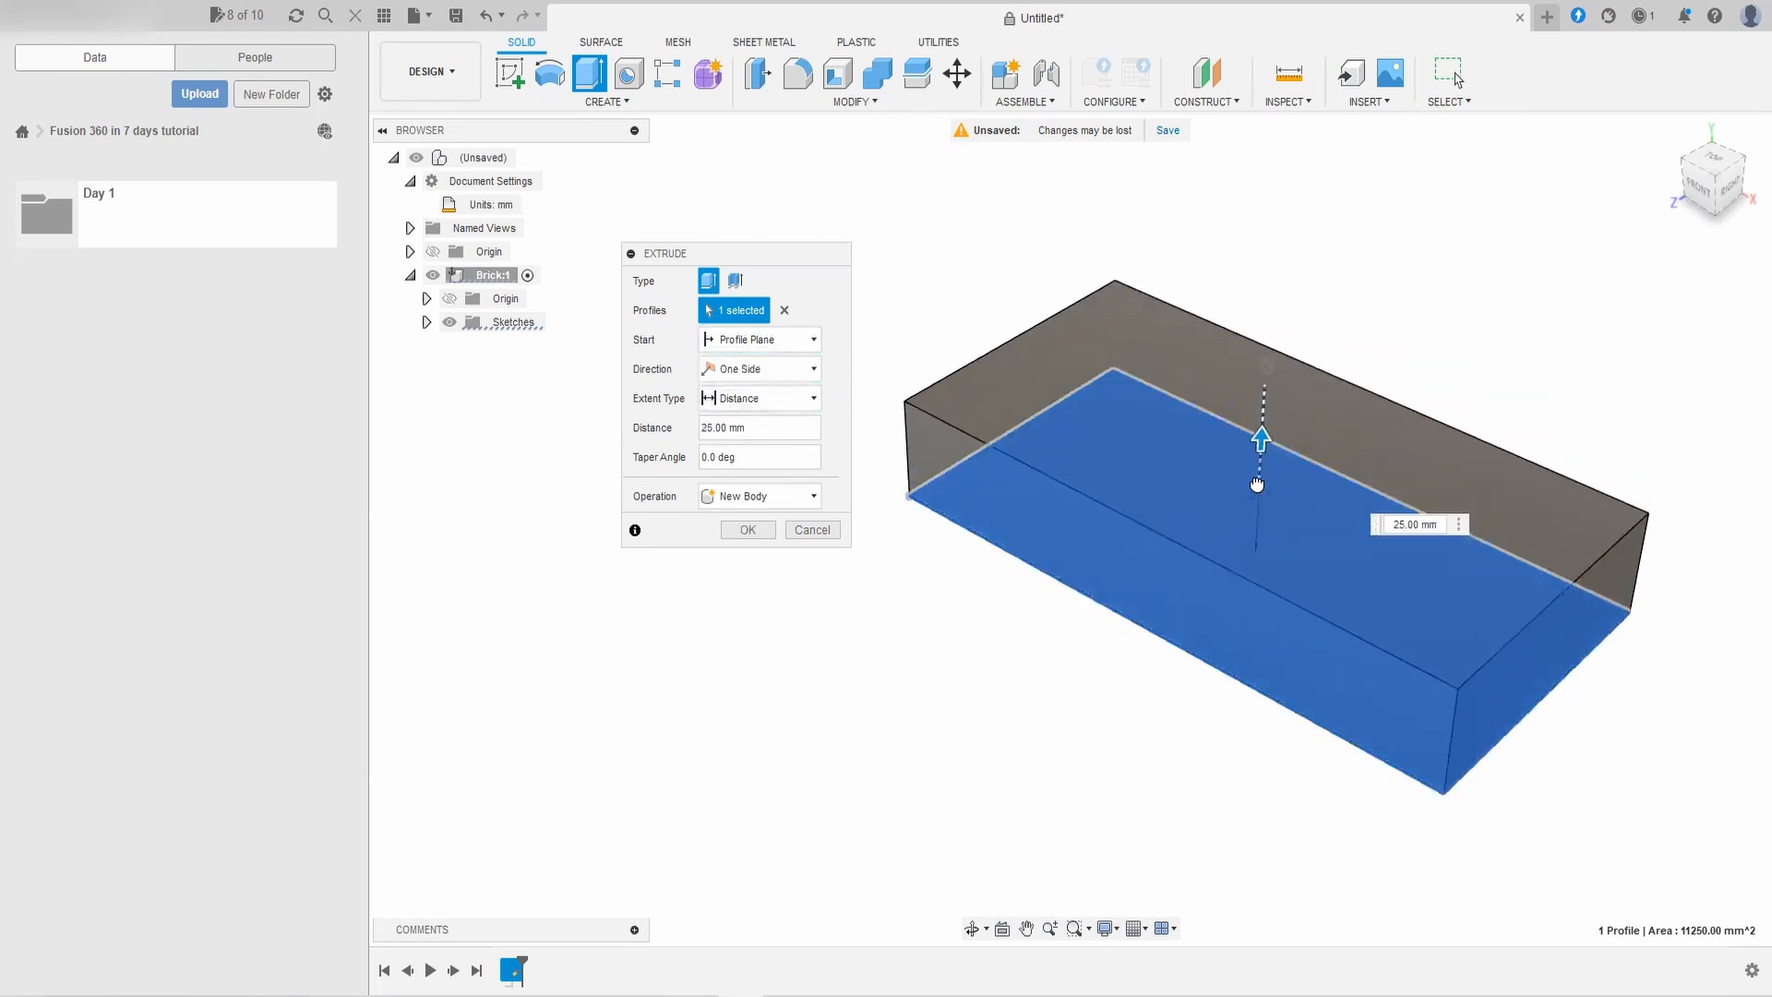
# Step: Try the Two Sides direction on the extrusion, with about 10 mm on side 1 and 45 mm on side 2
pyautogui.click(808, 369)
pyautogui.click(777, 415)
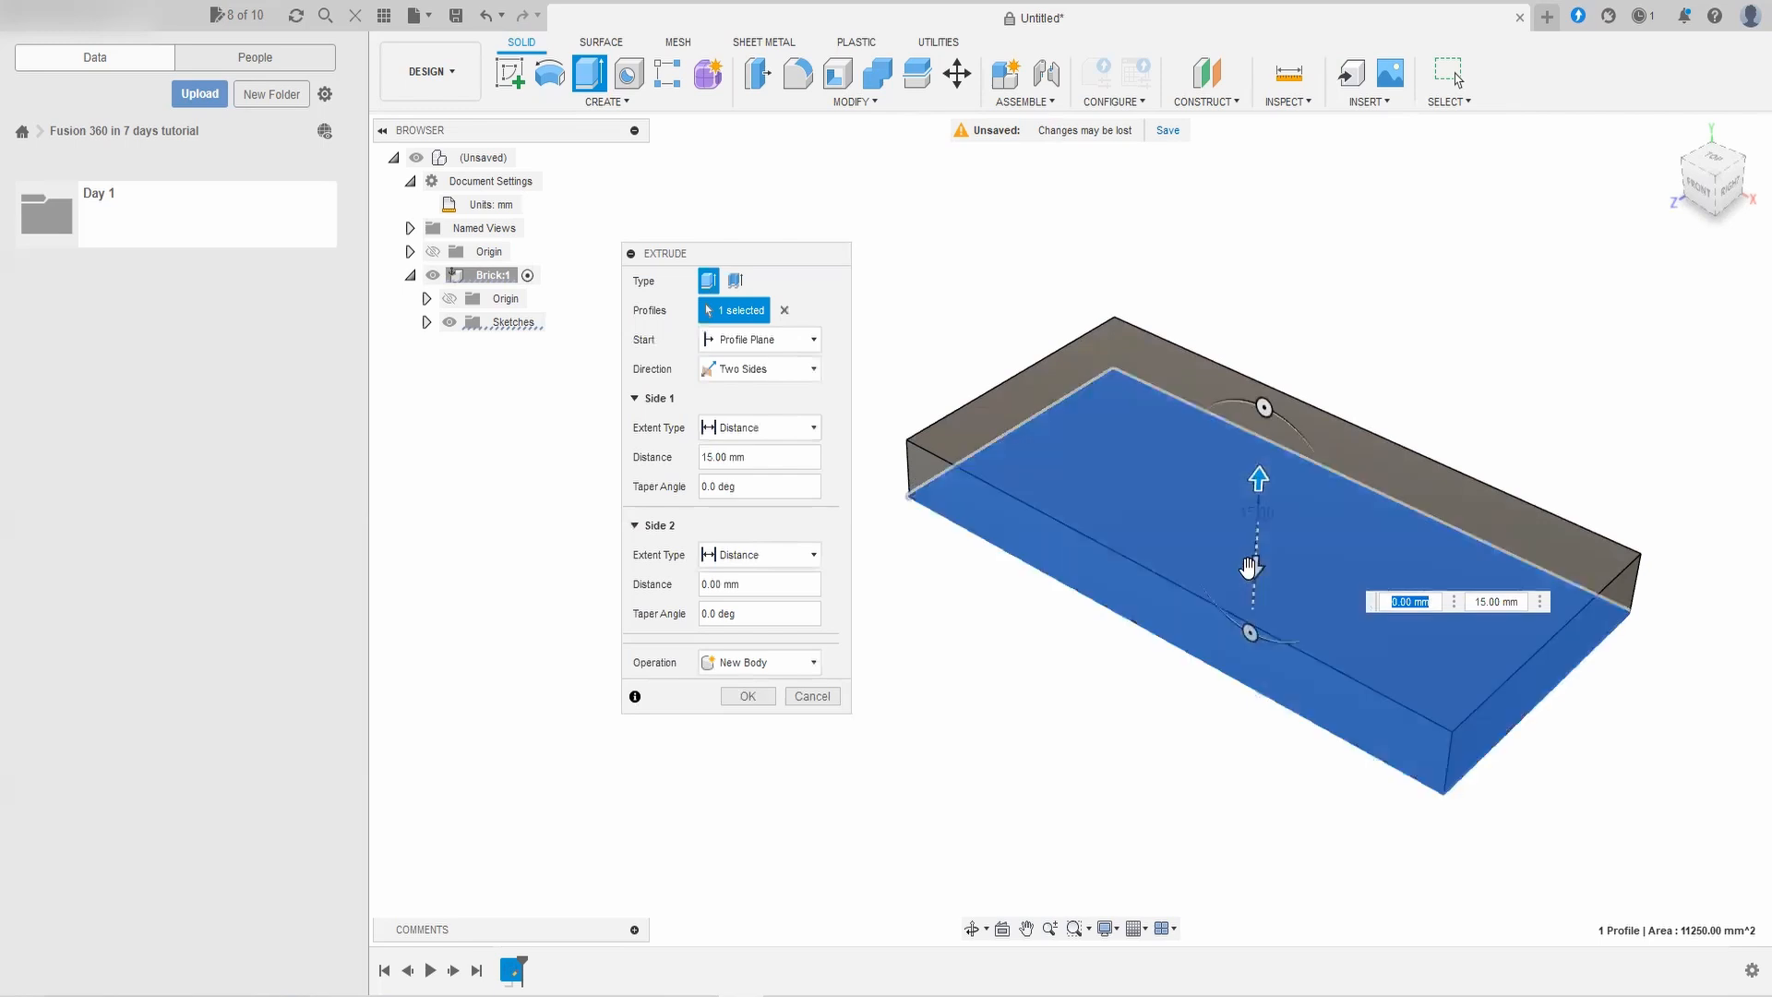
pyautogui.moveTo(1251, 570); pyautogui.dragTo(1197, 768)
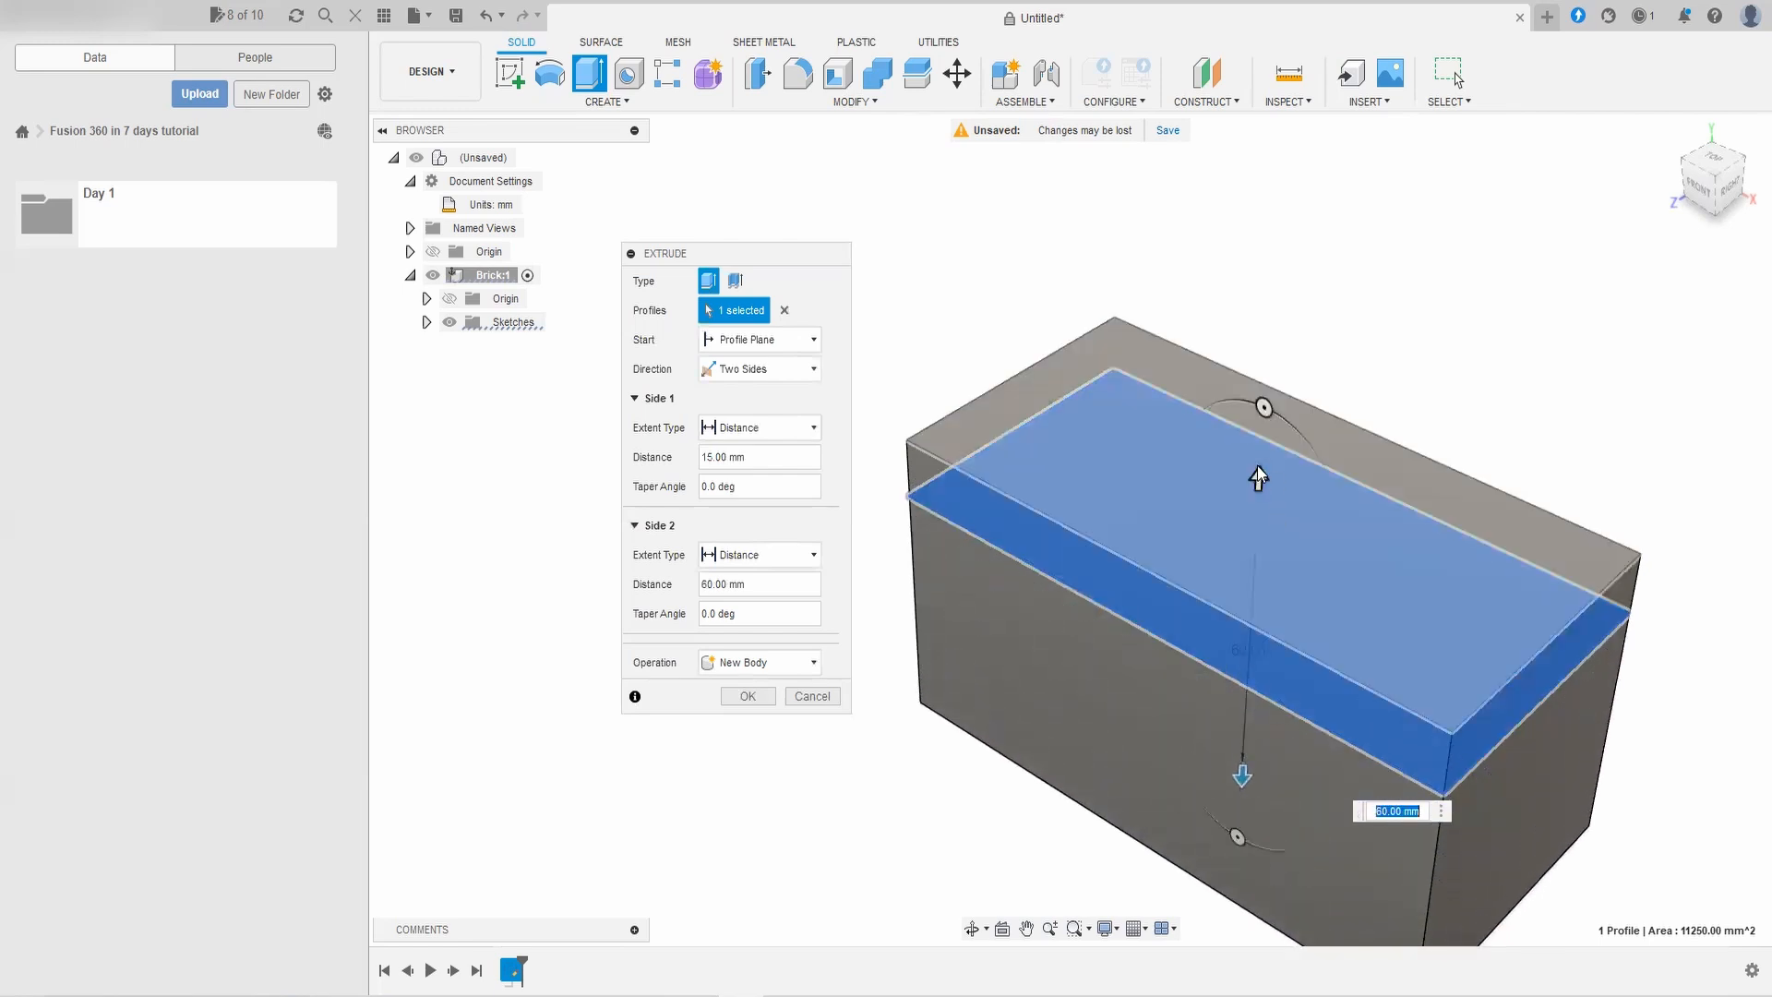
pyautogui.moveTo(1255, 477); pyautogui.dragTo(1253, 502)
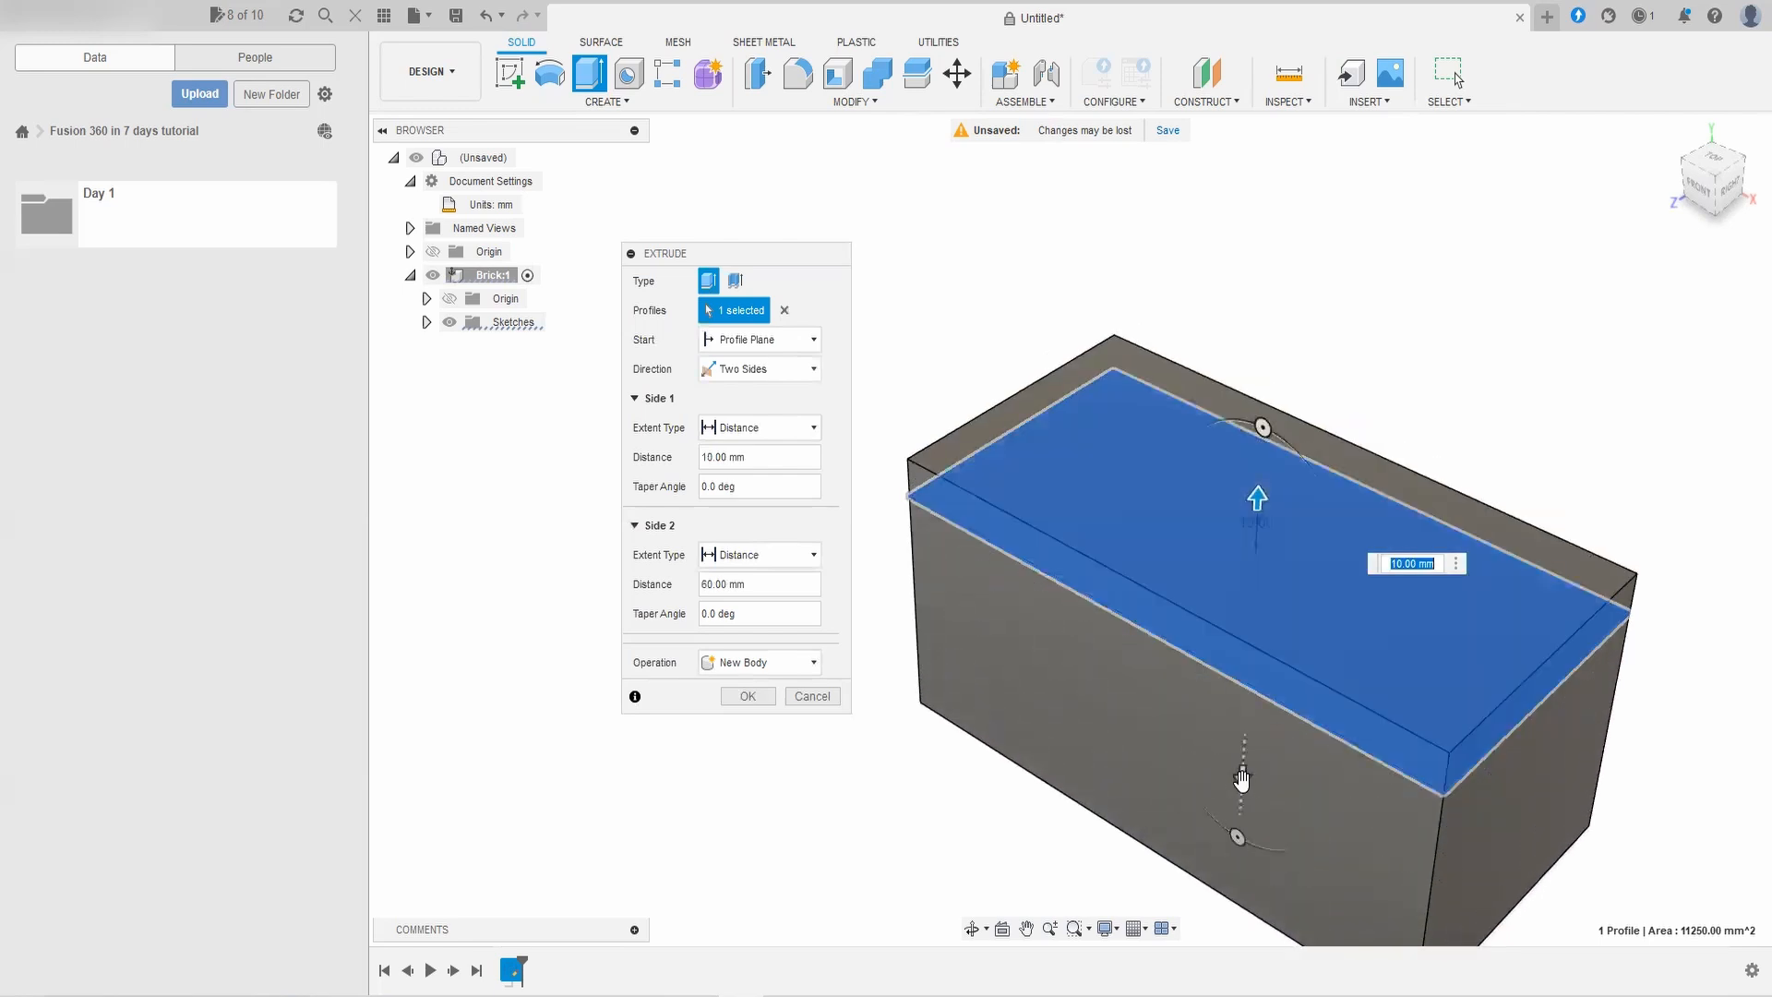
pyautogui.moveTo(1244, 777); pyautogui.dragTo(1245, 727)
# Step: Try a Symmetric extrusion with a distance of about 10 mm, and return the direction to One Side
pyautogui.click(801, 371)
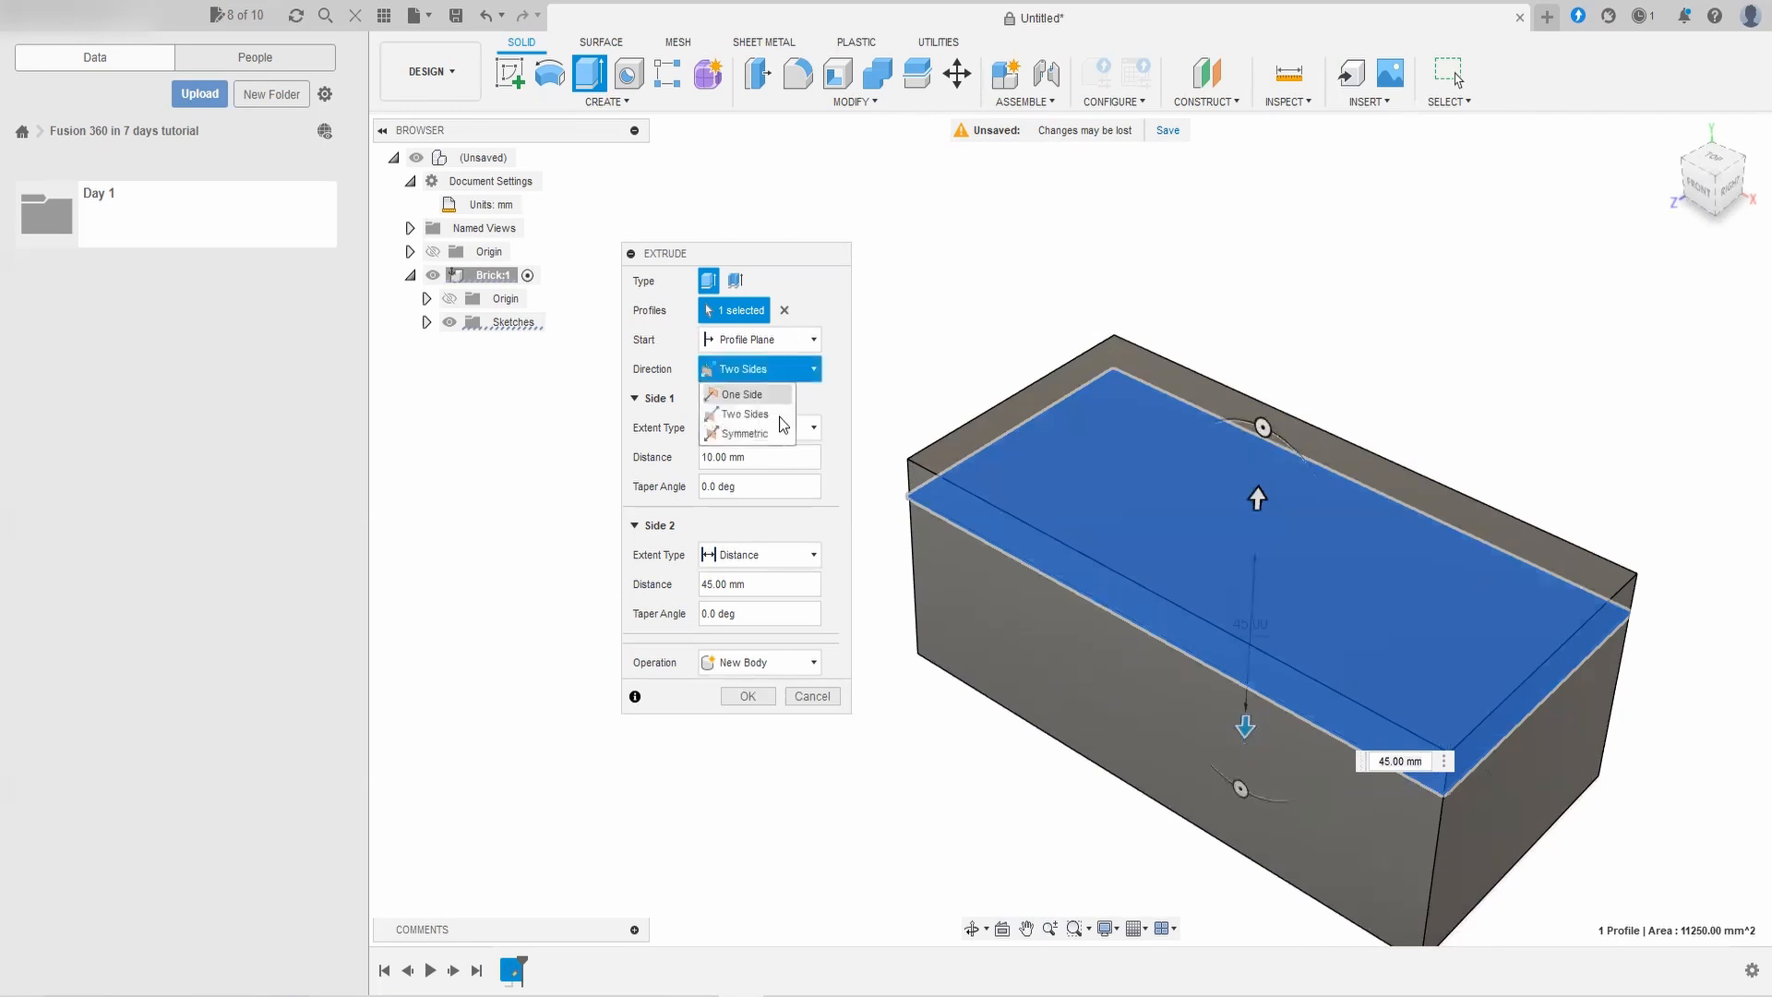
pyautogui.click(770, 435)
pyautogui.moveTo(1257, 498); pyautogui.dragTo(1224, 485)
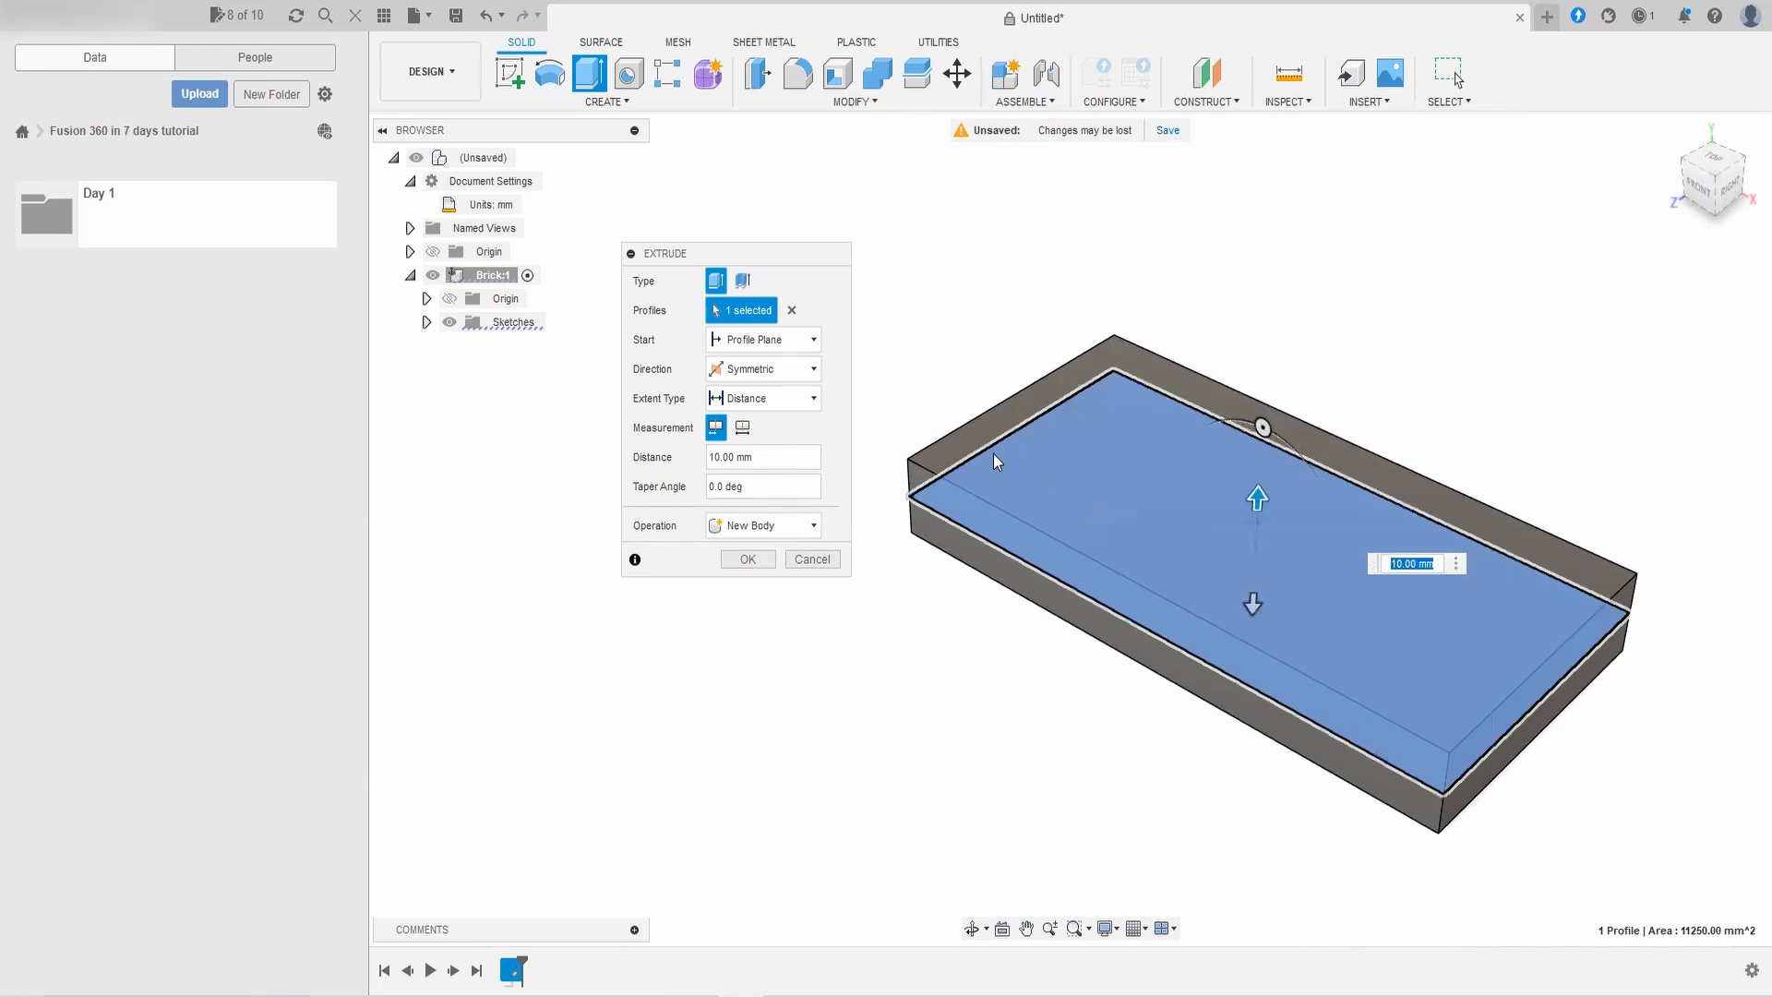
pyautogui.click(816, 368)
pyautogui.click(794, 389)
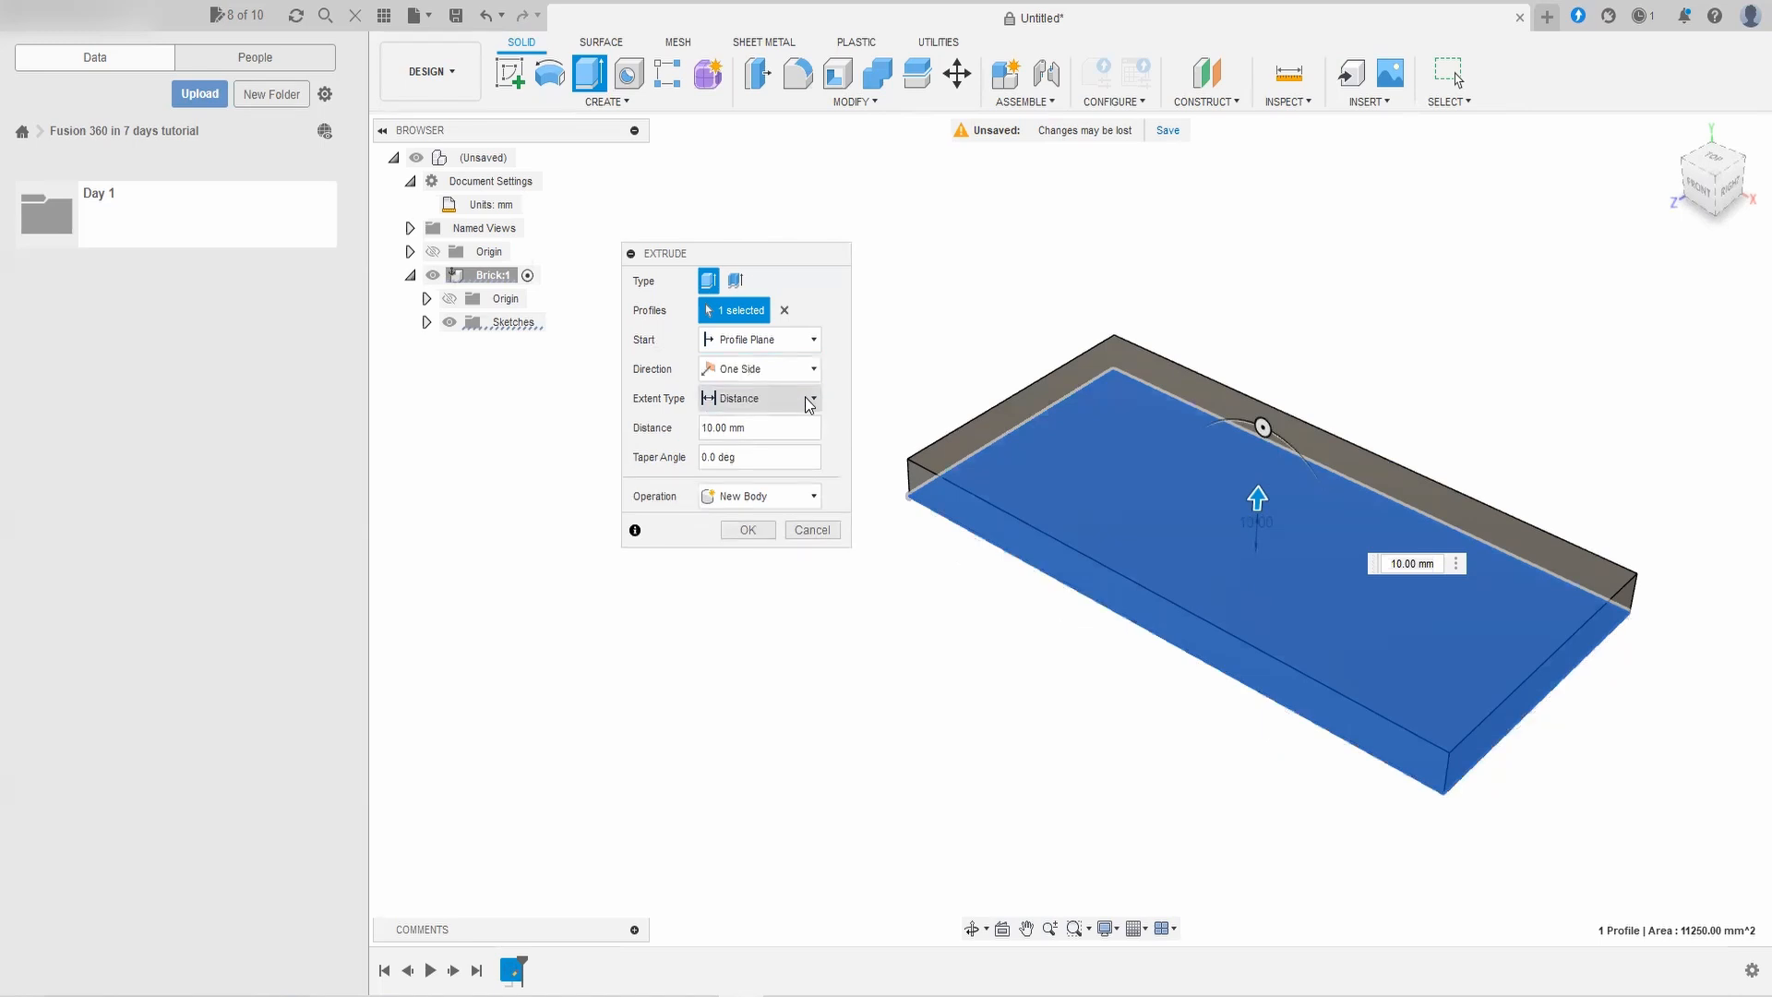
# Step: Try the extrusion's extent types: Distance at about 20 mm, To Object, and All
pyautogui.click(803, 400)
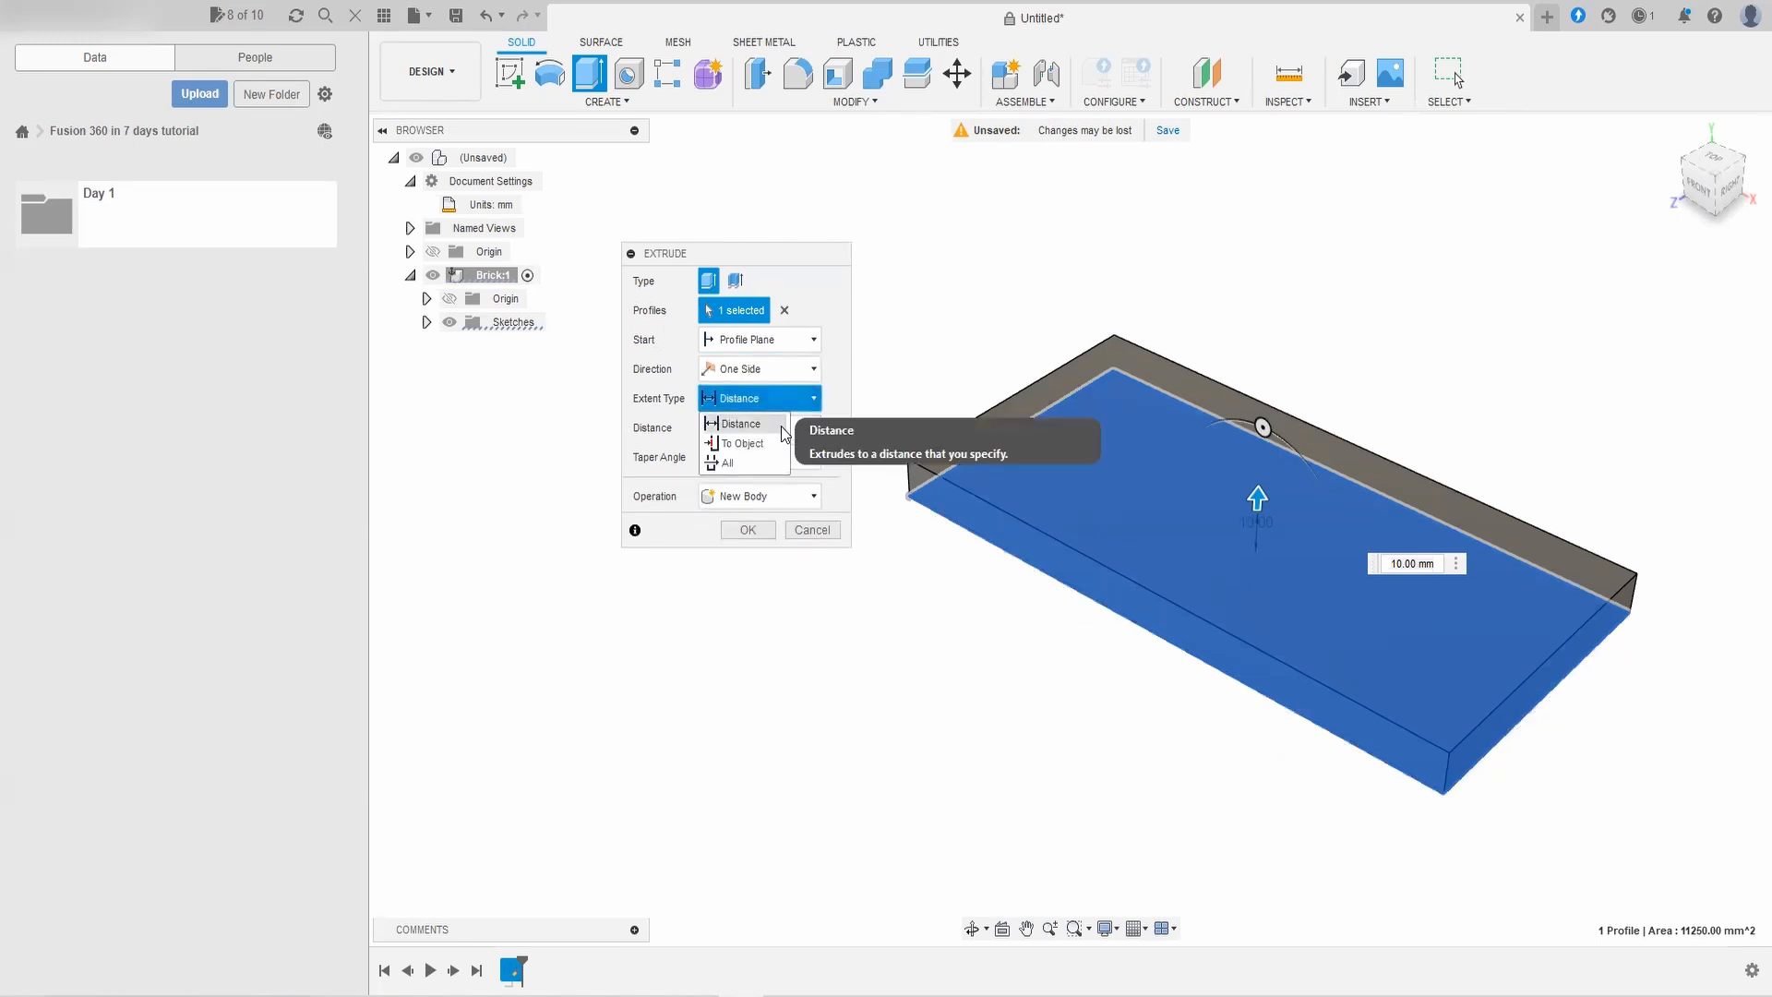
pyautogui.click(782, 428)
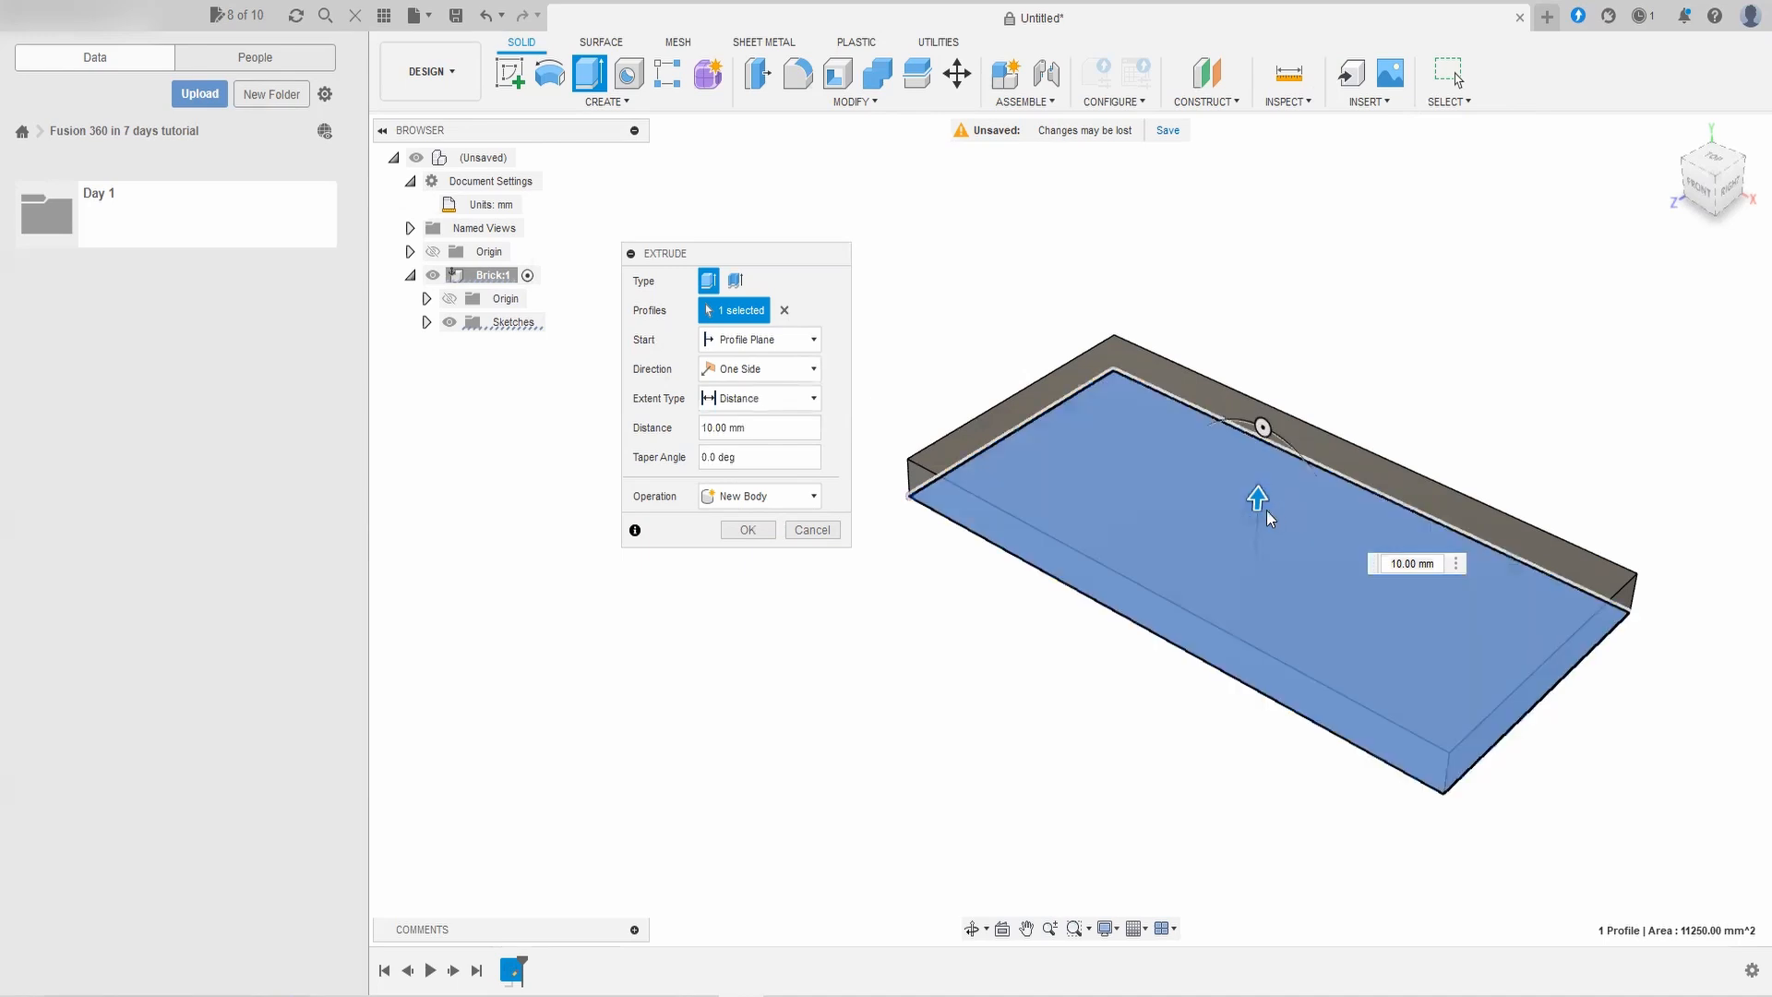
pyautogui.moveTo(1260, 501); pyautogui.dragTo(1260, 459)
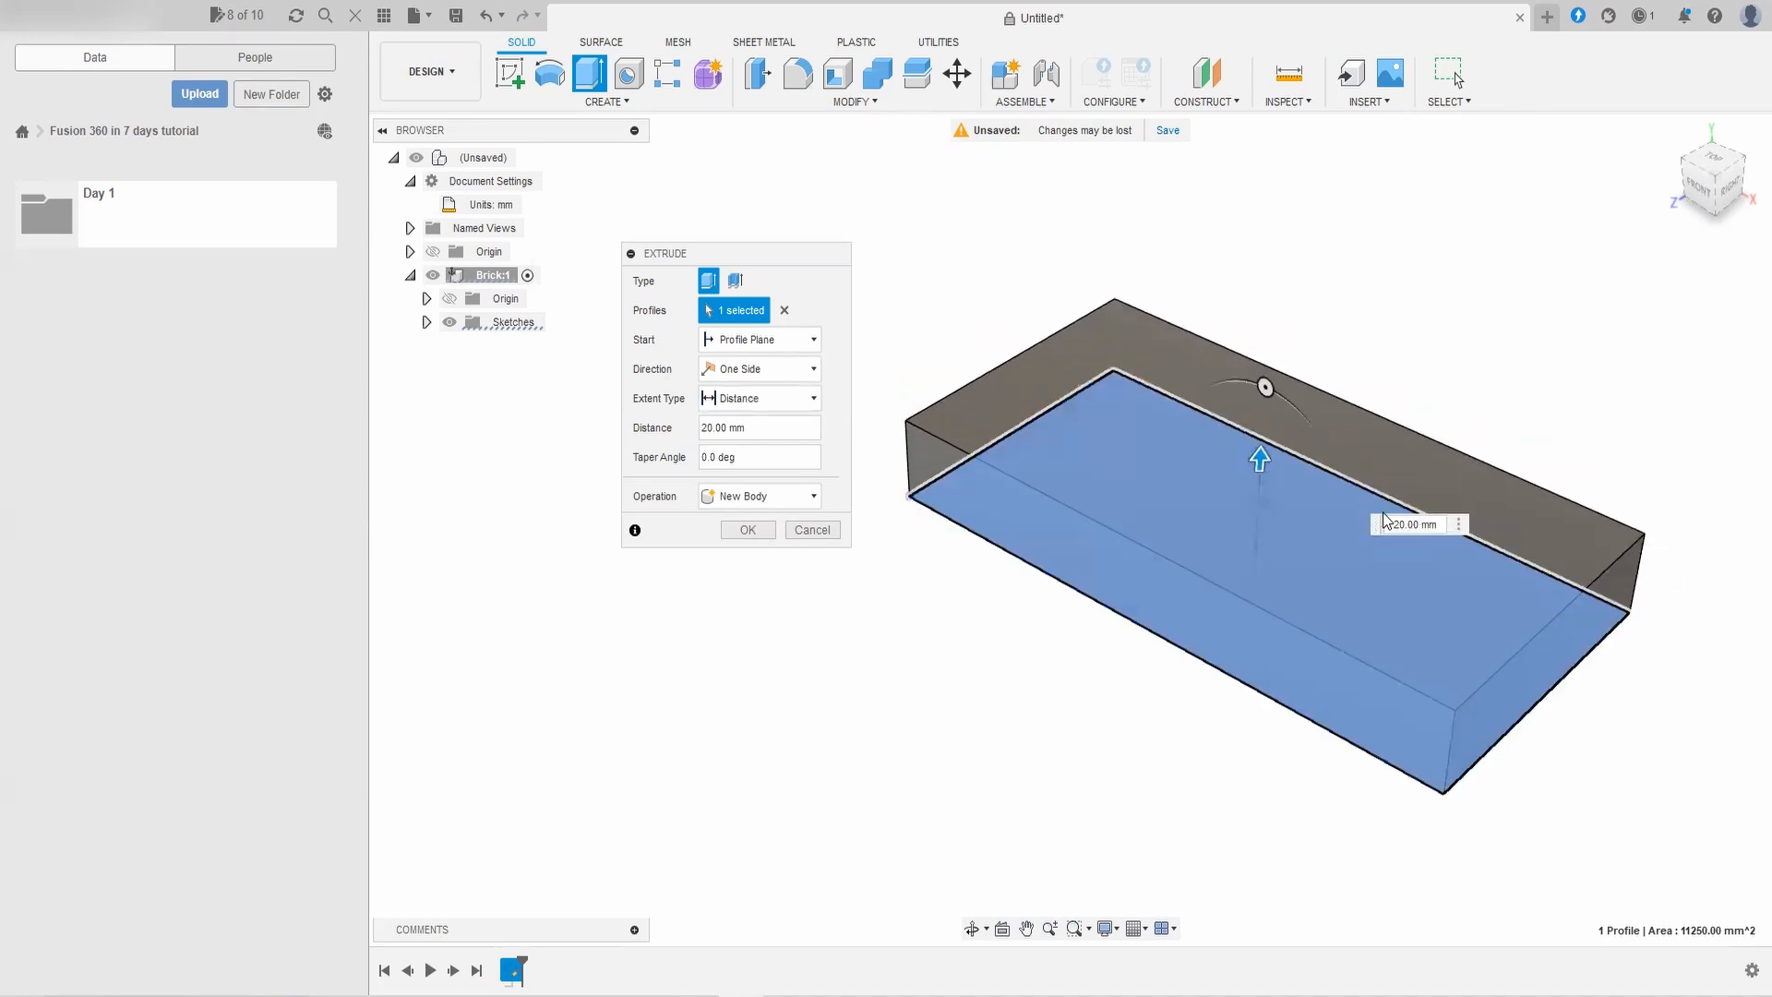
pyautogui.click(816, 401)
pyautogui.click(787, 438)
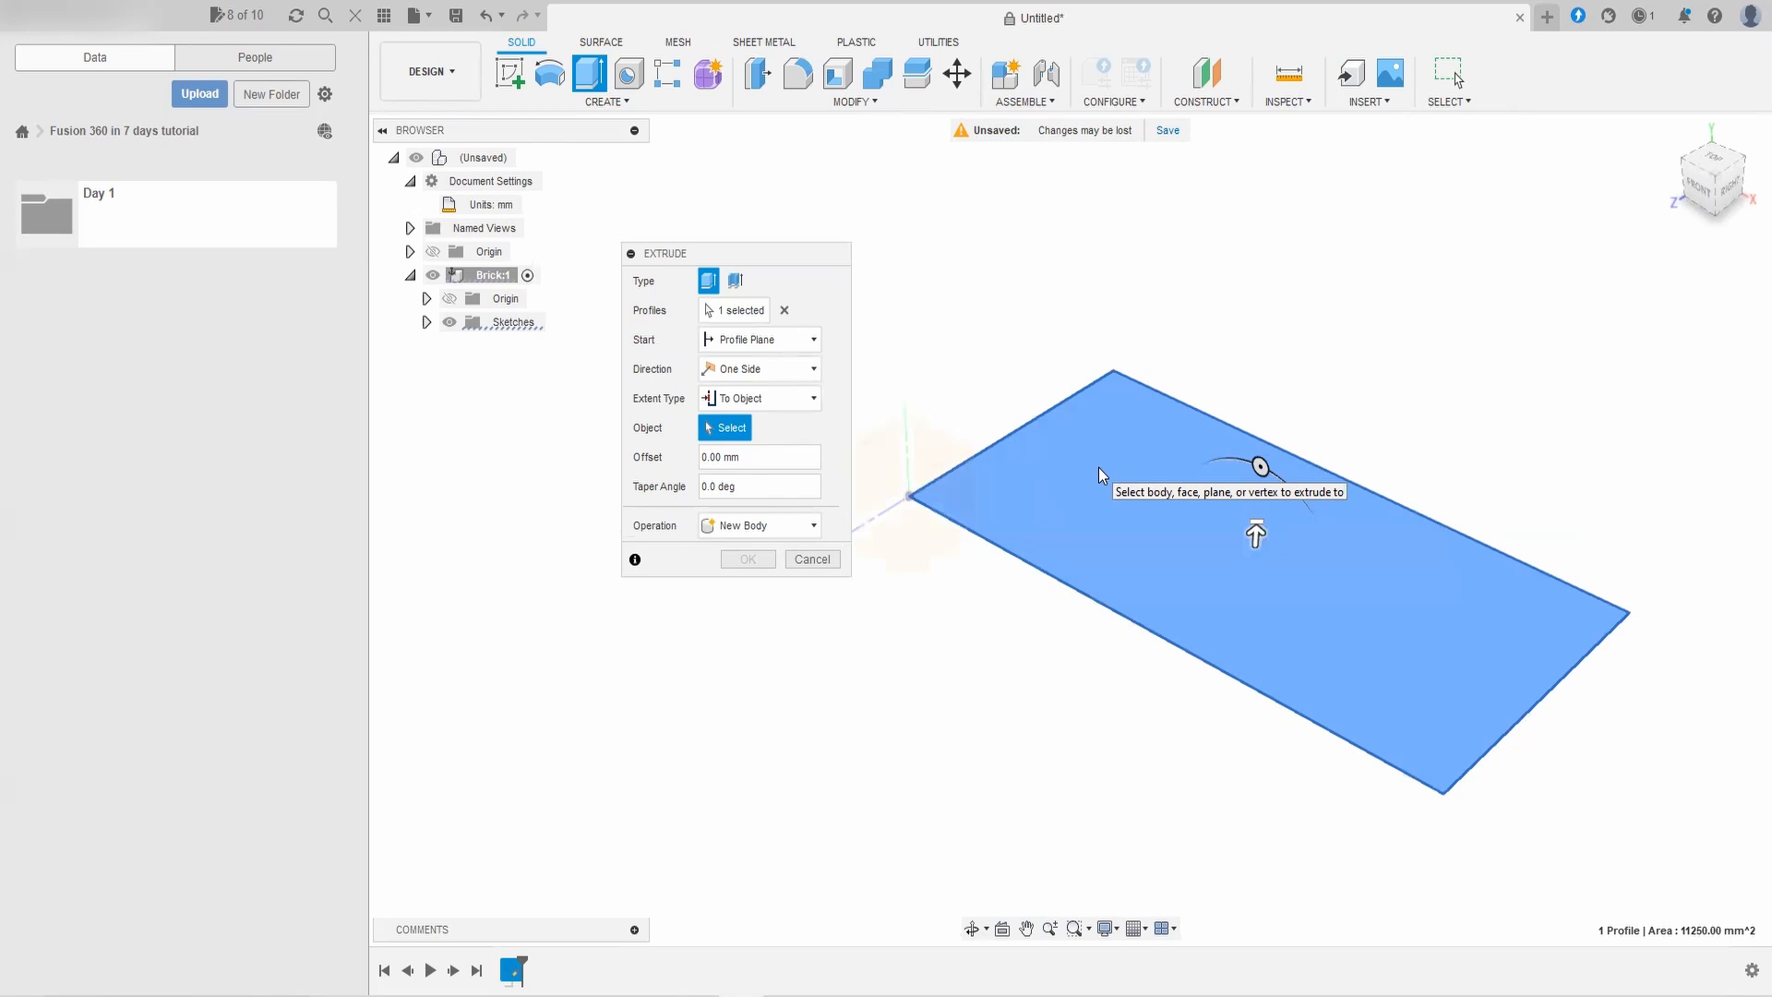
pyautogui.click(807, 398)
pyautogui.click(767, 458)
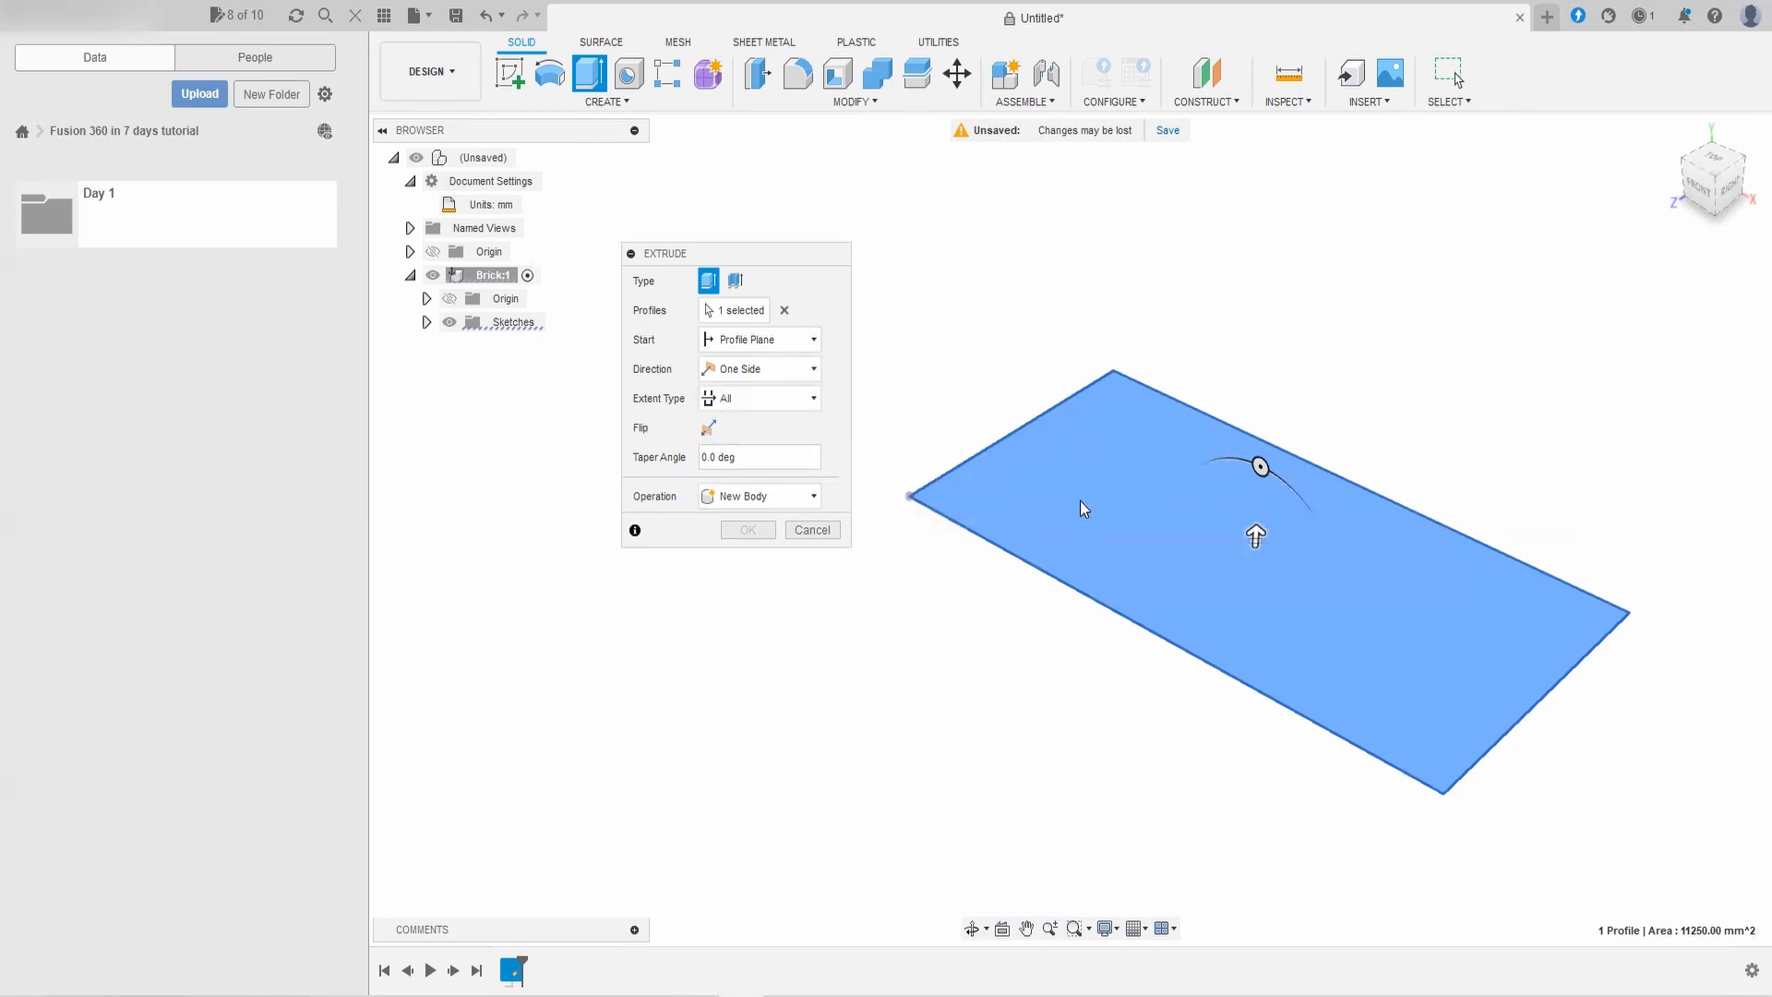
# Step: Set the extrusion's extent type to Distance with a distance of 50 mm
pyautogui.click(814, 398)
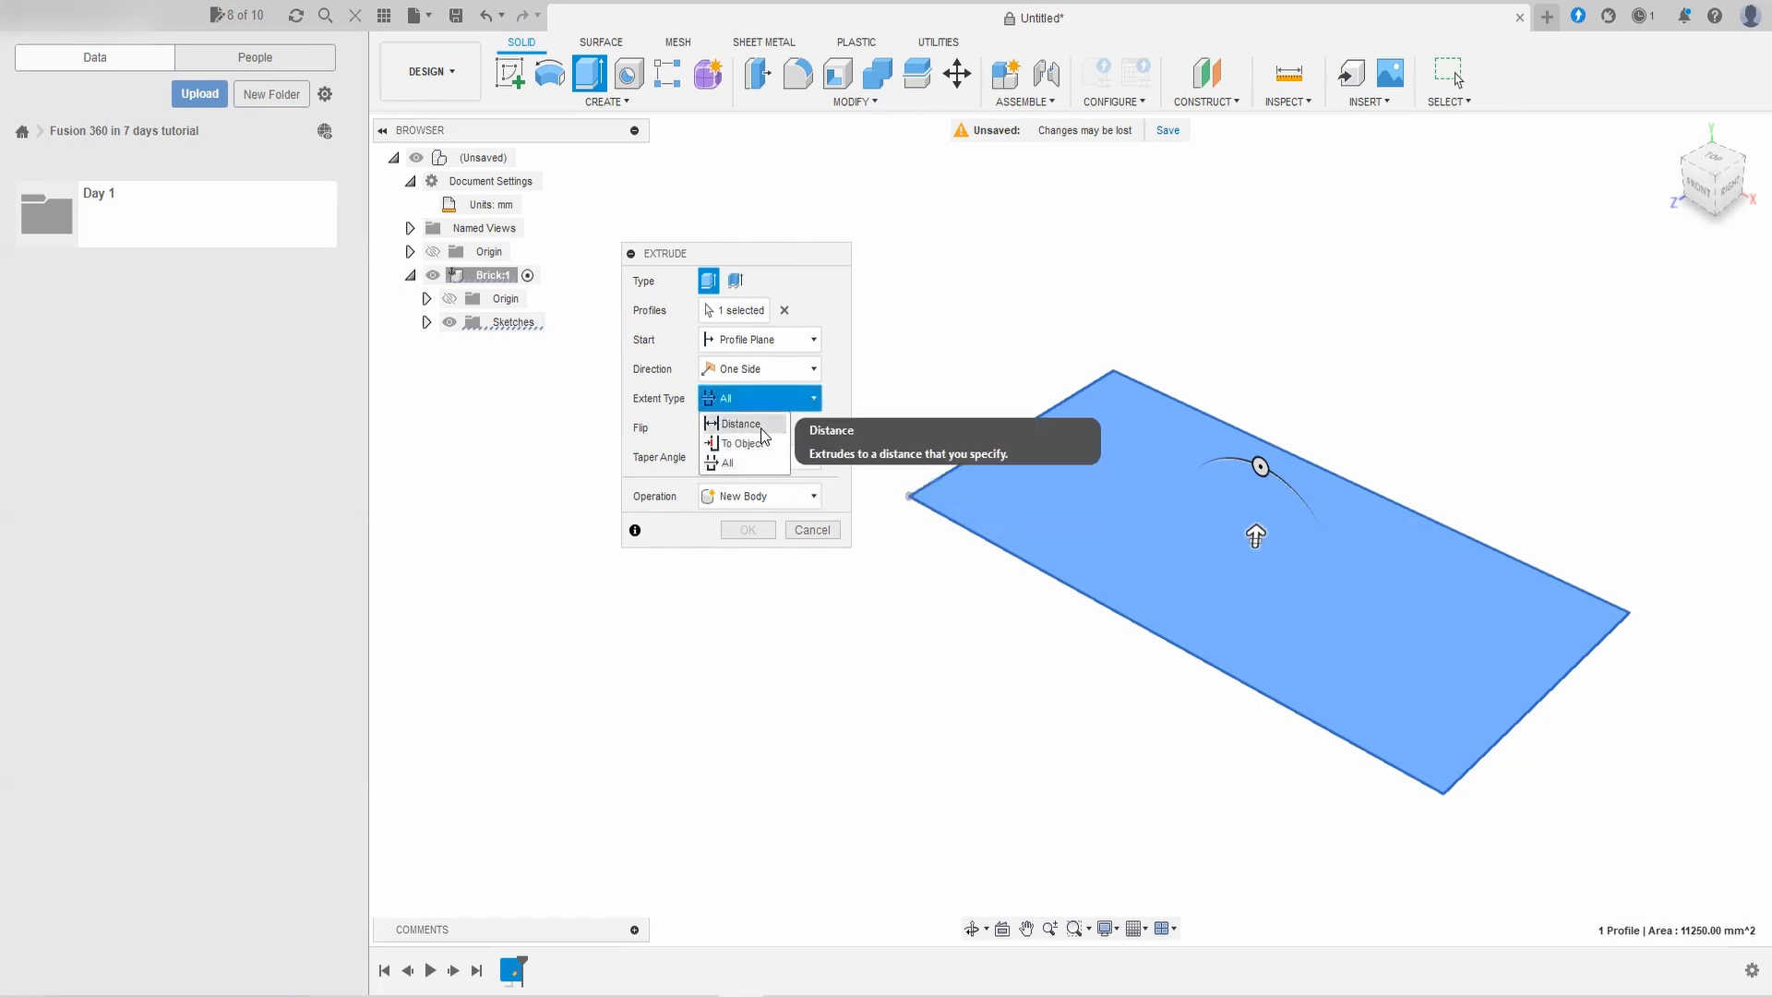
pyautogui.click(761, 424)
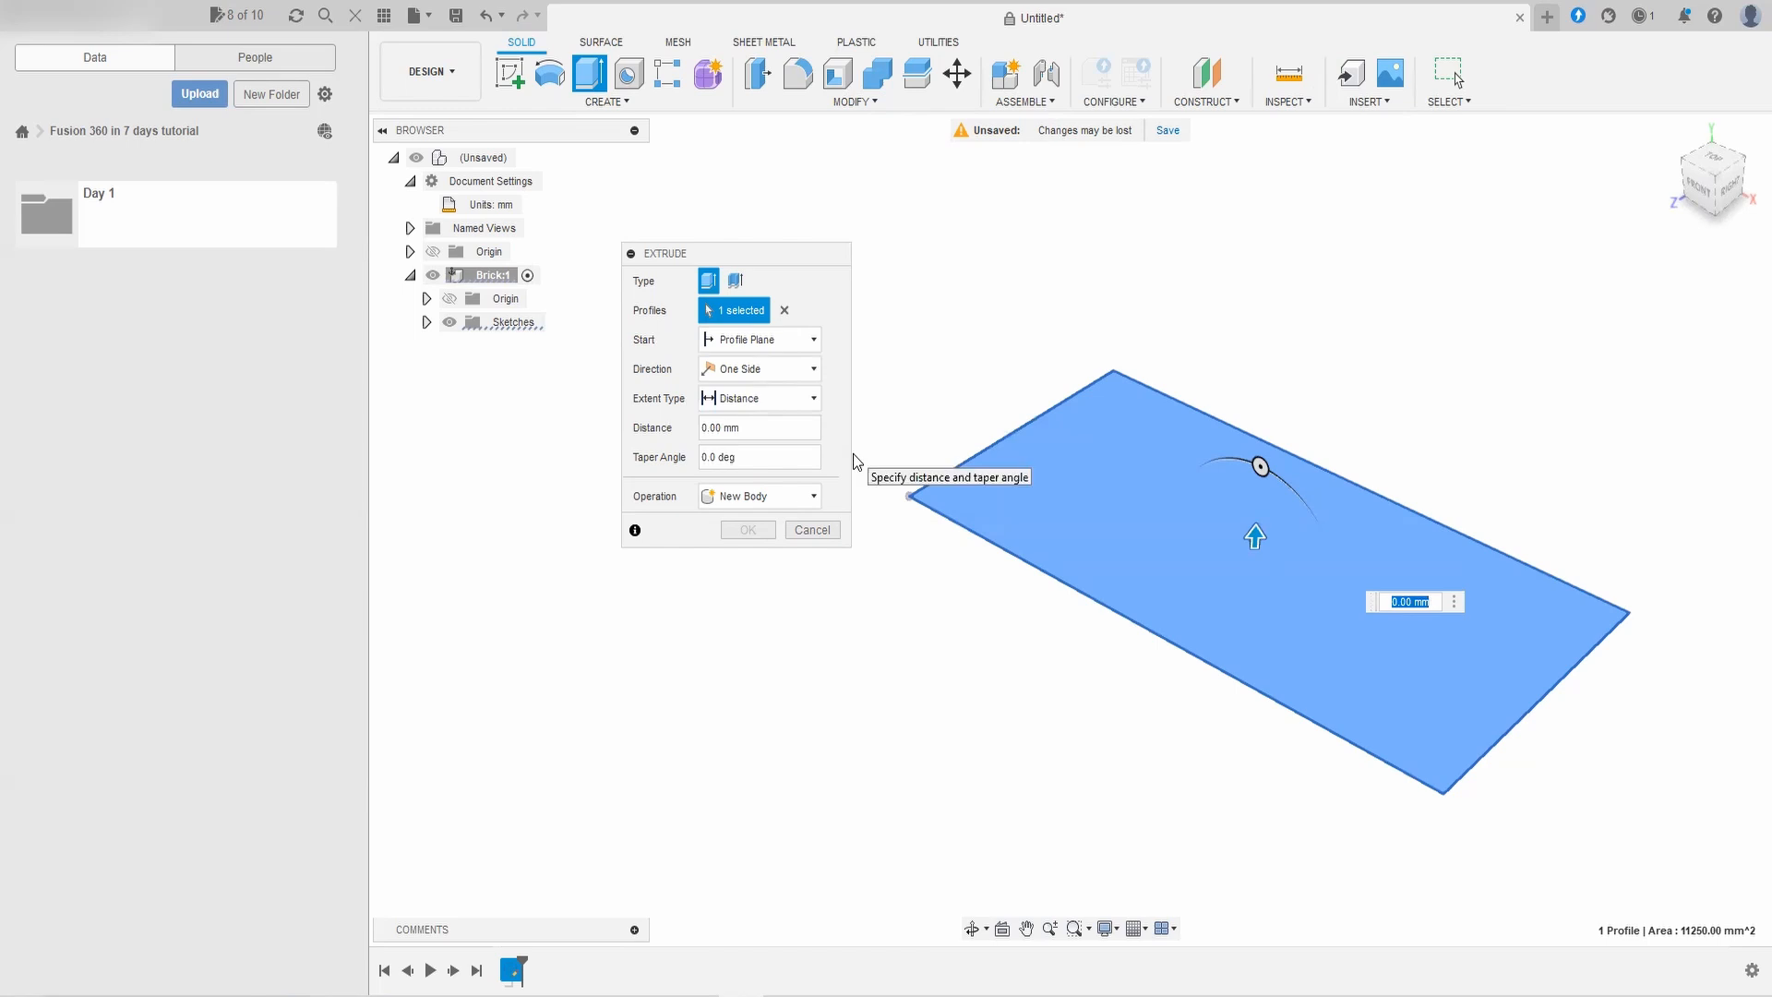
pyautogui.write('50')
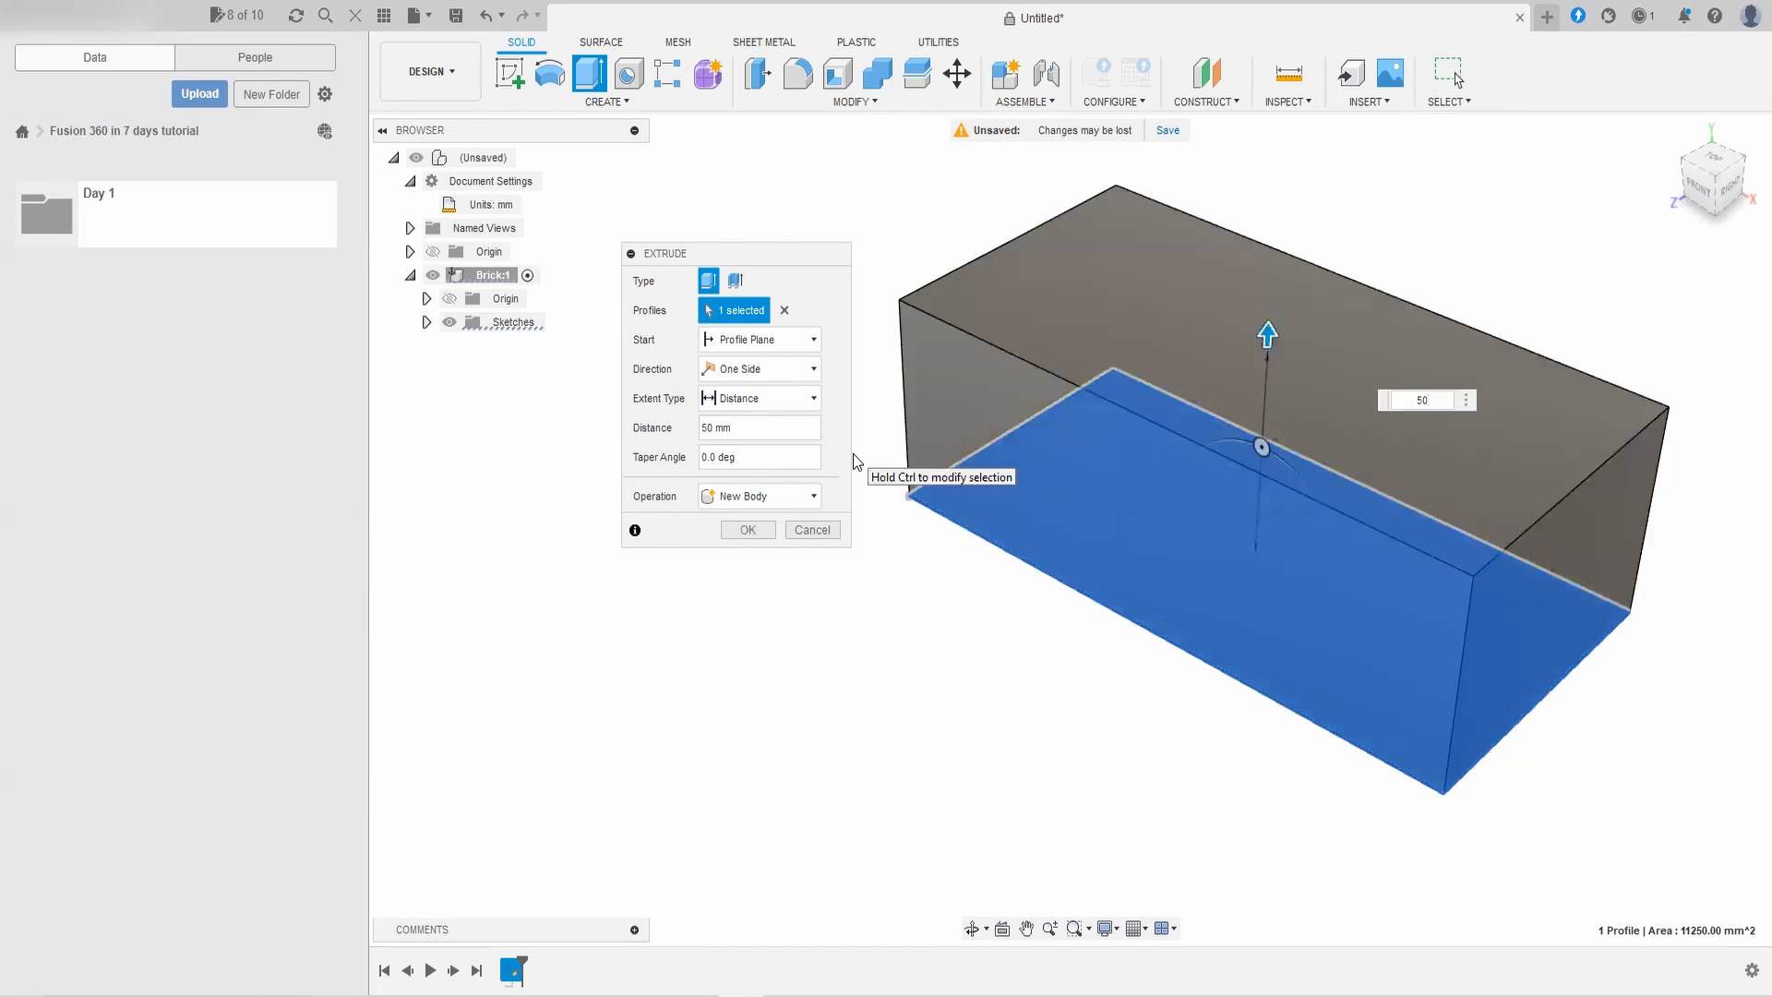
# Step: Try taper angles of 2 and -5 degrees on the extrusion, and reset the taper angle to 0
pyautogui.click(701, 459)
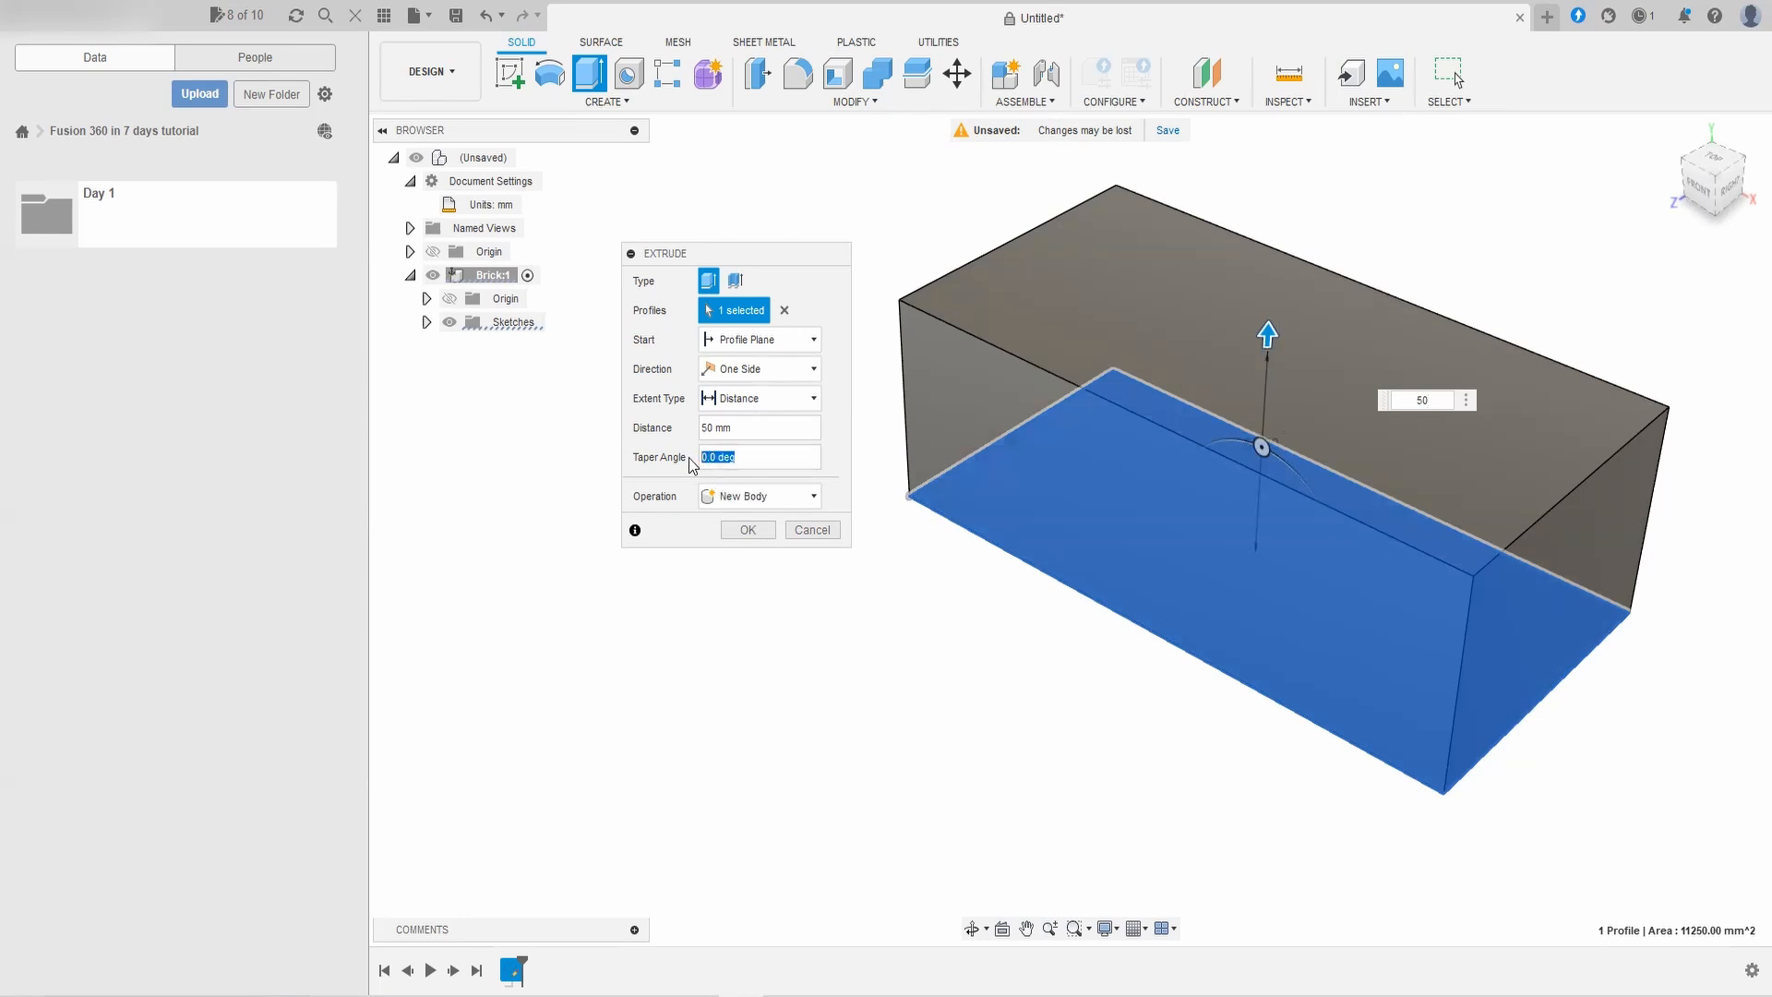
pyautogui.write('2')
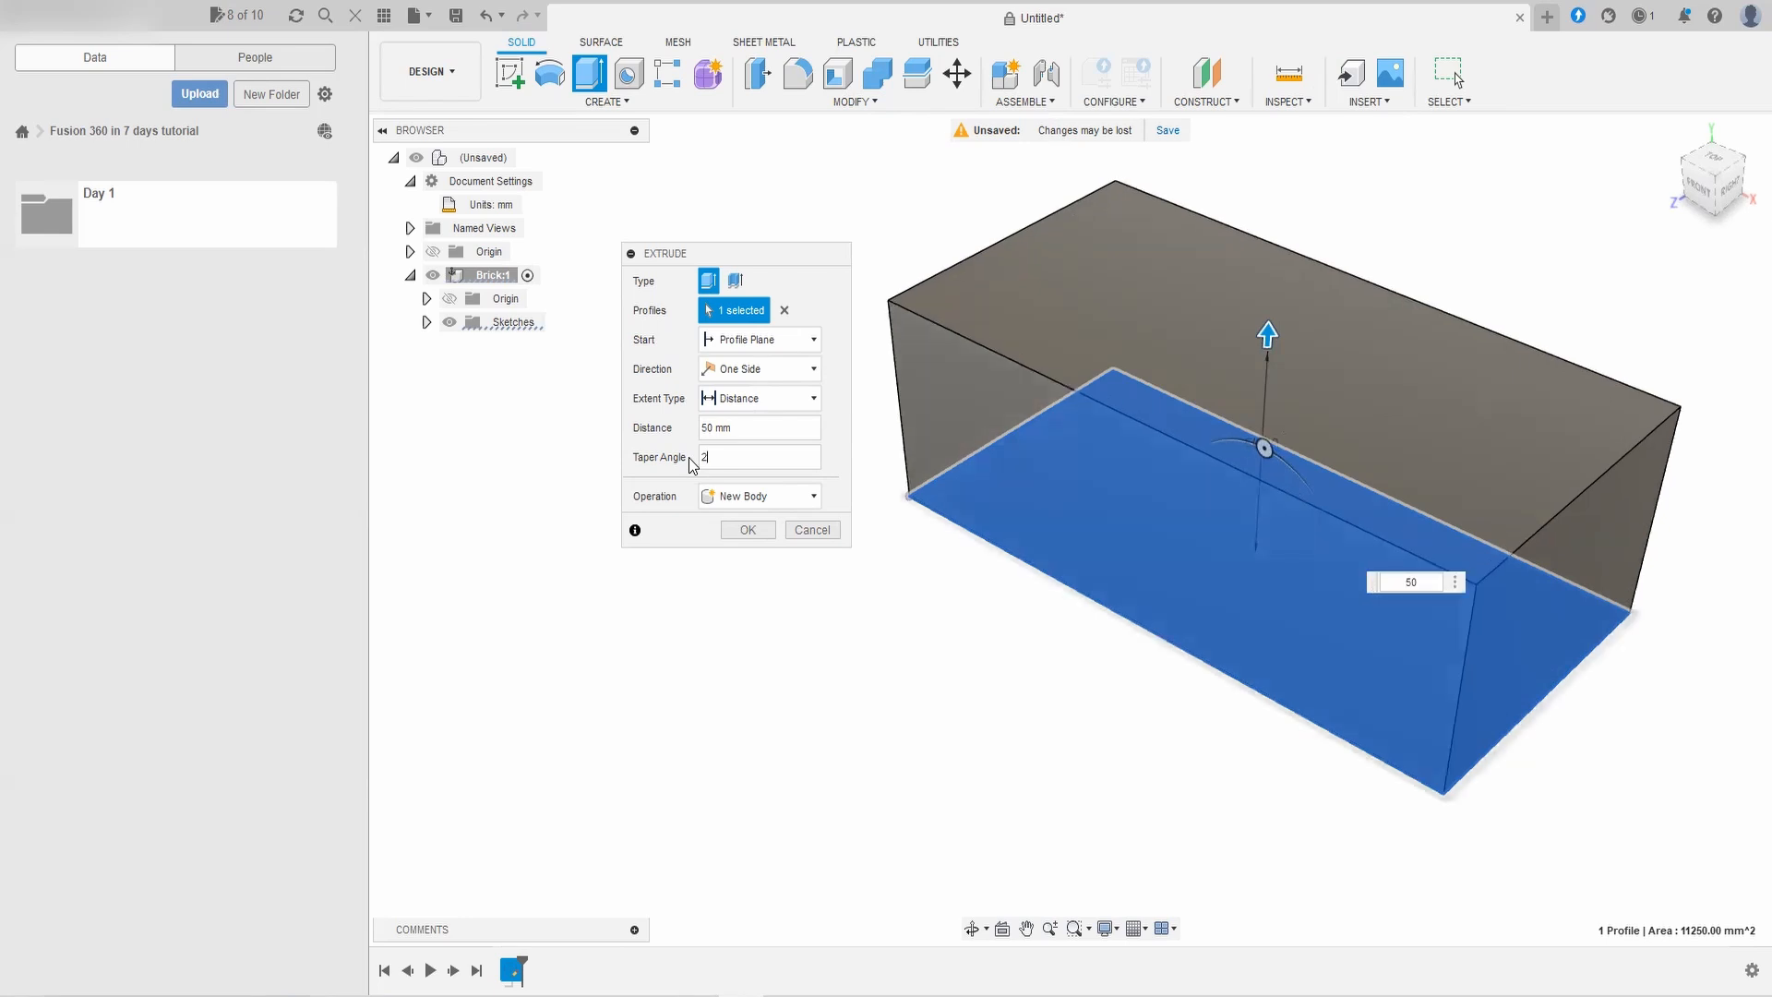
pyautogui.press('BackSpace')
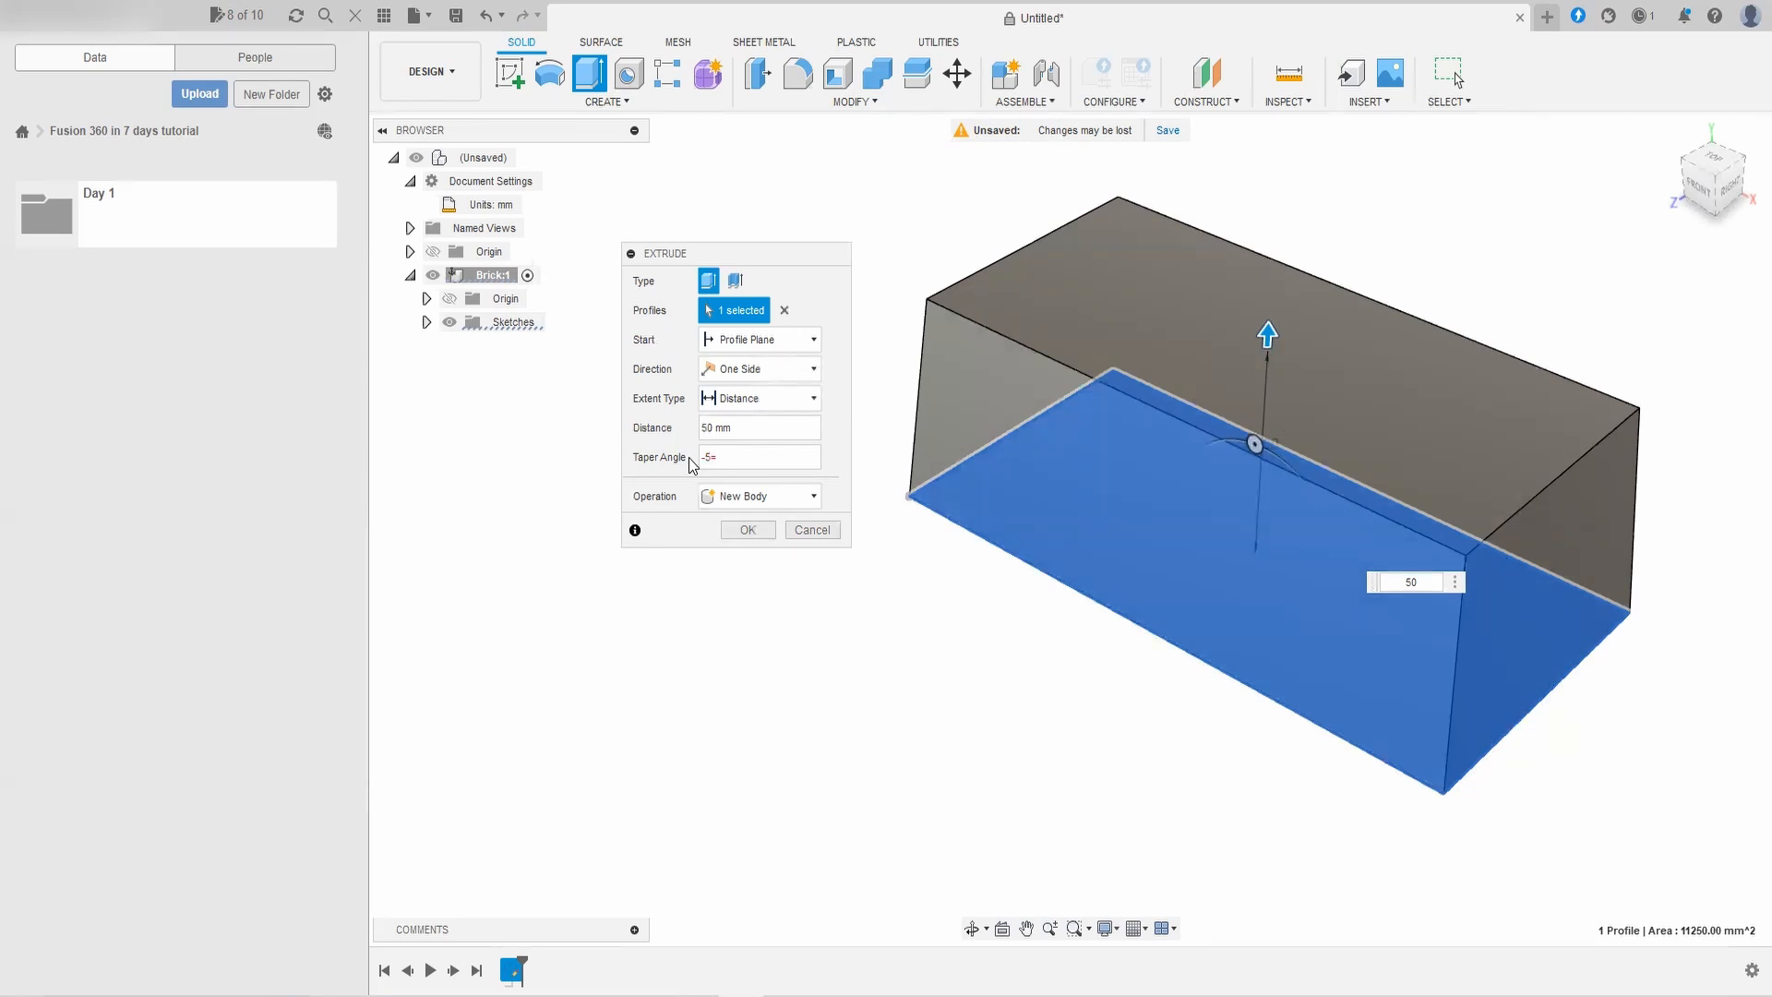
pyautogui.press('BackSpace')
pyautogui.press('BackSpace')
pyautogui.write('0')
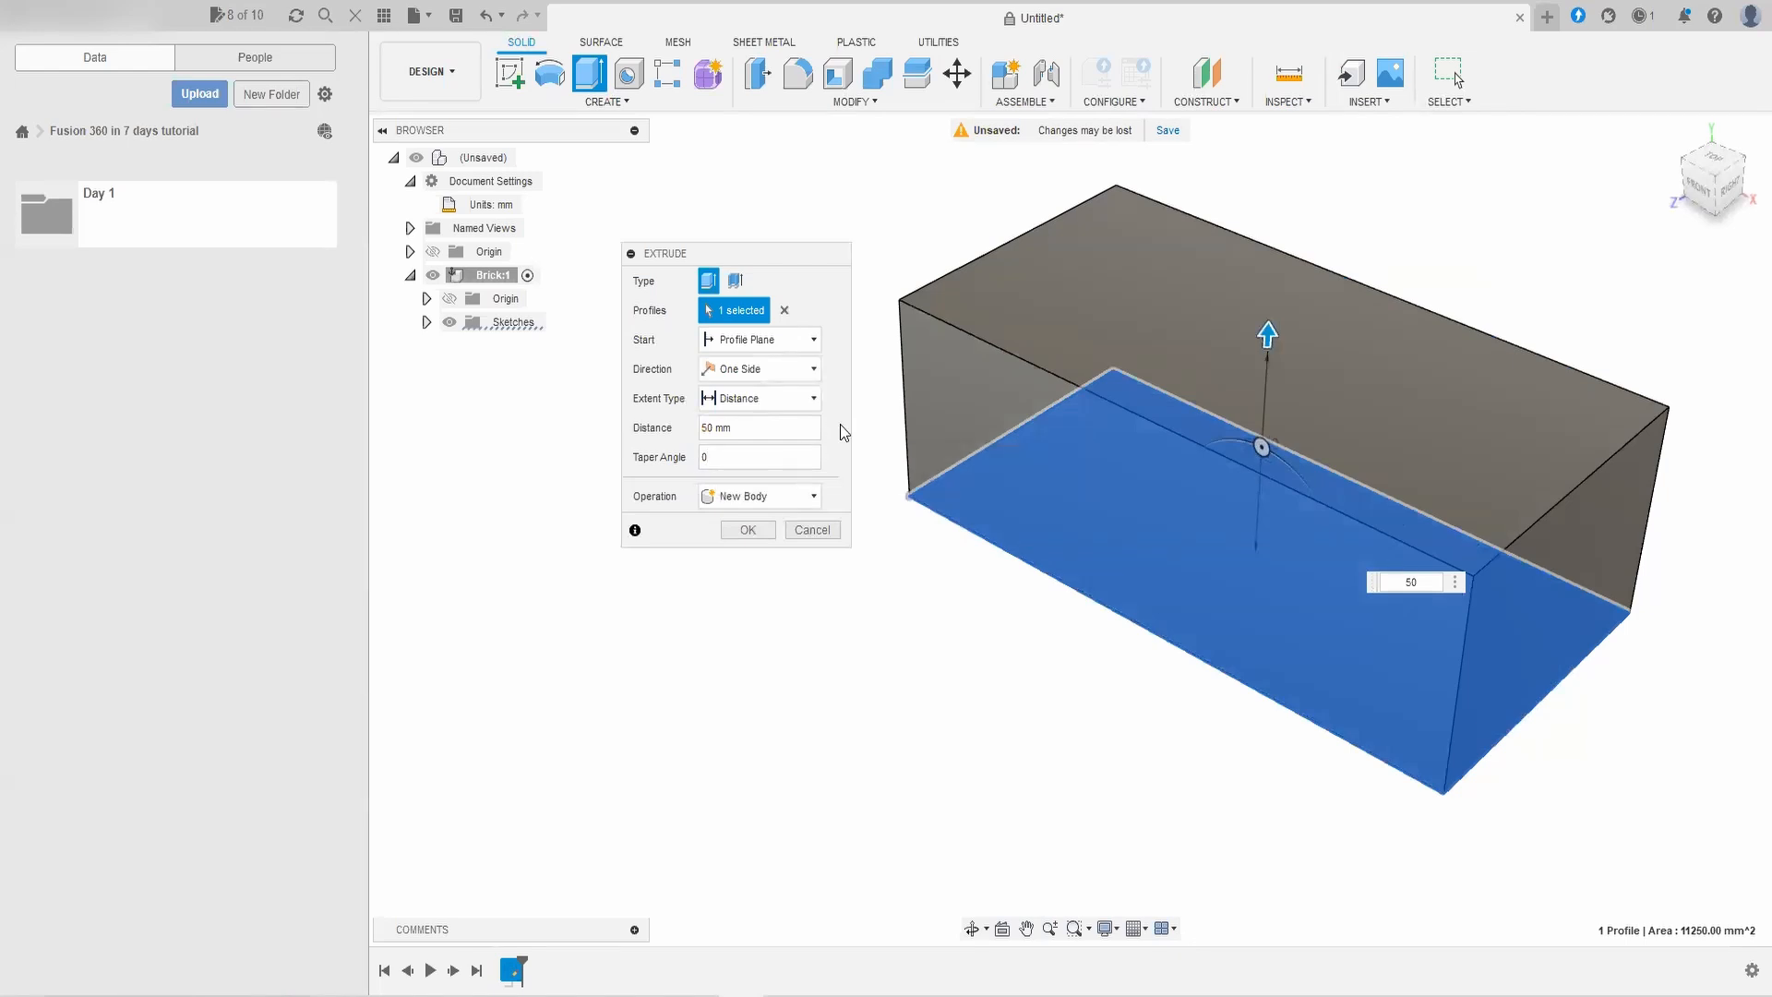
# Step: Set the extrusion's operation to Join, complete the brick body and view it from another angle
pyautogui.click(813, 500)
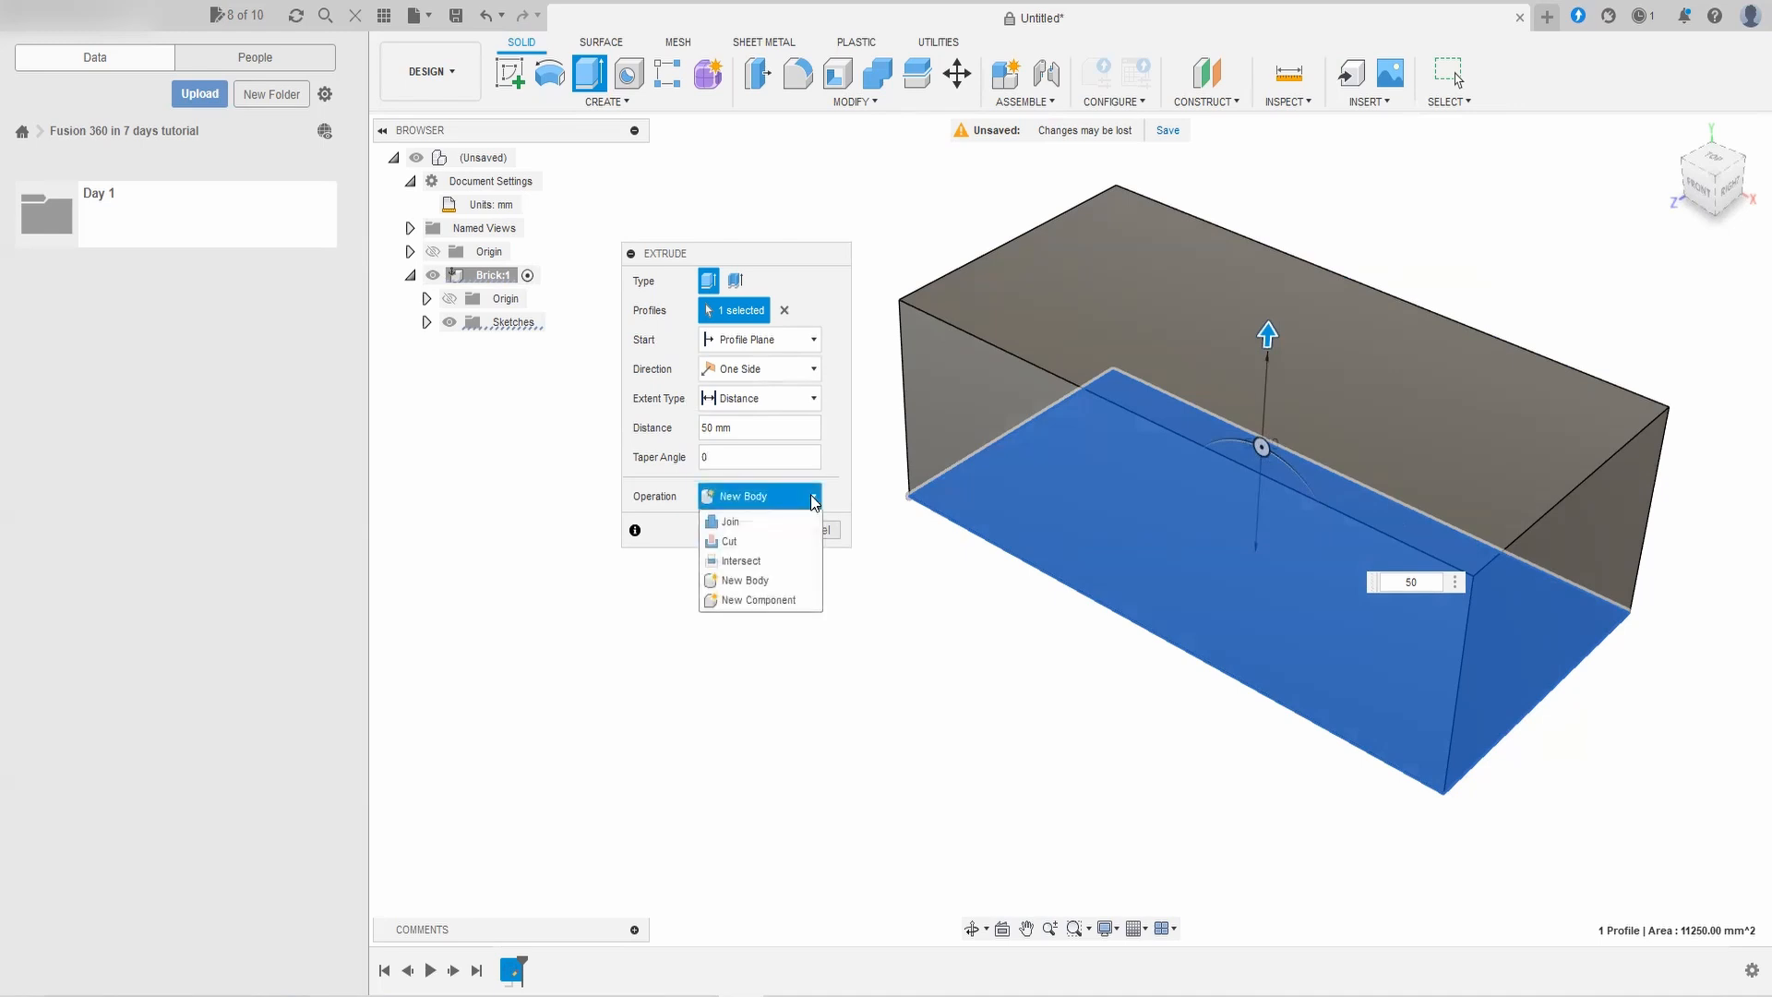
pyautogui.click(768, 523)
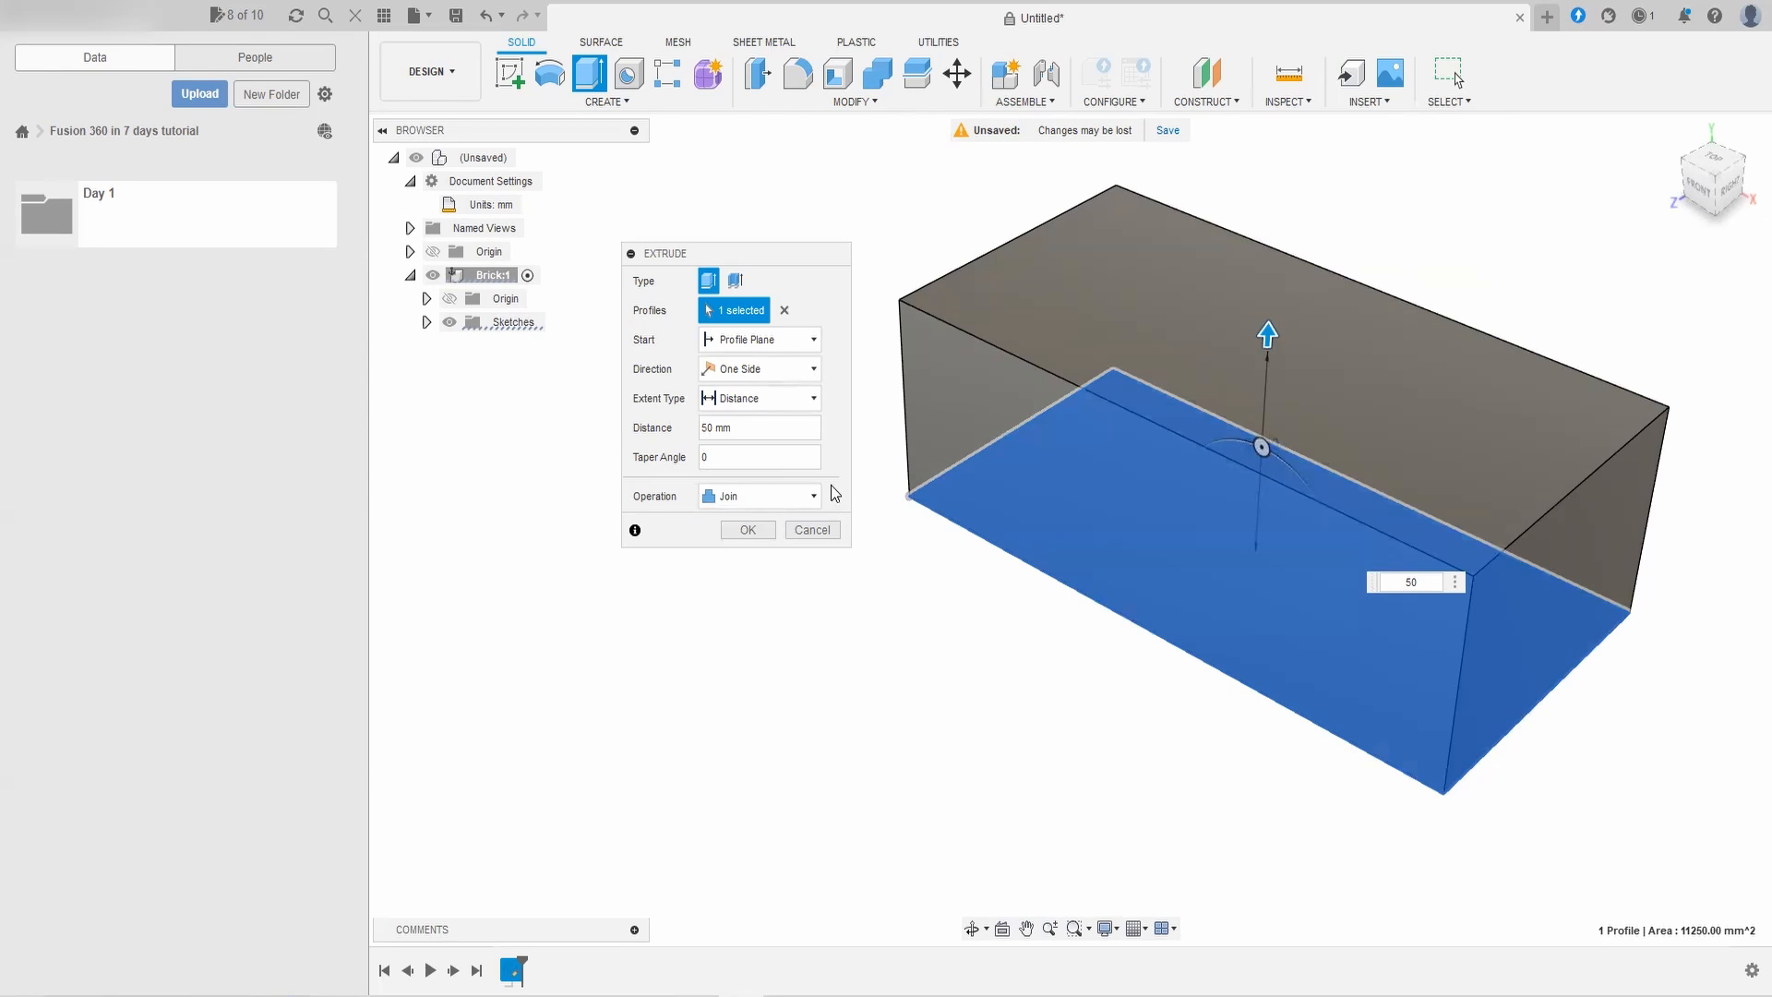
pyautogui.click(748, 532)
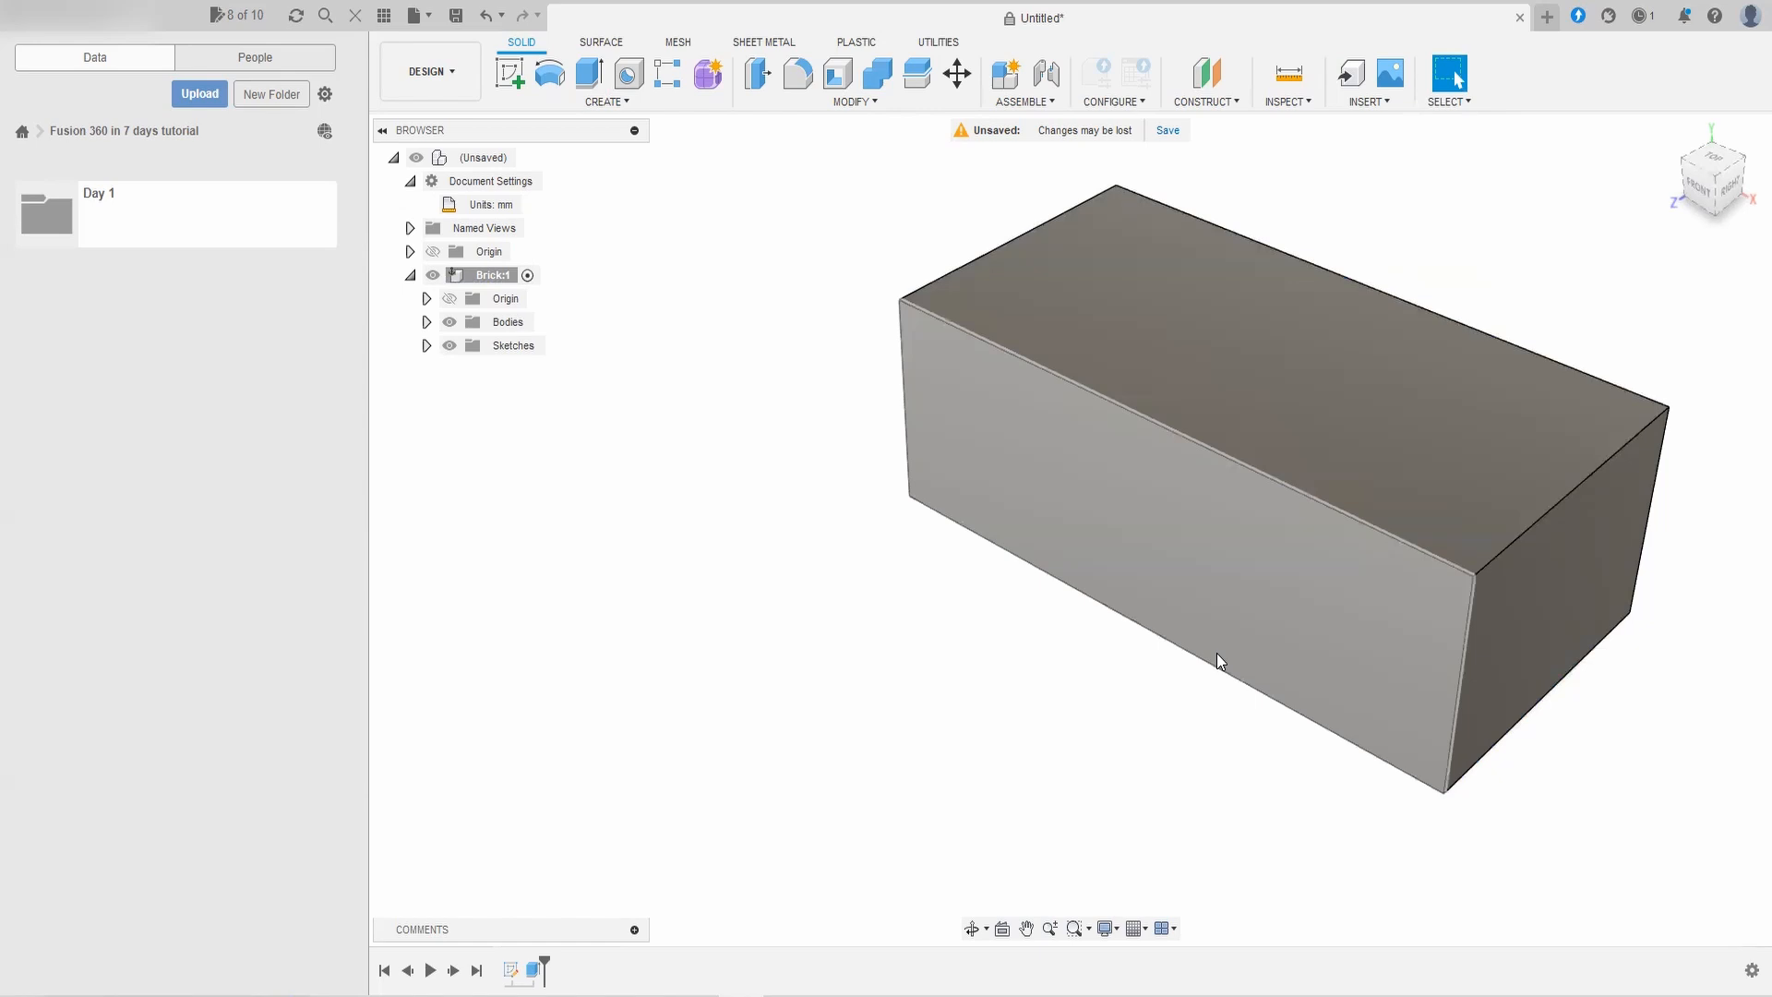
pyautogui.keyDown('shift'); pyautogui.moveTo(1159, 712); pyautogui.dragTo(670, 701, button='middle'); pyautogui.keyUp('shift')
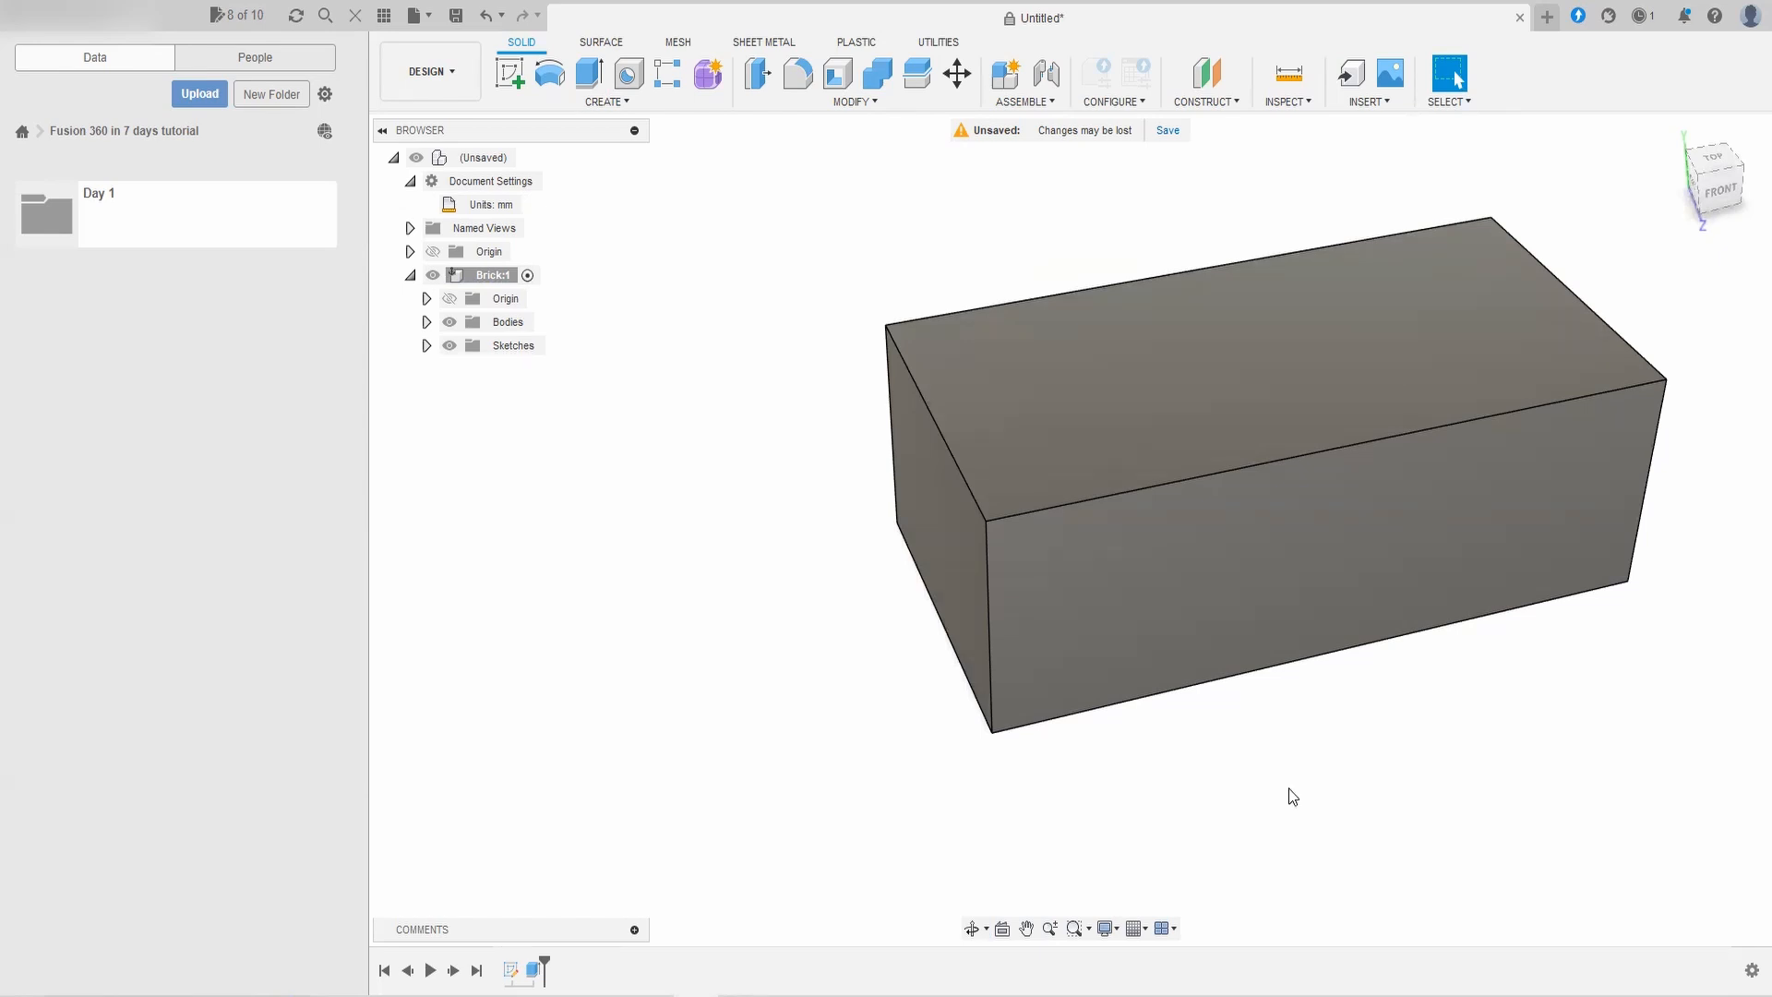
# Step: Create a new design and start a sketch on the horizontal ground plane
pyautogui.click(1549, 19)
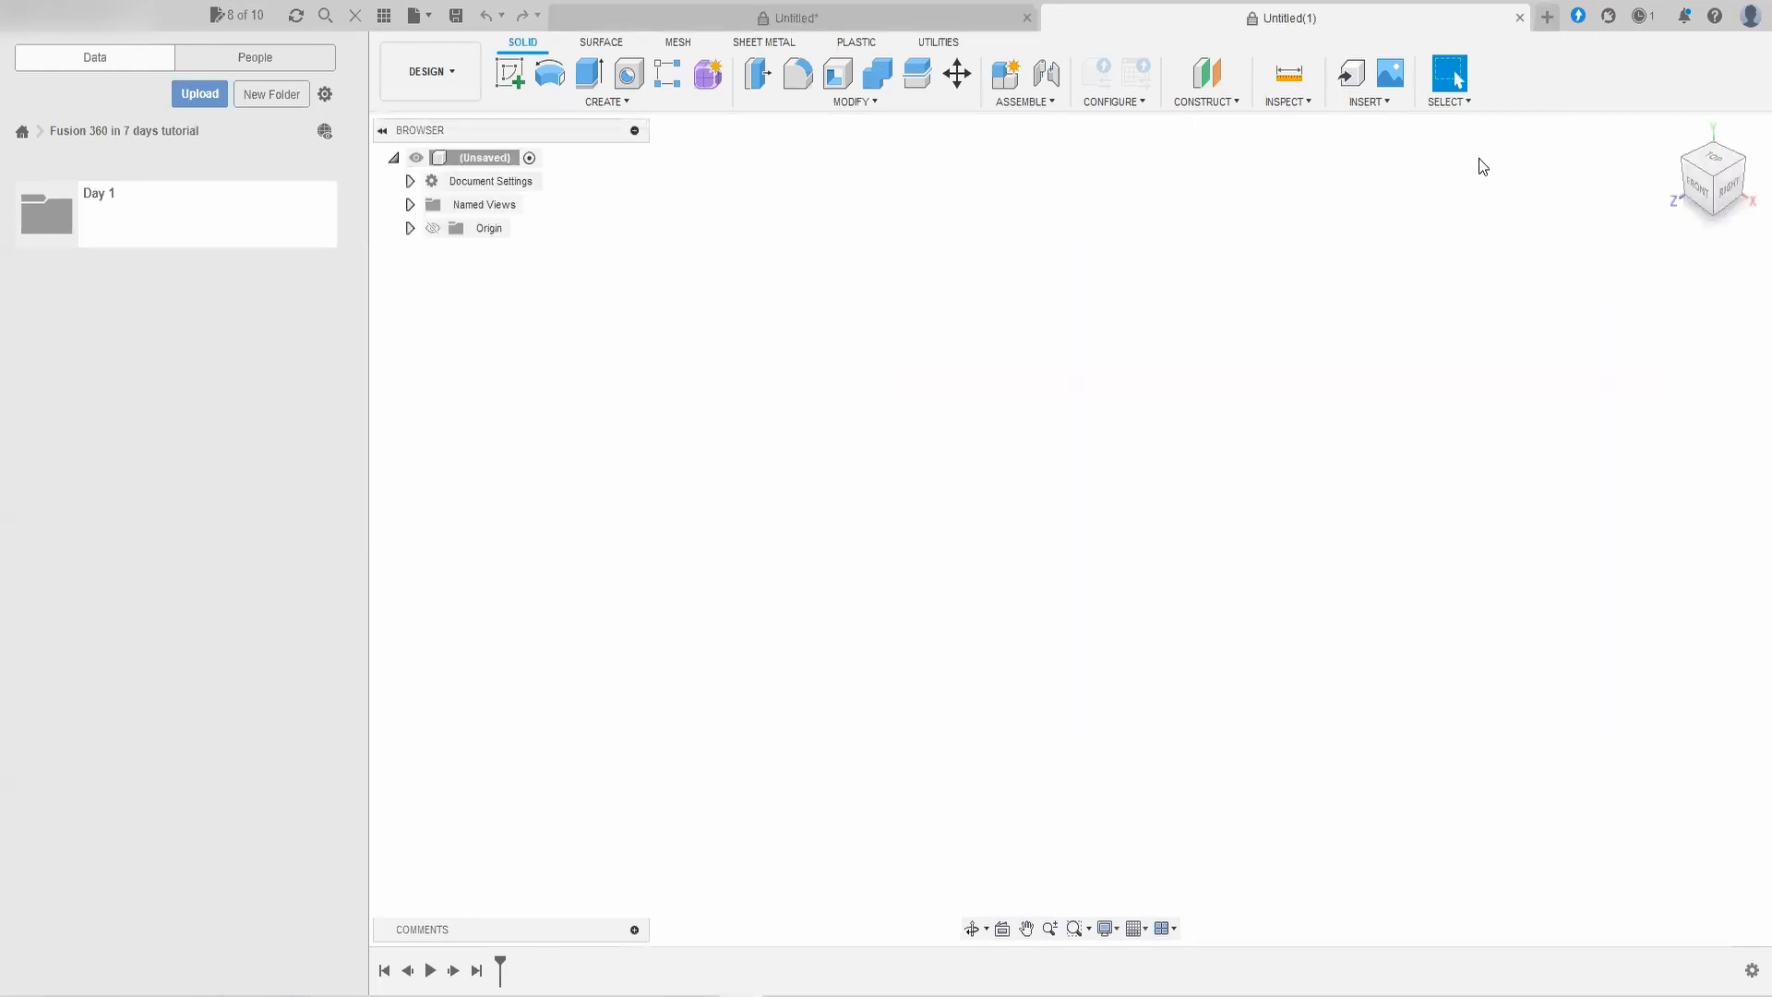
pyautogui.click(509, 74)
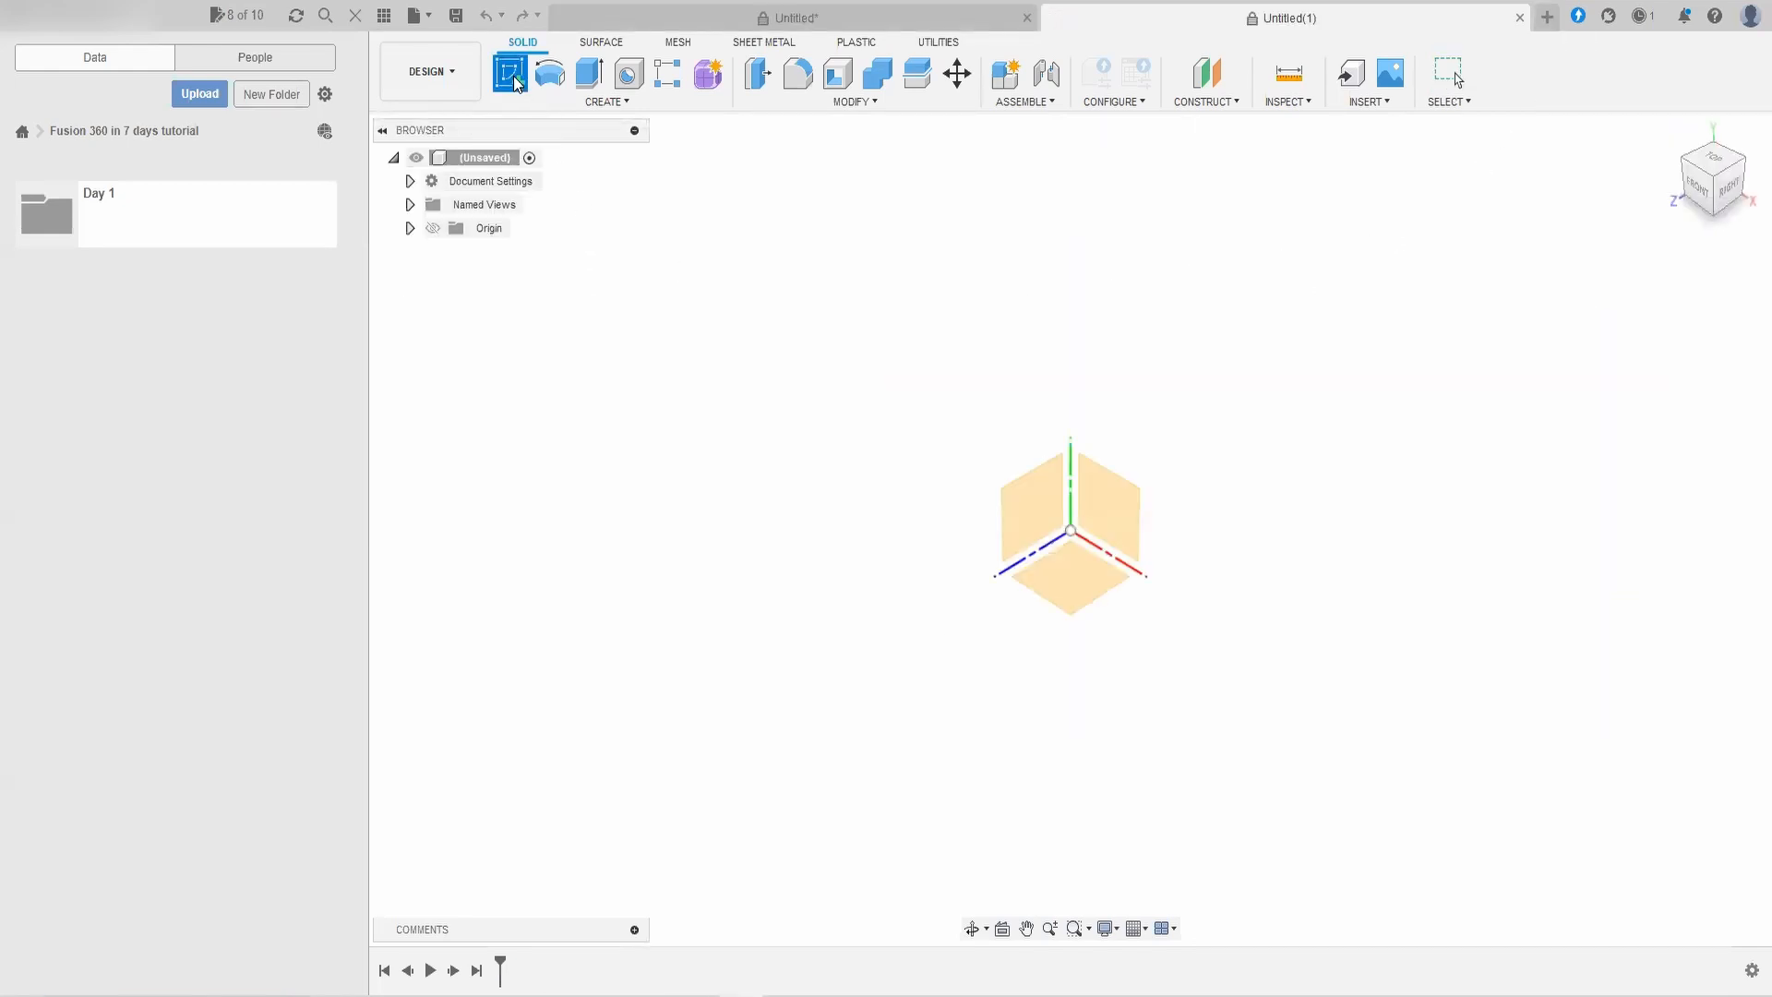
pyautogui.click(1084, 595)
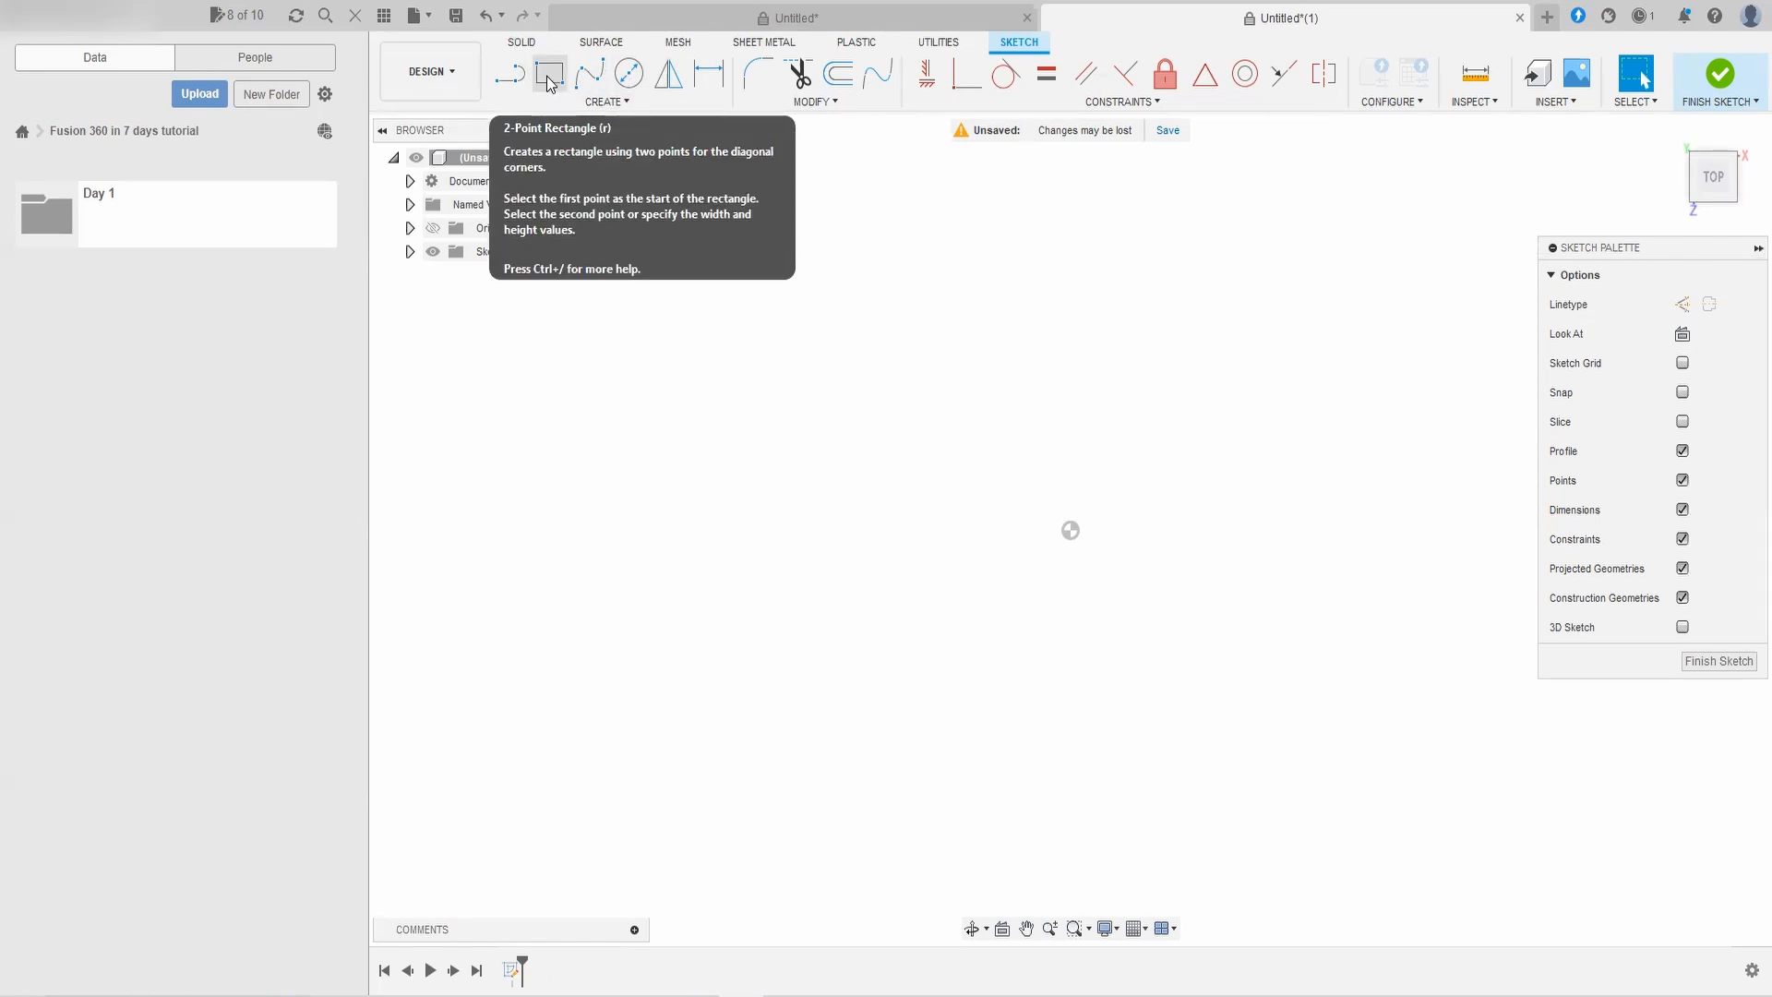
# Step: Sketch a 2-point rectangle starting at the origin, 75 mm wide and 150 mm high
pyautogui.click(603, 102)
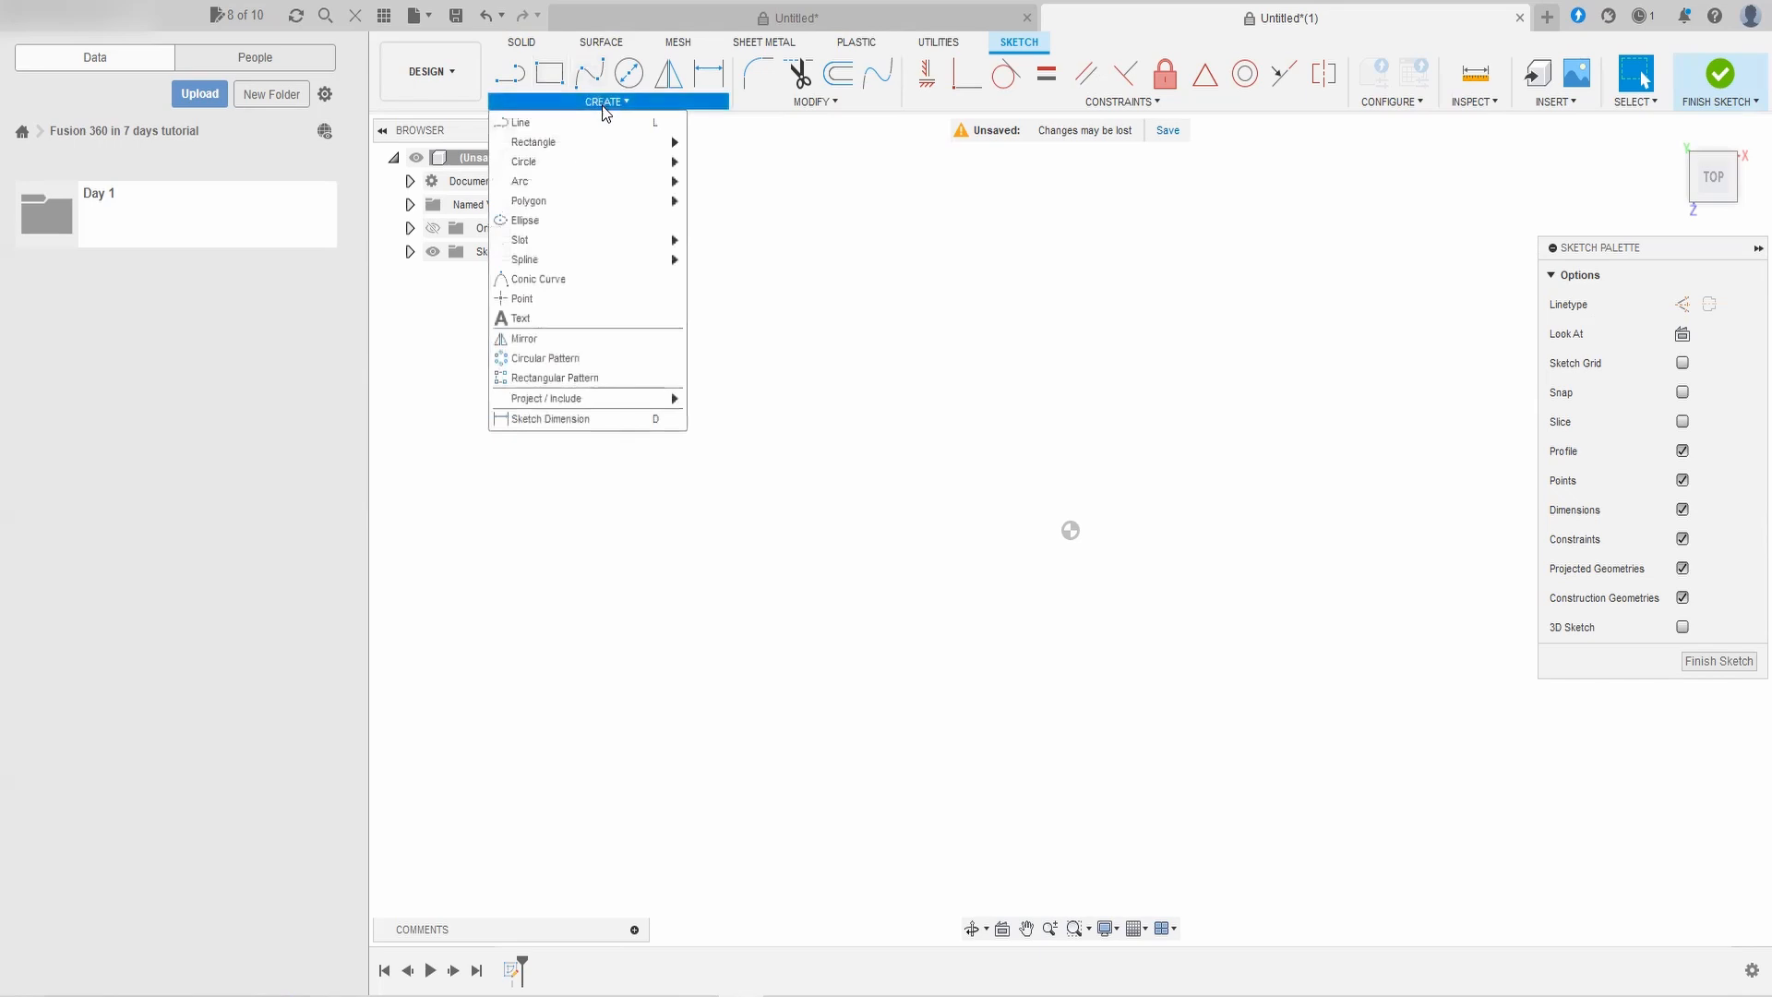
pyautogui.moveTo(597, 162)
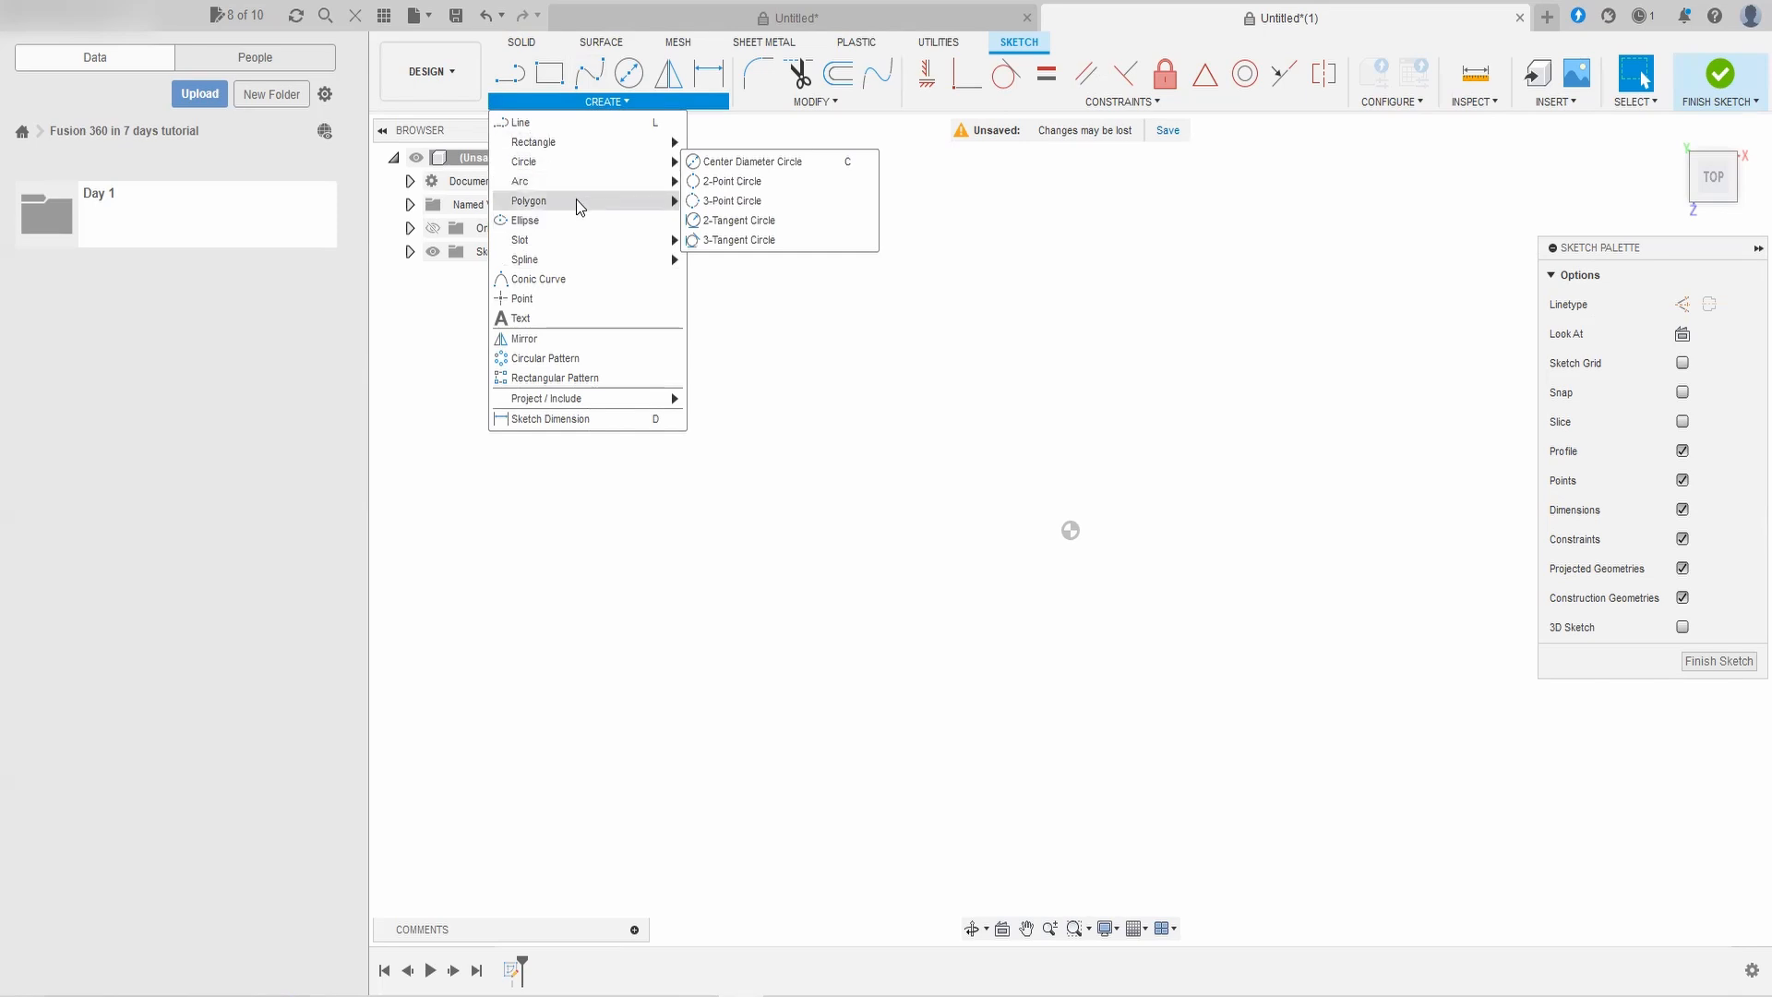
pyautogui.moveTo(581, 205)
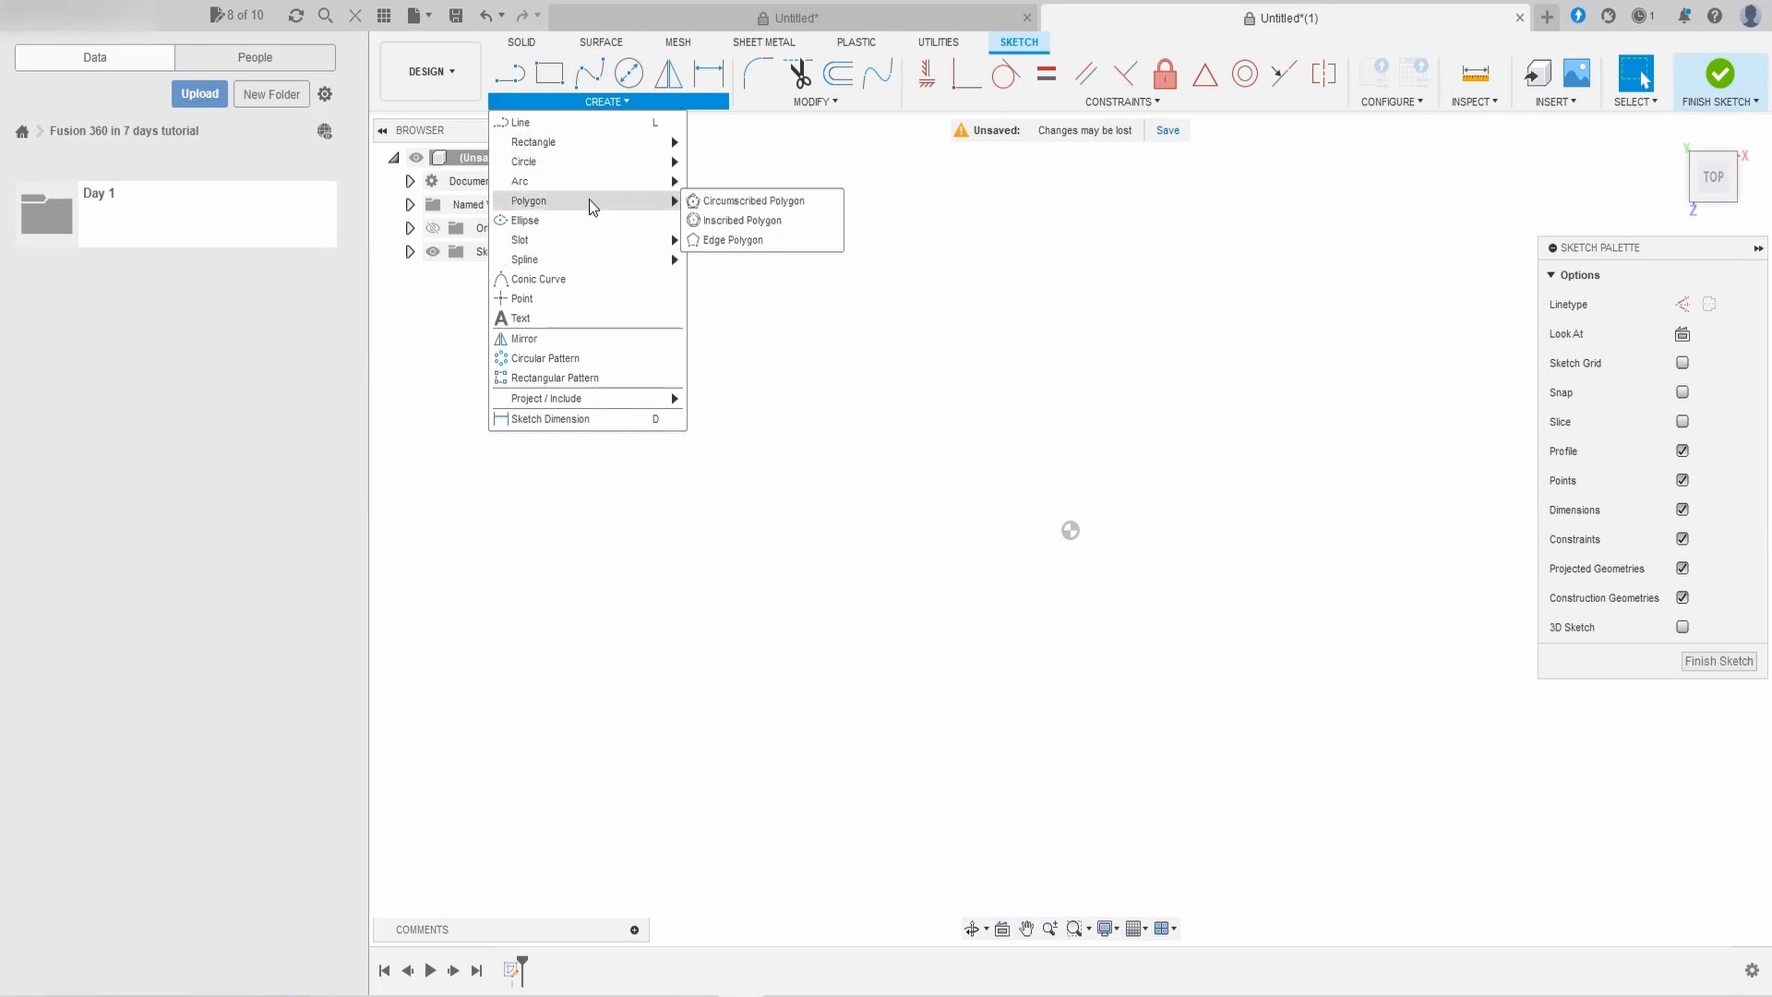
pyautogui.moveTo(680, 181)
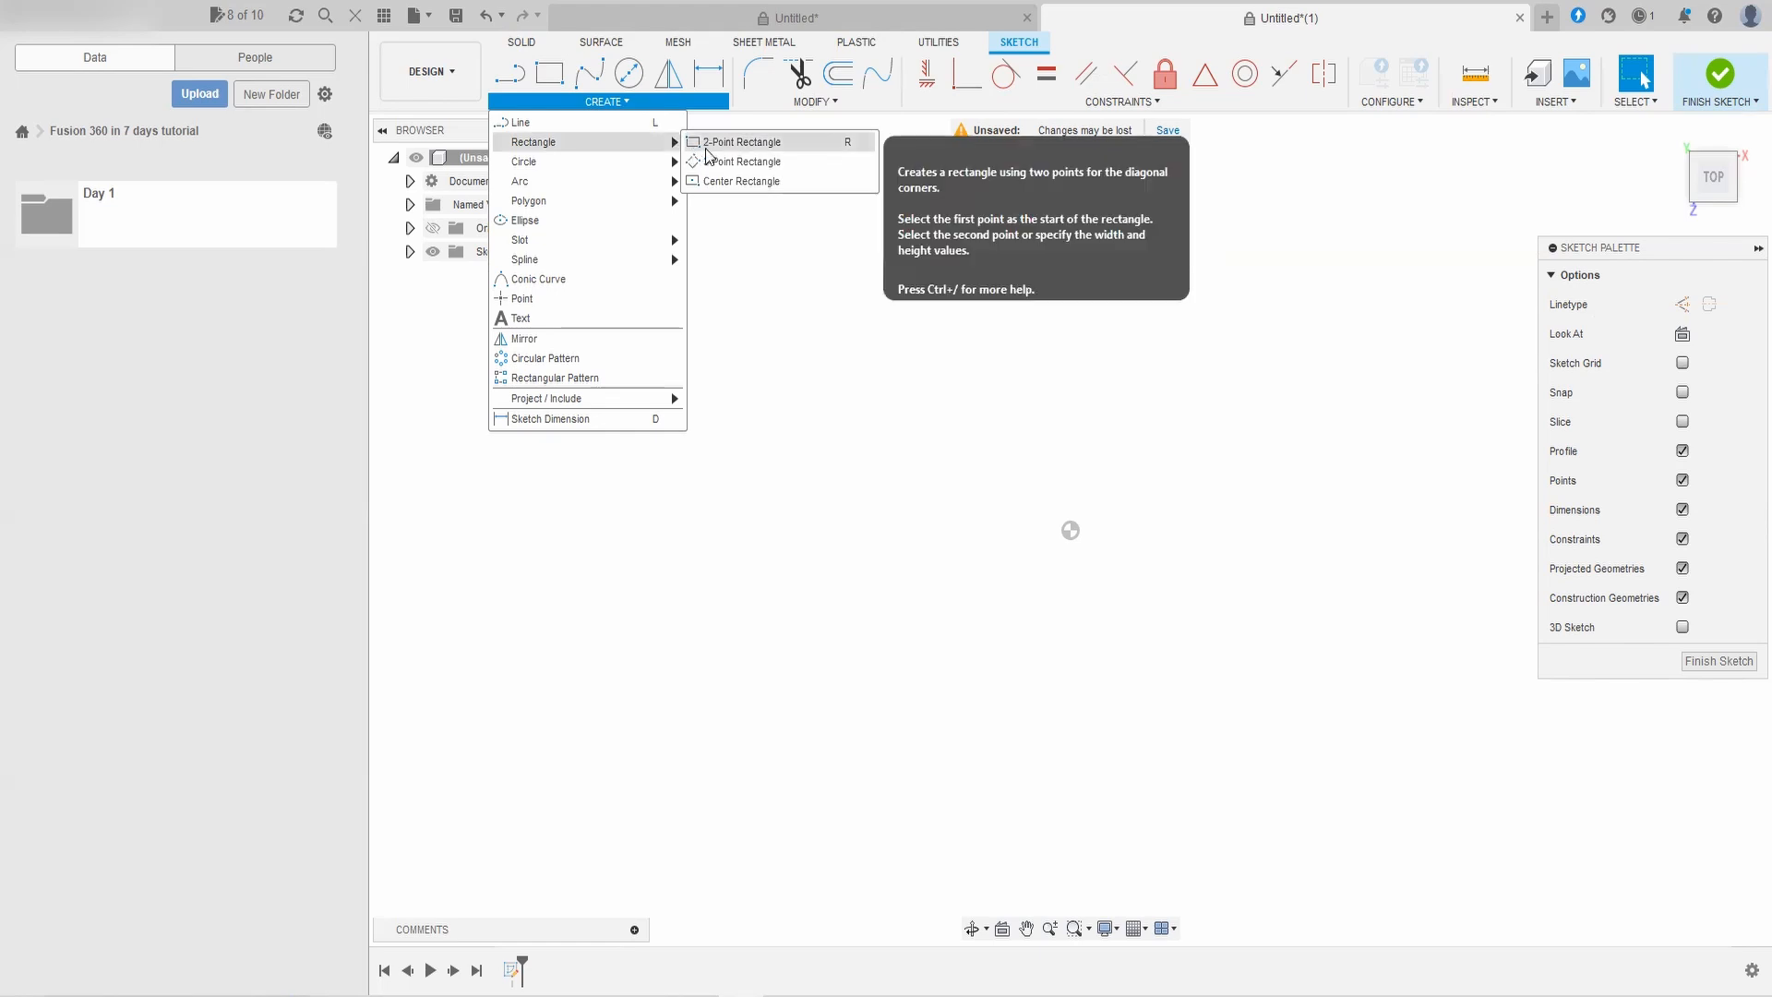
pyautogui.click(710, 144)
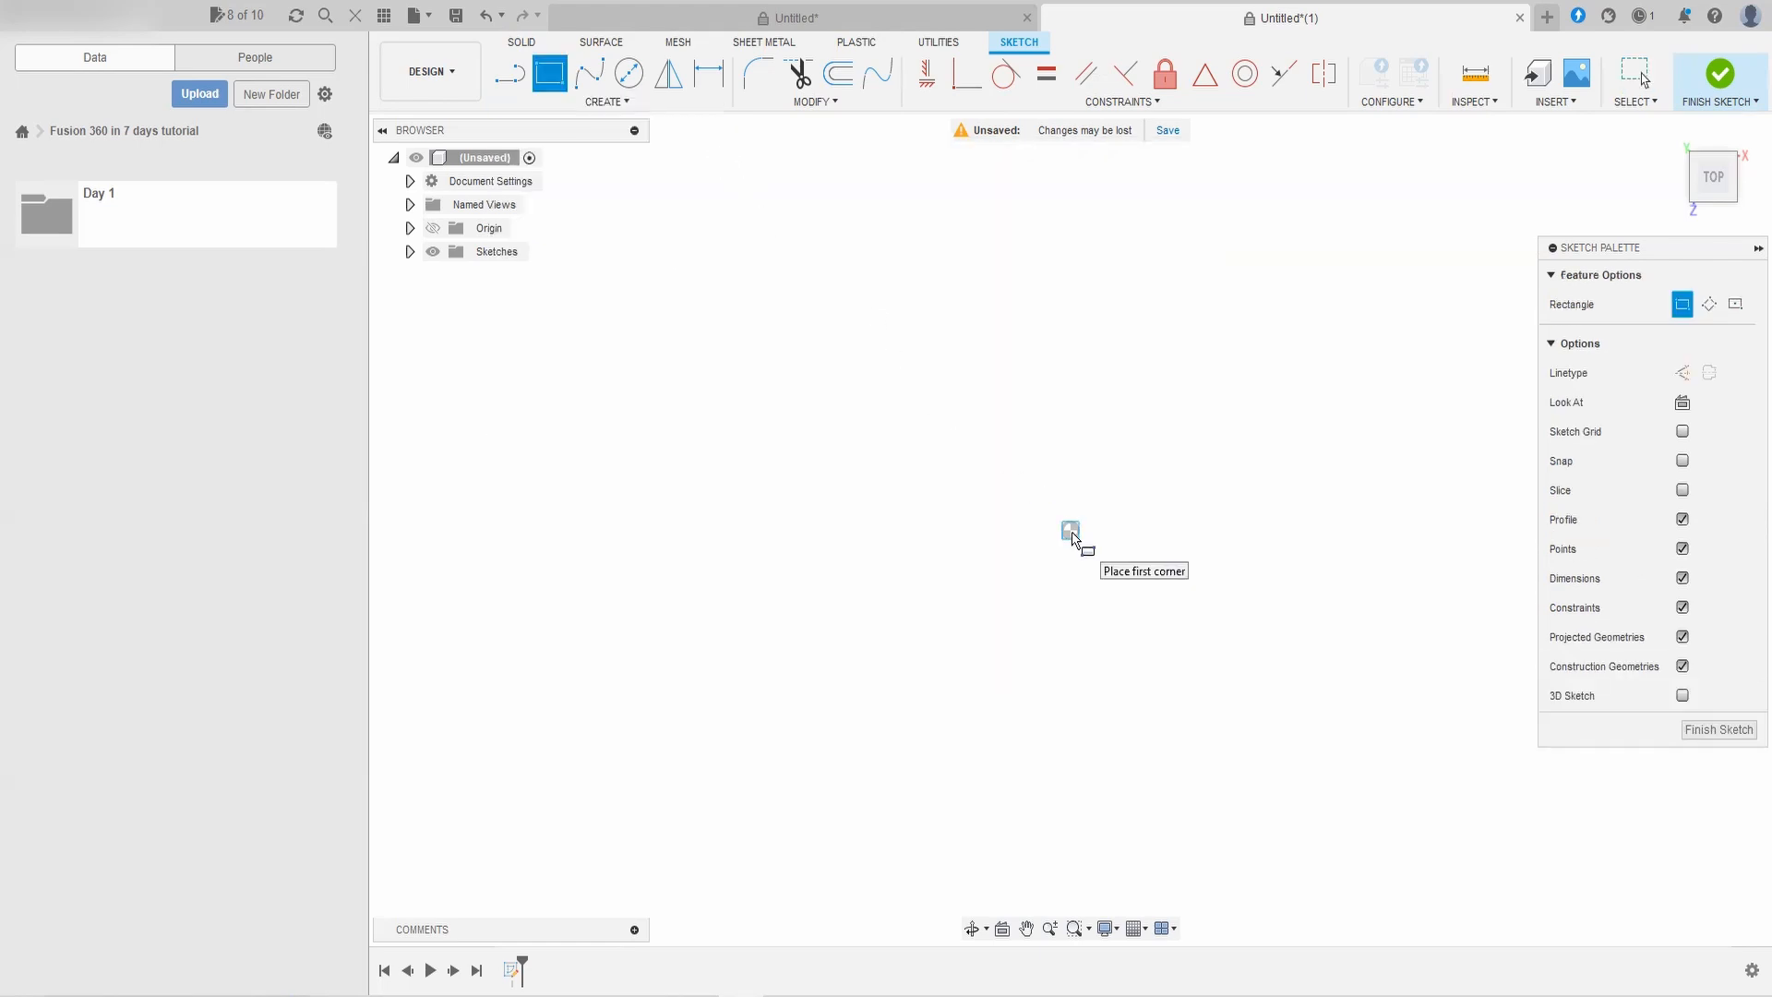
pyautogui.click(1071, 532)
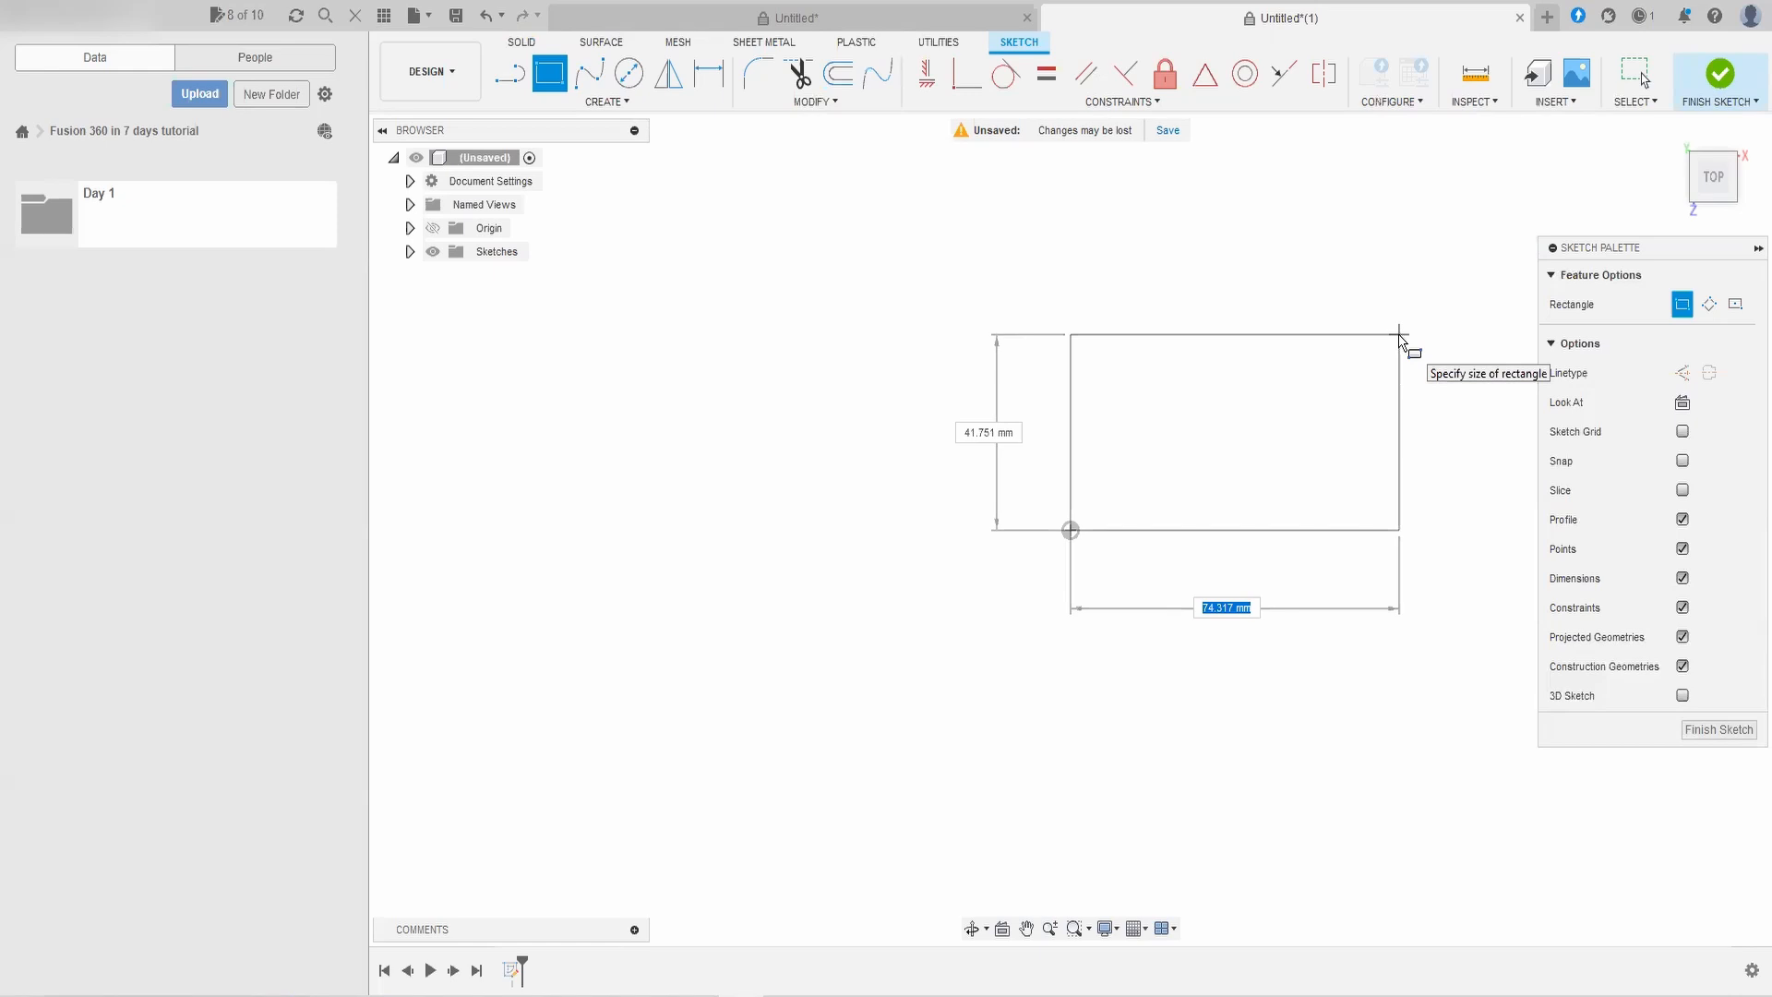
pyautogui.write('75')
pyautogui.press('Tab')
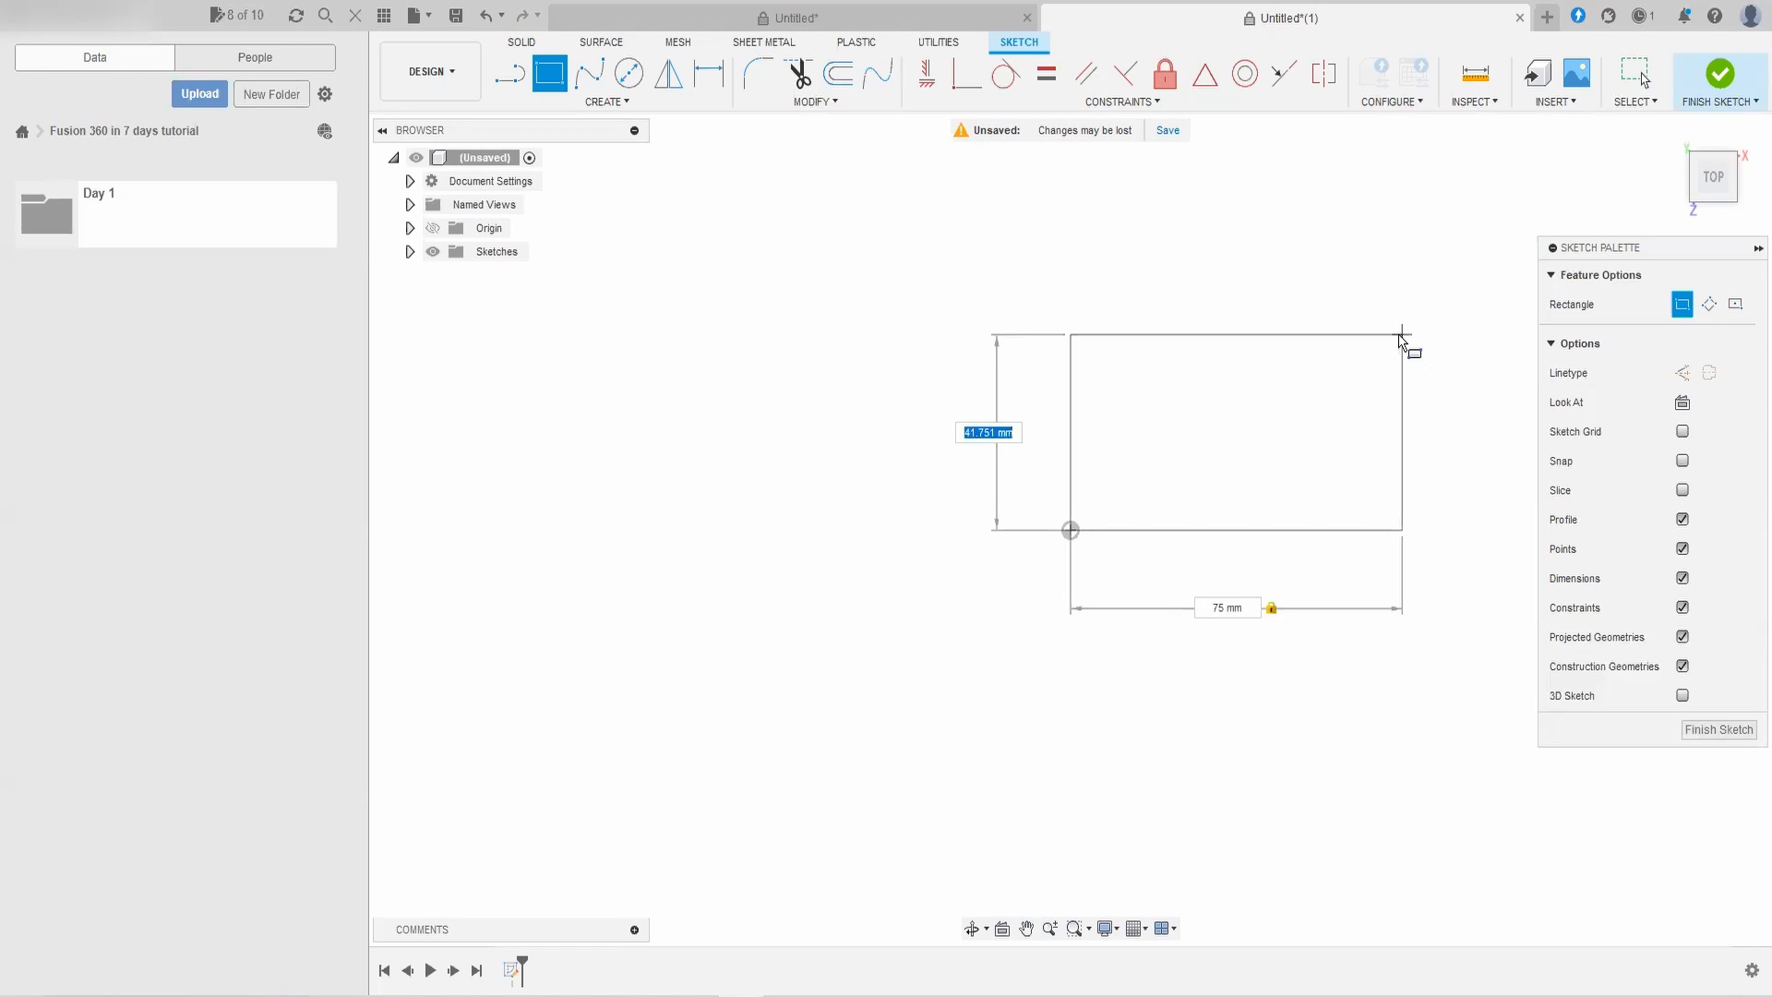
pyautogui.write('150')
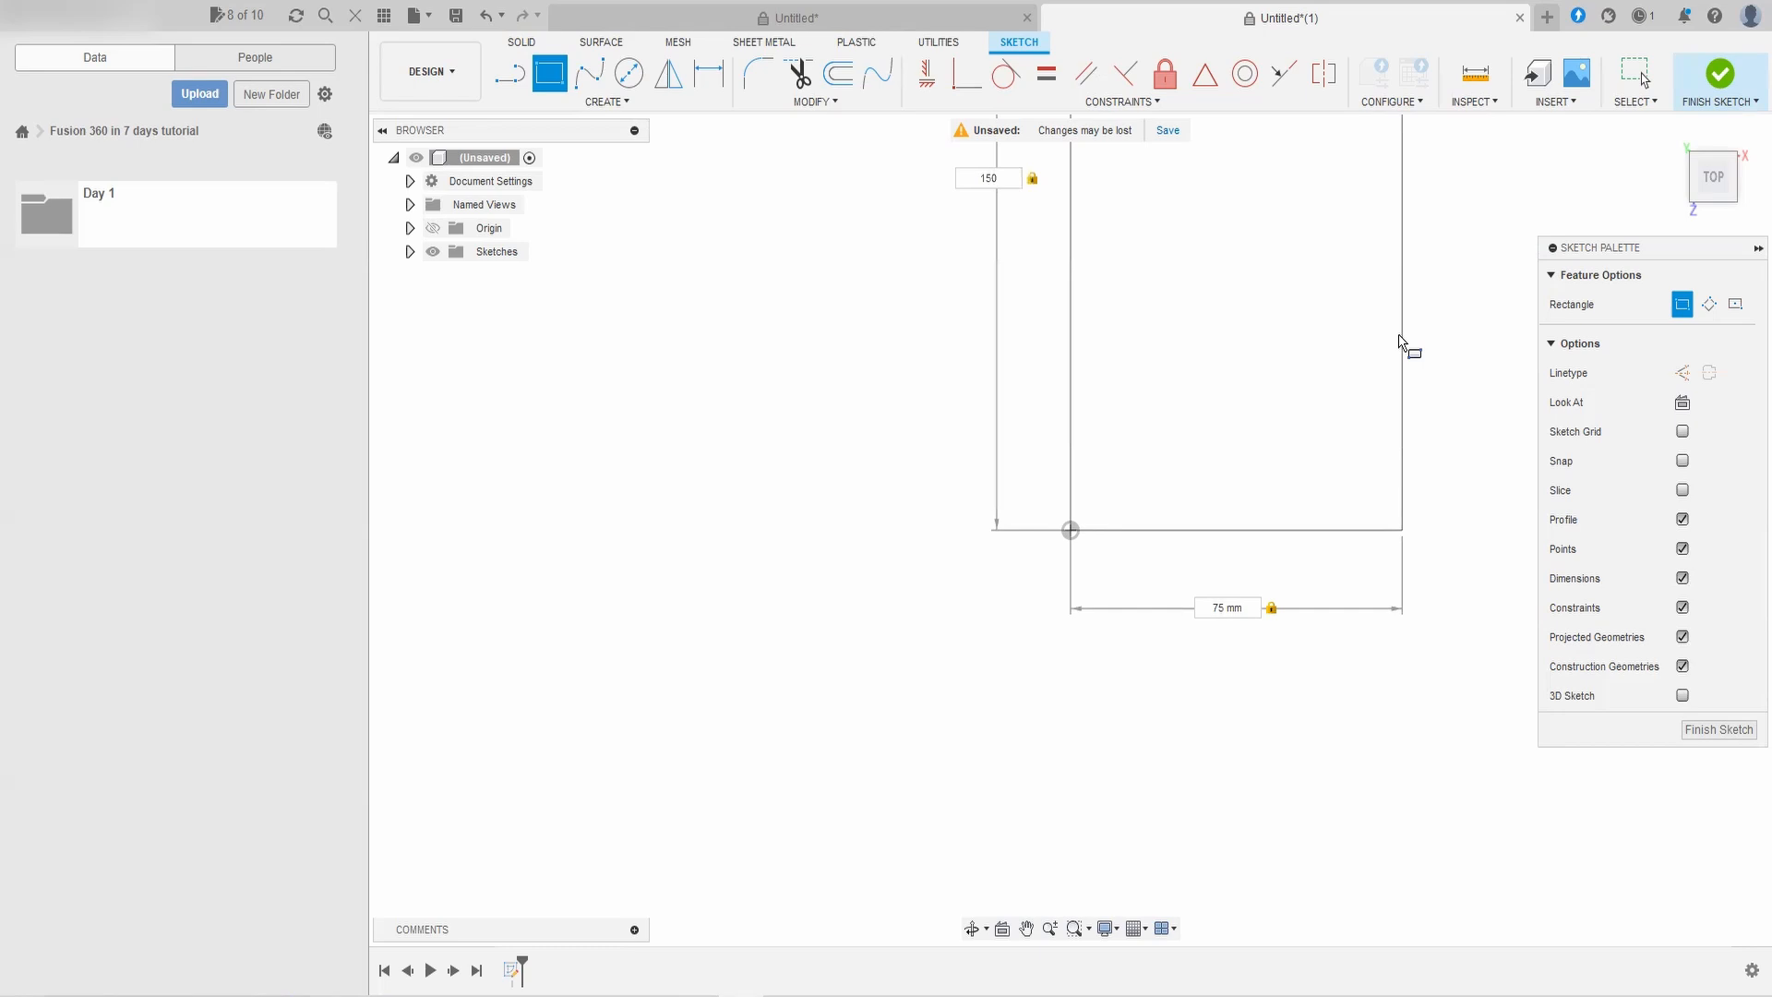
pyautogui.press('Return')
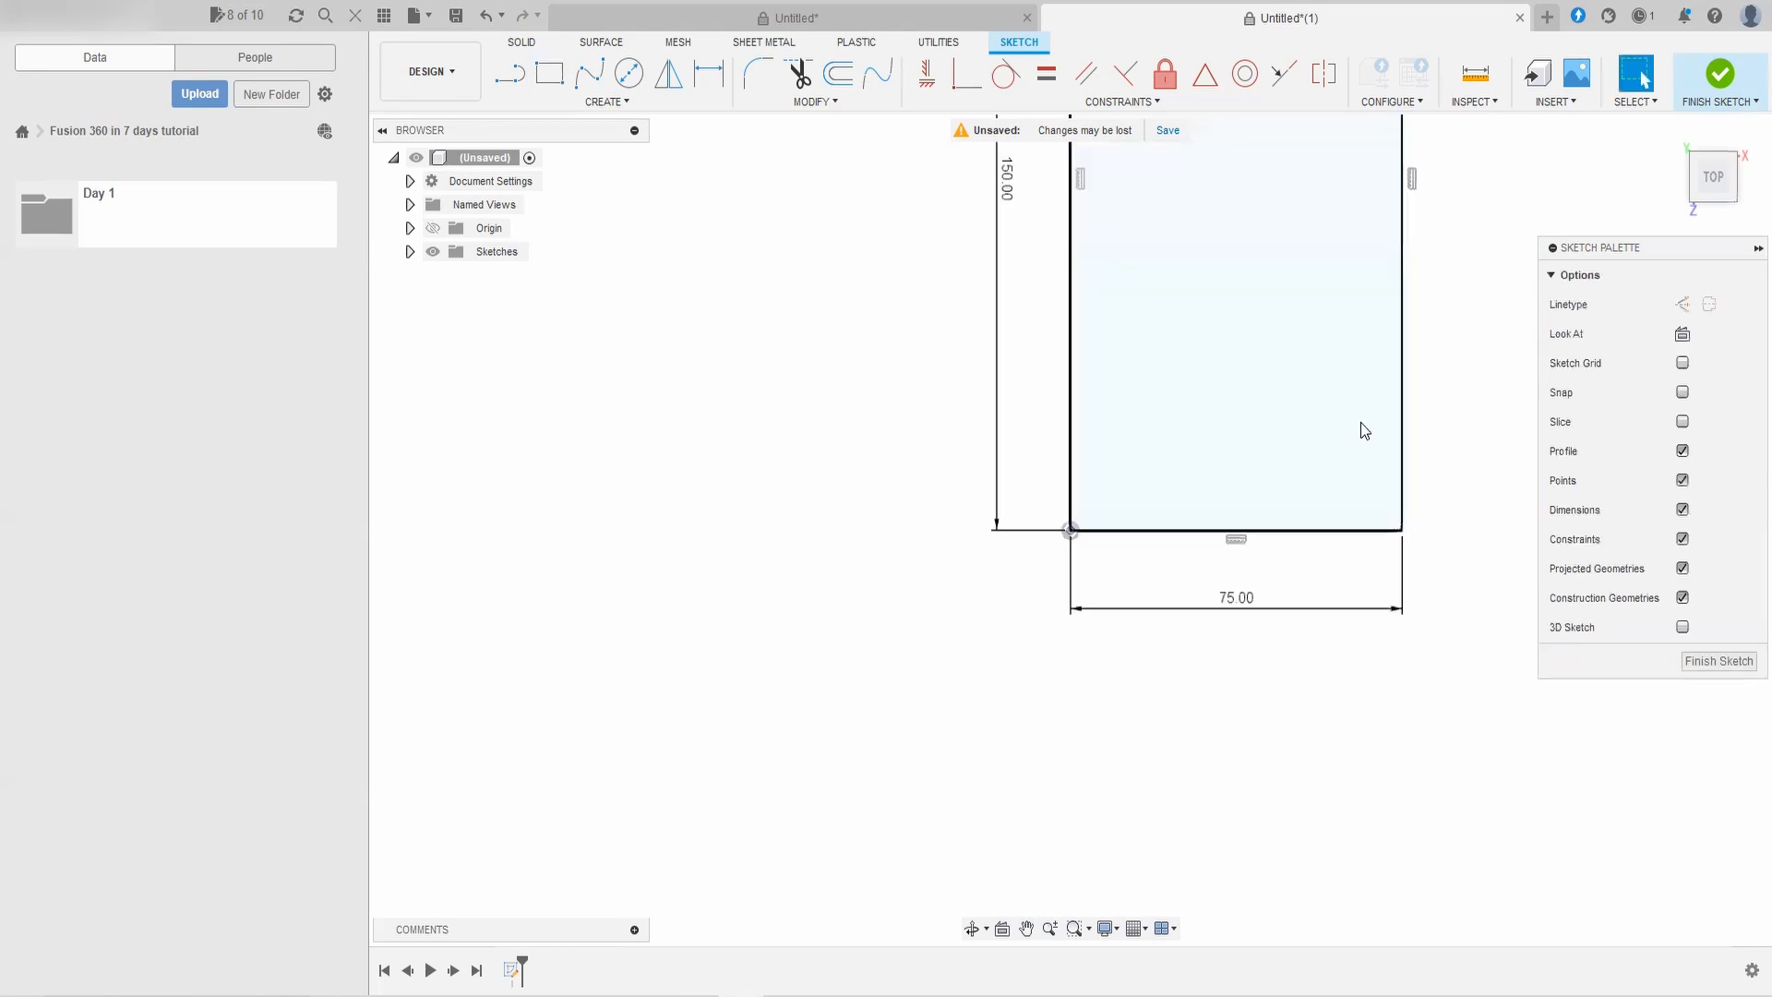
# Step: Rotate the top view a quarter turn so the rectangle's long side runs horizontally, and finish the sketch
pyautogui.scroll(-2, 1181, 859)
pyautogui.scroll(-2, 1206, 806)
pyautogui.scroll(1, 1377, 490)
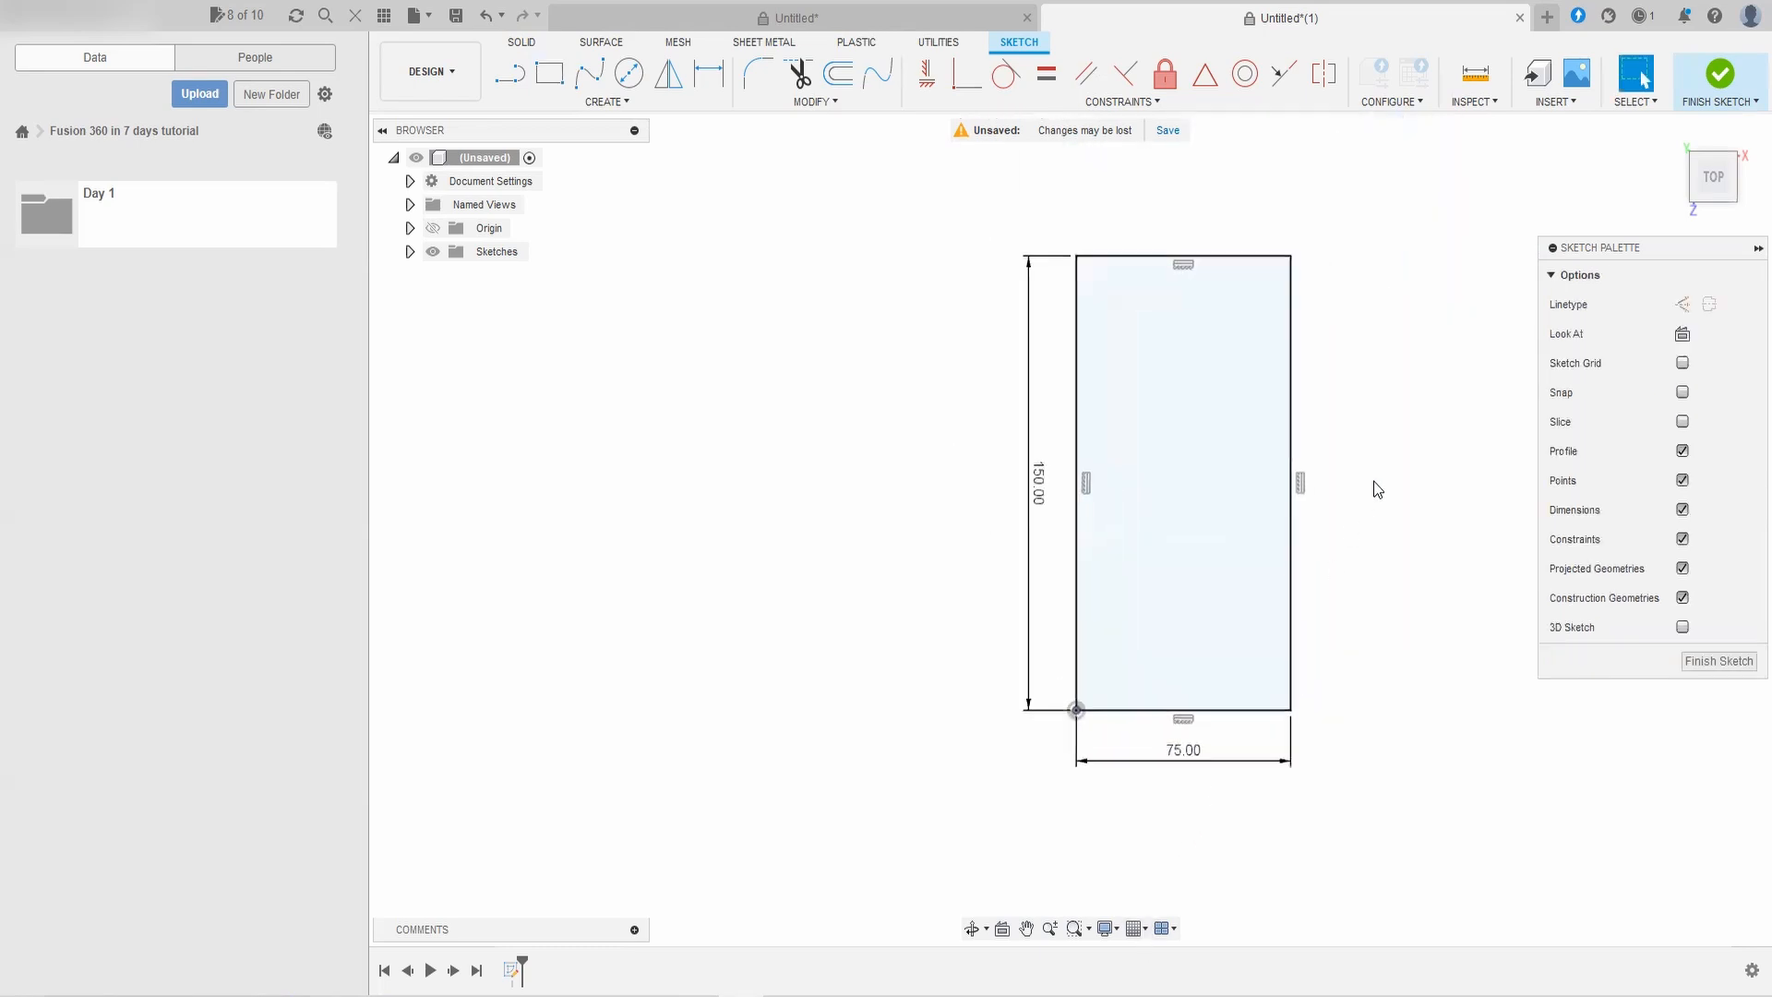
pyautogui.click(1754, 149)
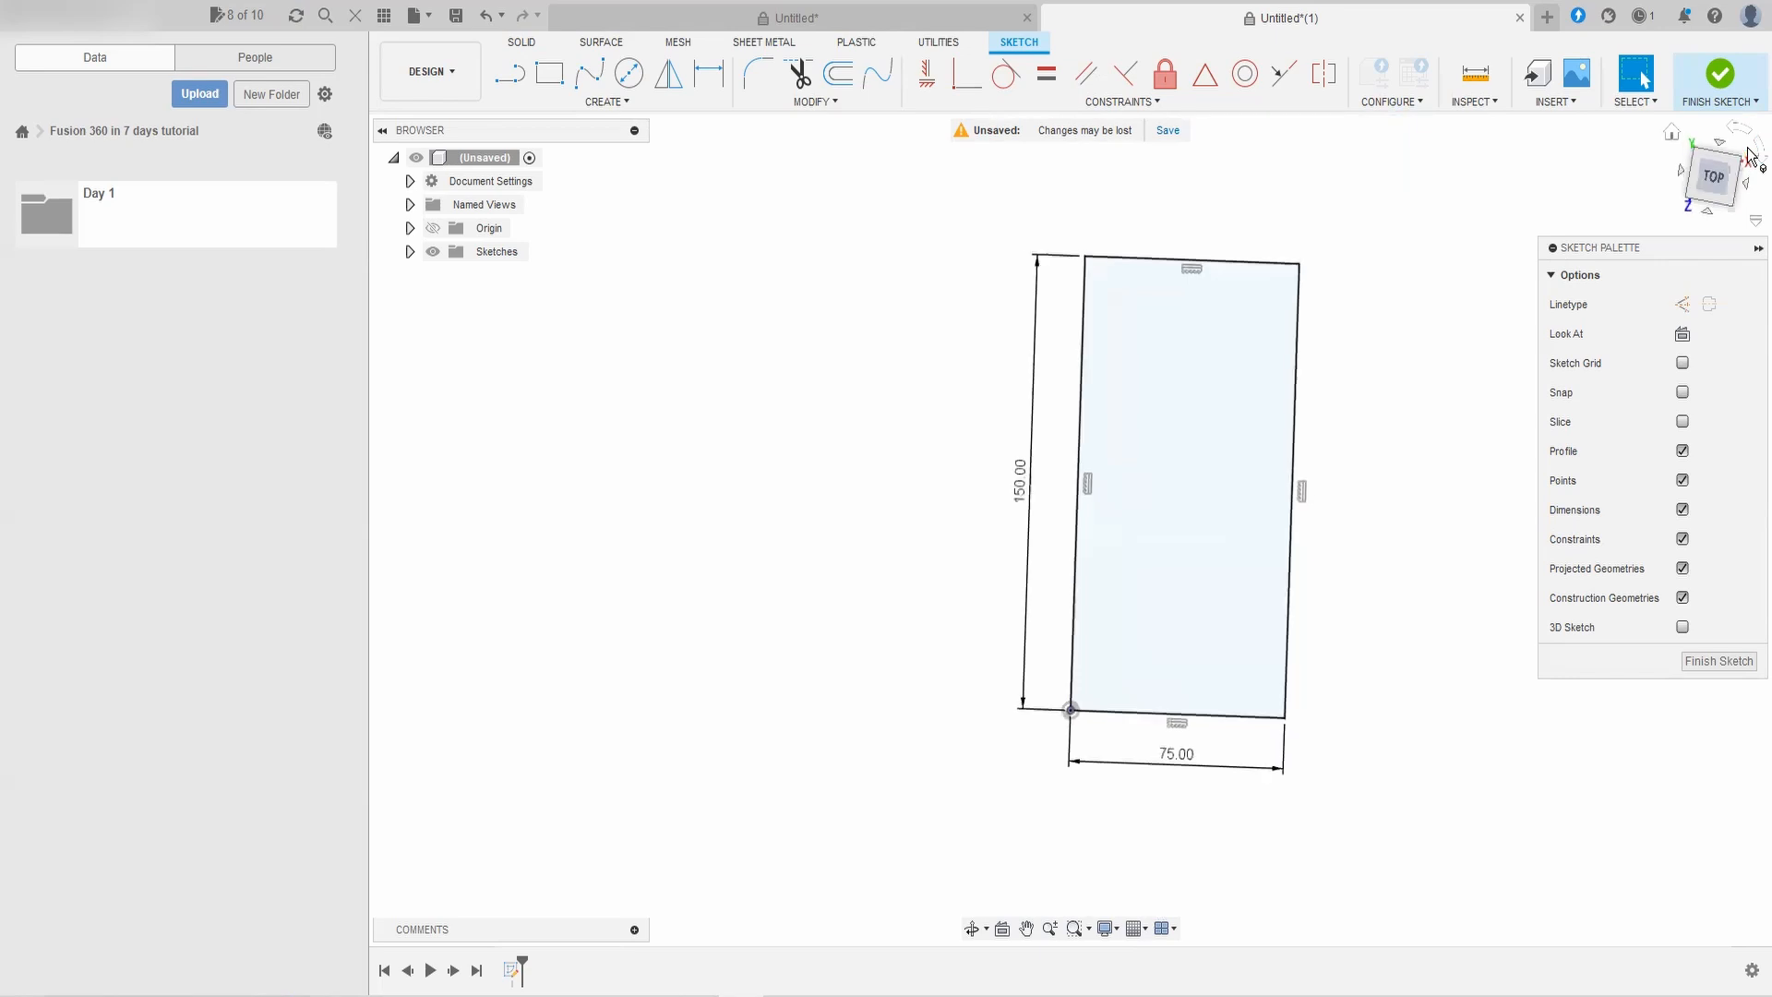
pyautogui.scroll(1, 1404, 776)
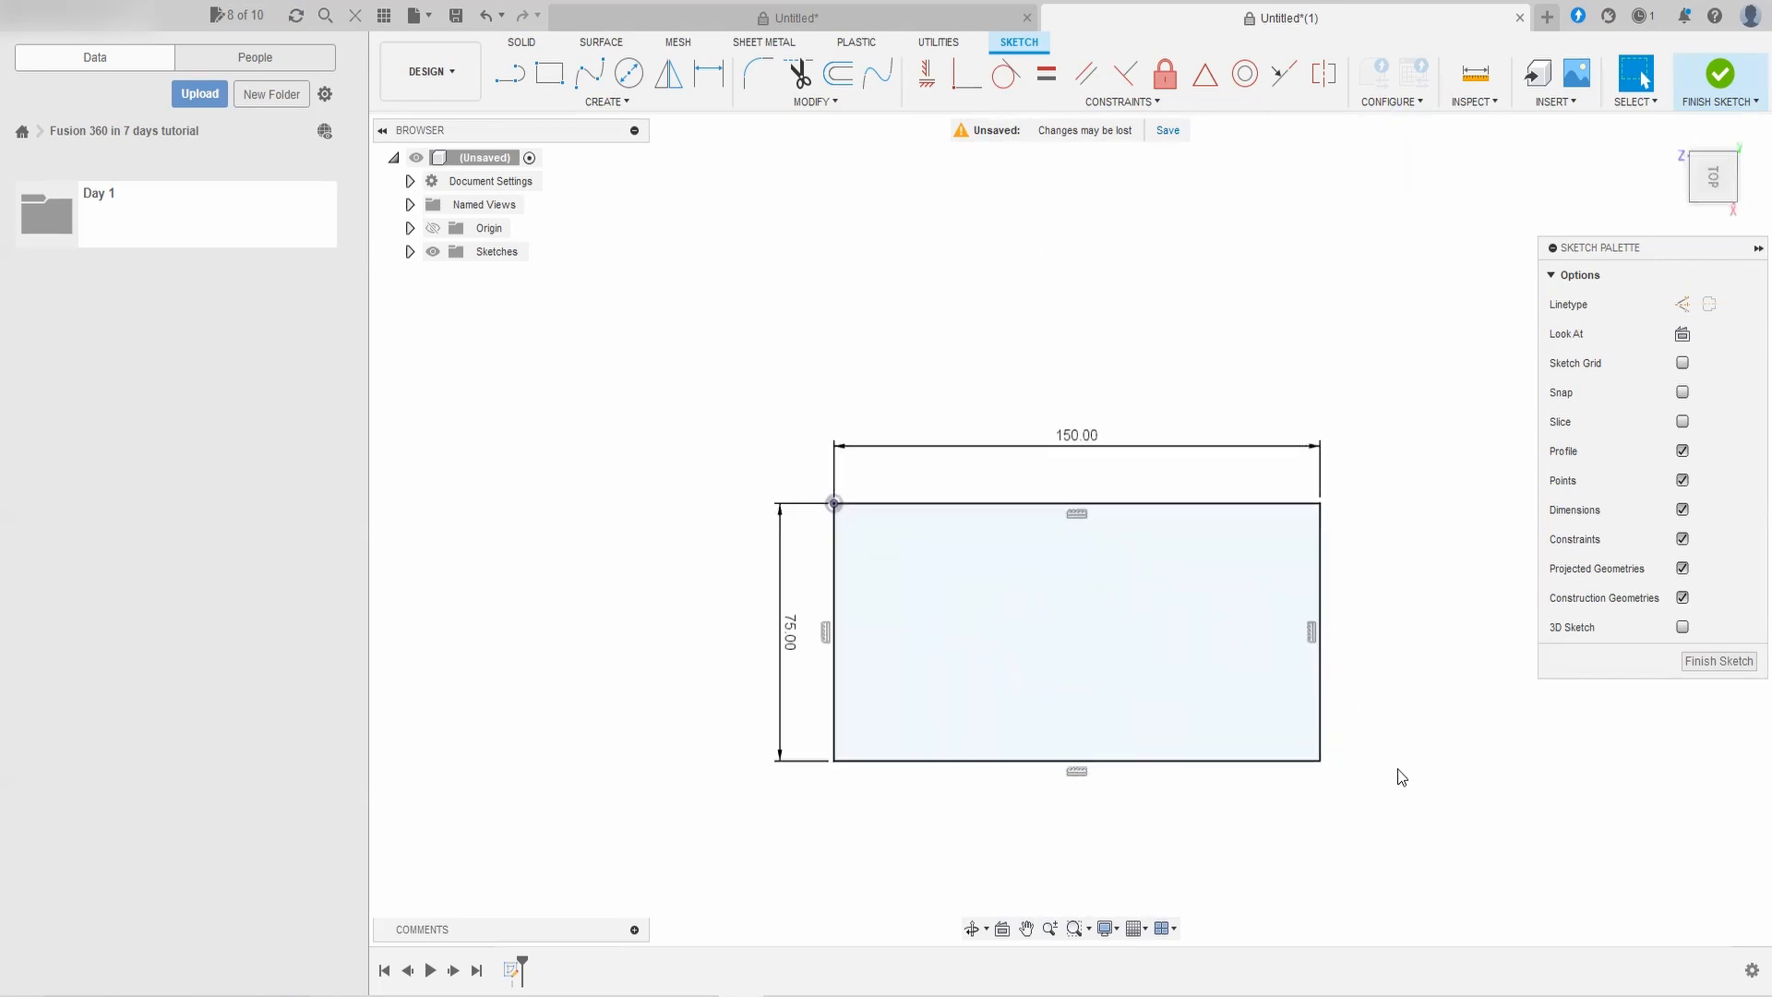
pyautogui.click(1720, 76)
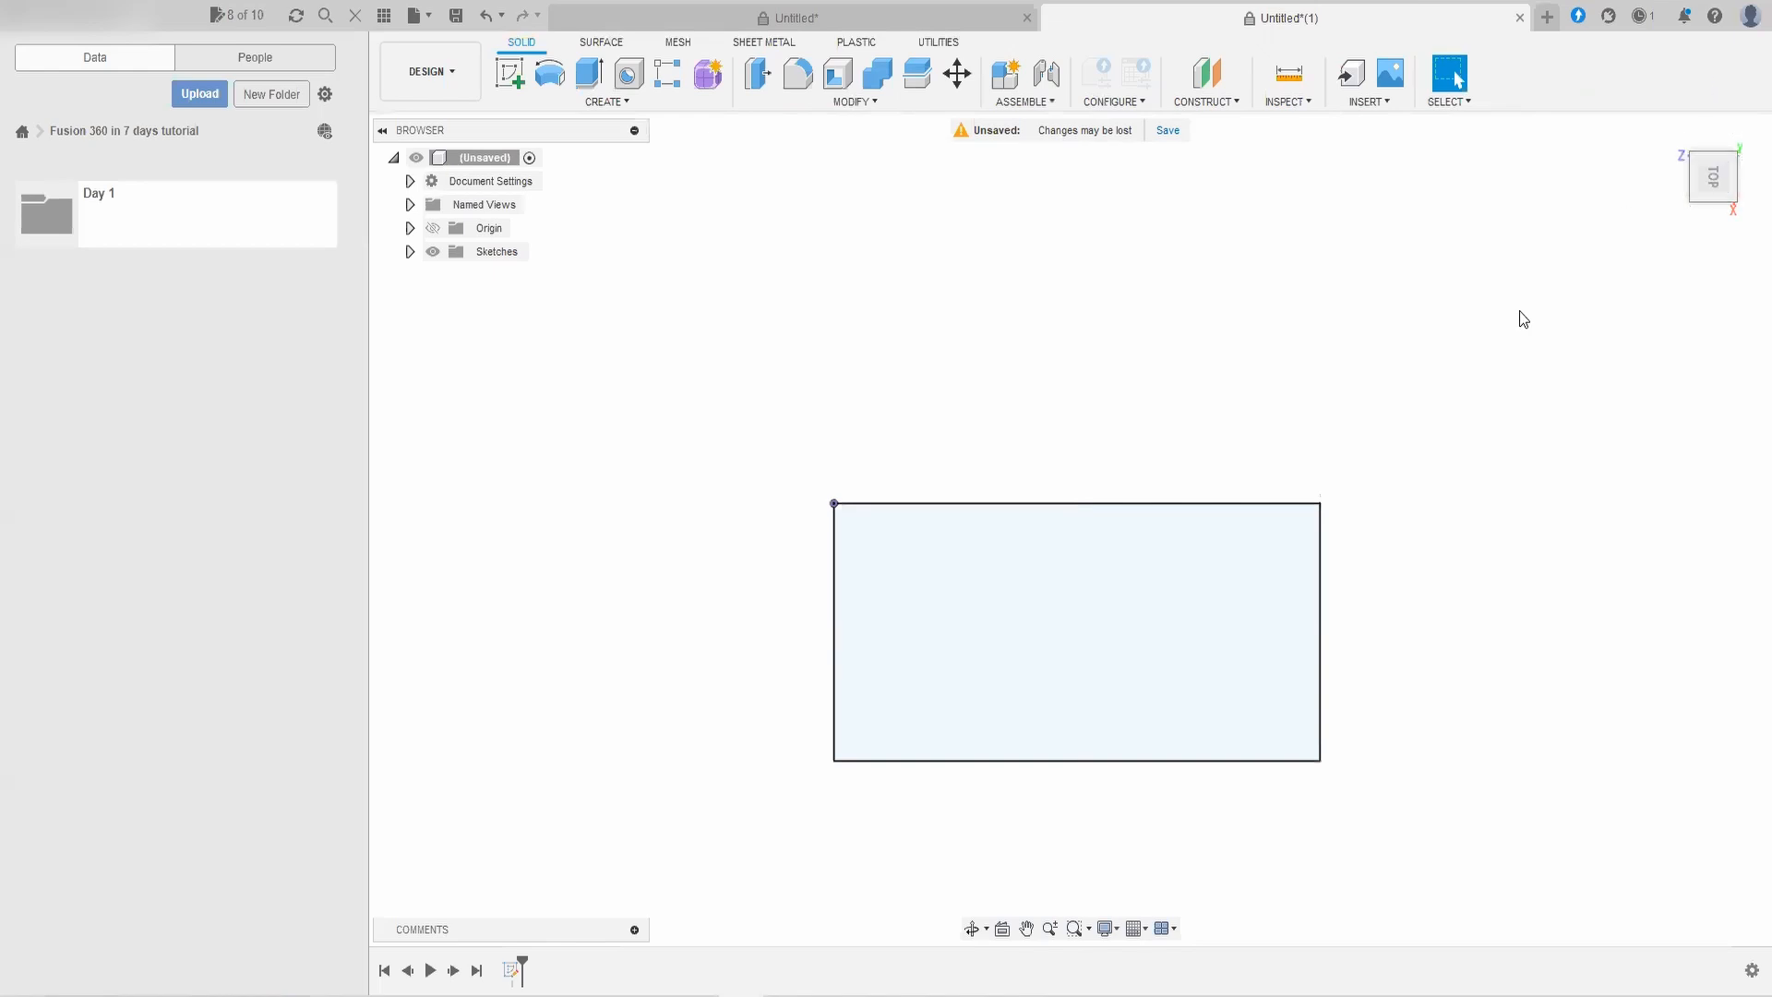
# Step: Extrude the rectangle profile upward on one side as a new body
pyautogui.click(589, 74)
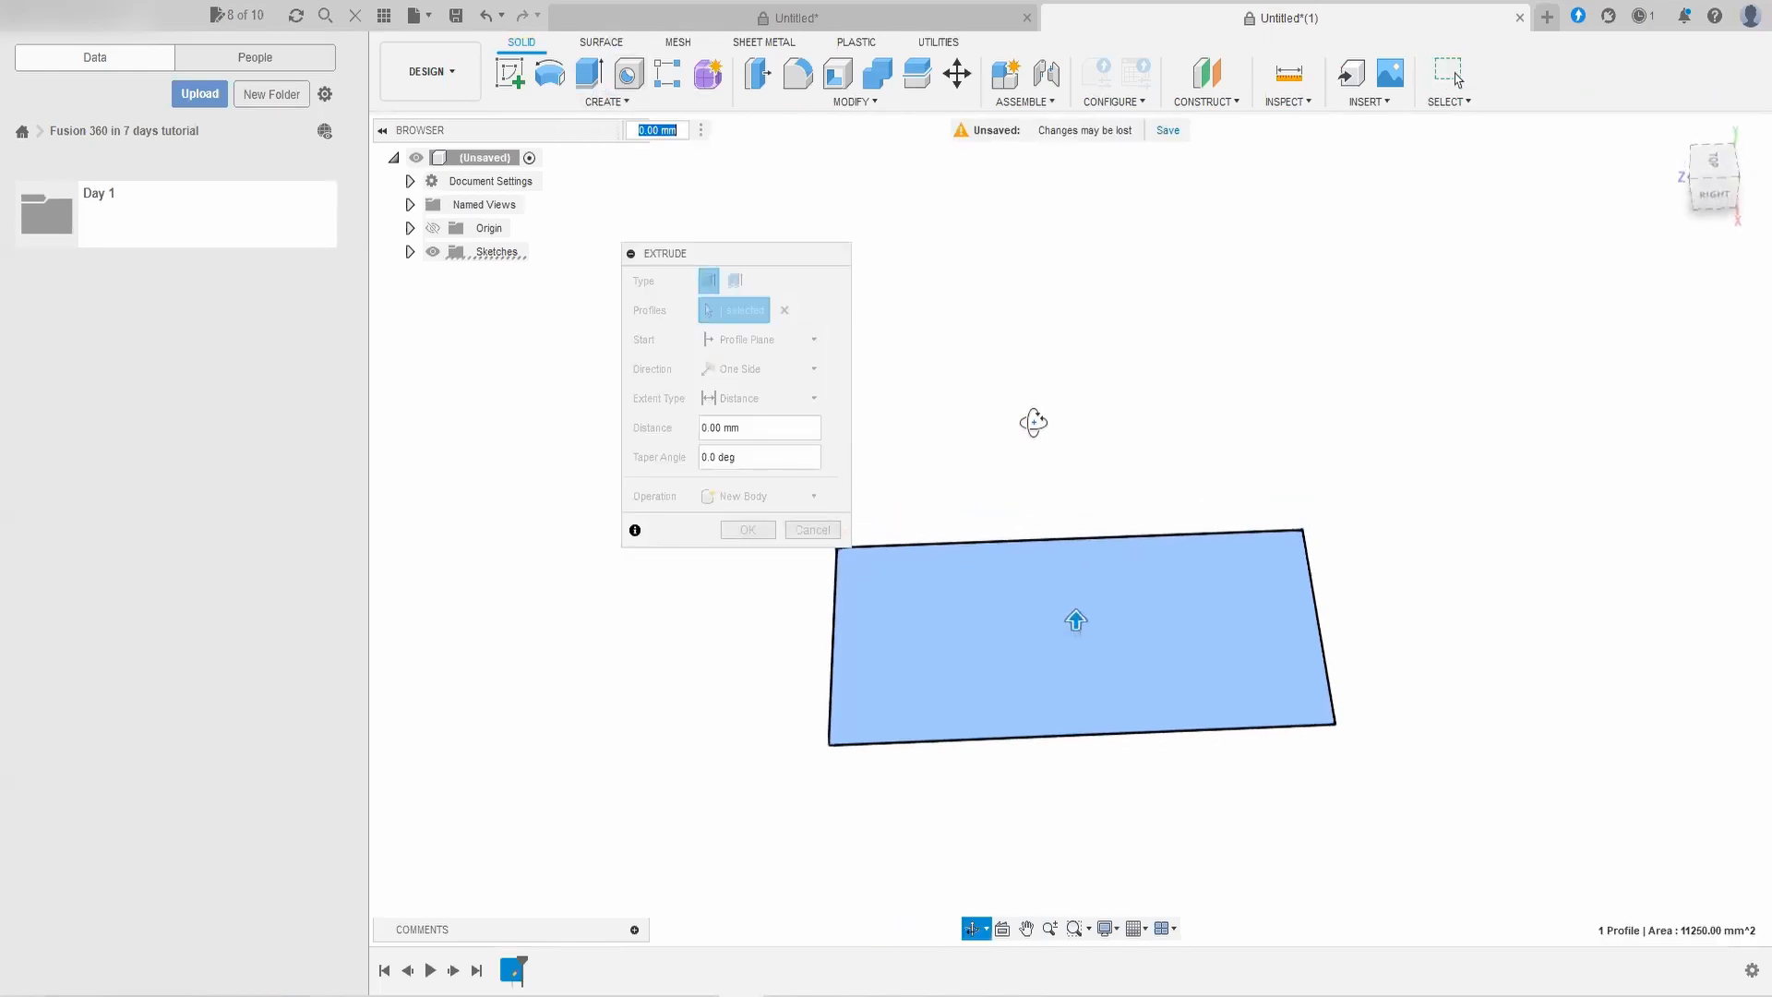
pyautogui.moveTo(1077, 613); pyautogui.dragTo(1076, 561)
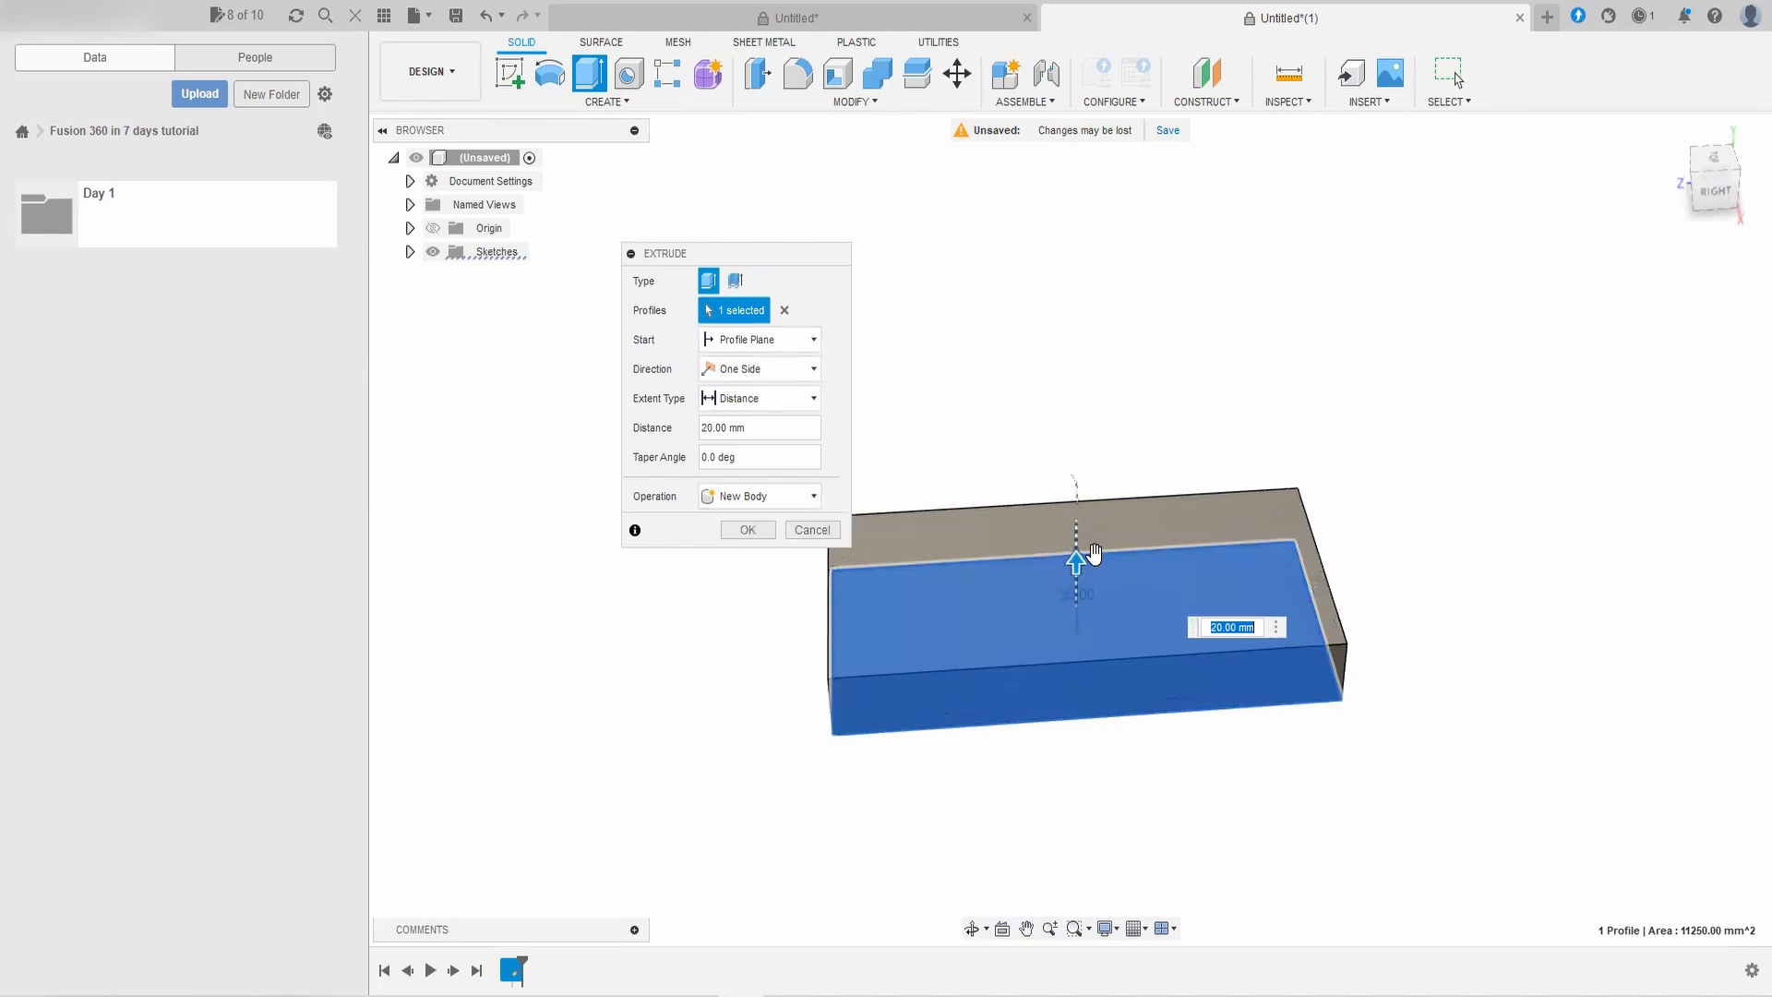
pyautogui.write('20')
pyautogui.press('Return')
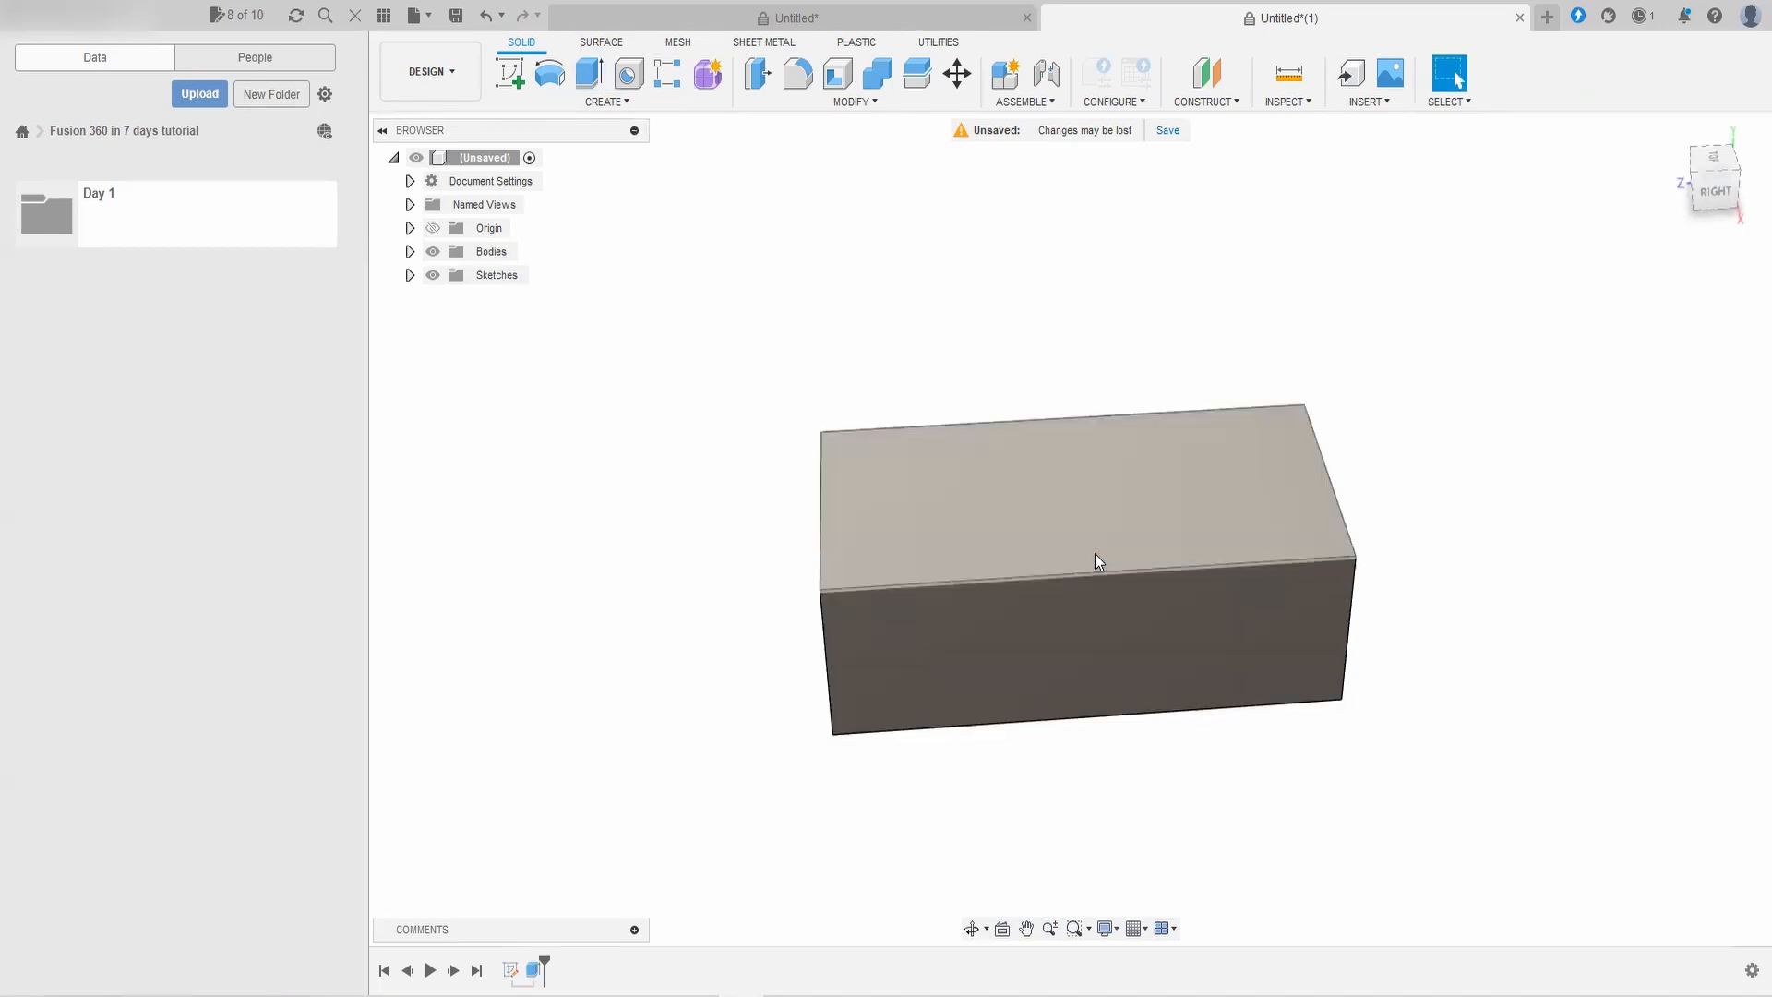
pyautogui.keyDown('shift'); pyautogui.moveTo(1095, 552); pyautogui.dragTo(1375, 570, button='middle'); pyautogui.keyUp('shift')
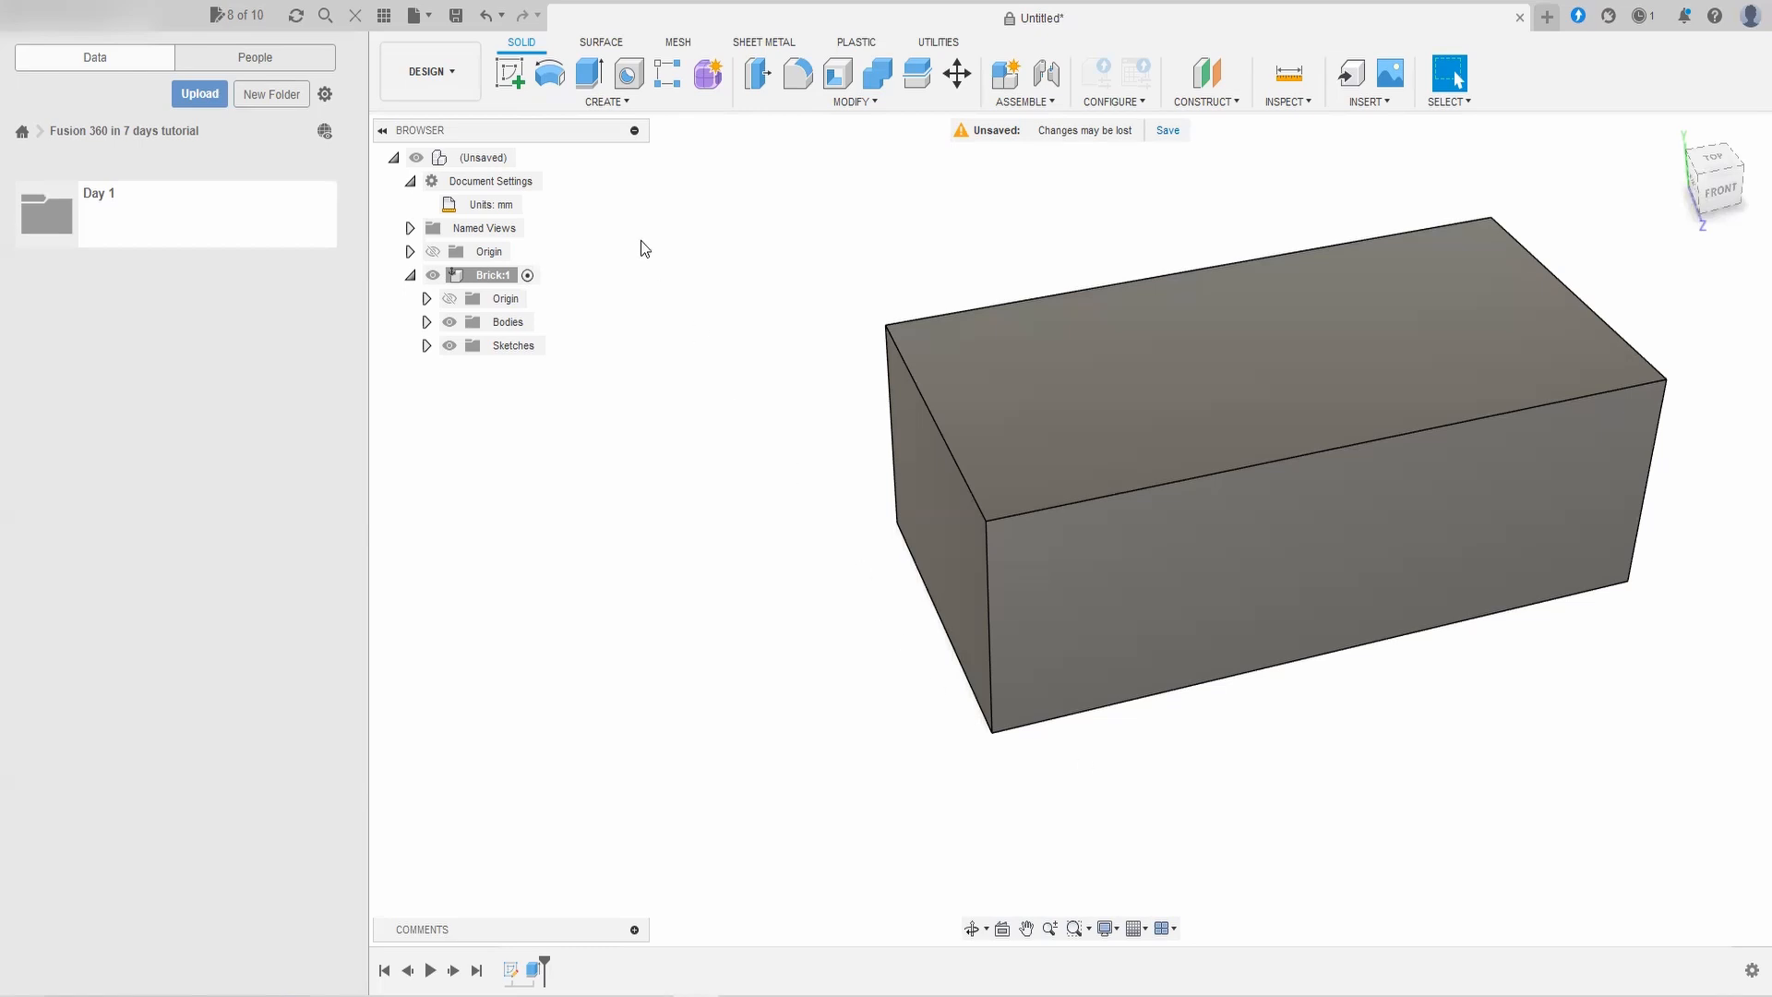
# Step: Start a sketch on the top face of the brick in the original design
pyautogui.click(510, 79)
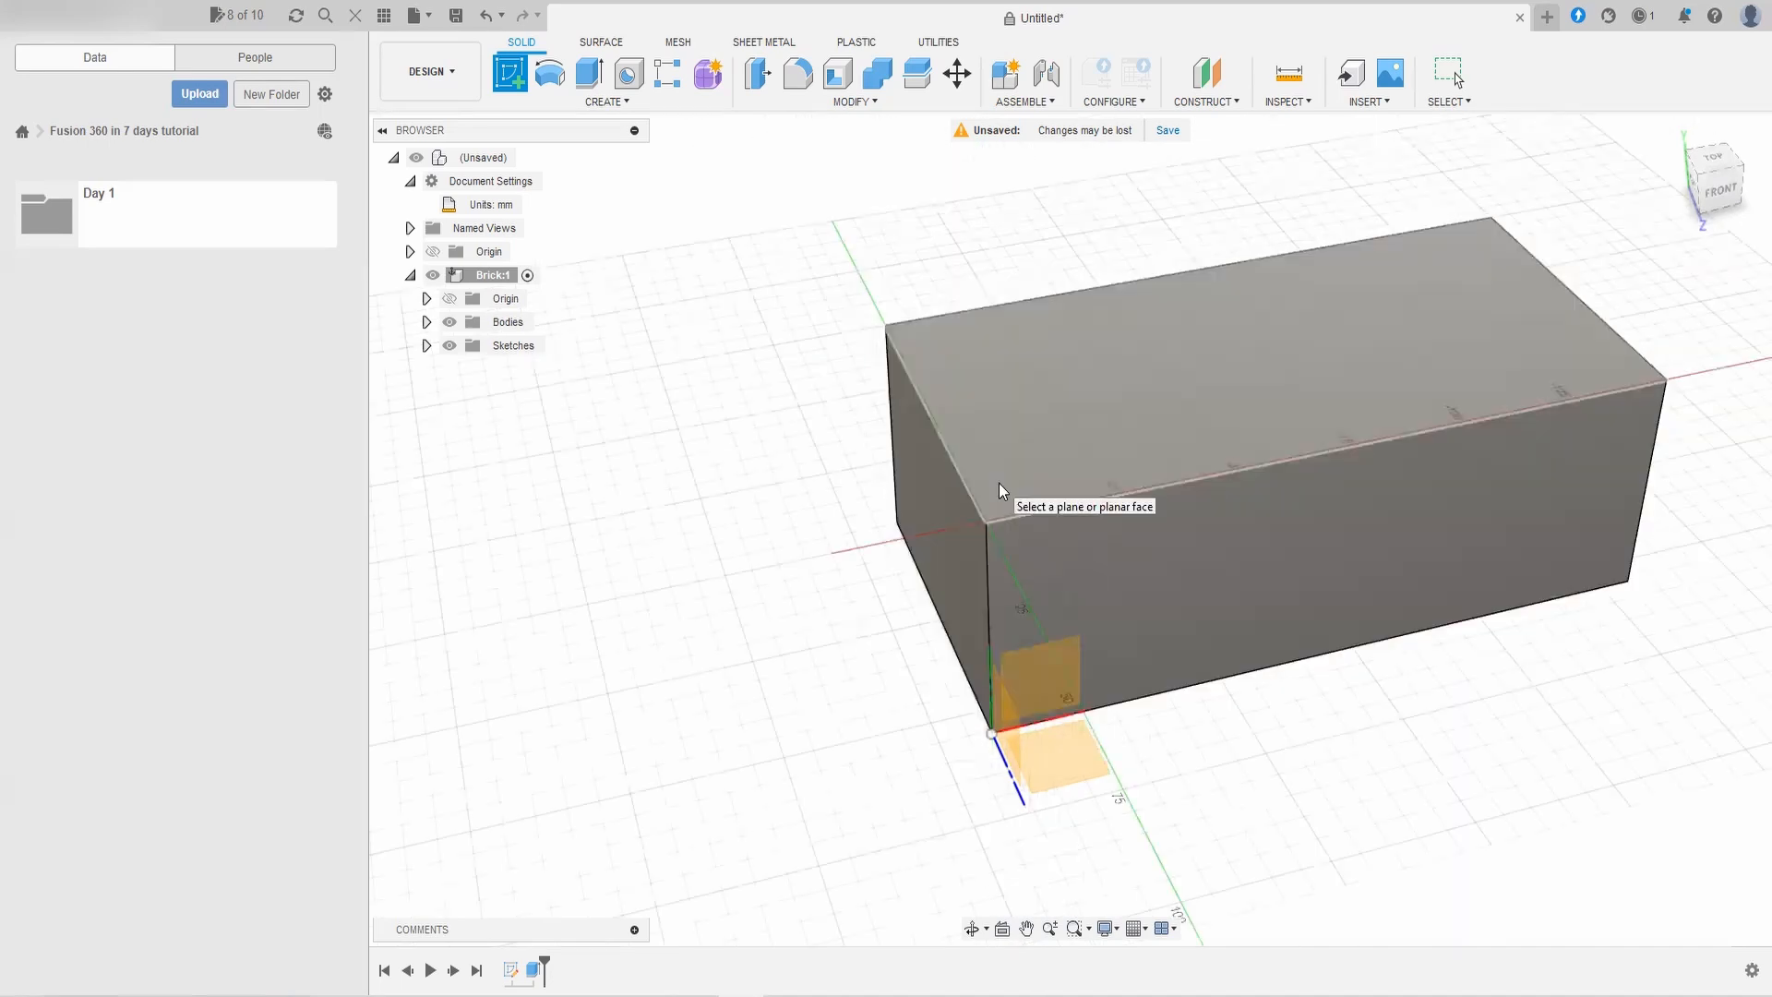
pyautogui.click(1017, 452)
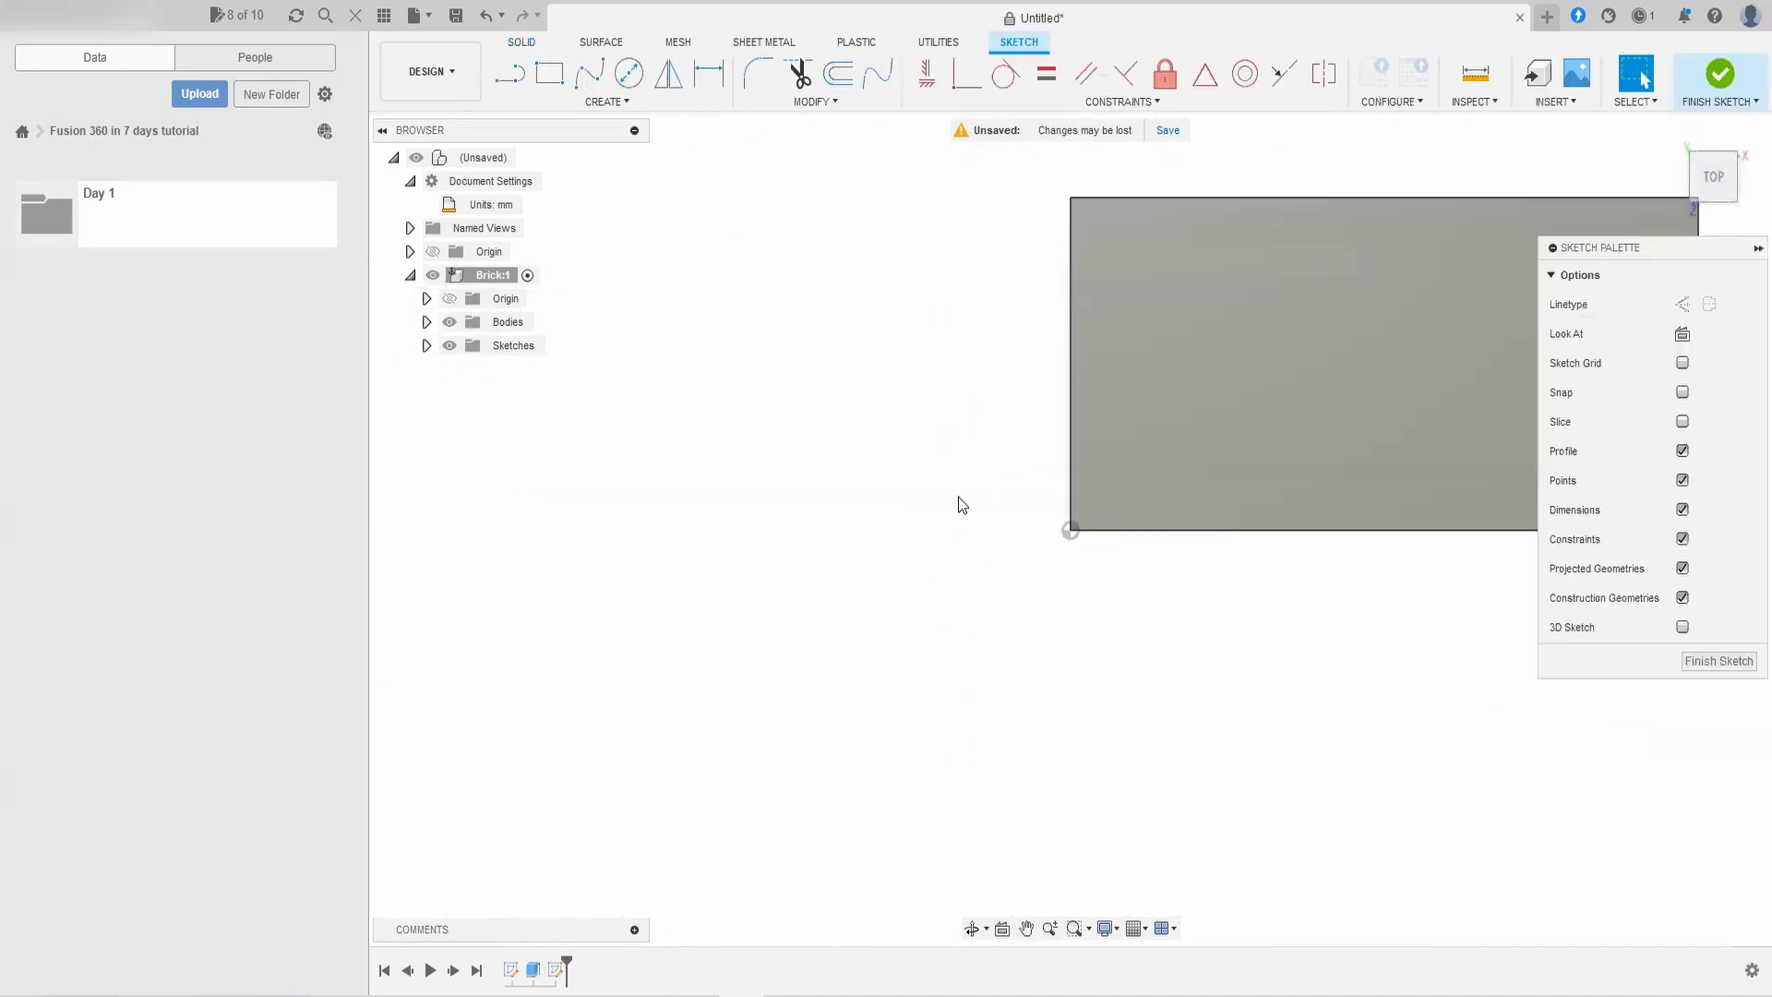
pyautogui.scroll(-3, 740, 678)
pyautogui.scroll(5, 1144, 583)
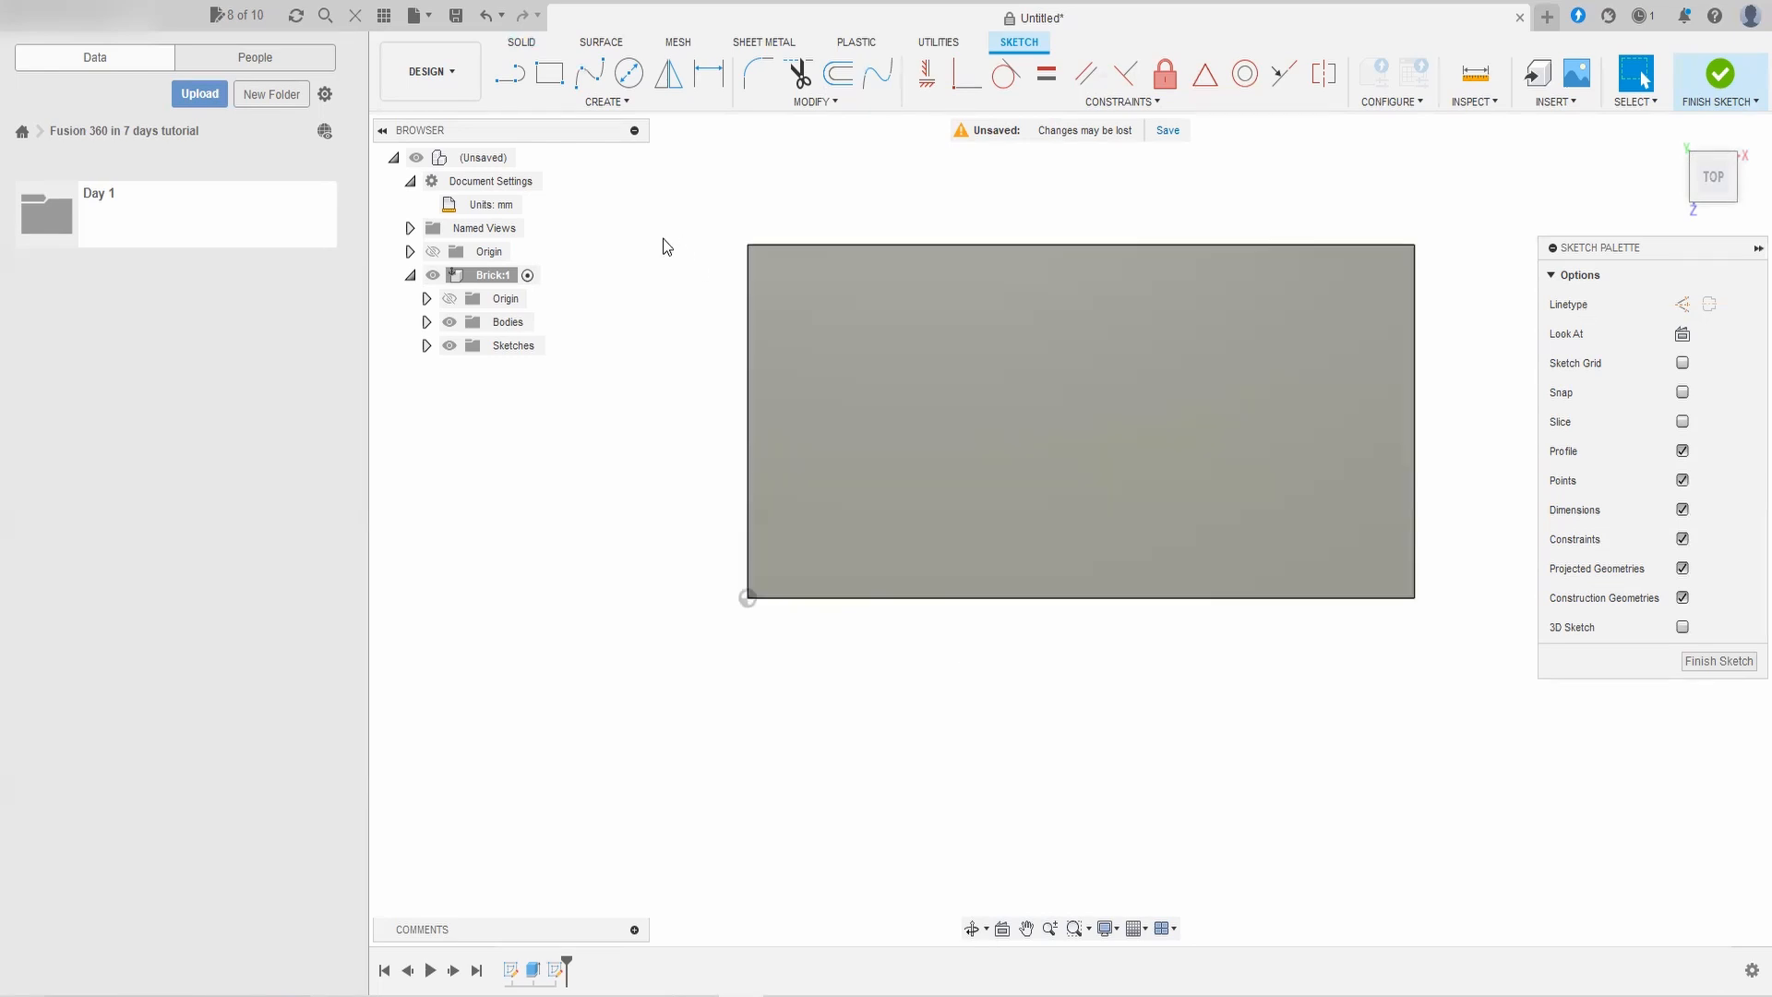
# Step: Sketch a center-diameter circle of 25 mm on the left part of the brick's top face
pyautogui.click(632, 103)
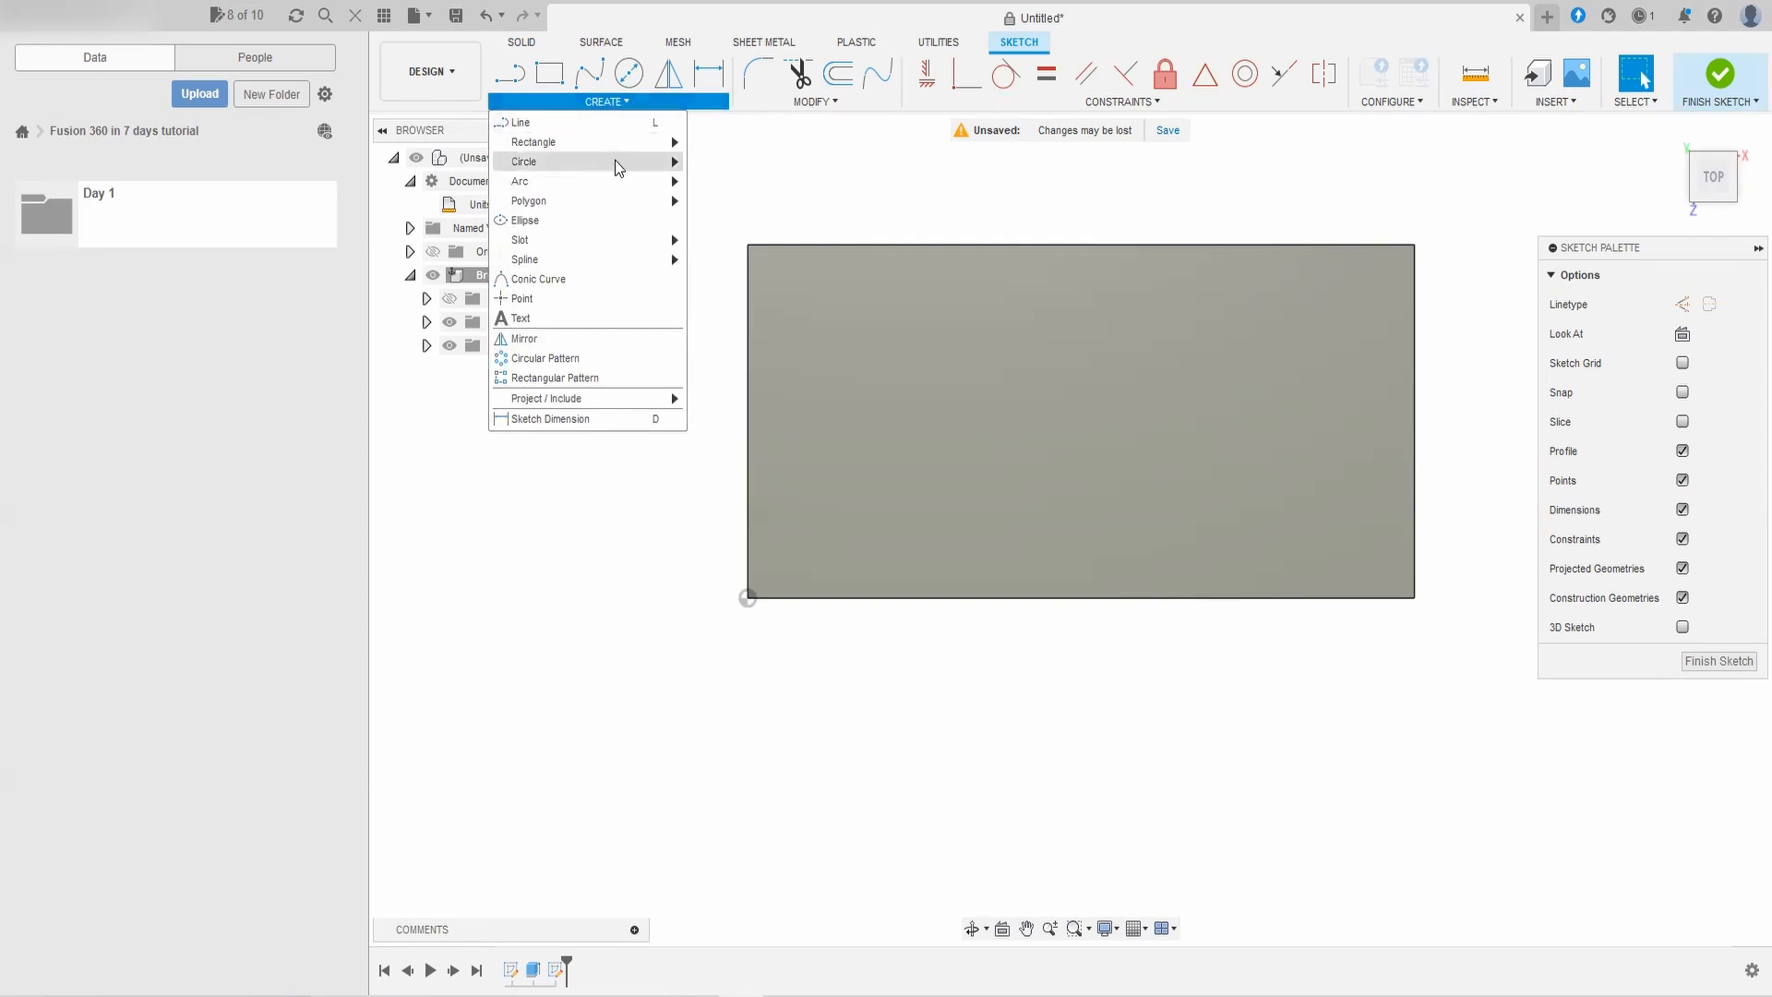
pyautogui.moveTo(616, 163)
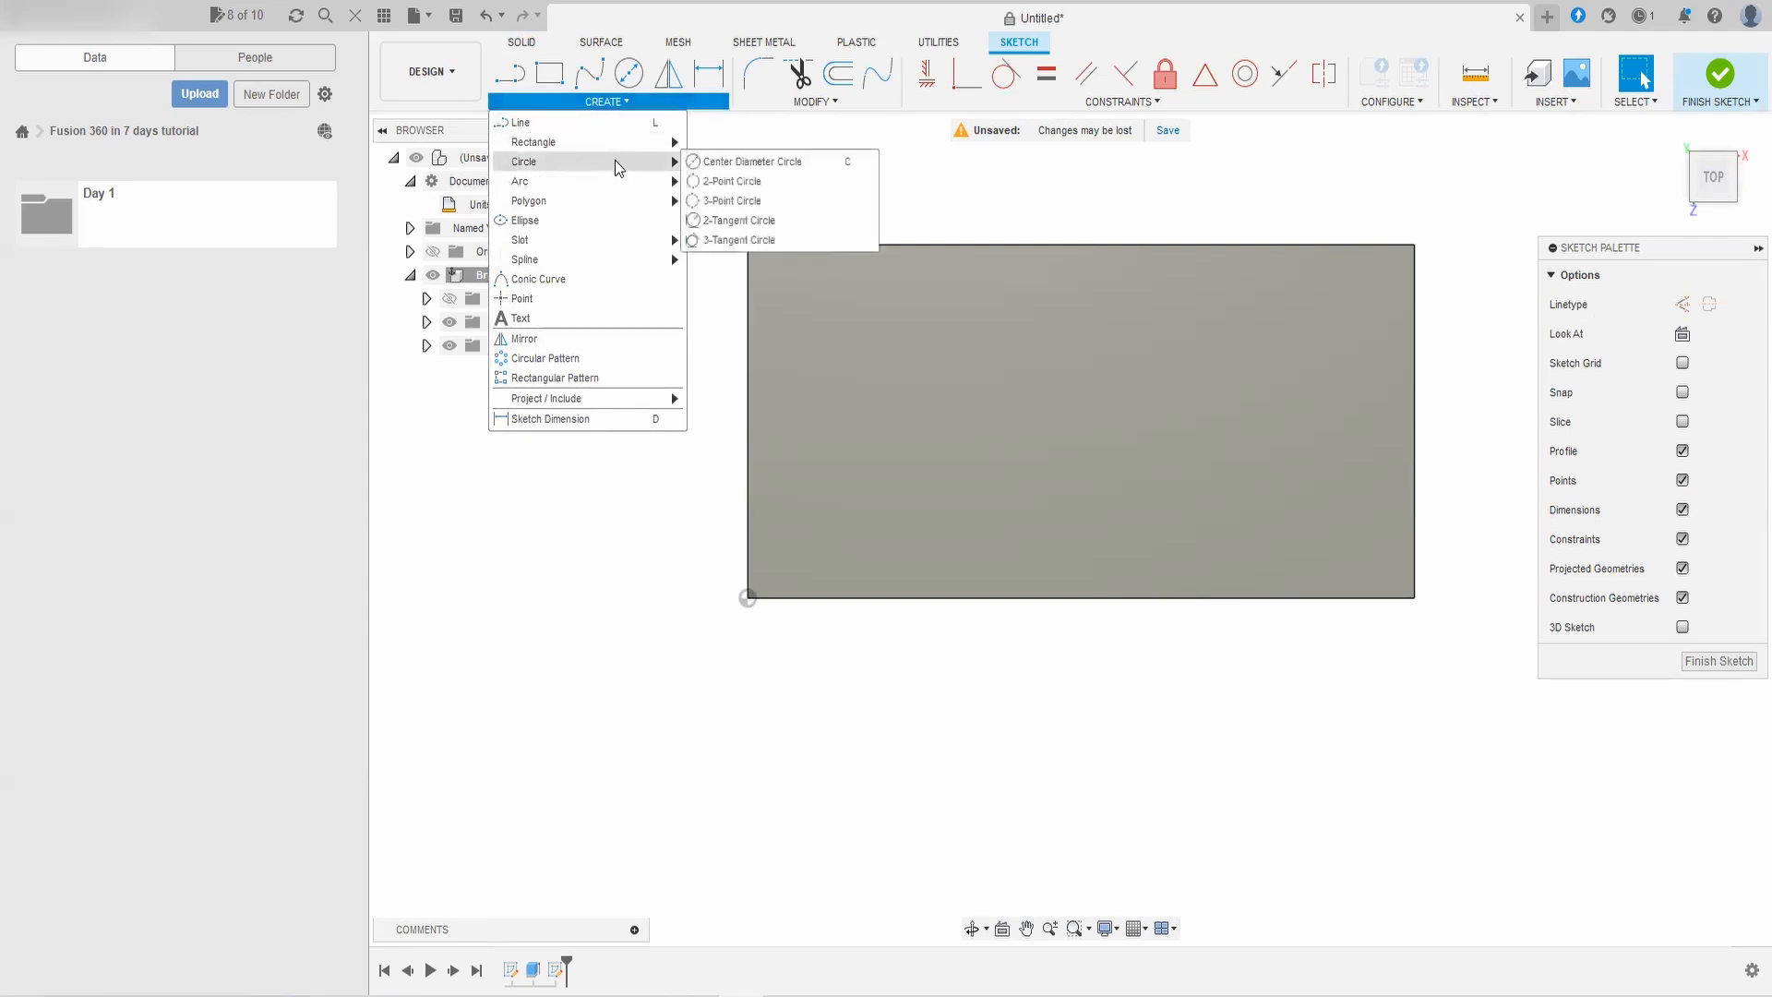
pyautogui.click(819, 162)
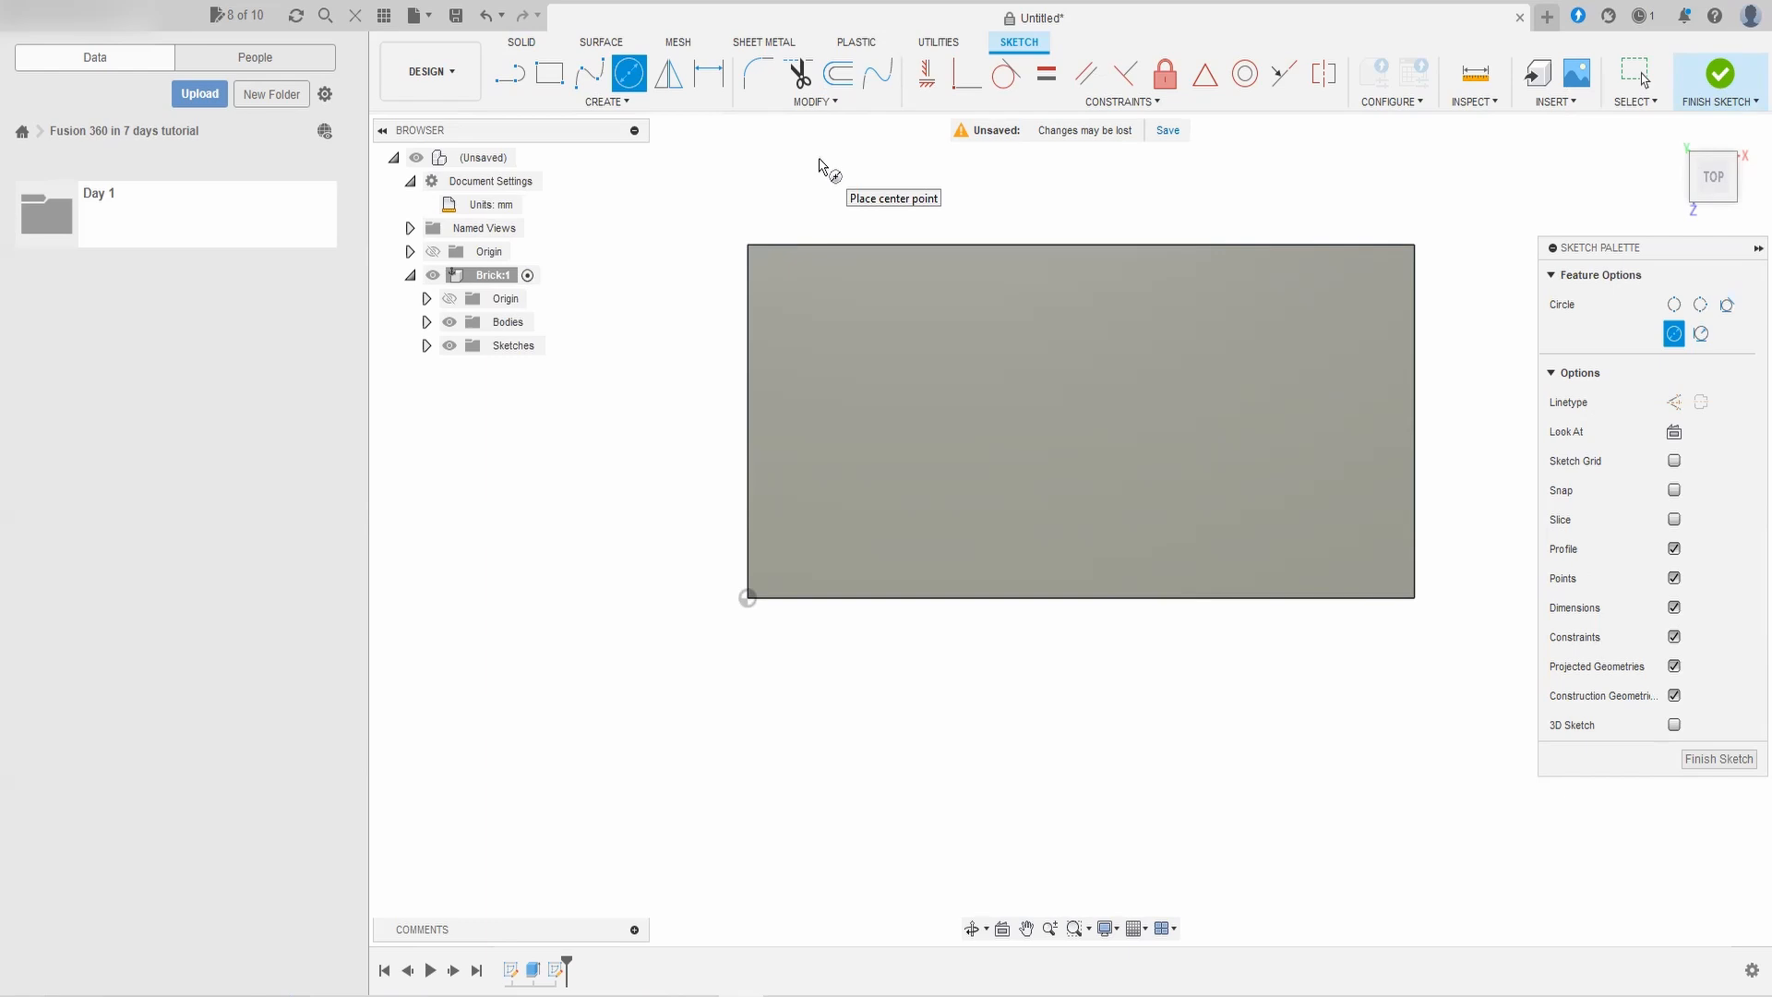
pyautogui.click(871, 423)
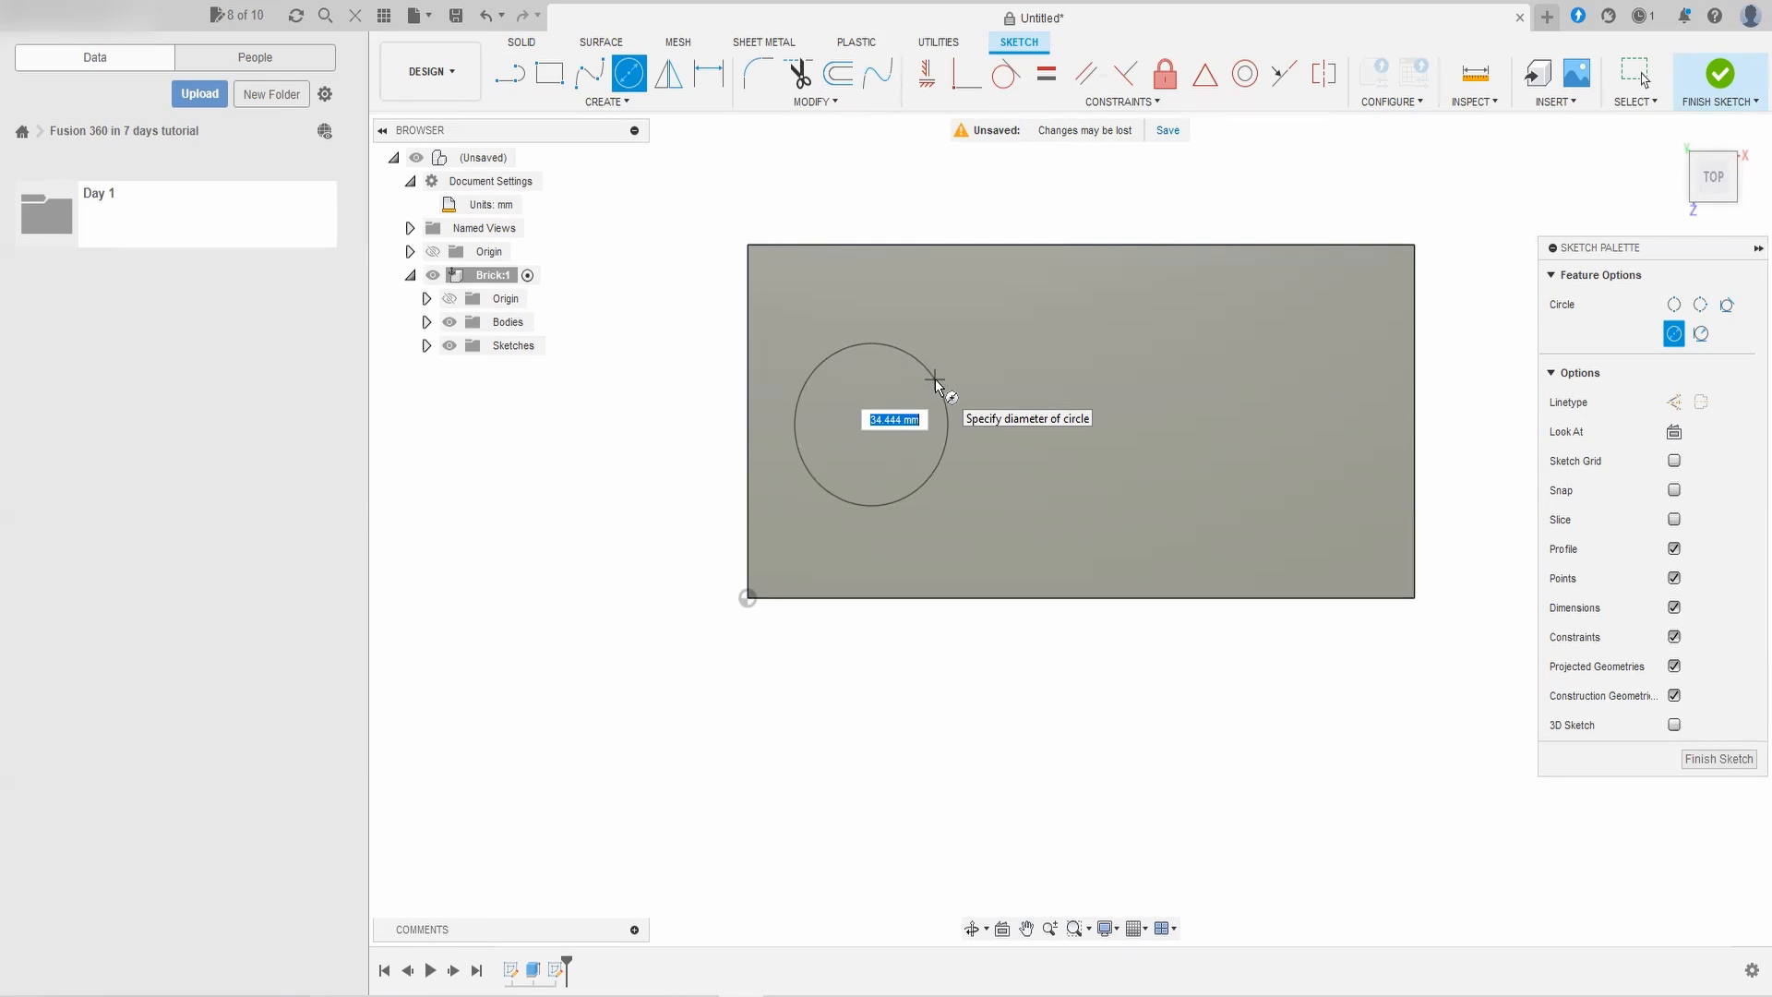
pyautogui.write('25')
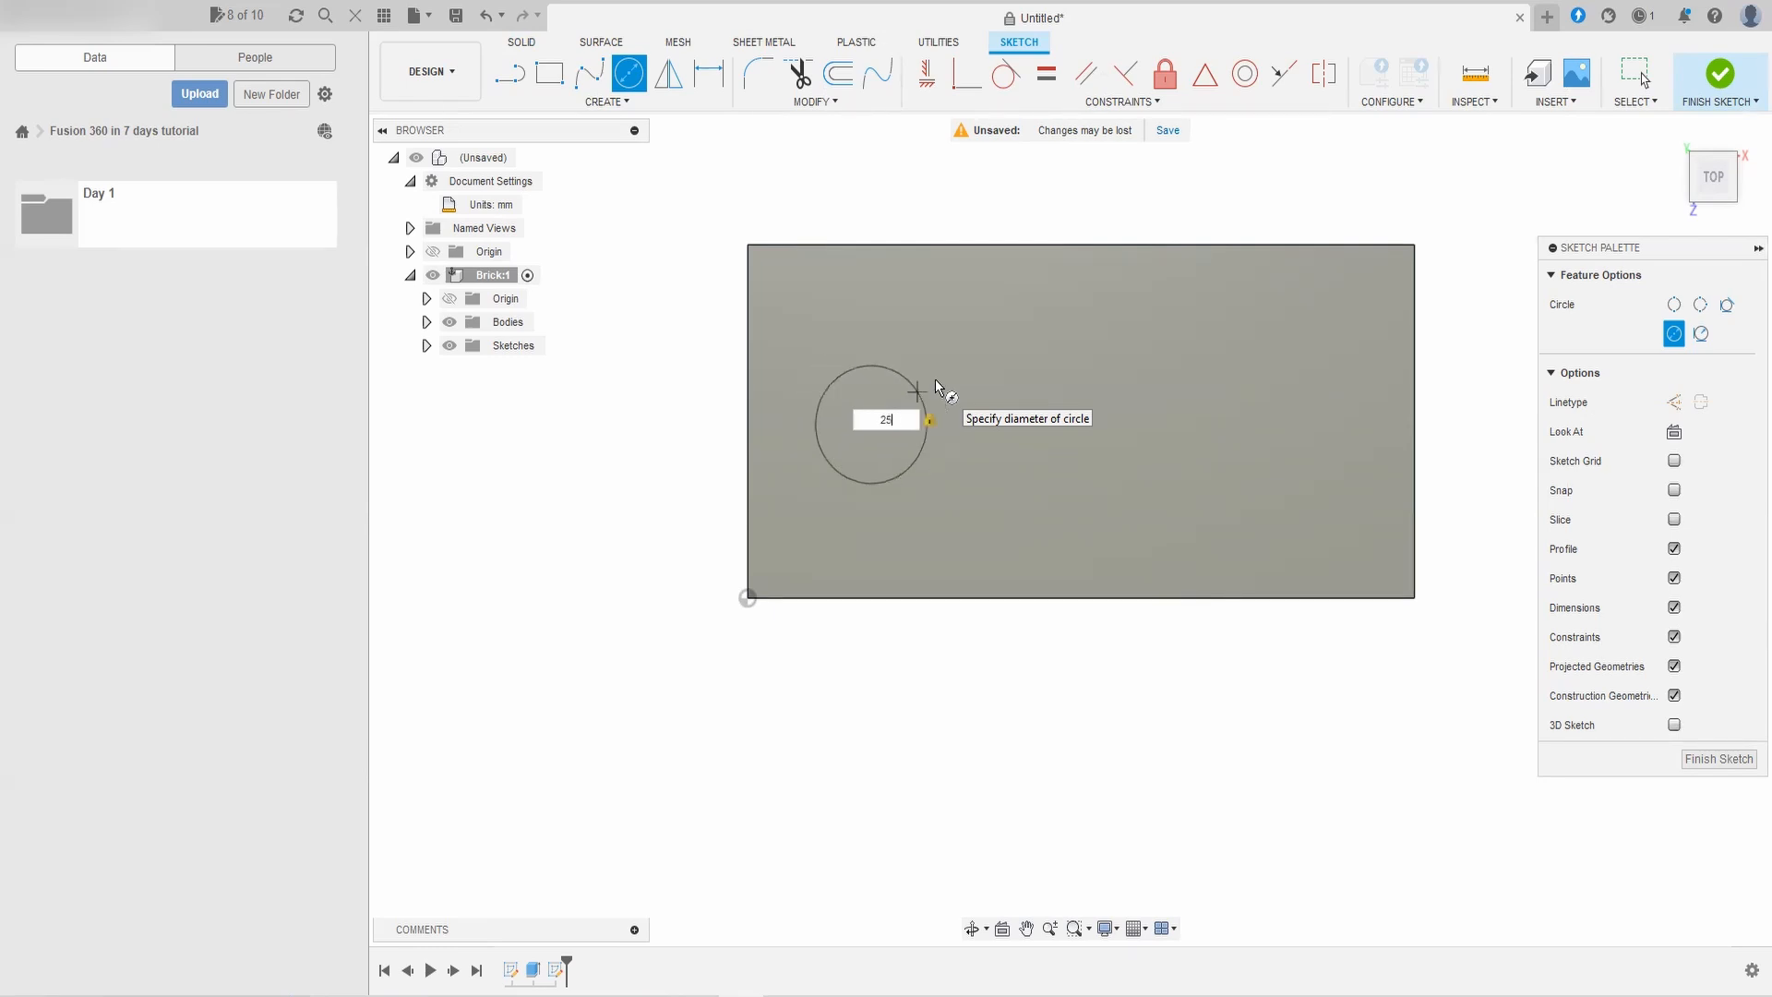
pyautogui.press('Return')
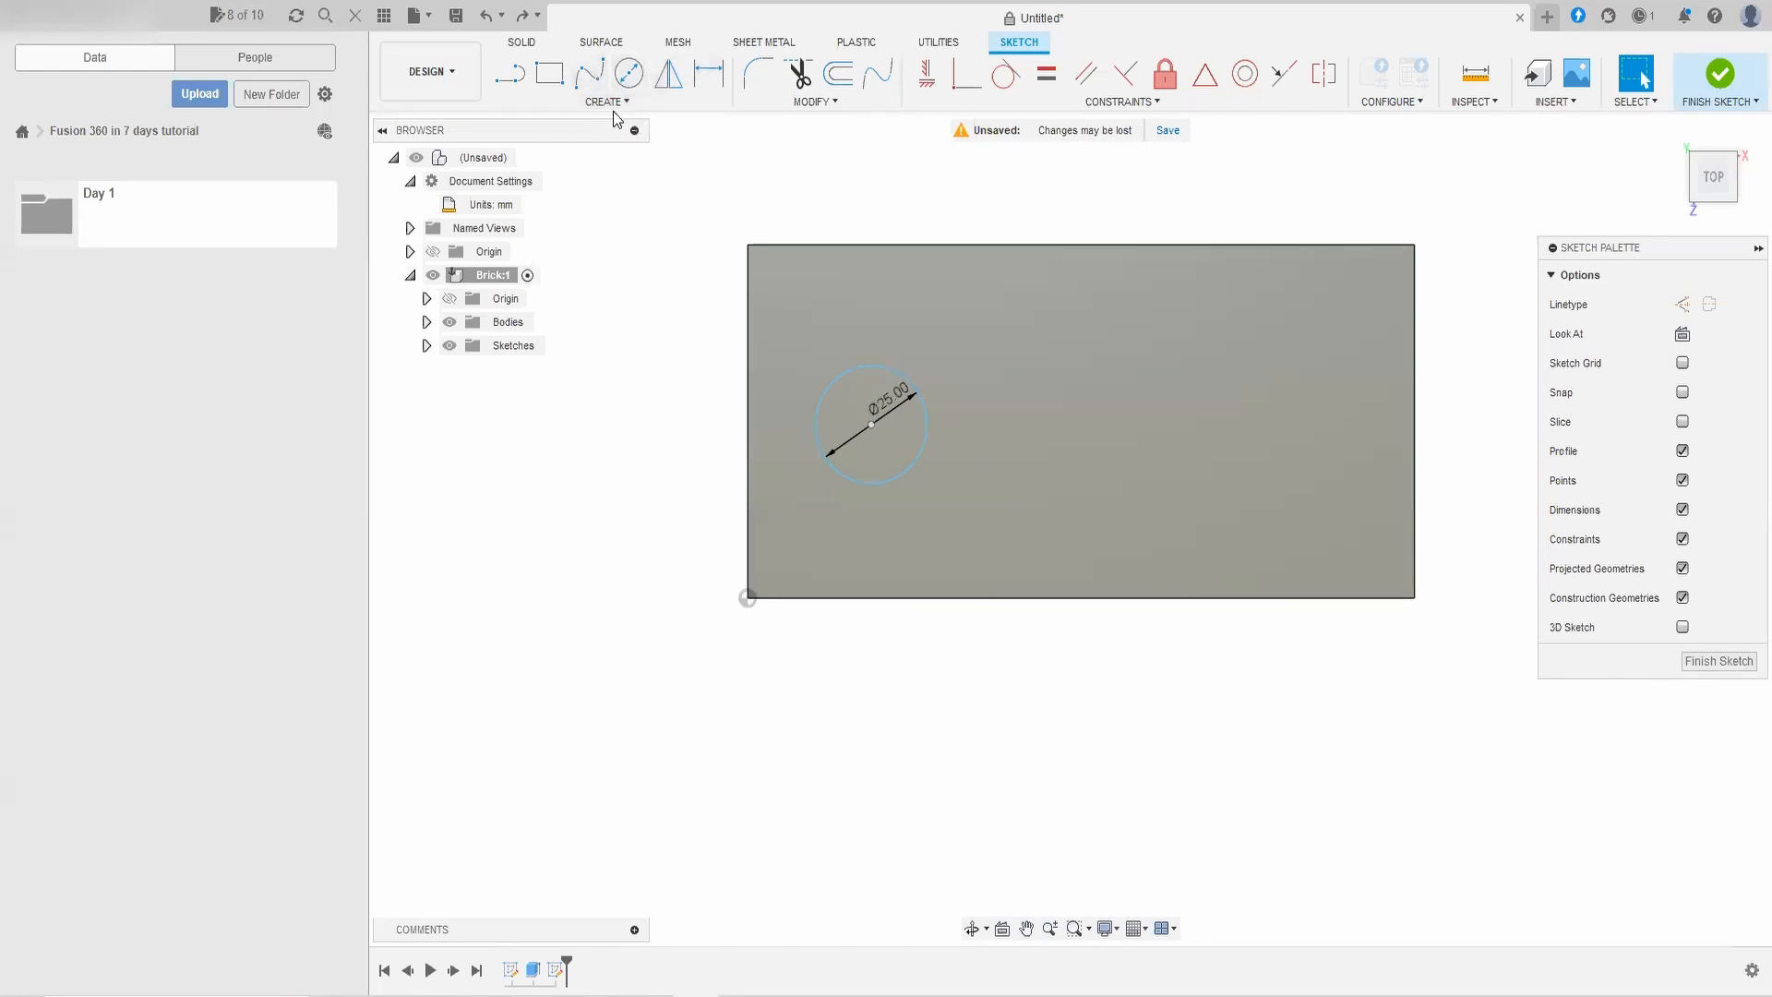
# Step: Dimension the circle's center from the brick's upper long edge with the expression 75/2
pyautogui.click(708, 76)
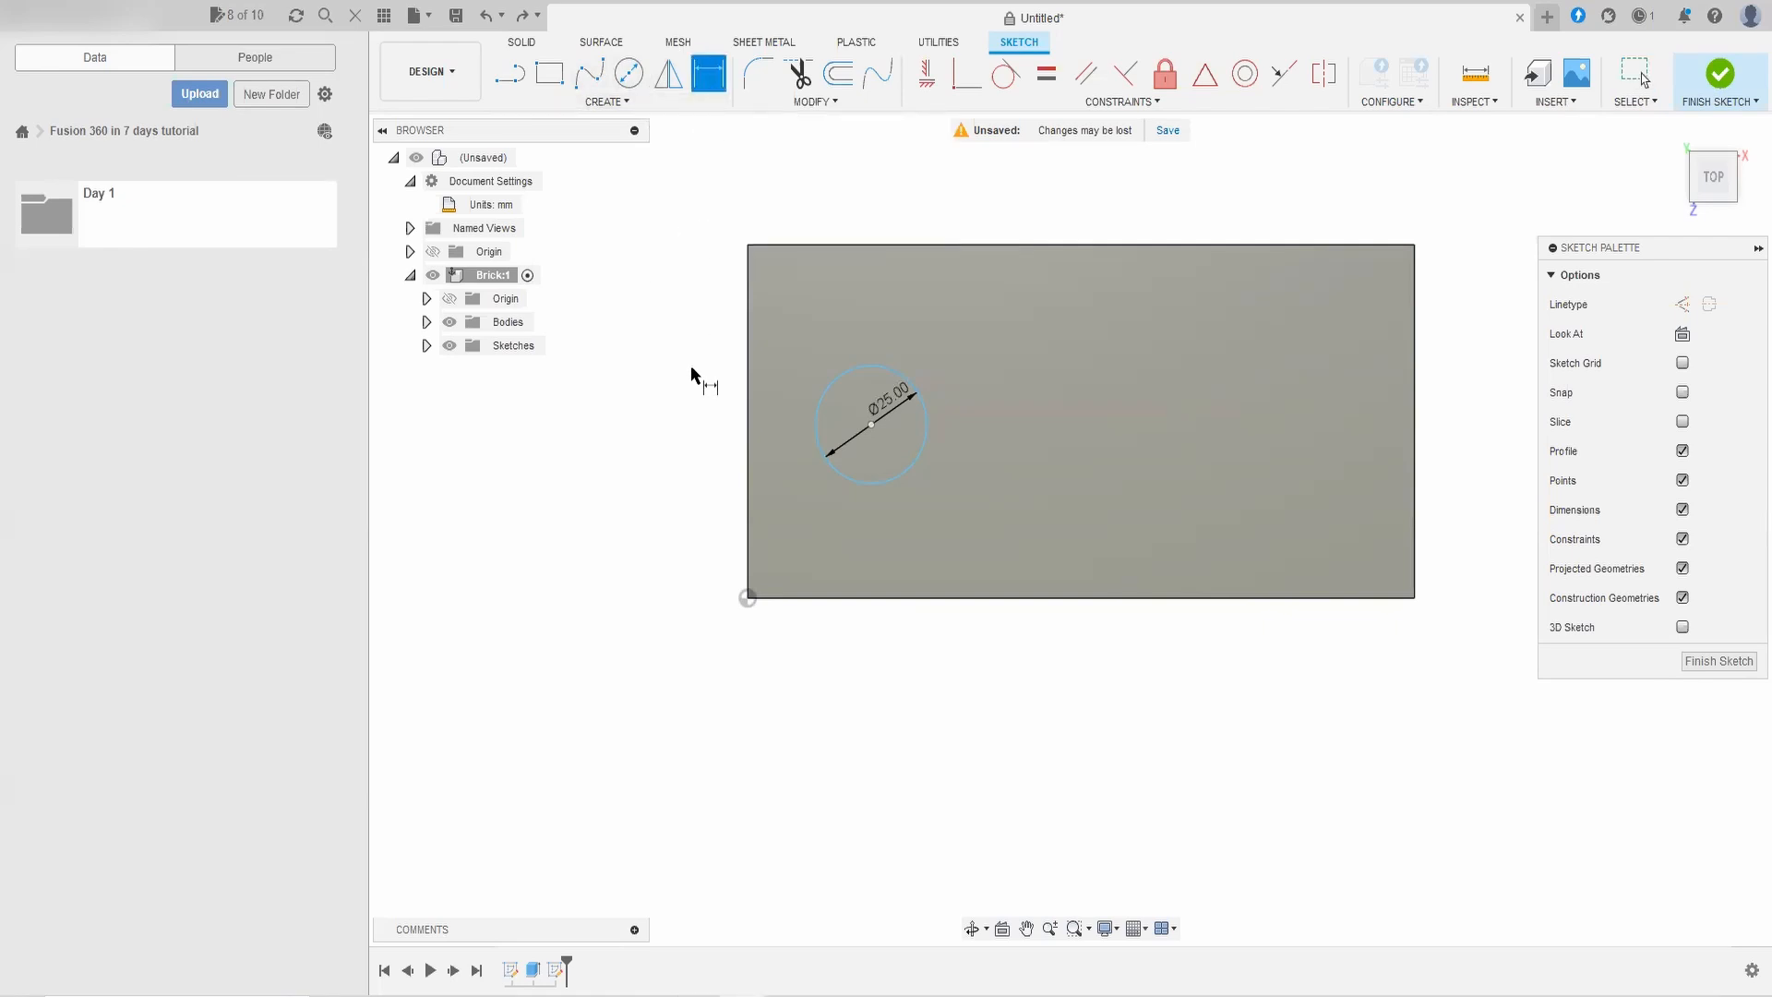
pyautogui.click(869, 429)
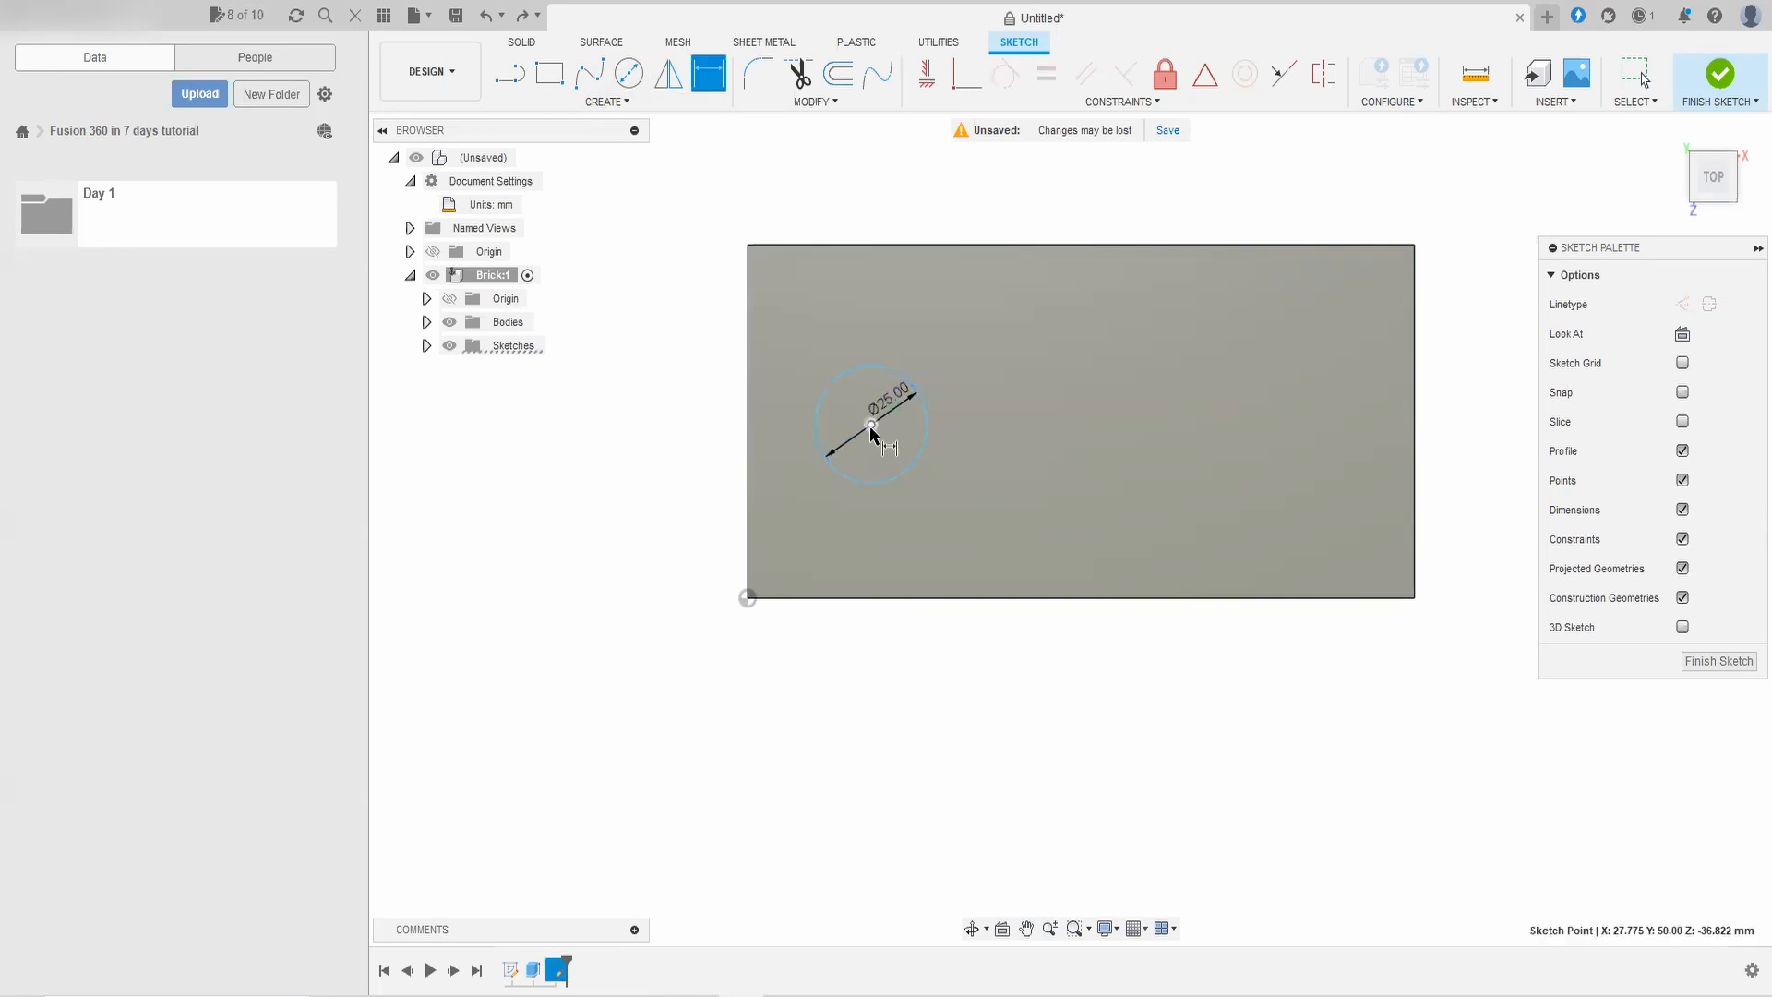
pyautogui.click(892, 245)
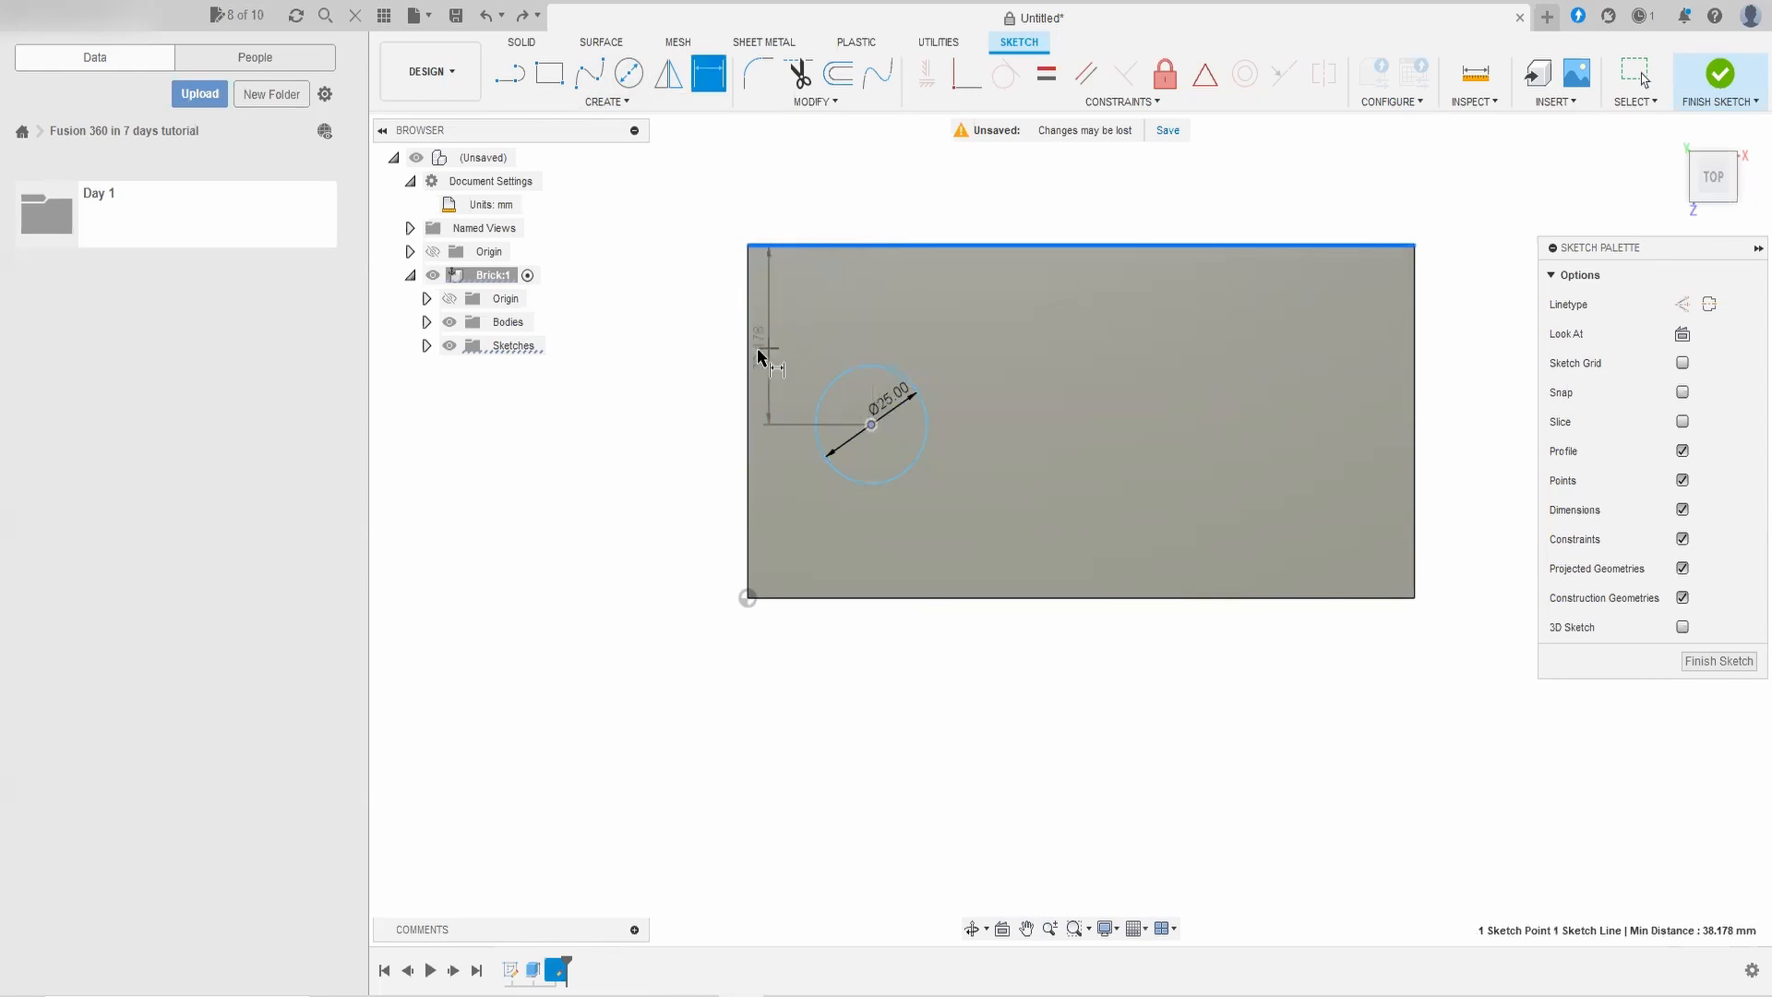
pyautogui.click(712, 358)
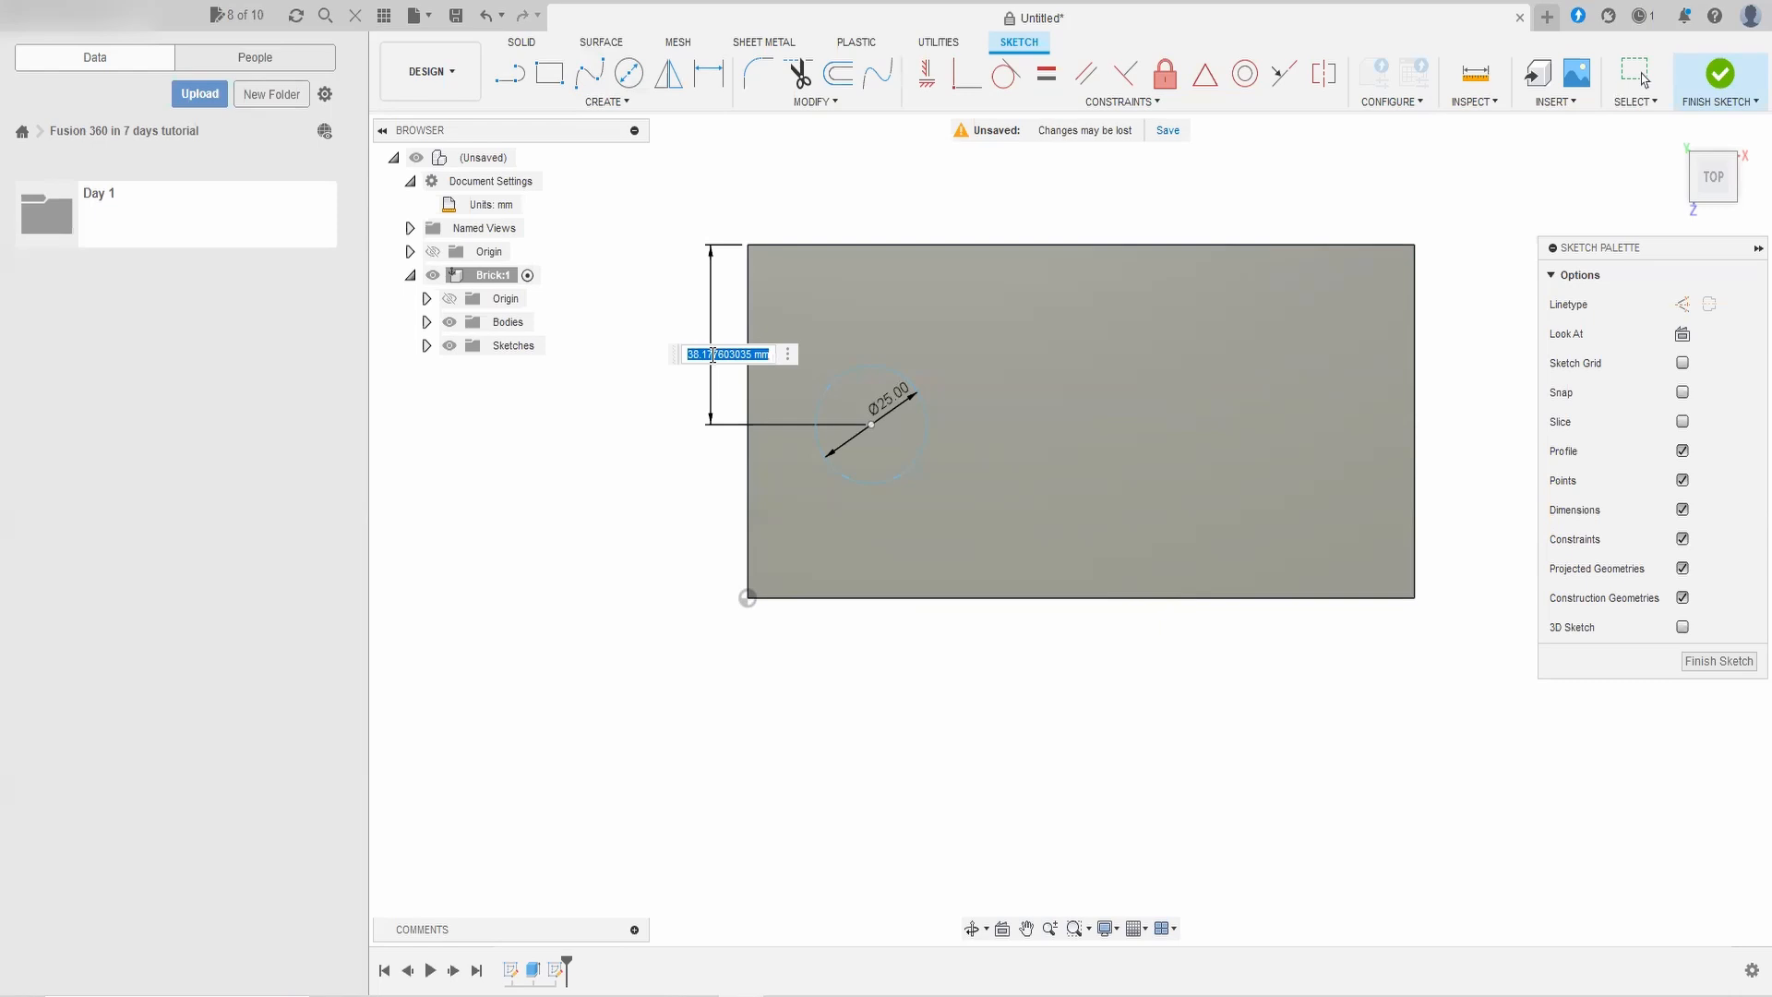
pyautogui.write('75/2')
pyautogui.press('Return')
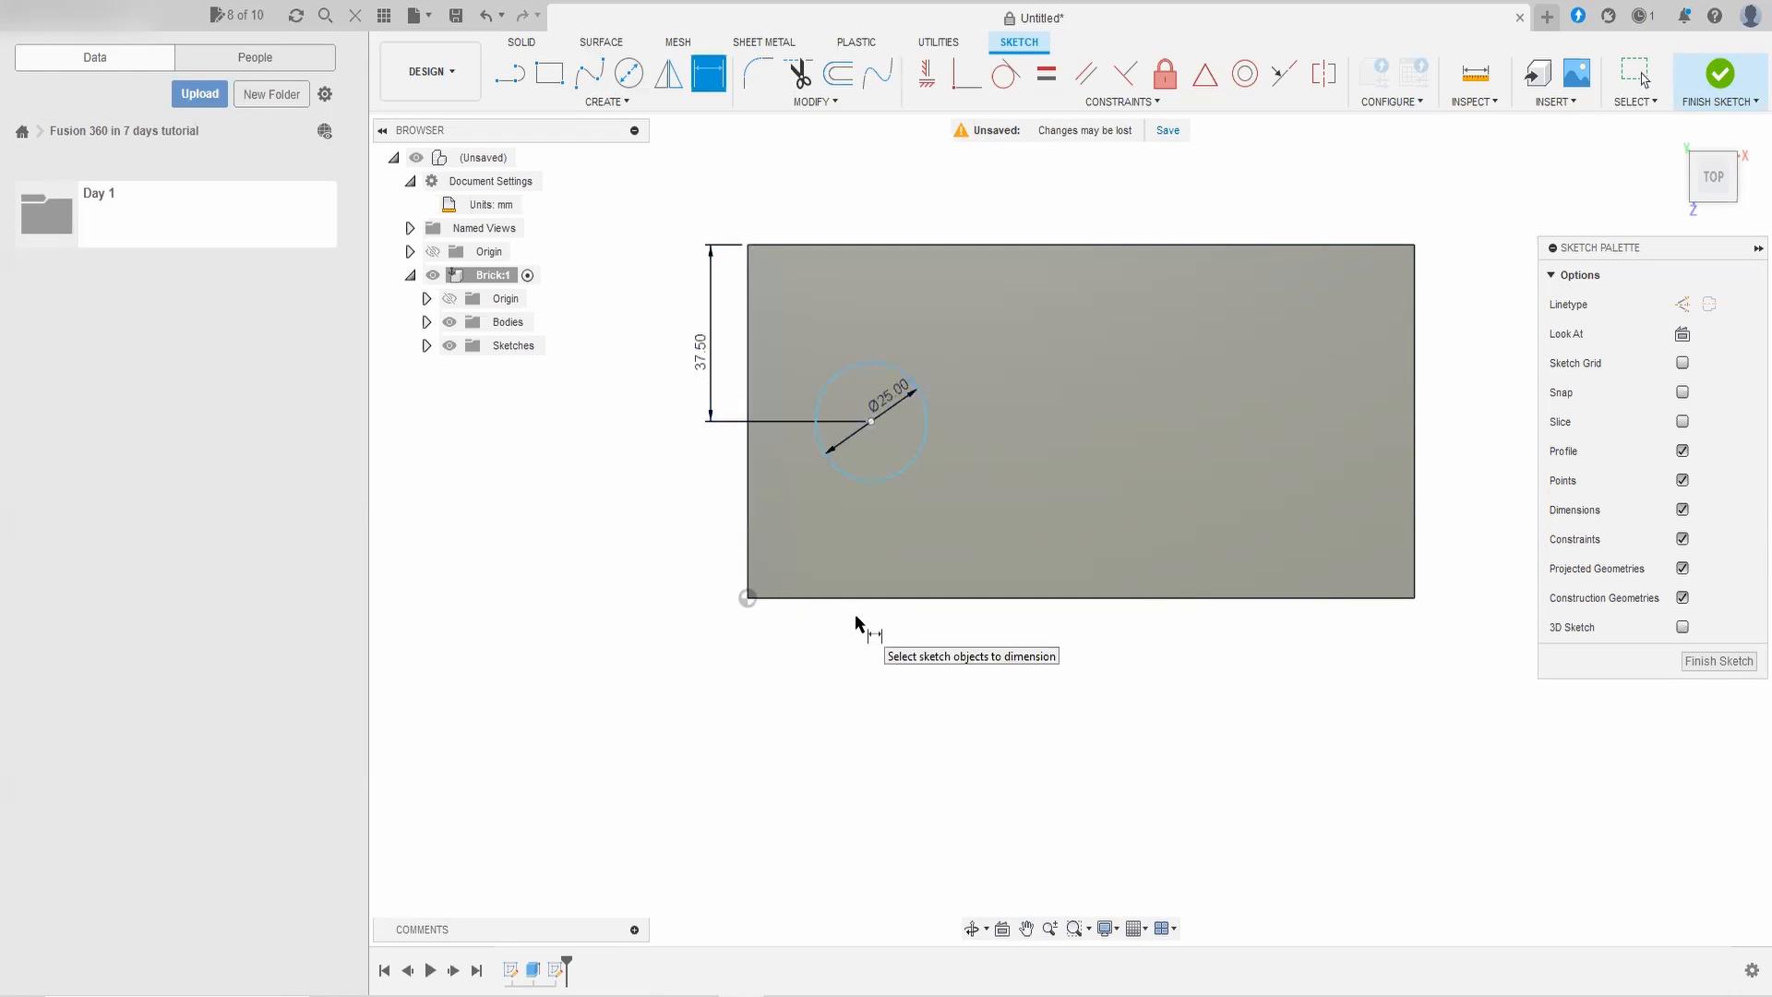
# Step: Dimension the circle's center 30 mm from the brick's left short edge
pyautogui.click(870, 424)
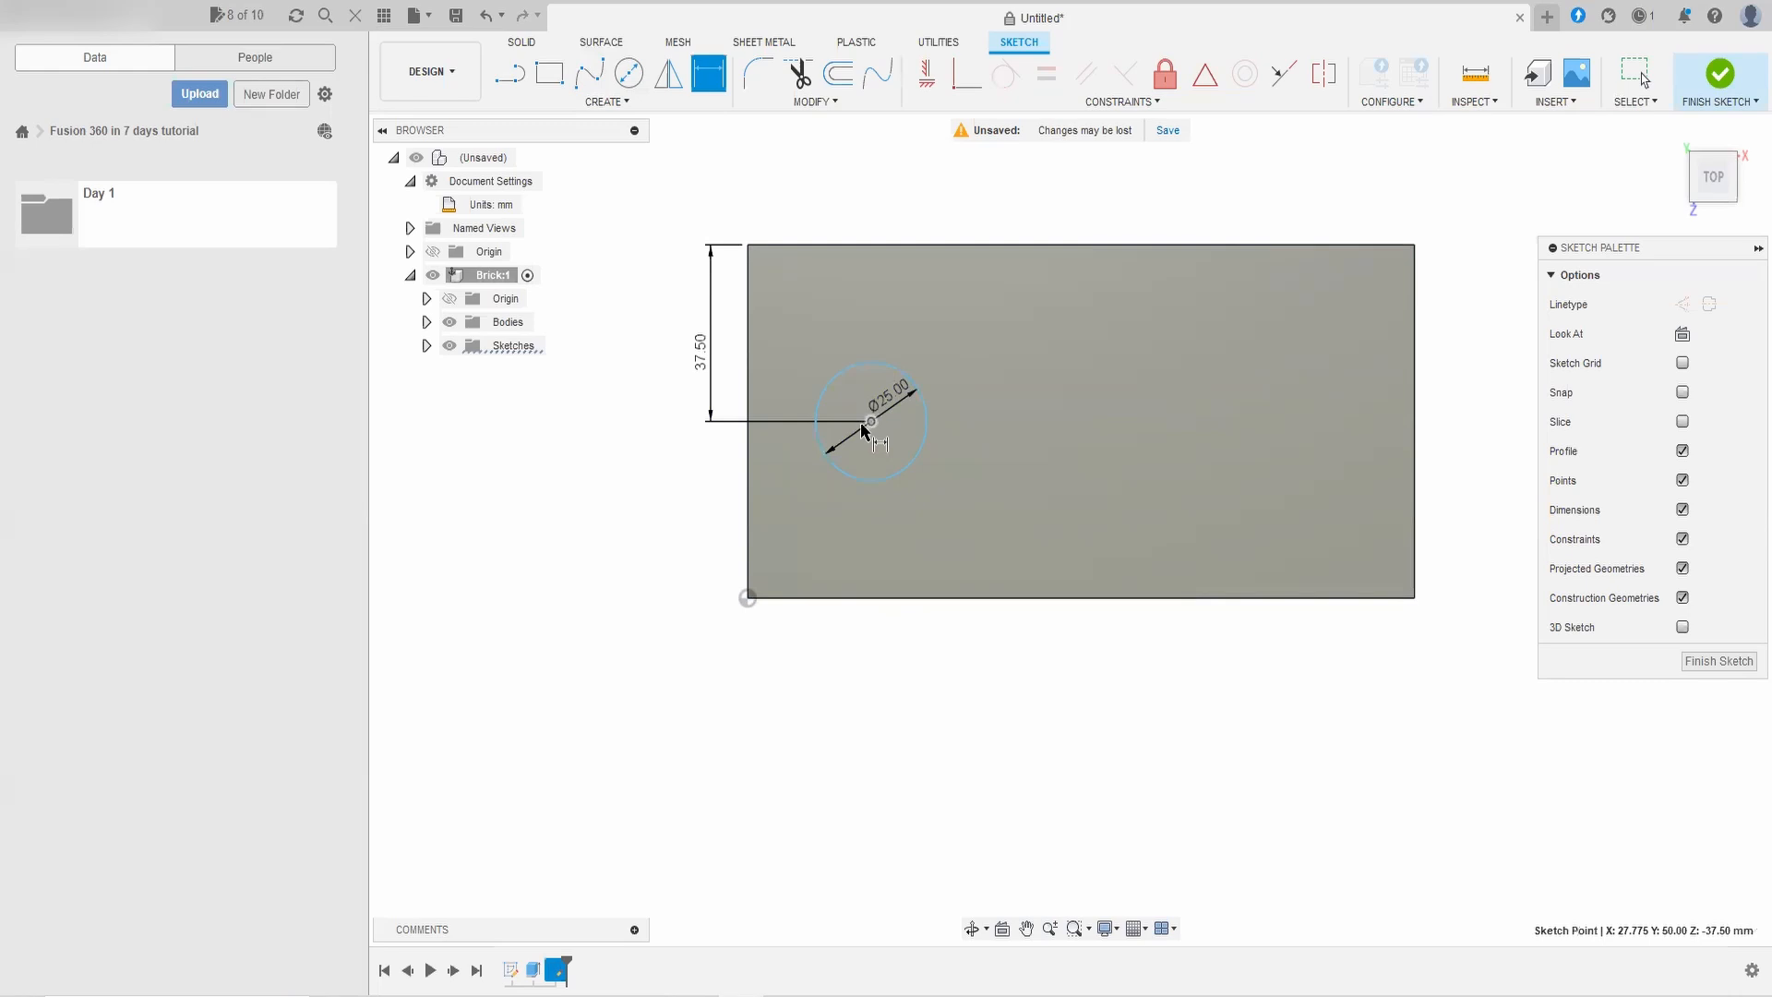
pyautogui.click(746, 406)
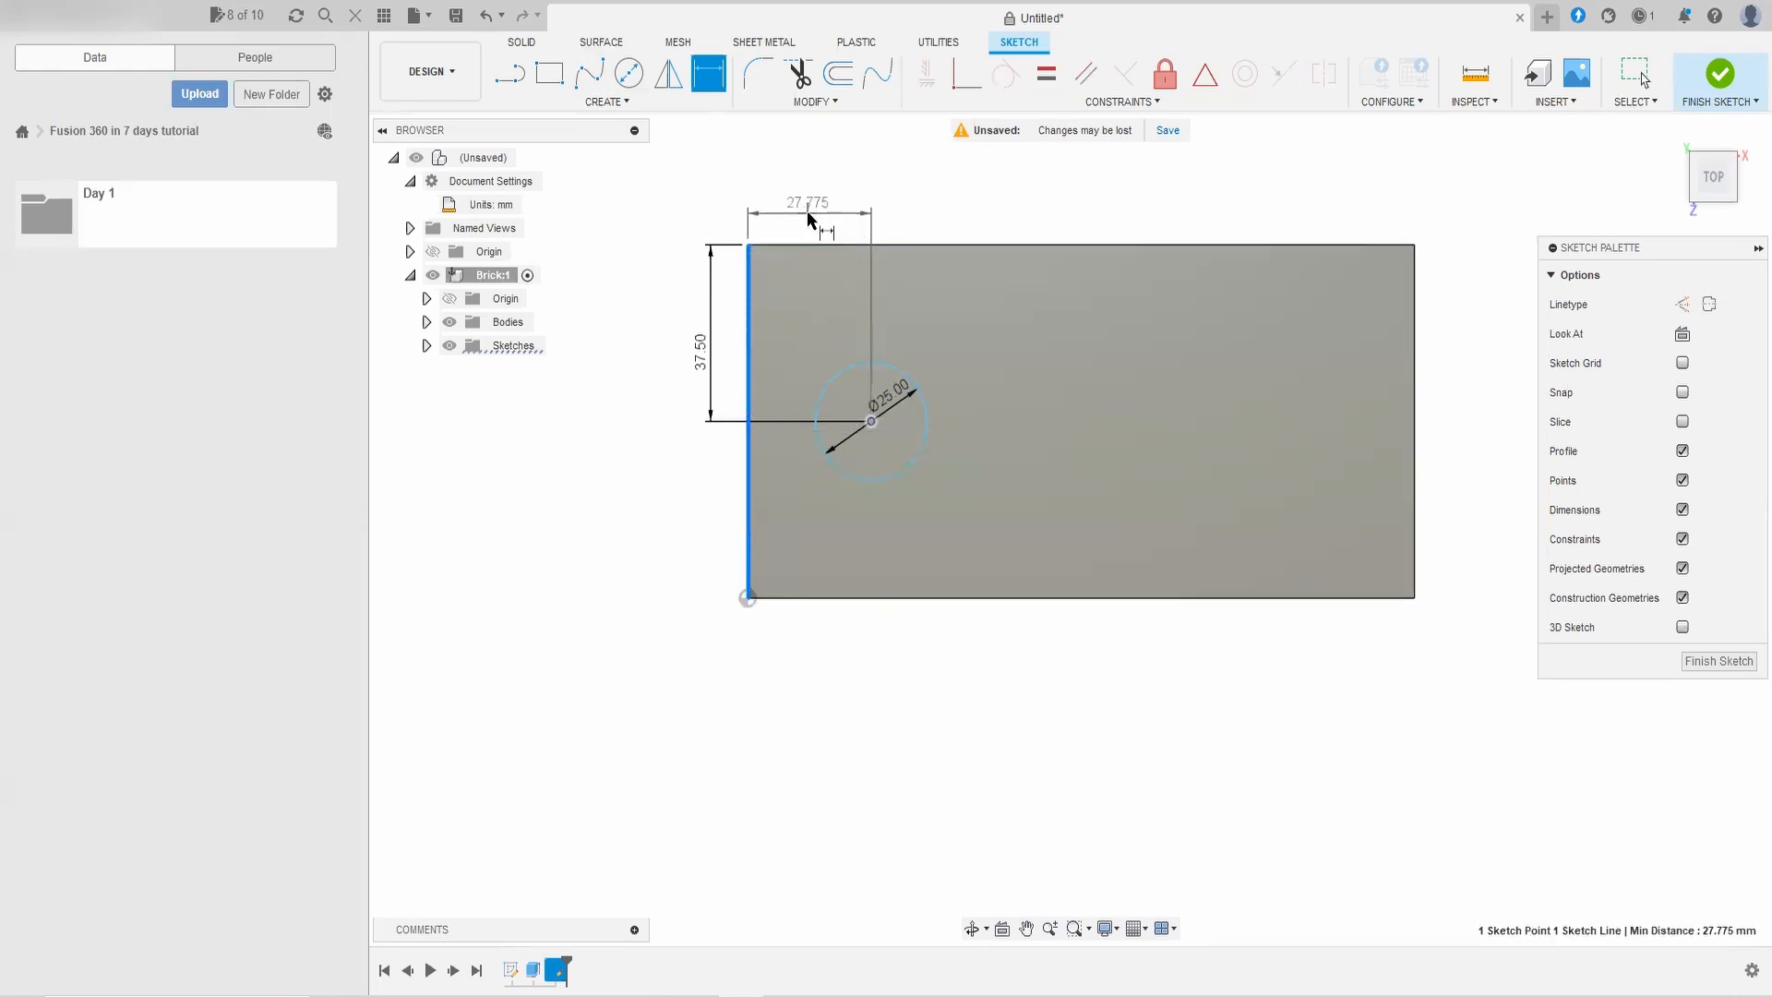
pyautogui.click(806, 211)
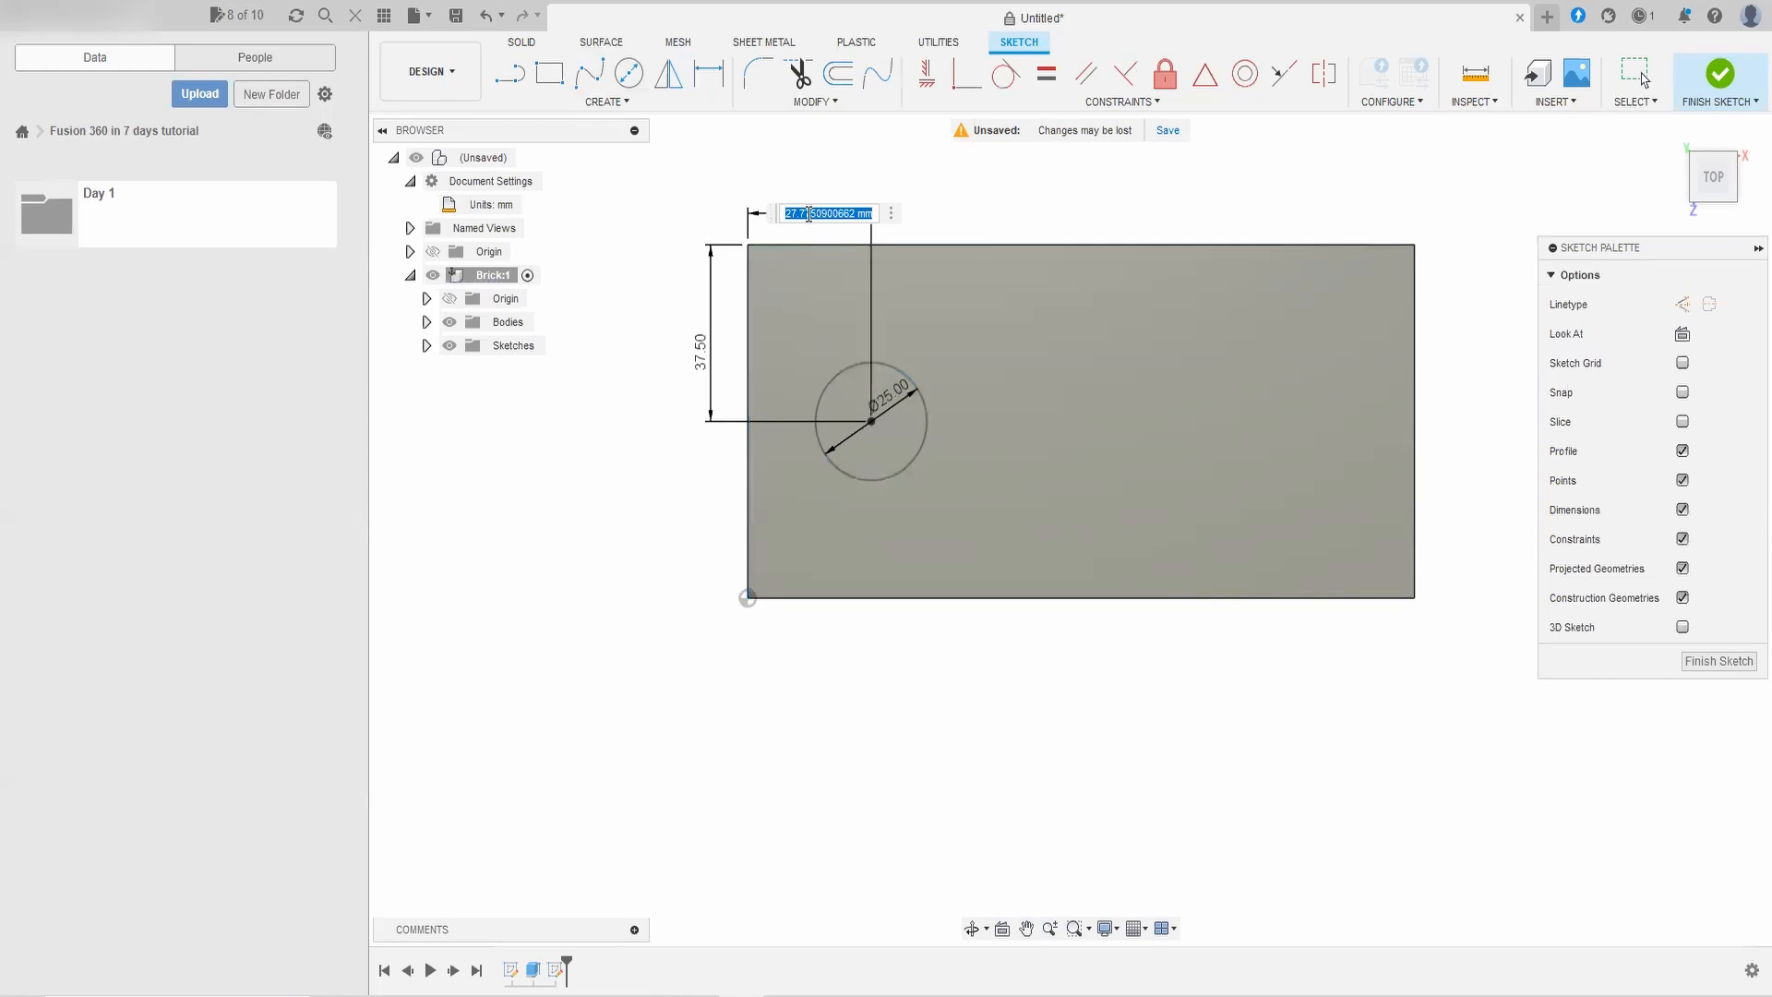
pyautogui.write('30')
pyautogui.press('Return')
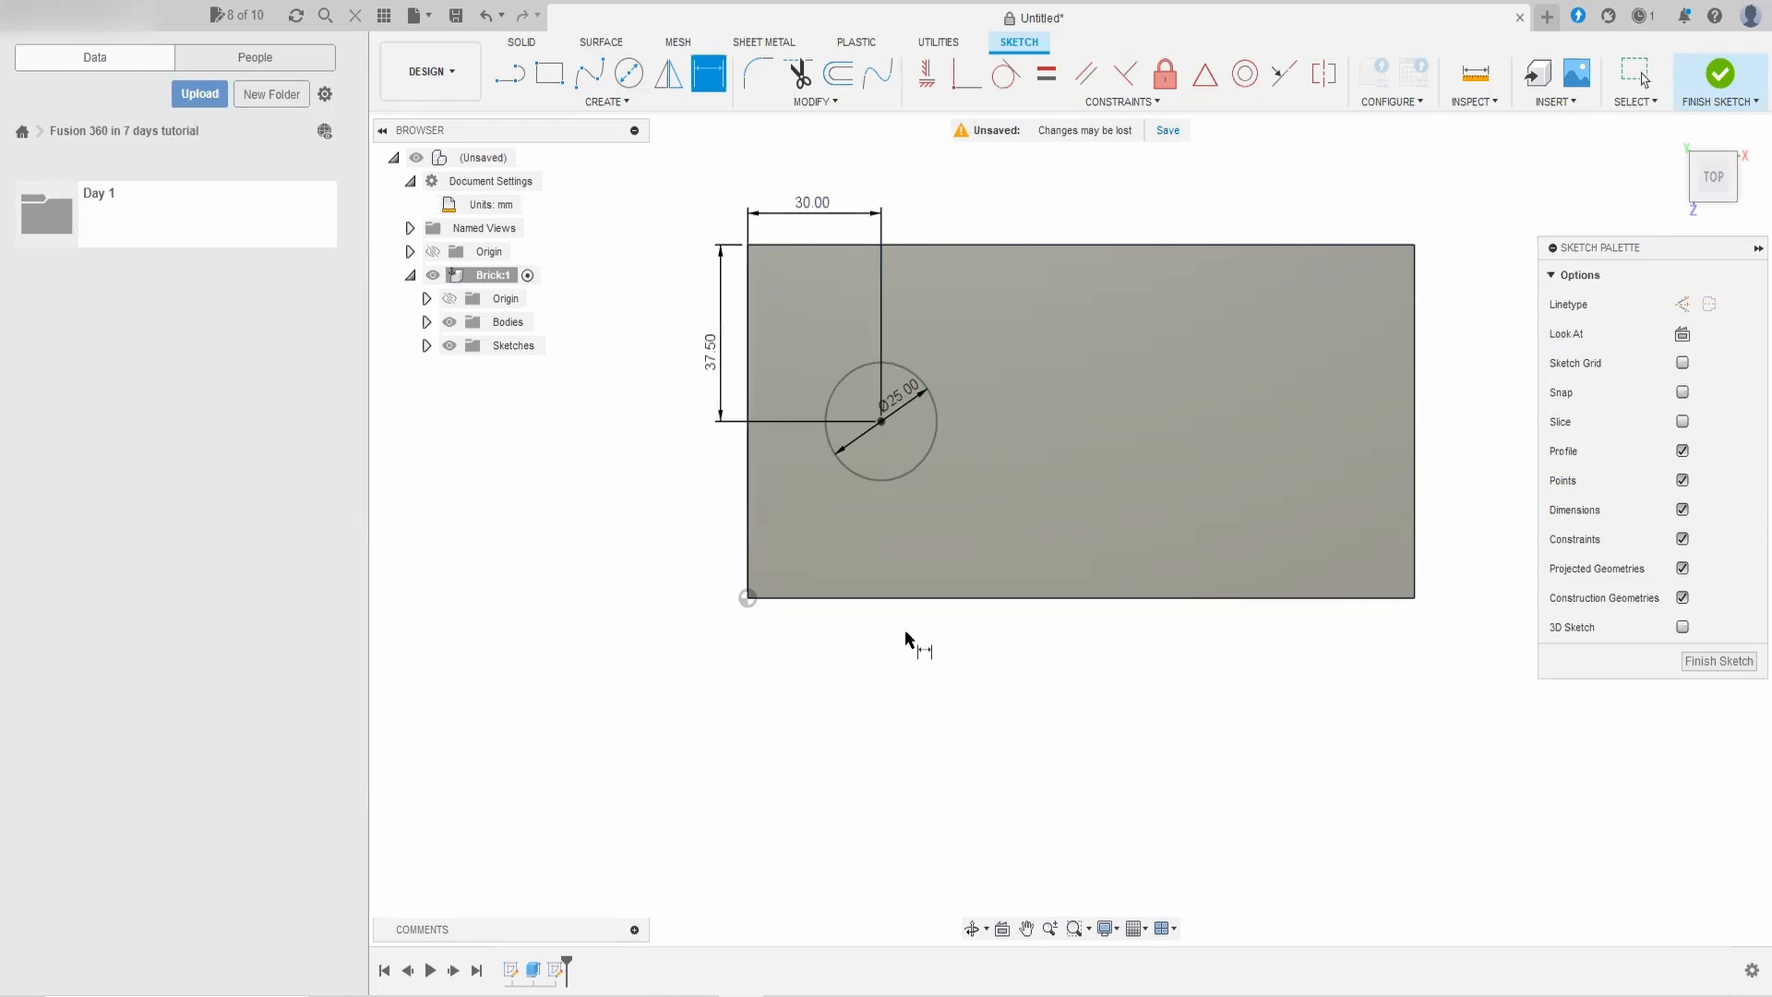
# Step: Finish the sketch and extrude the 25 mm circle as a cut through the brick with the All extent
pyautogui.press('Escape')
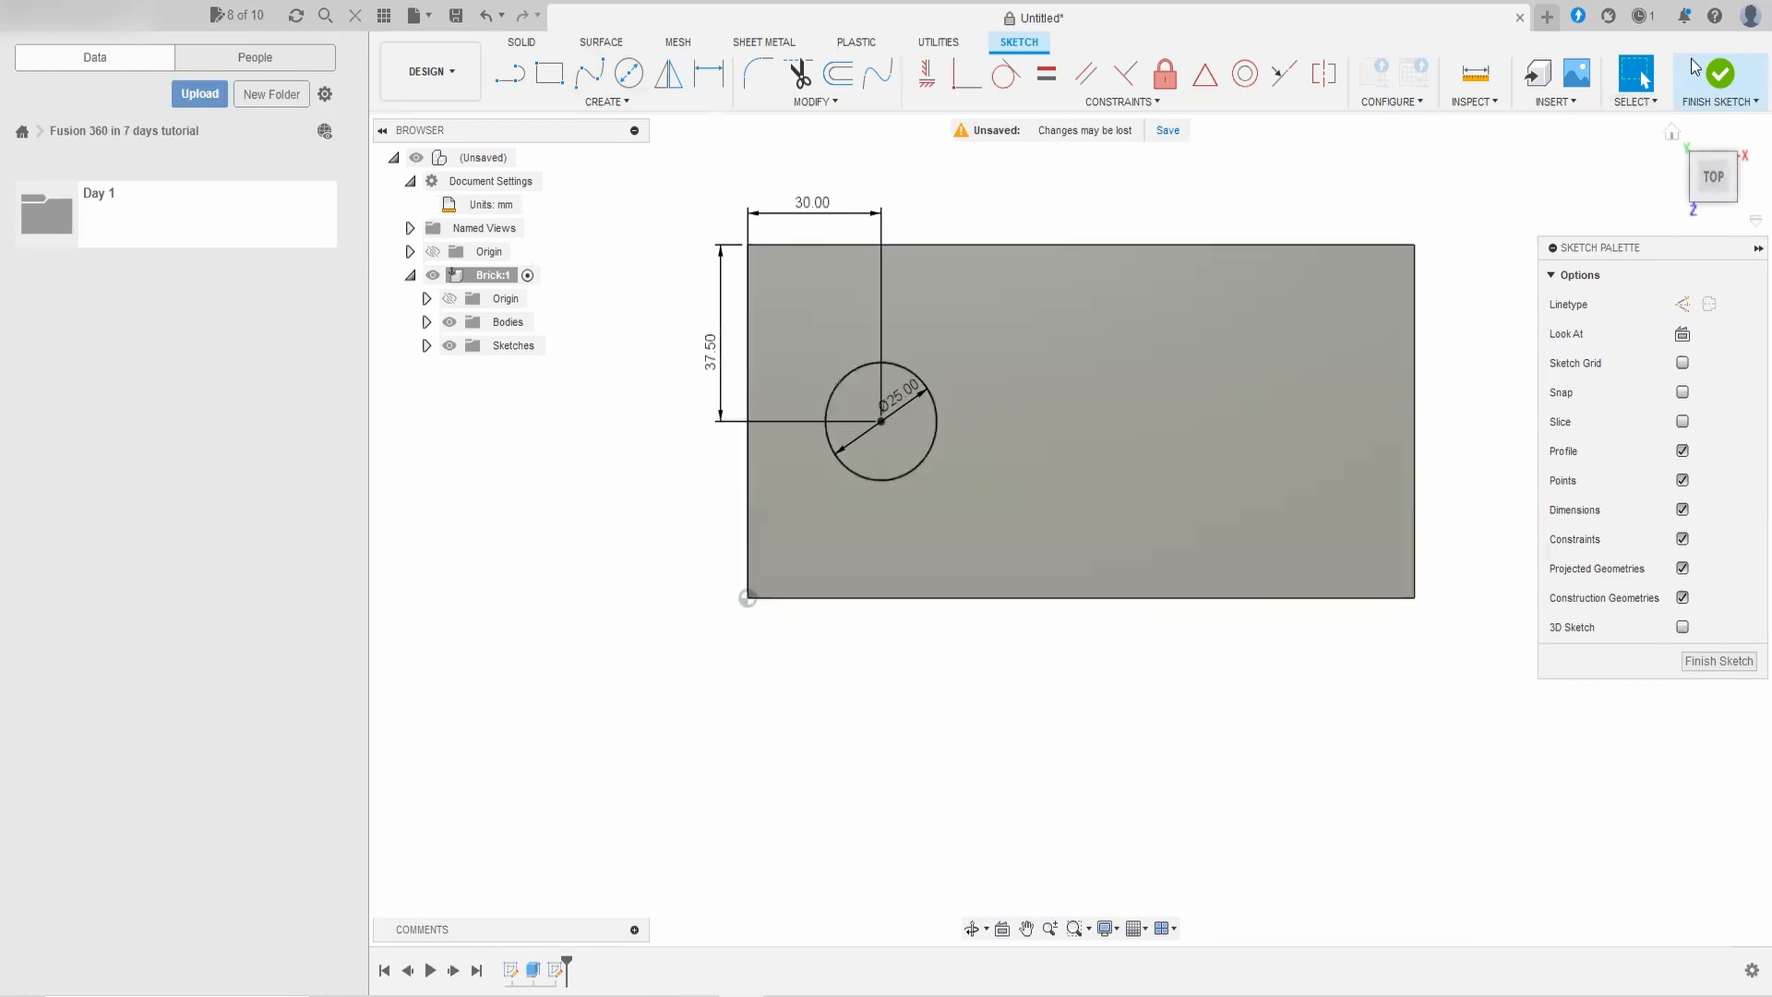
pyautogui.click(1719, 72)
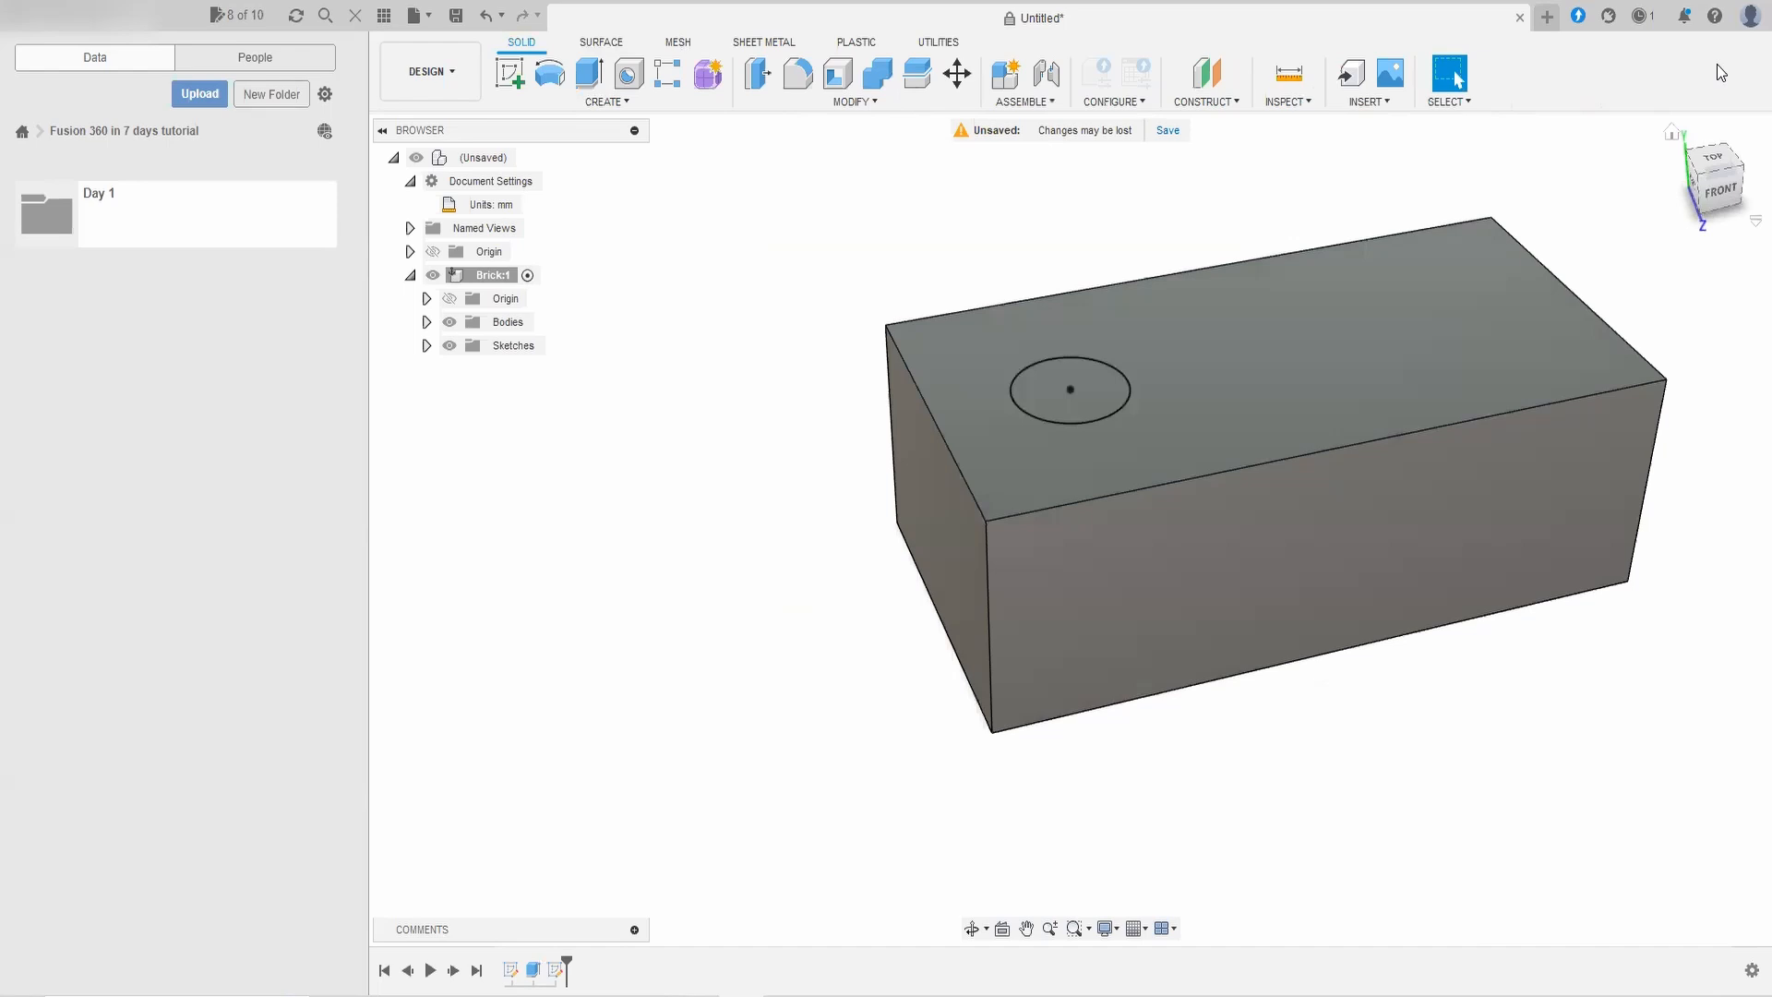
pyautogui.click(591, 76)
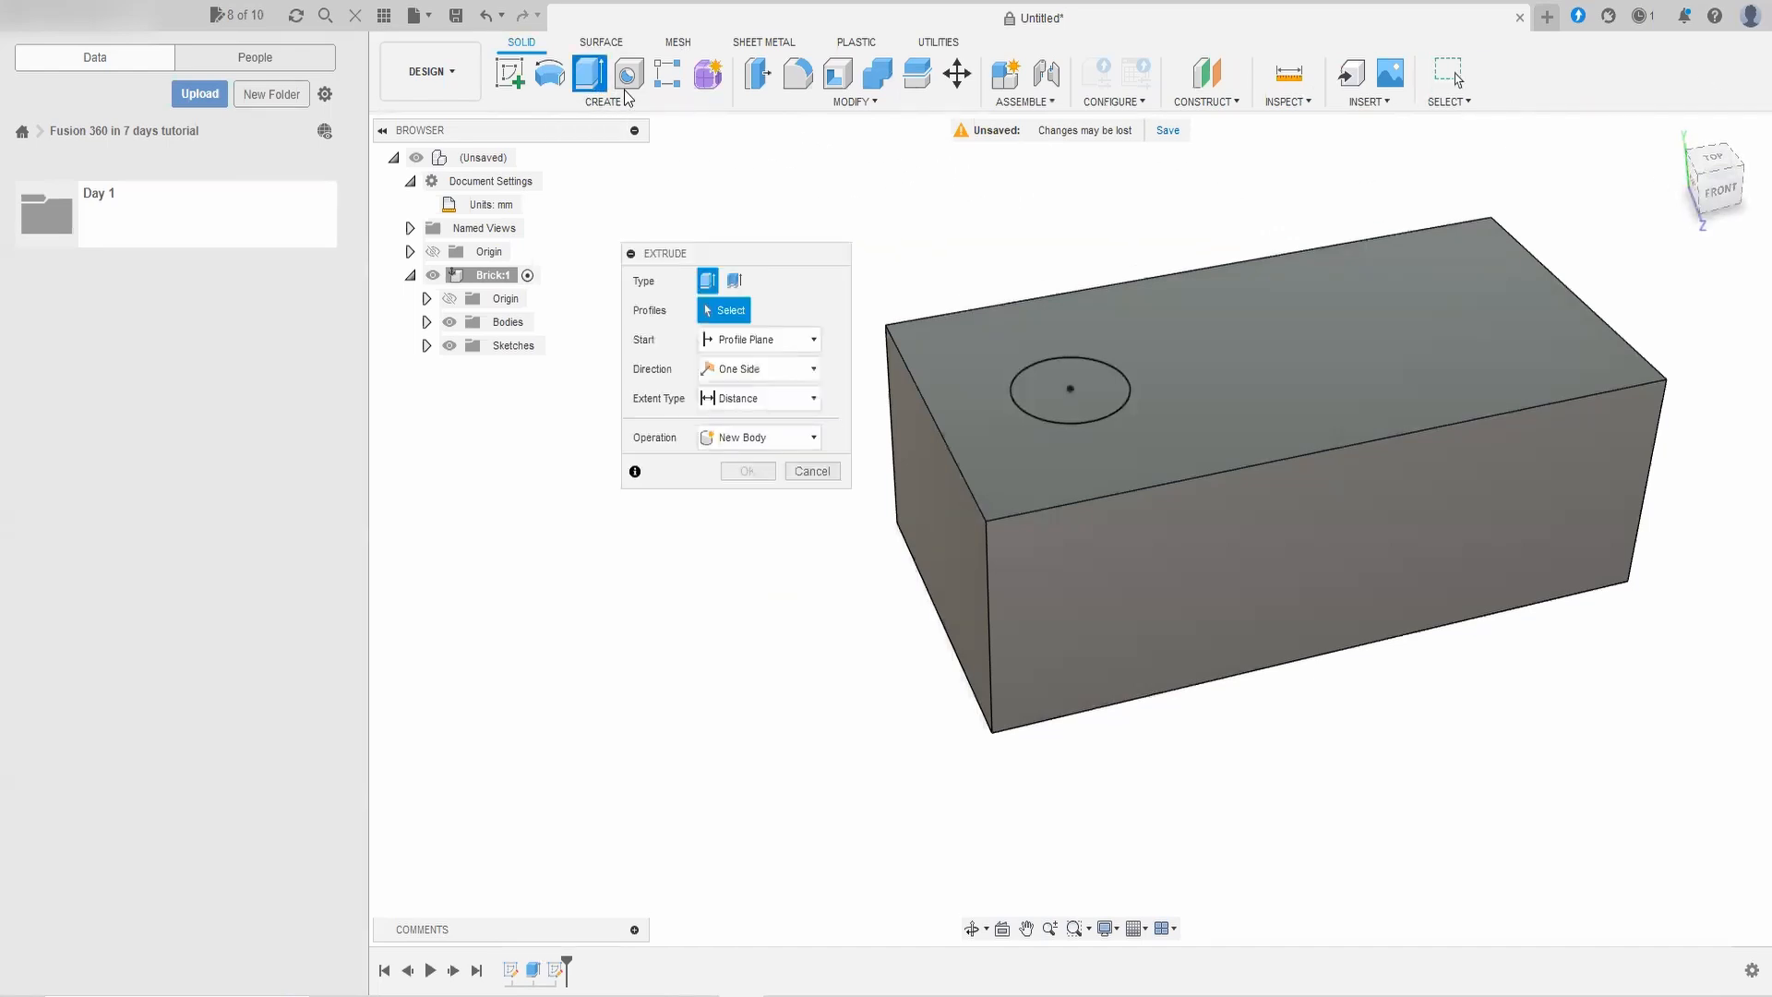
pyautogui.click(1034, 402)
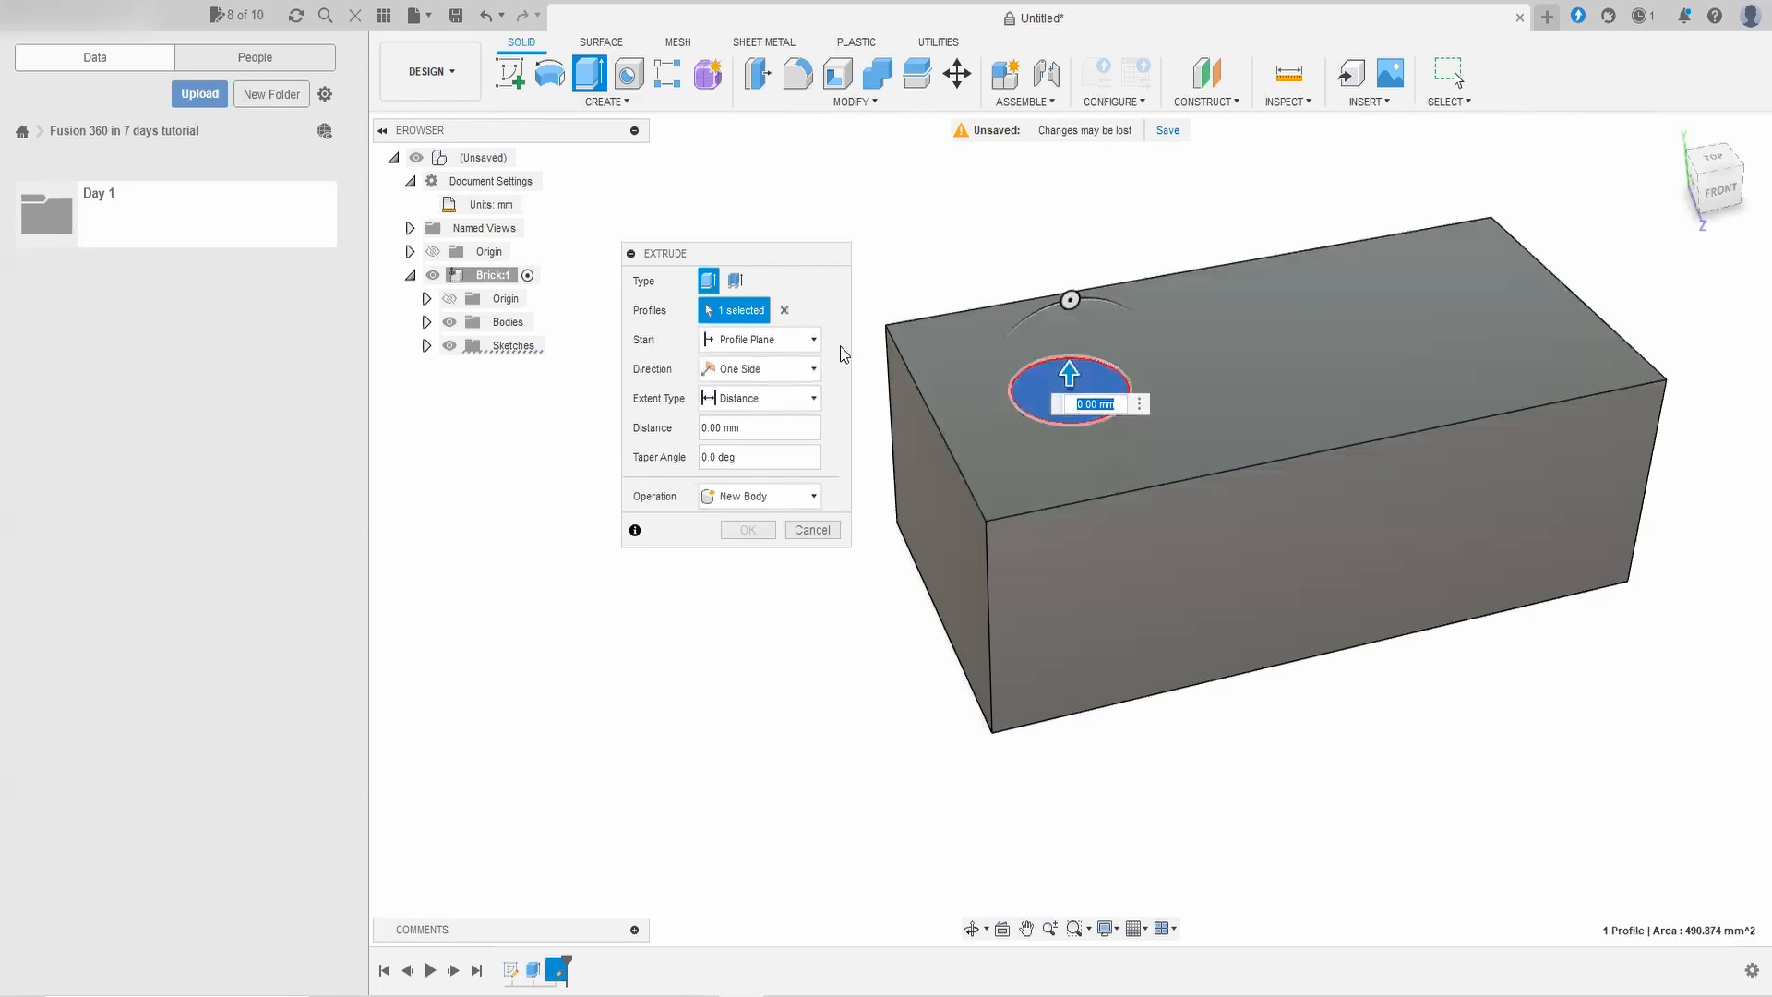
pyautogui.click(783, 496)
pyautogui.click(769, 543)
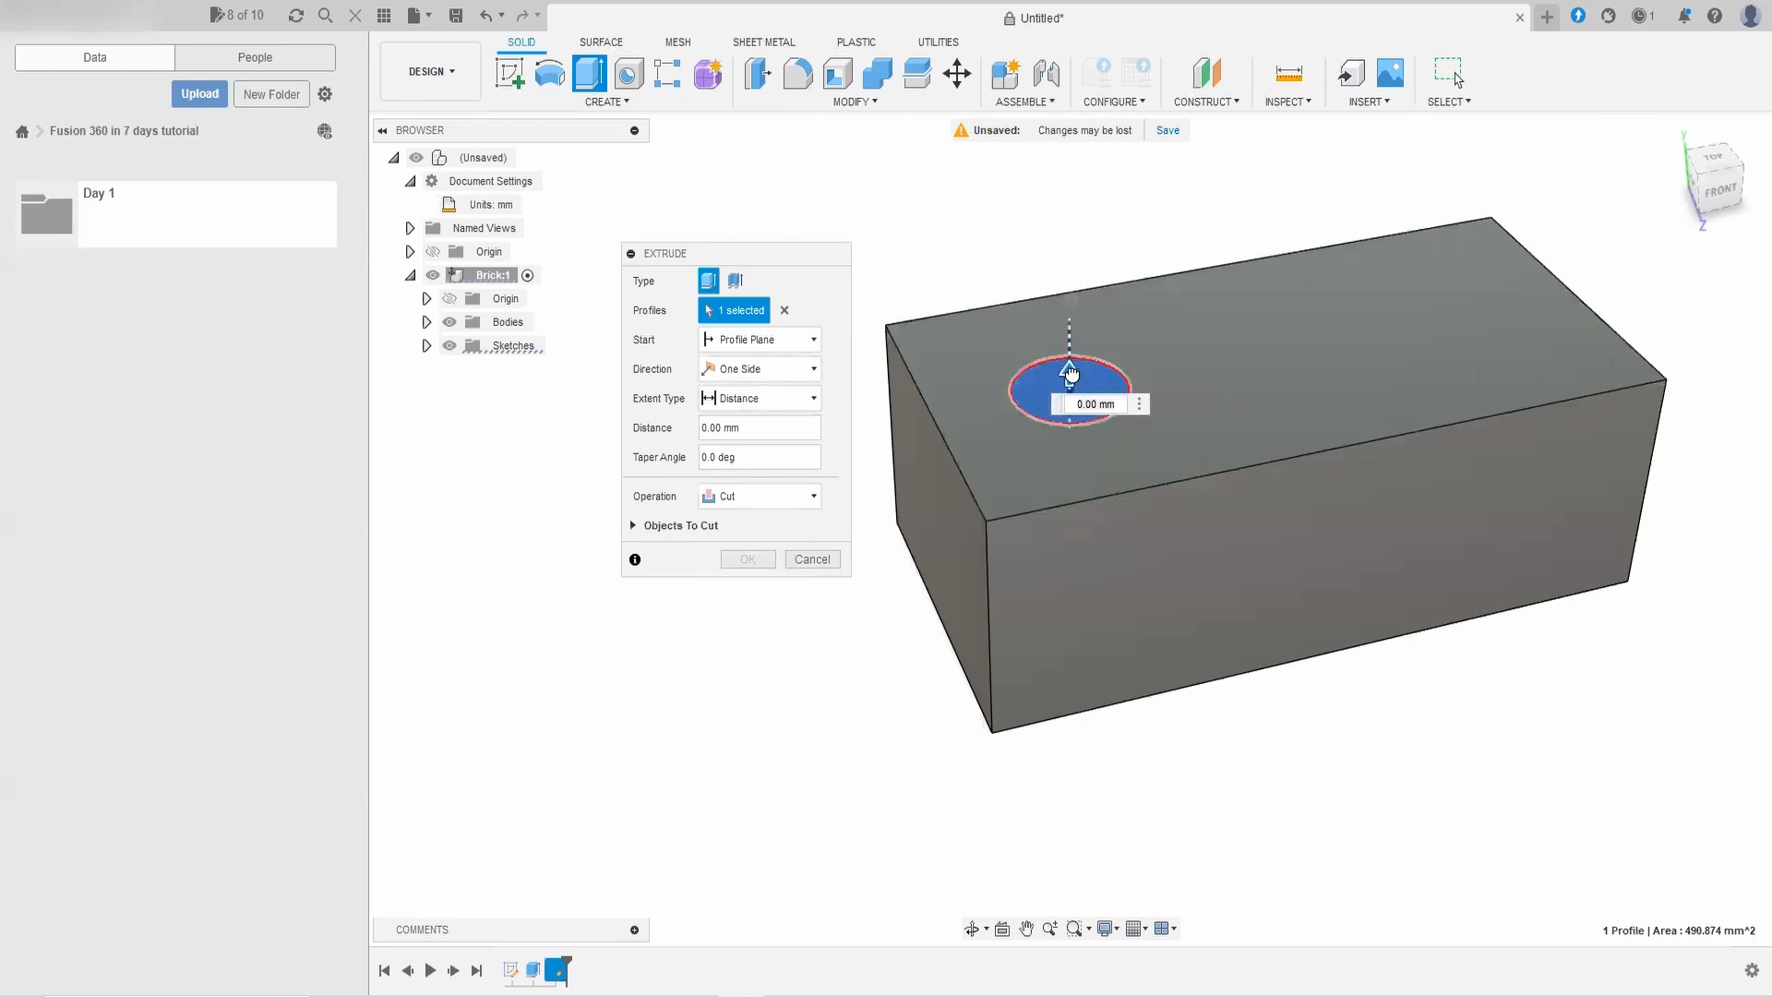
pyautogui.moveTo(1069, 374); pyautogui.dragTo(1052, 582)
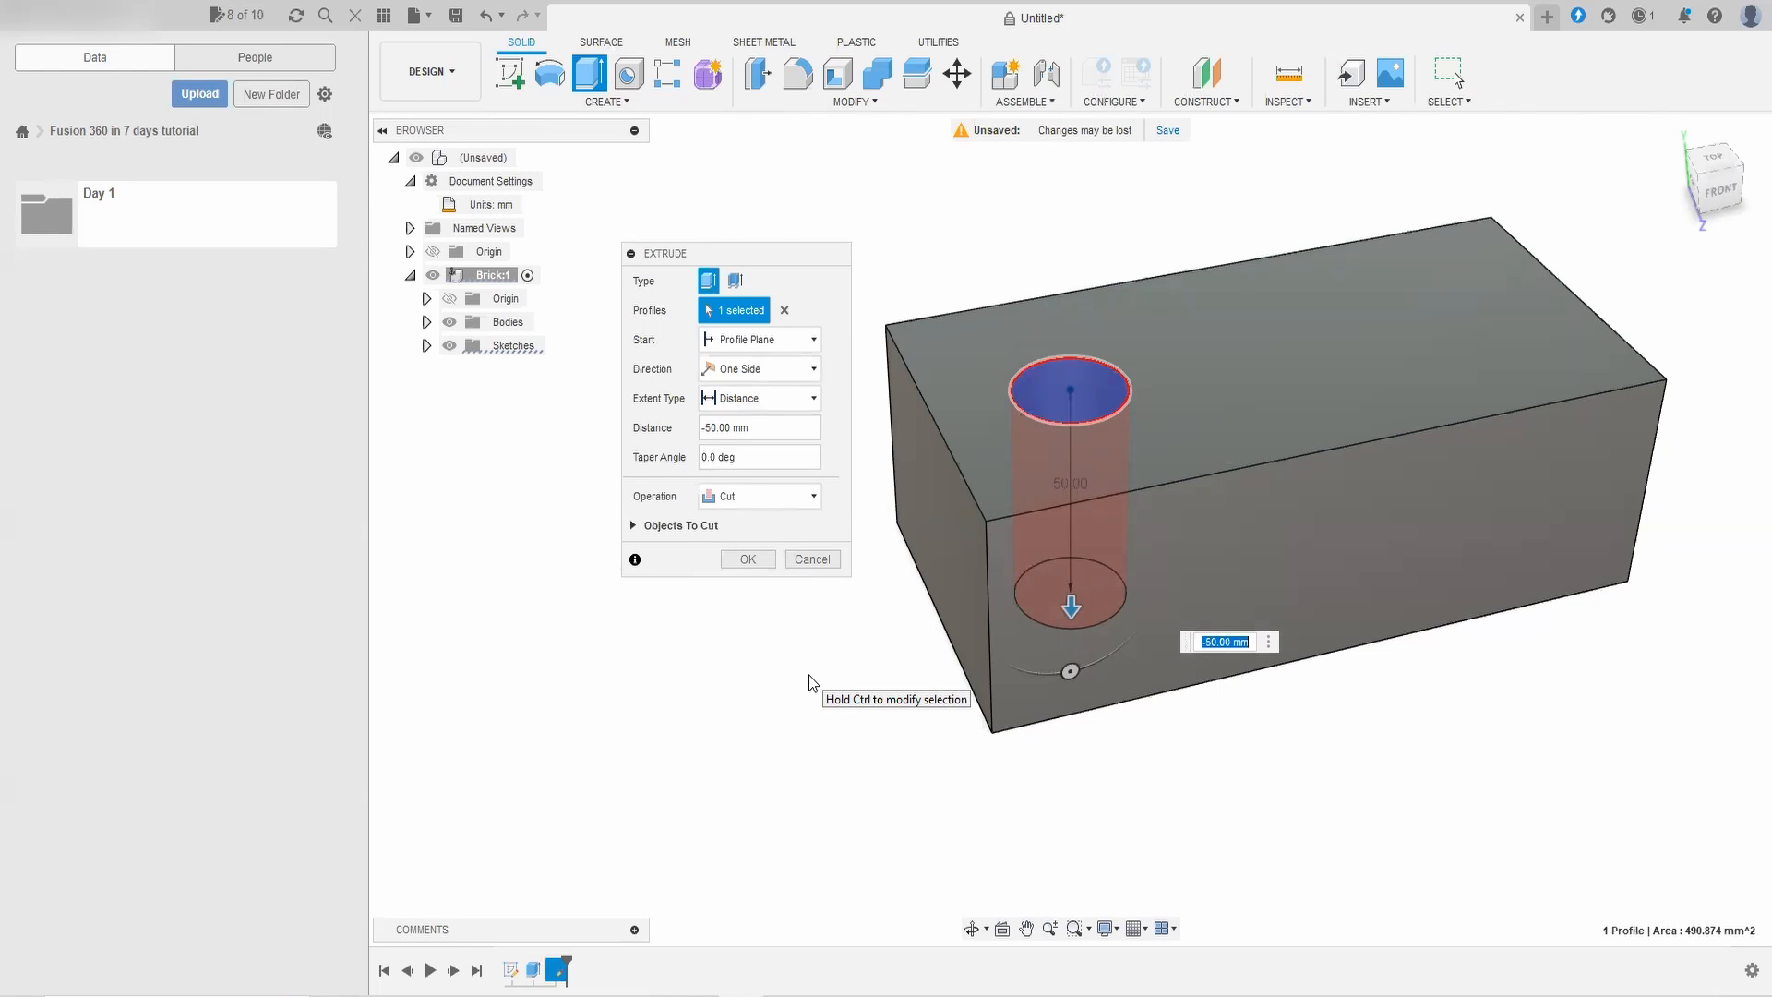
pyautogui.click(792, 407)
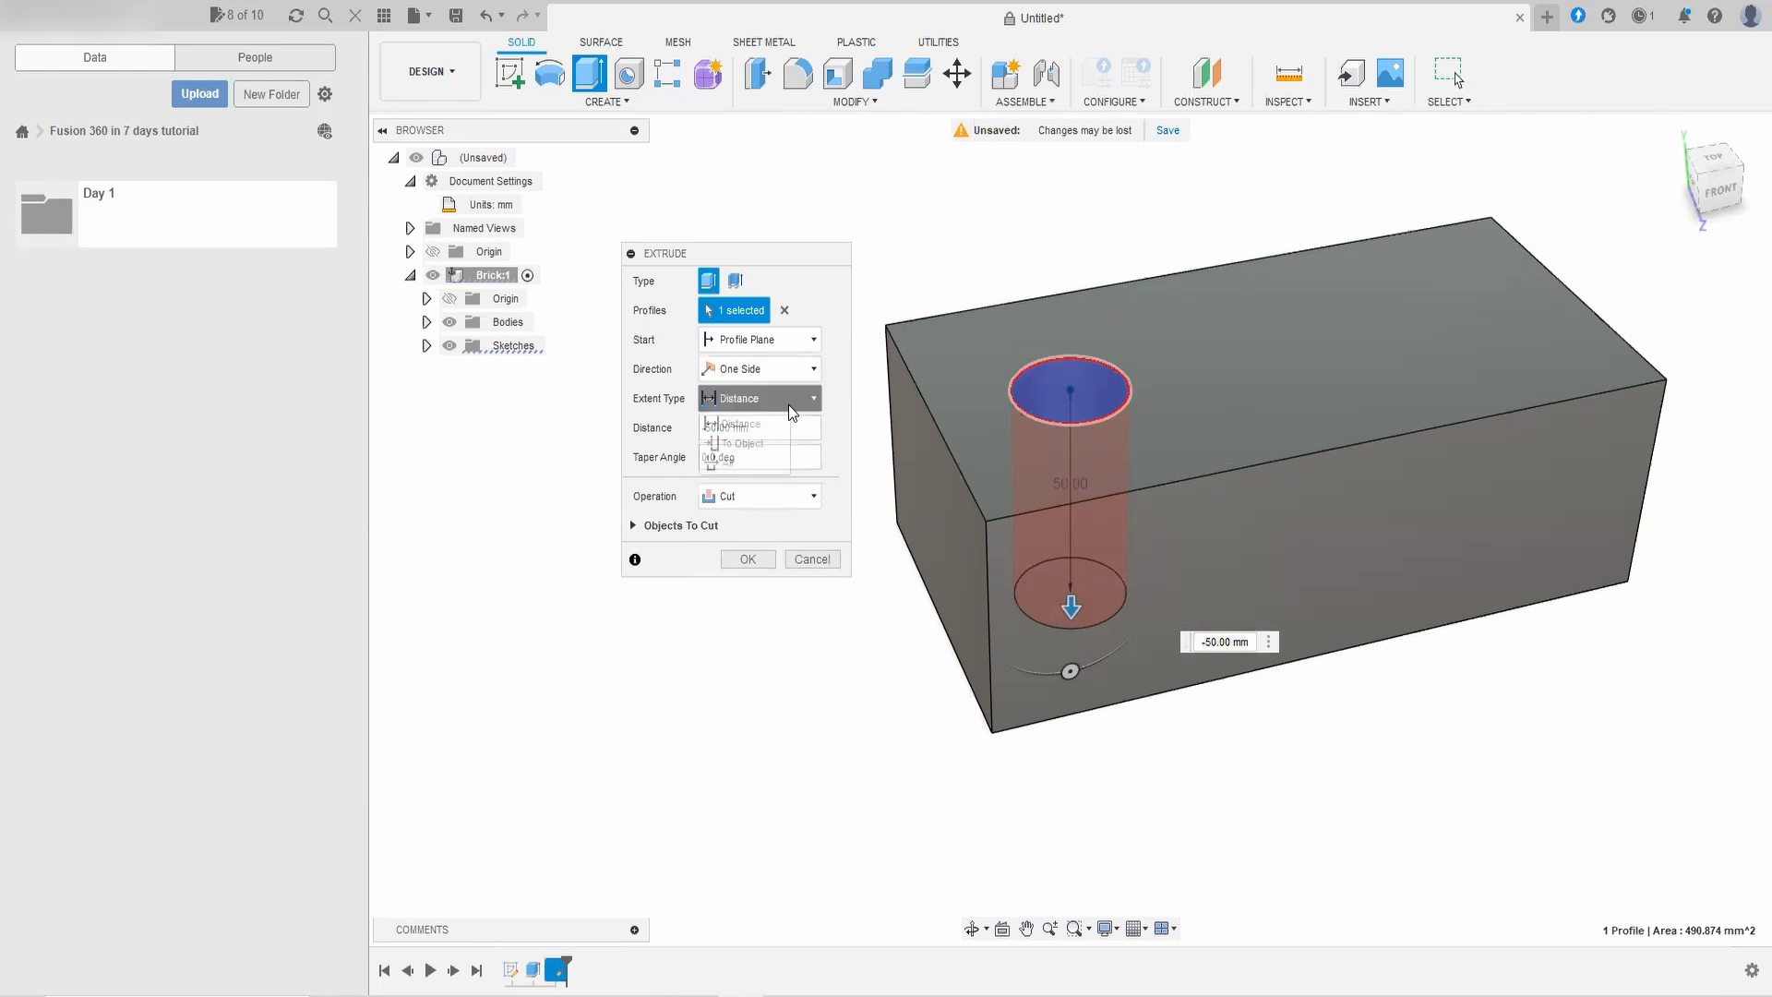
pyautogui.click(785, 462)
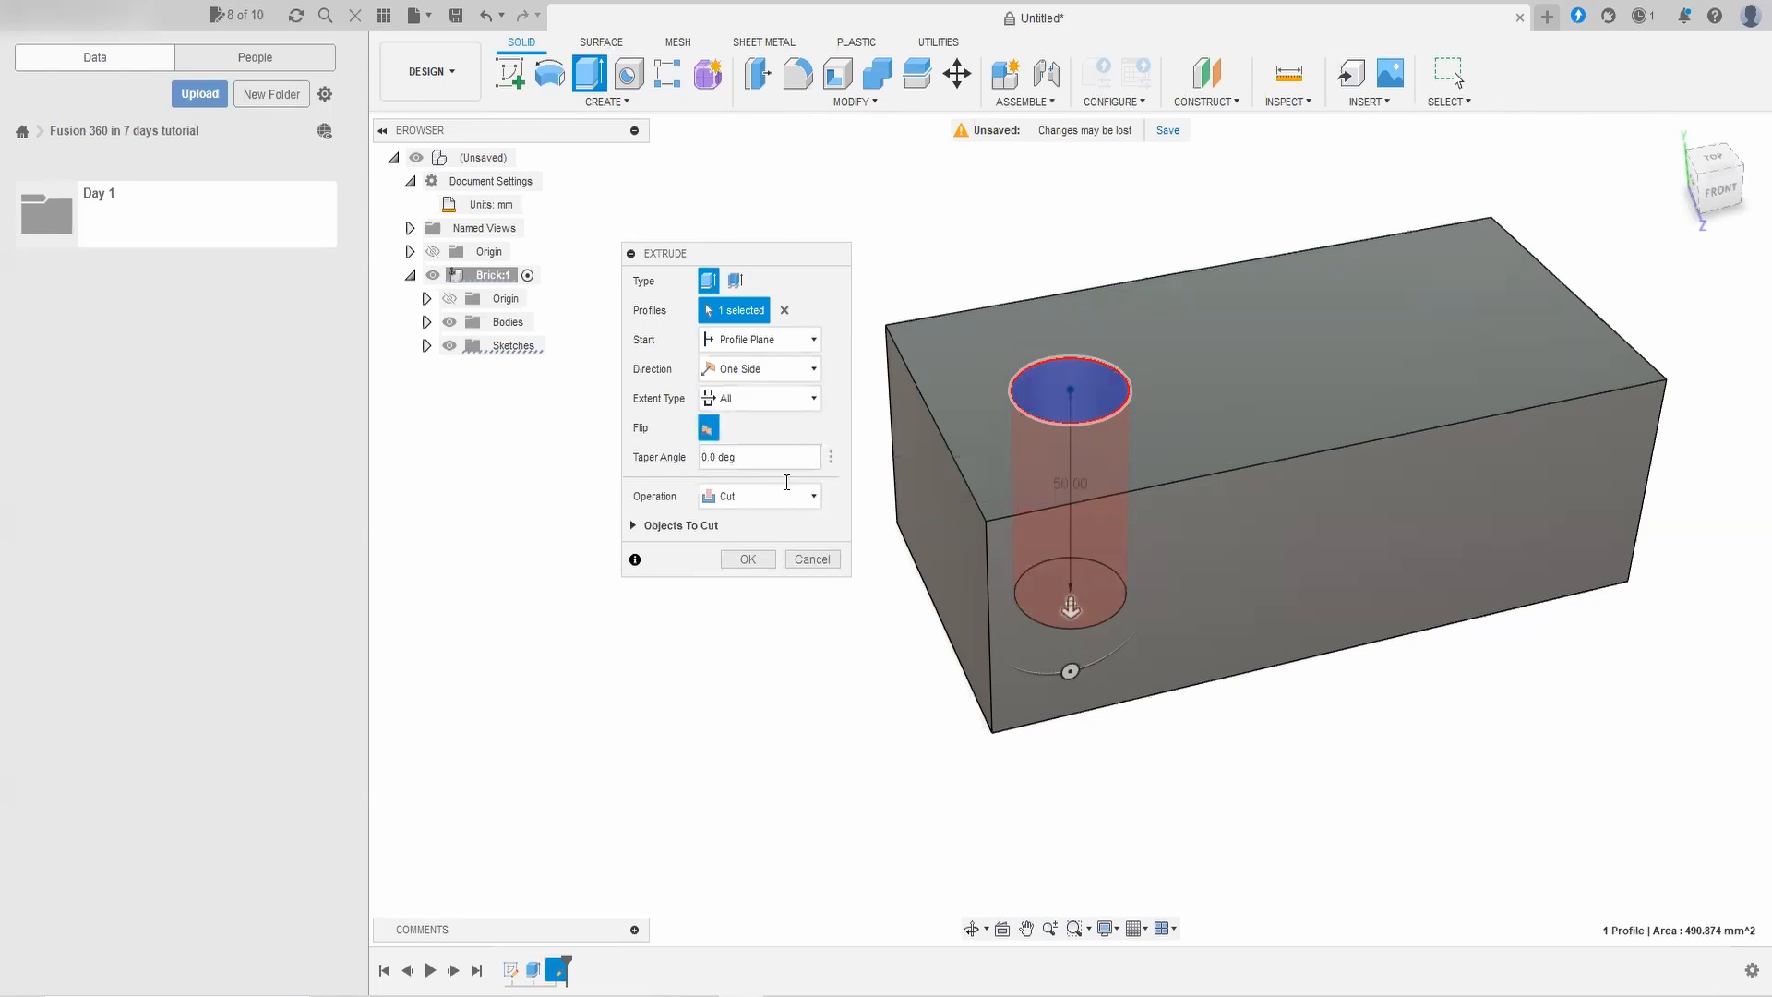
pyautogui.moveTo(910, 716)
pyautogui.keyDown('shift'); pyautogui.mouseDown(button='middle')
pyautogui.moveTo(918, 518)
pyautogui.moveTo(897, 701)
pyautogui.mouseUp(button='middle'); pyautogui.keyUp('shift')
pyautogui.click(753, 588)
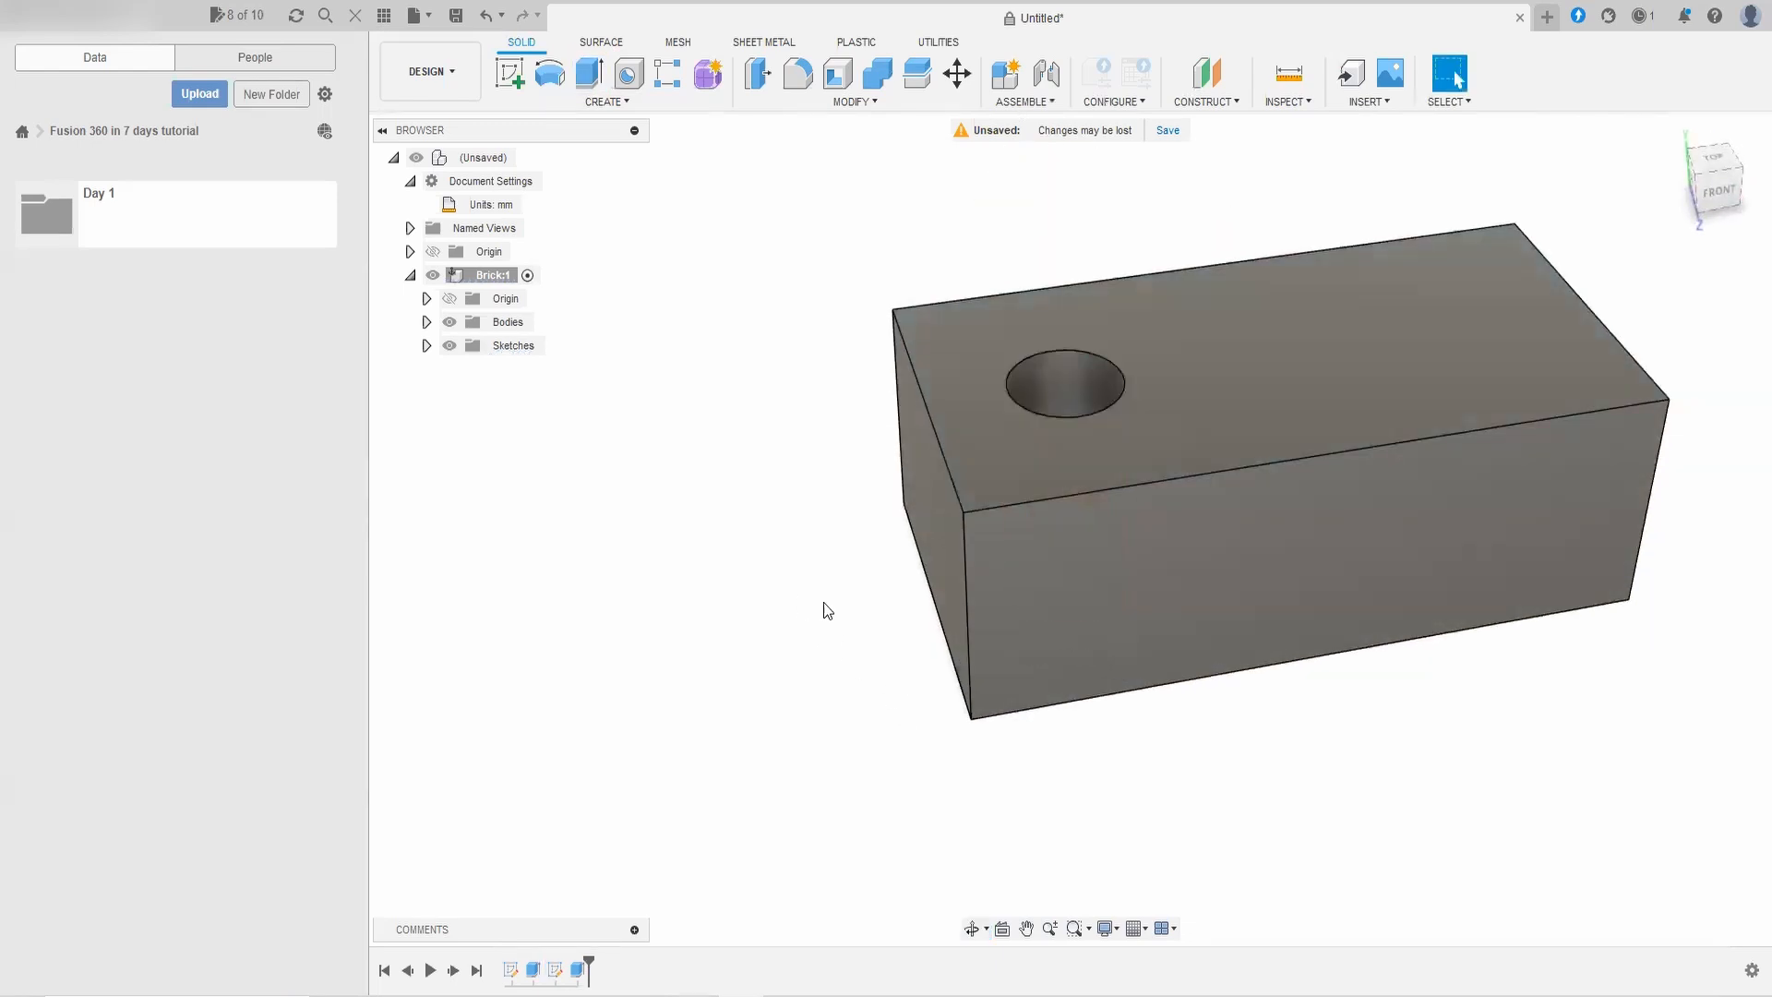
pyautogui.moveTo(828, 610)
pyautogui.keyDown('shift'); pyautogui.mouseDown(button='middle')
pyautogui.moveTo(841, 684)
pyautogui.moveTo(819, 569)
pyautogui.moveTo(827, 419)
pyautogui.moveTo(813, 588)
pyautogui.moveTo(831, 627)
pyautogui.mouseUp(button='middle'); pyautogui.keyUp('shift')
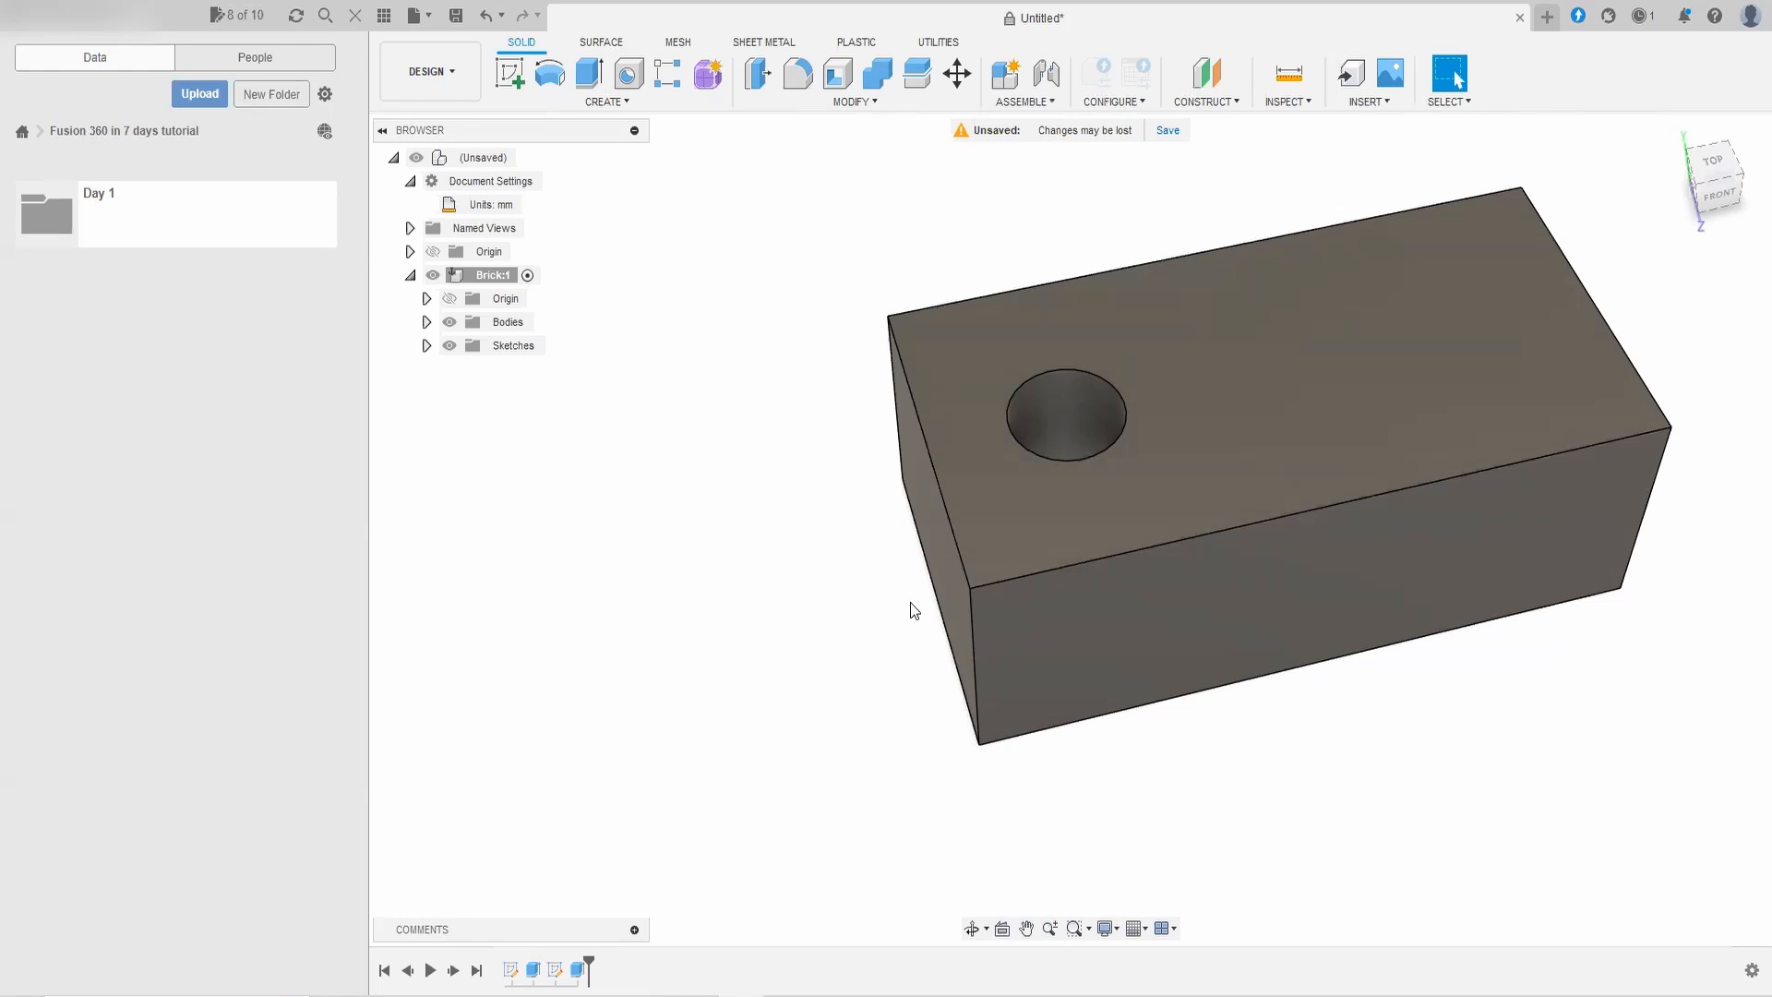
# Step: Start a rectangular pattern with object type Features and choose the hole's extrude cut as the object
pyautogui.click(650, 104)
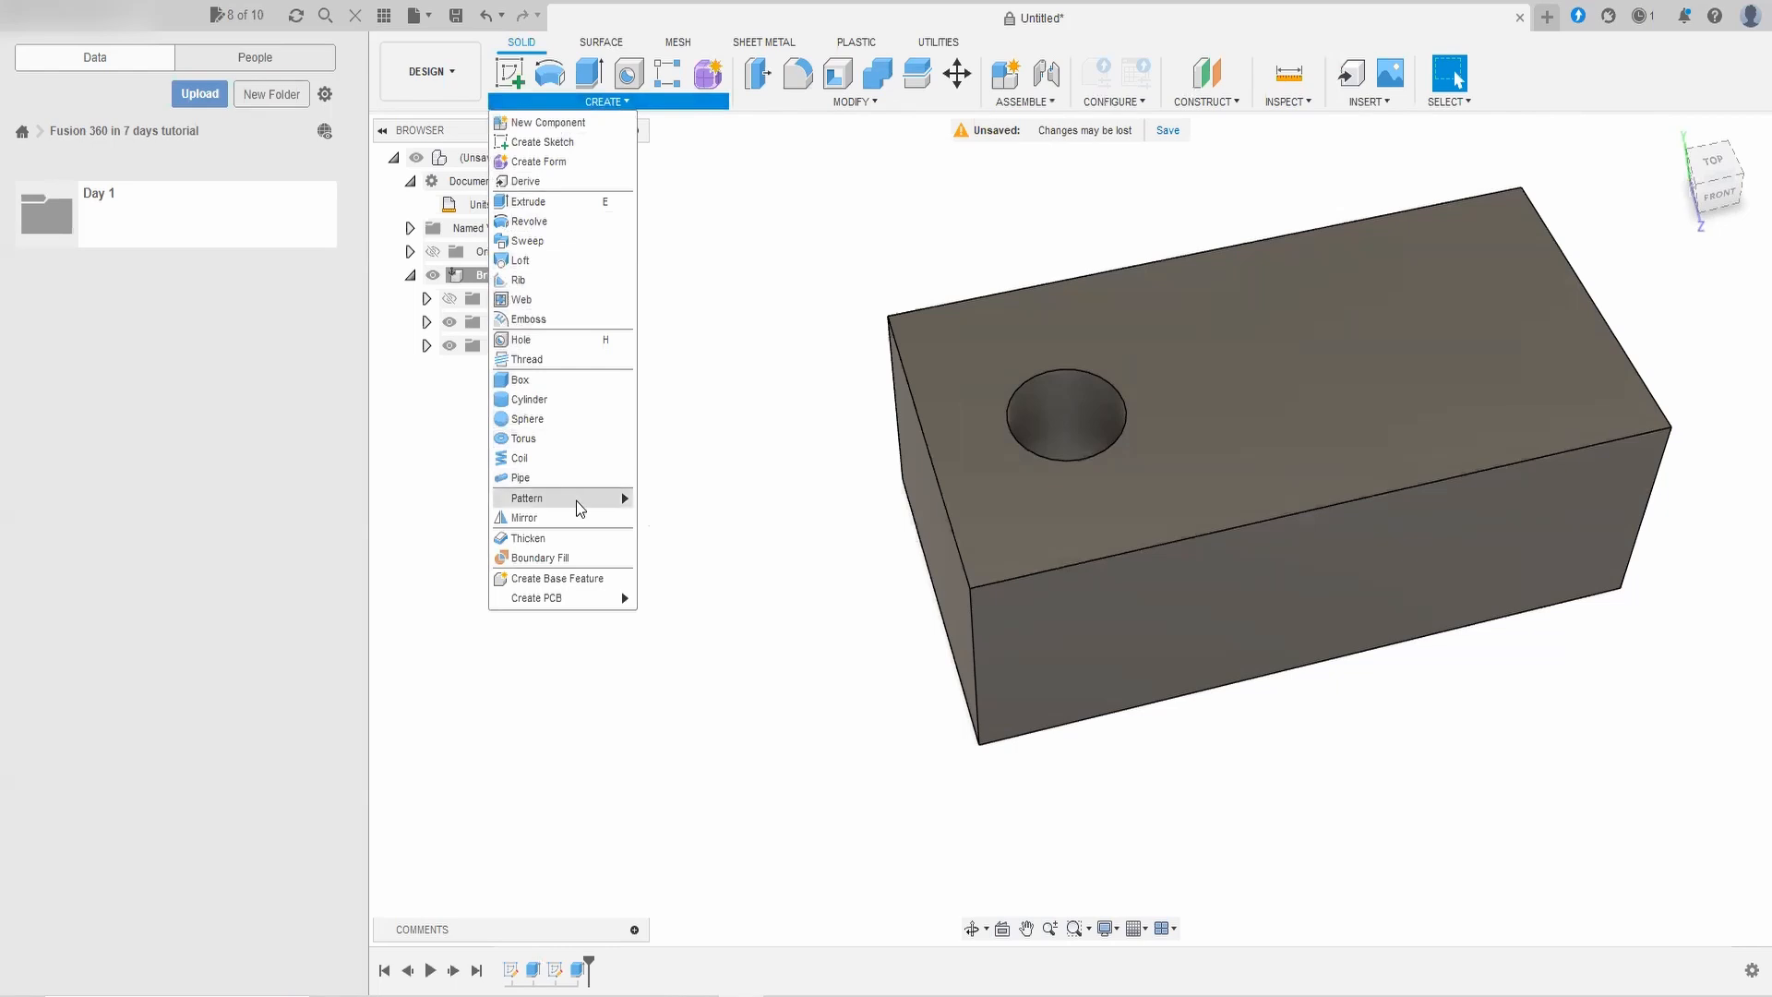
pyautogui.moveTo(577, 506)
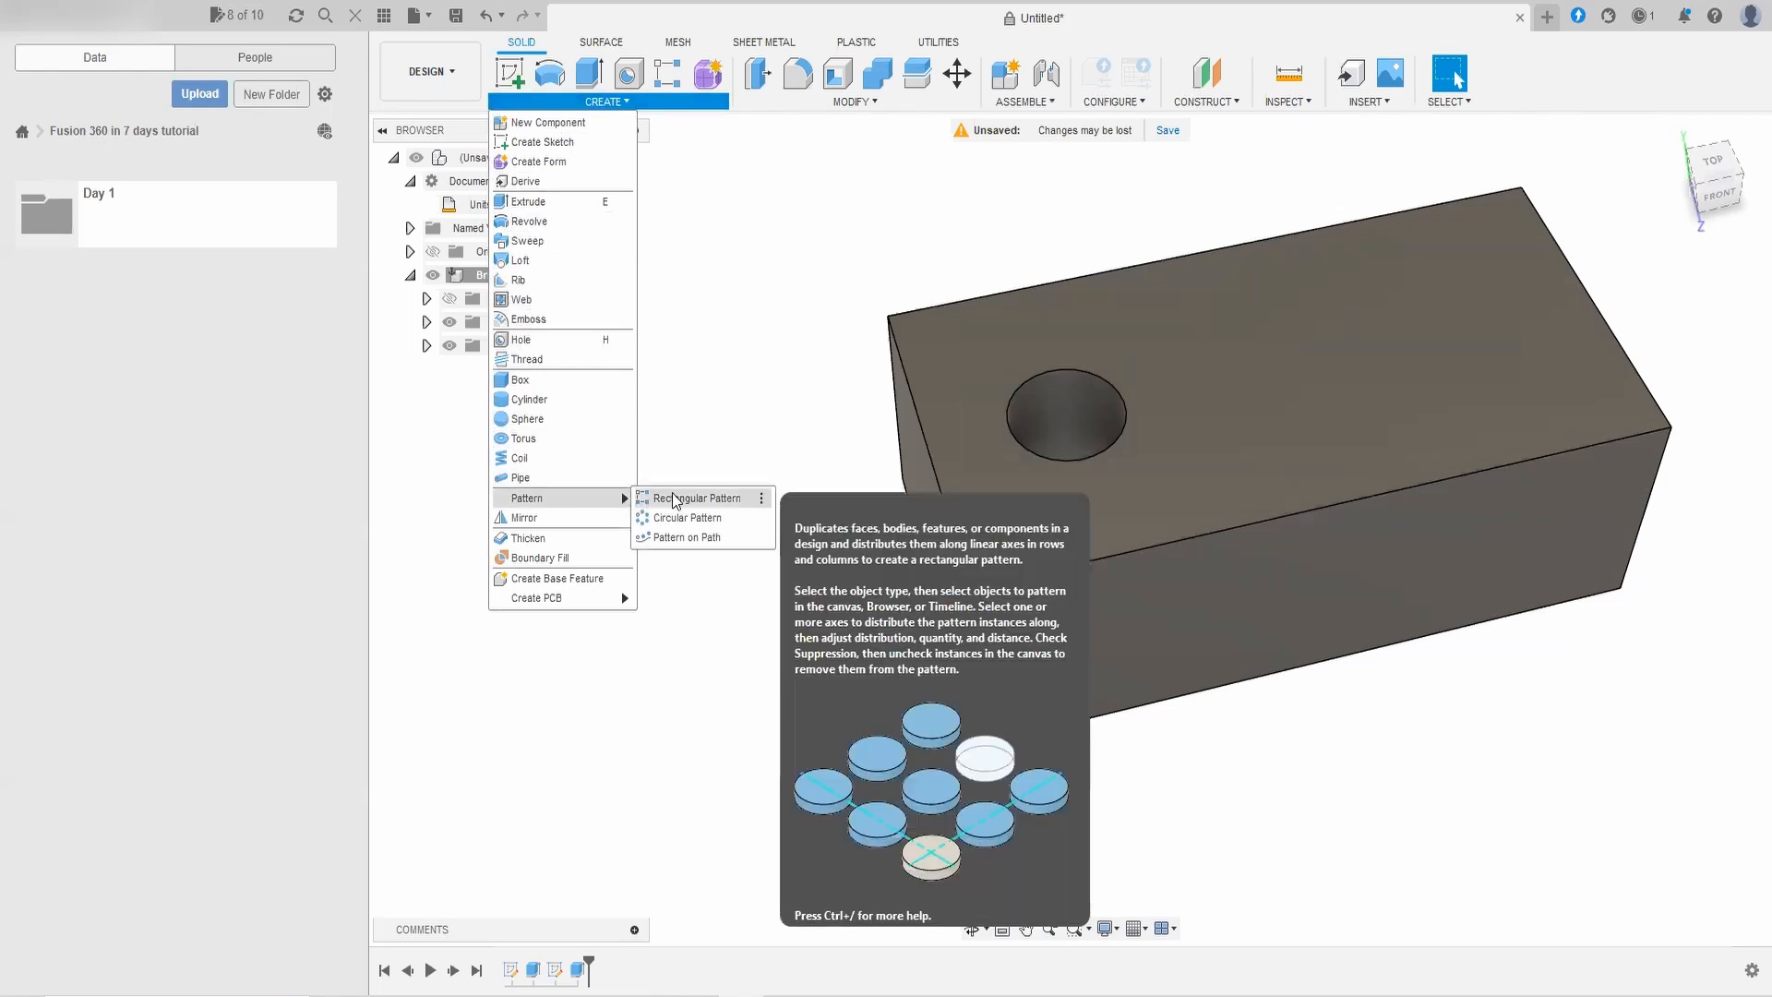
pyautogui.click(724, 499)
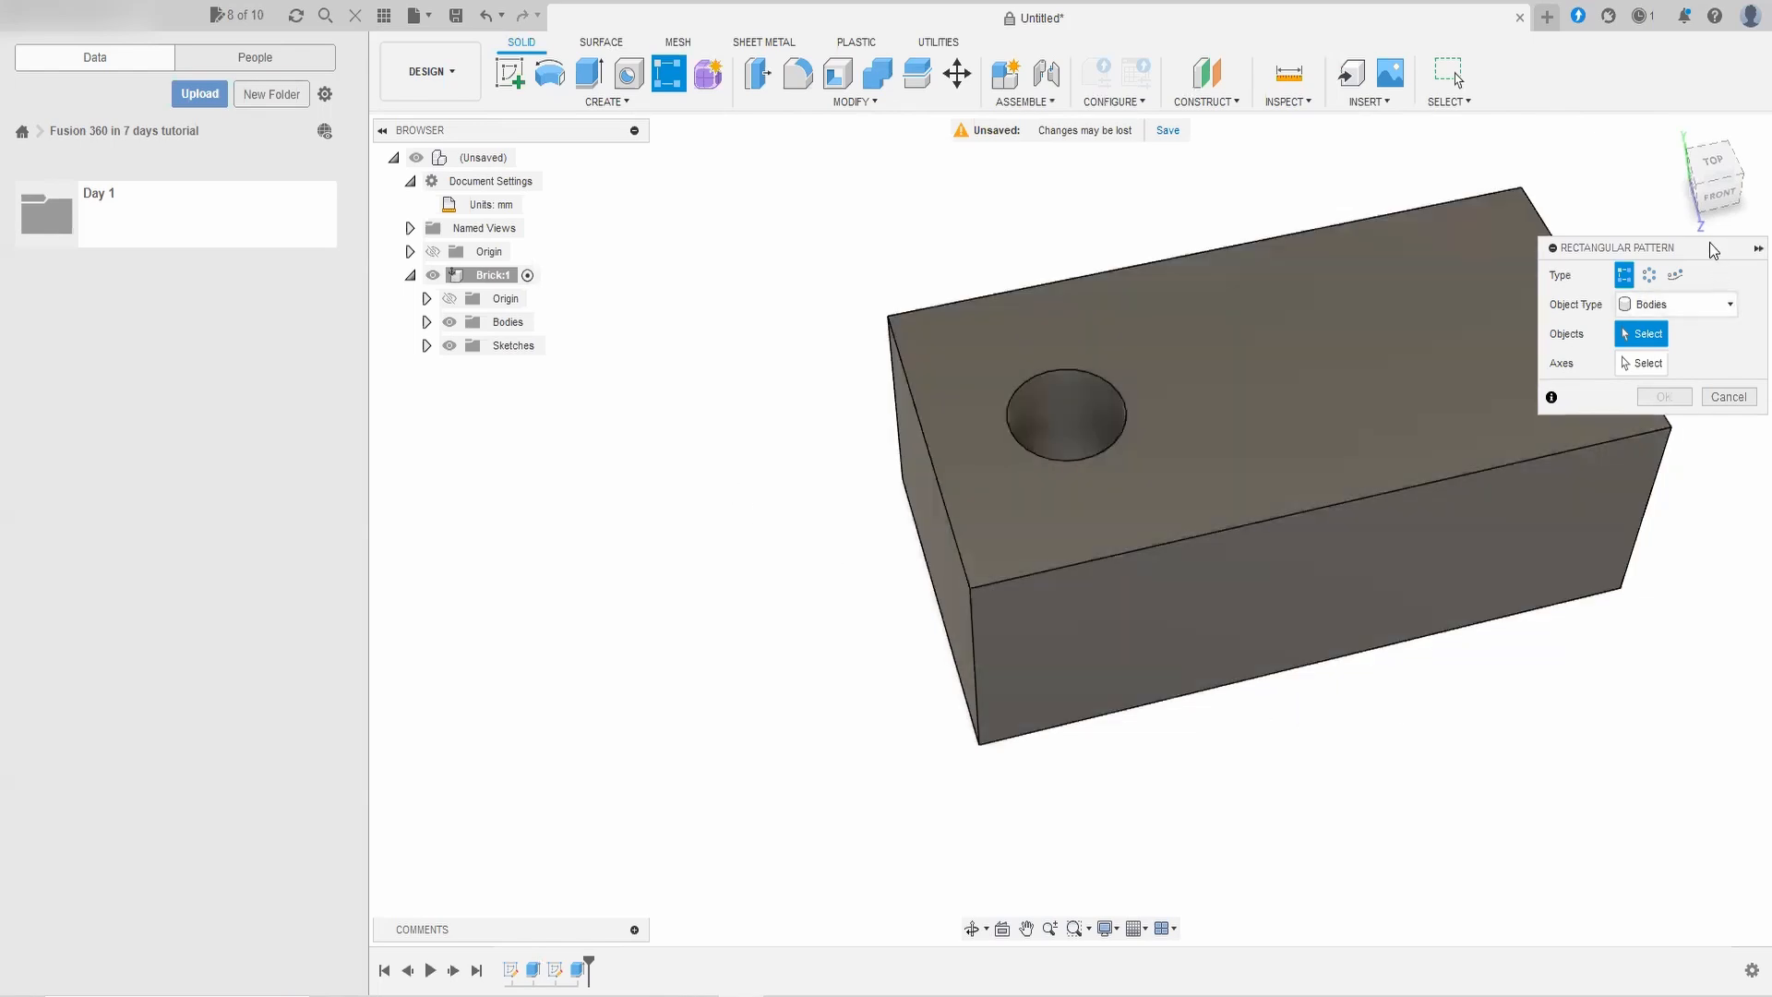
pyautogui.moveTo(1708, 247)
pyautogui.mouseDown()
pyautogui.moveTo(975, 260)
pyautogui.moveTo(767, 200)
pyautogui.mouseUp()
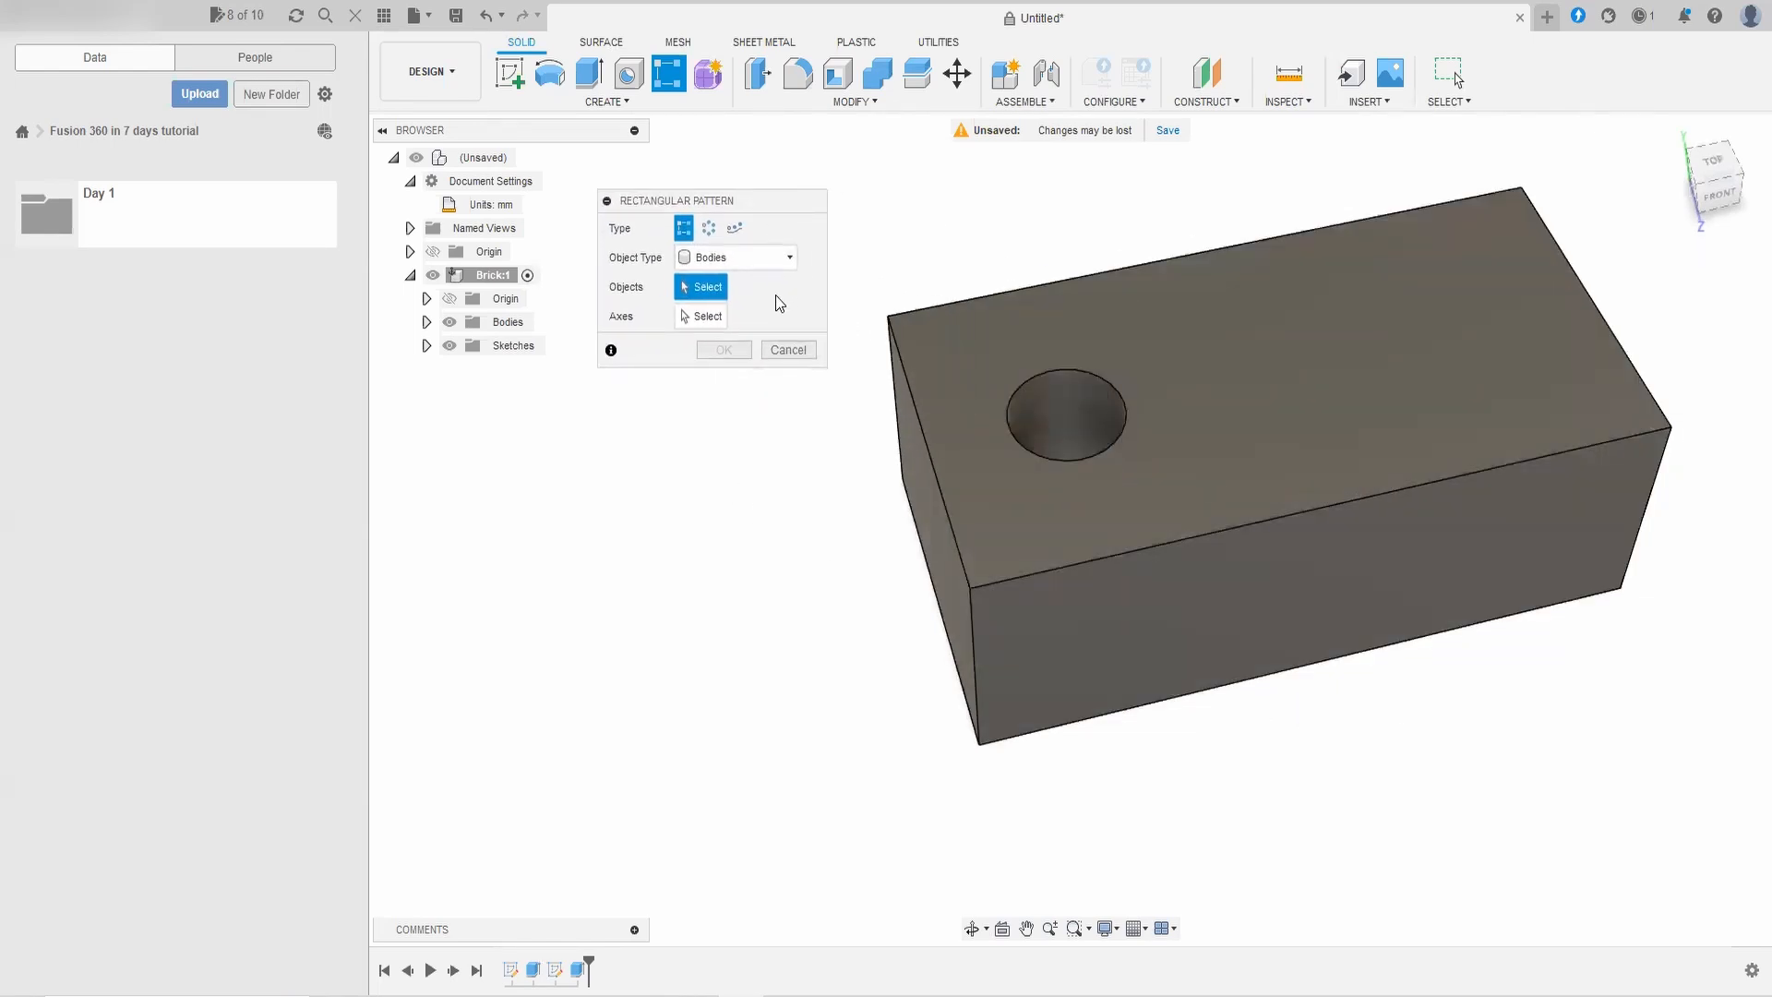
pyautogui.click(790, 262)
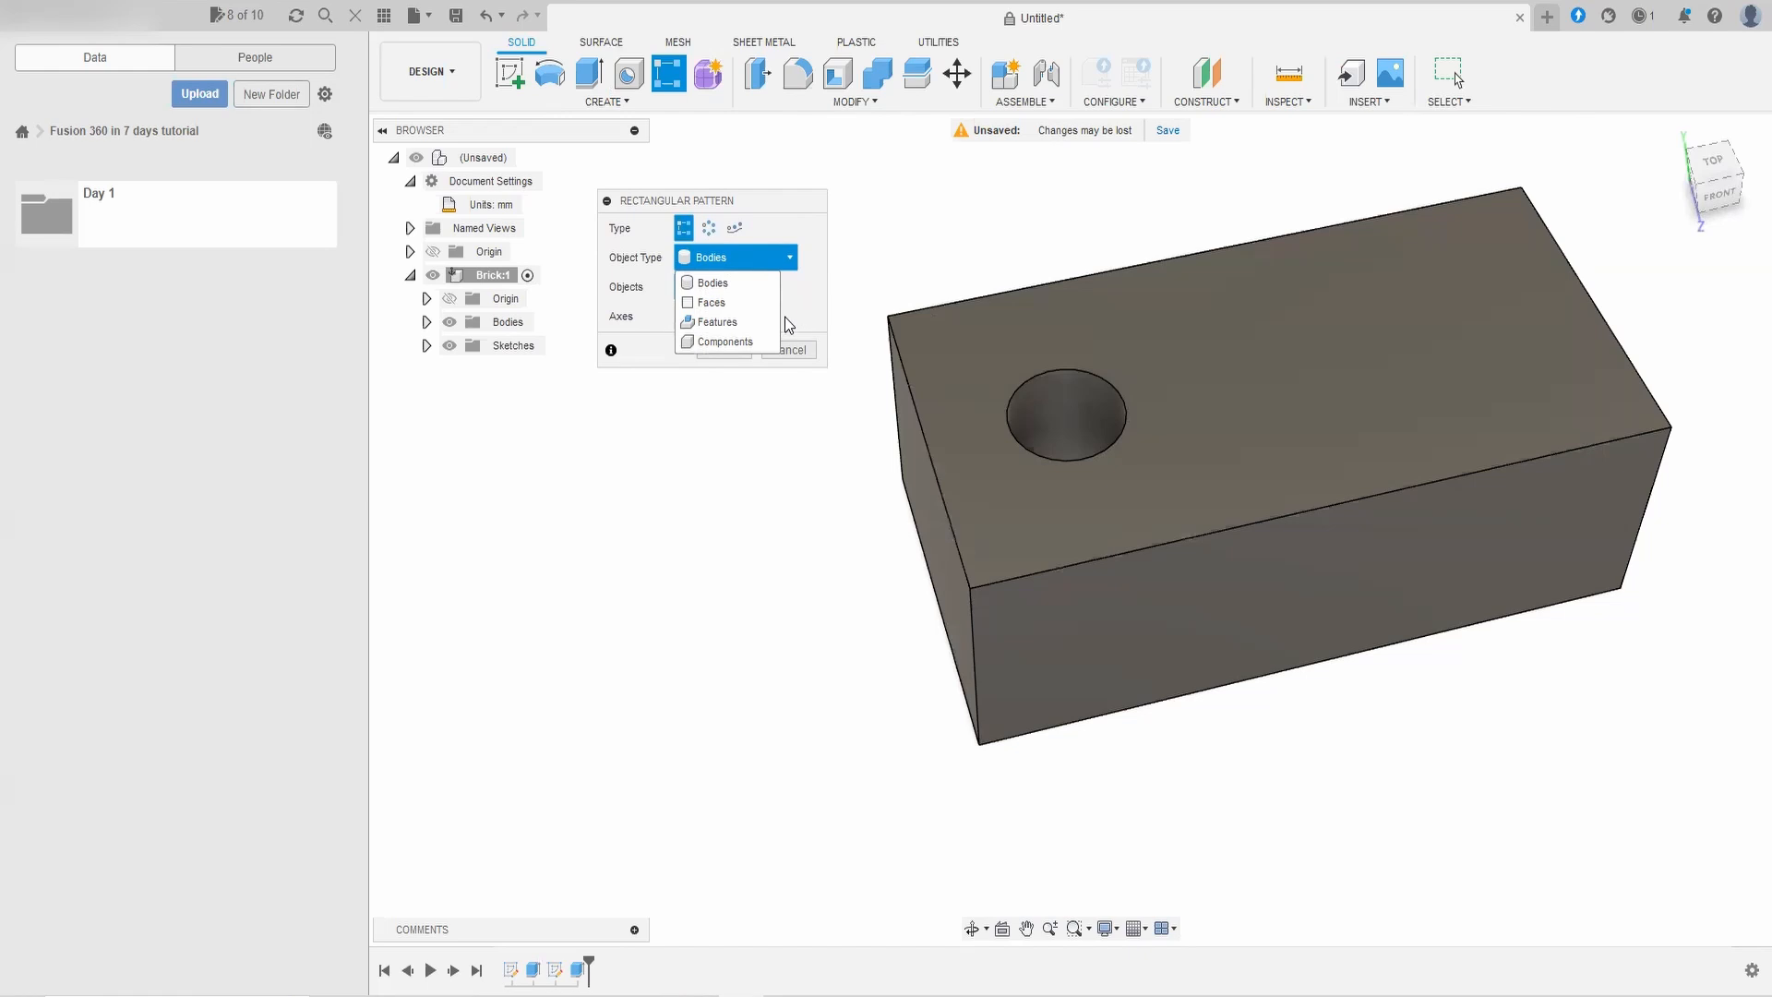
pyautogui.click(767, 329)
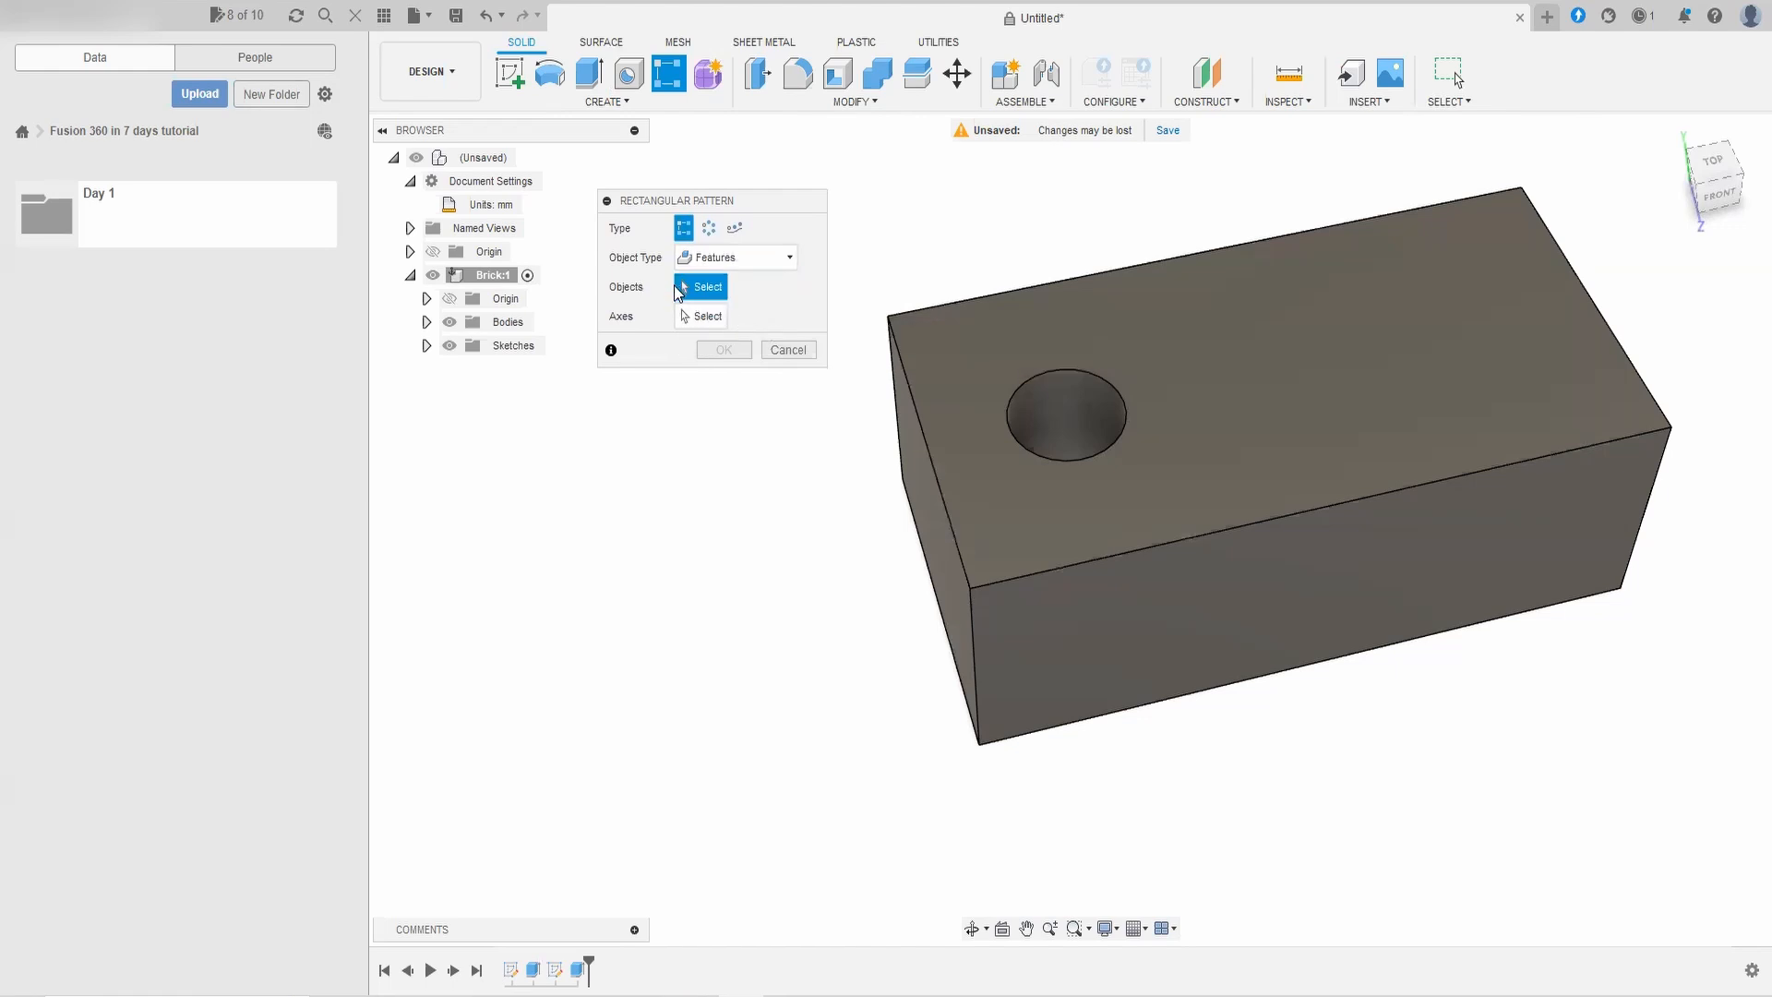
pyautogui.click(581, 969)
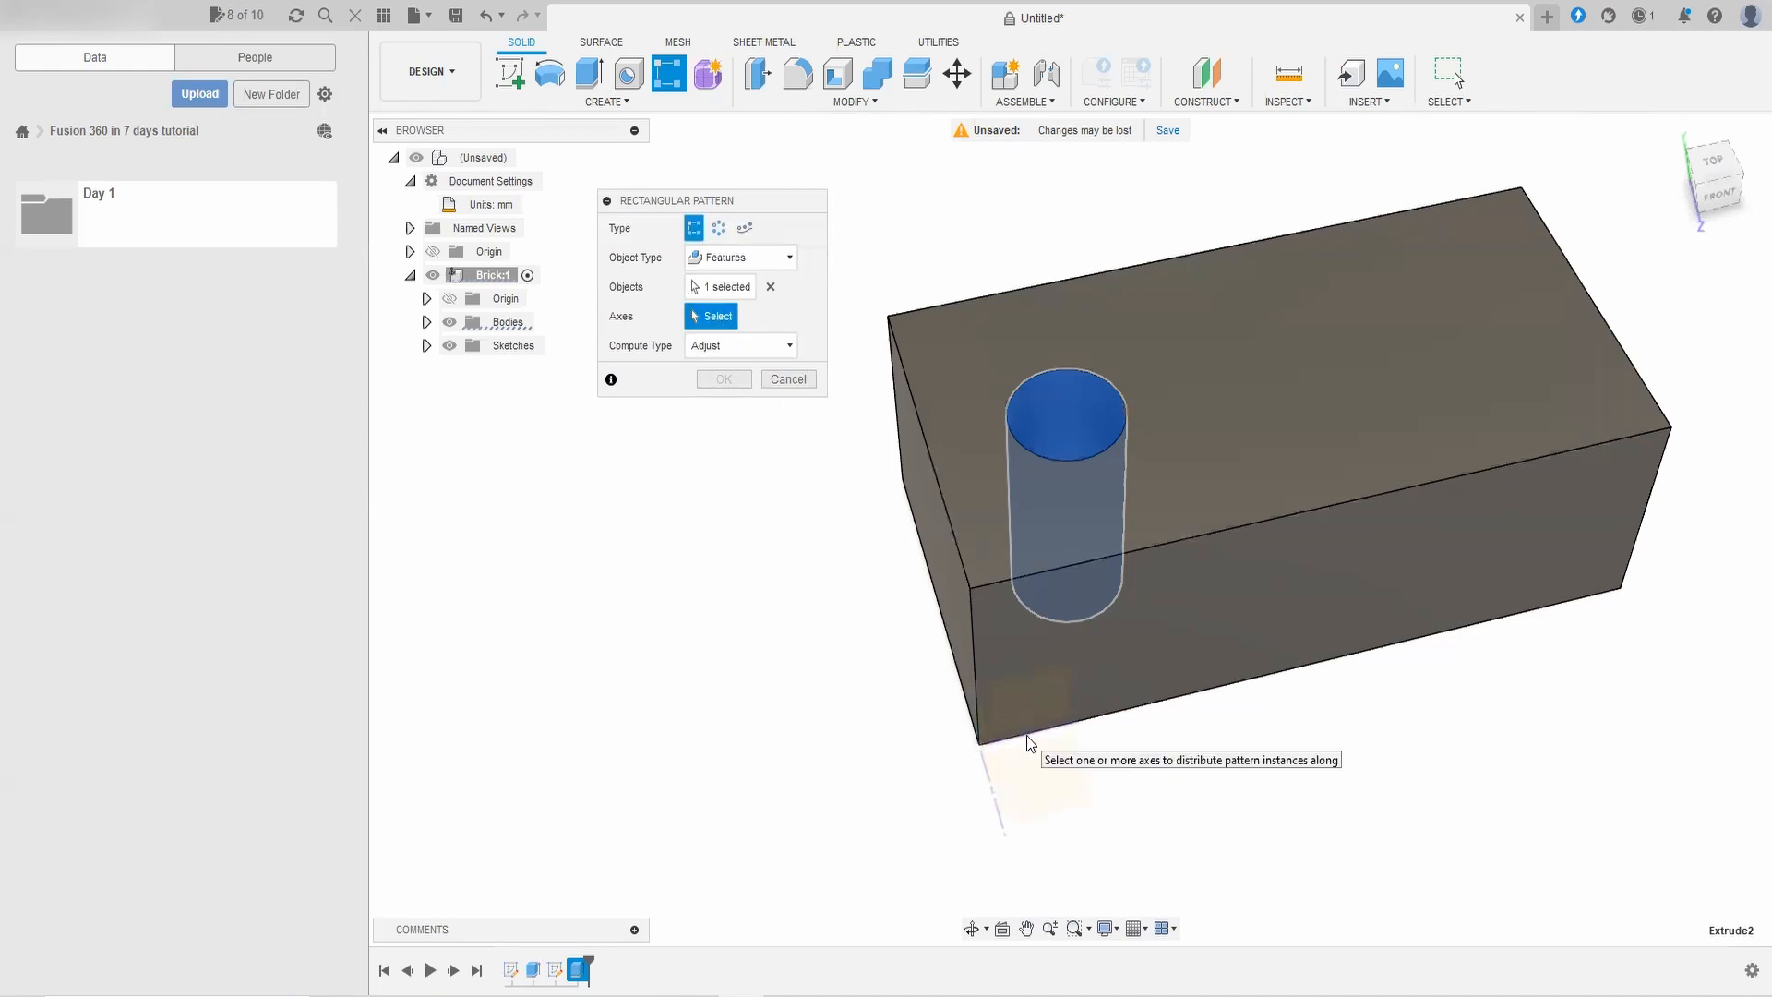
# Step: Pattern the hole along the brick's lower long edge with Extent distribution and a distance of 87.5 mm
pyautogui.keyDown('shift'); pyautogui.moveTo(1111, 746); pyautogui.dragTo(925, 630, button='middle'); pyautogui.keyUp('shift')
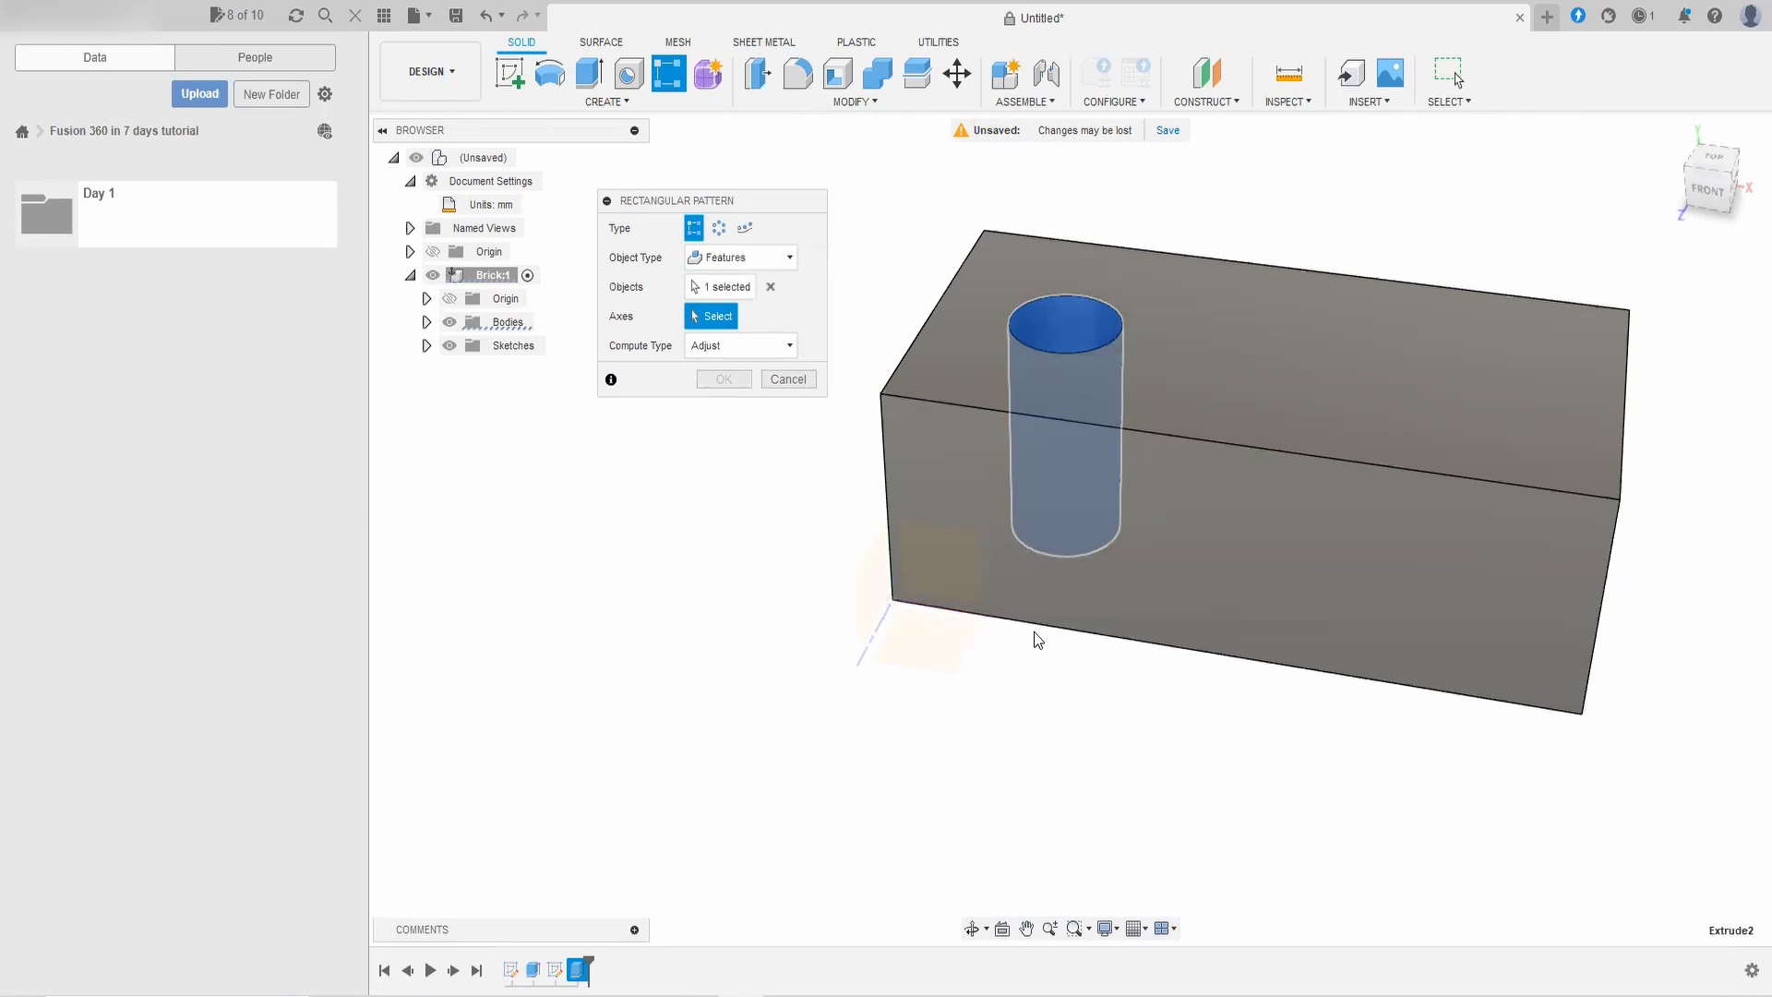
pyautogui.click(977, 617)
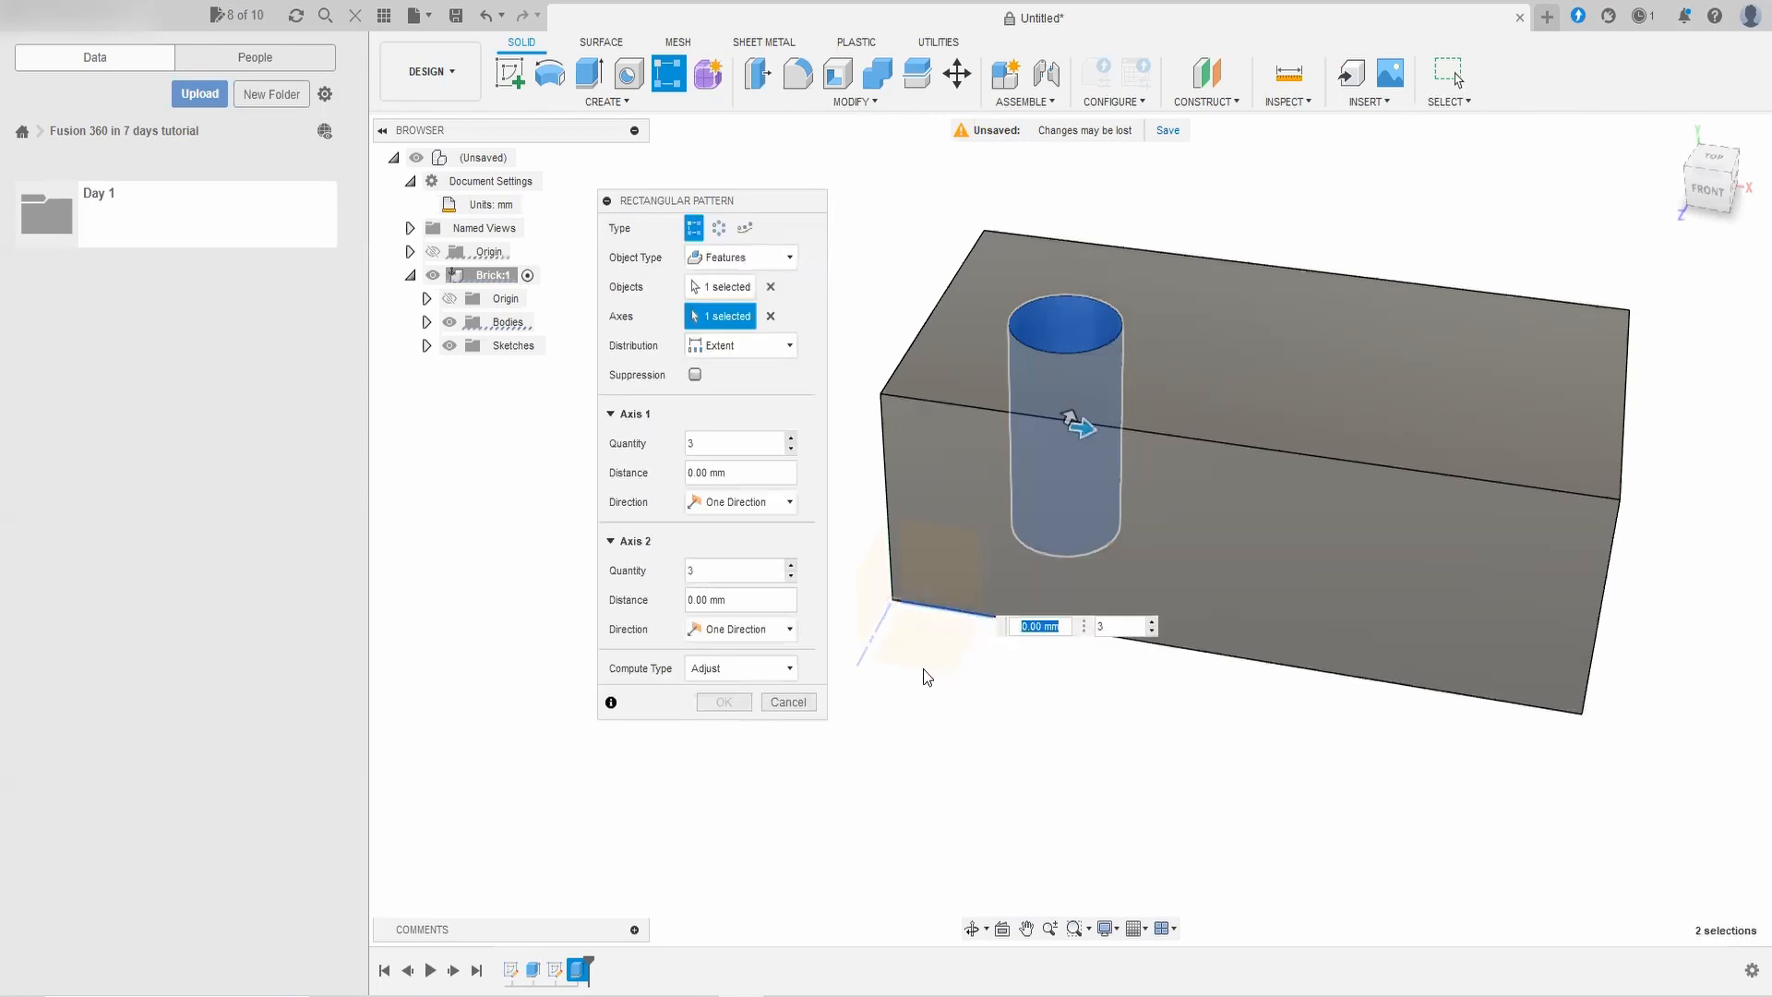
pyautogui.click(772, 348)
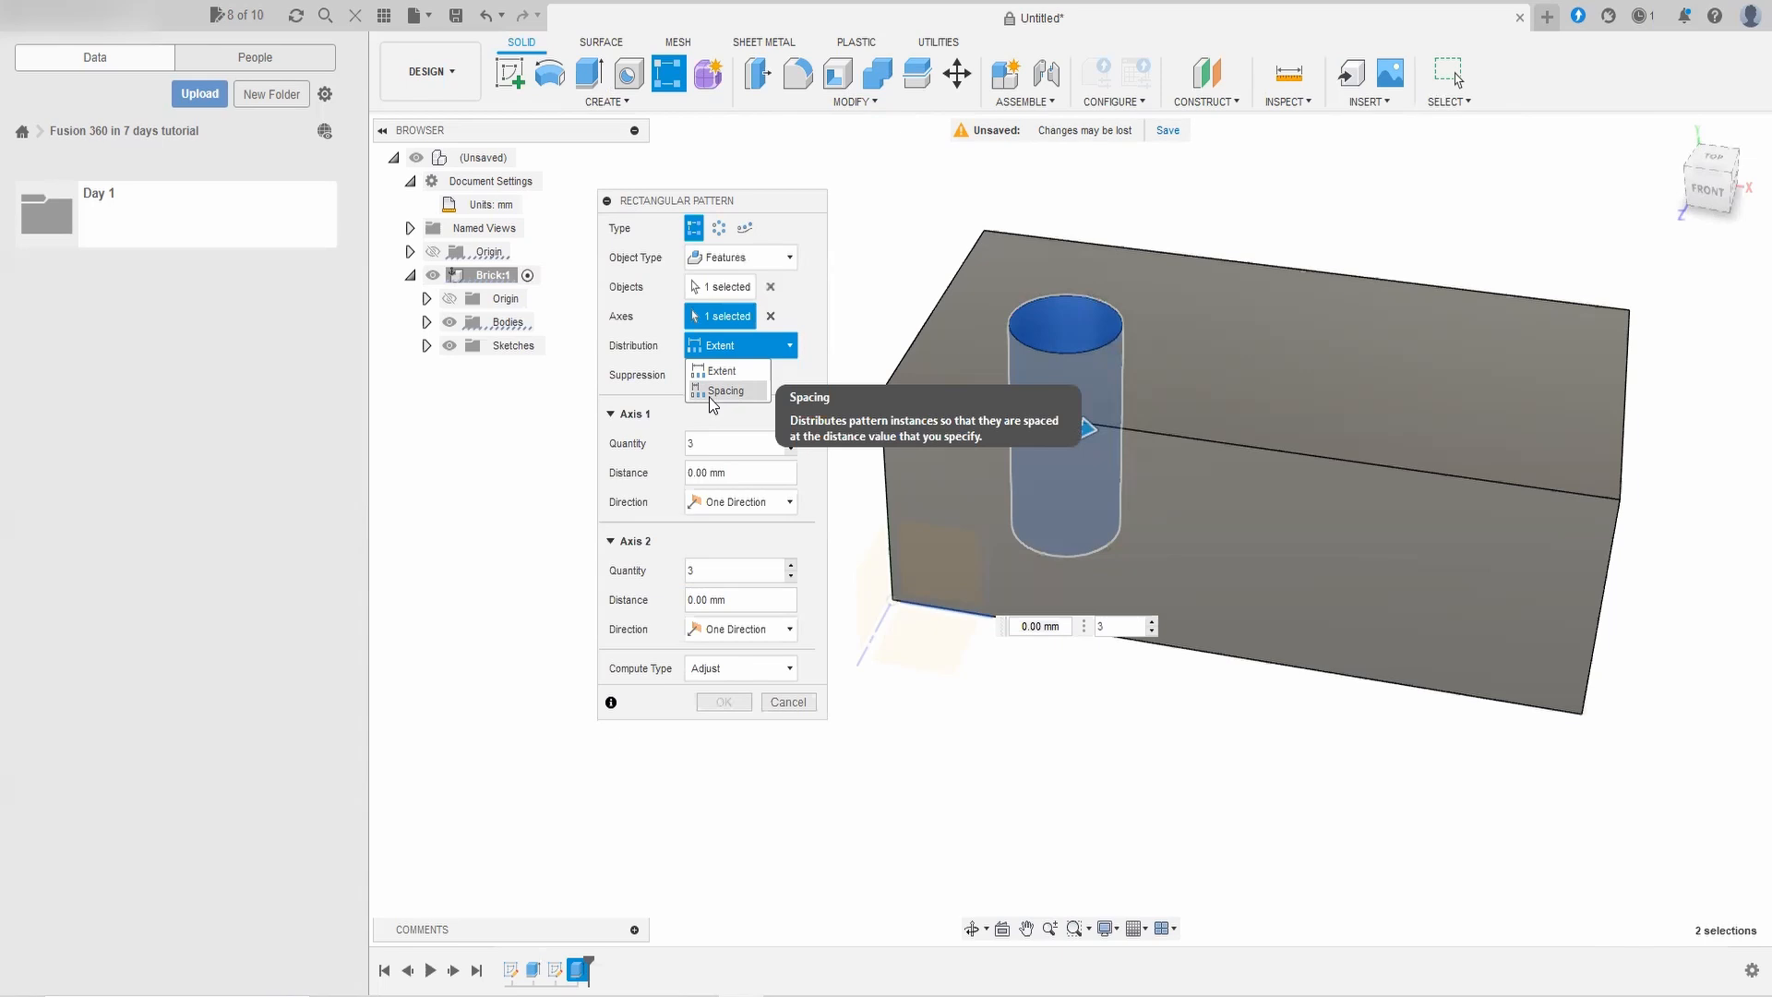
pyautogui.click(725, 371)
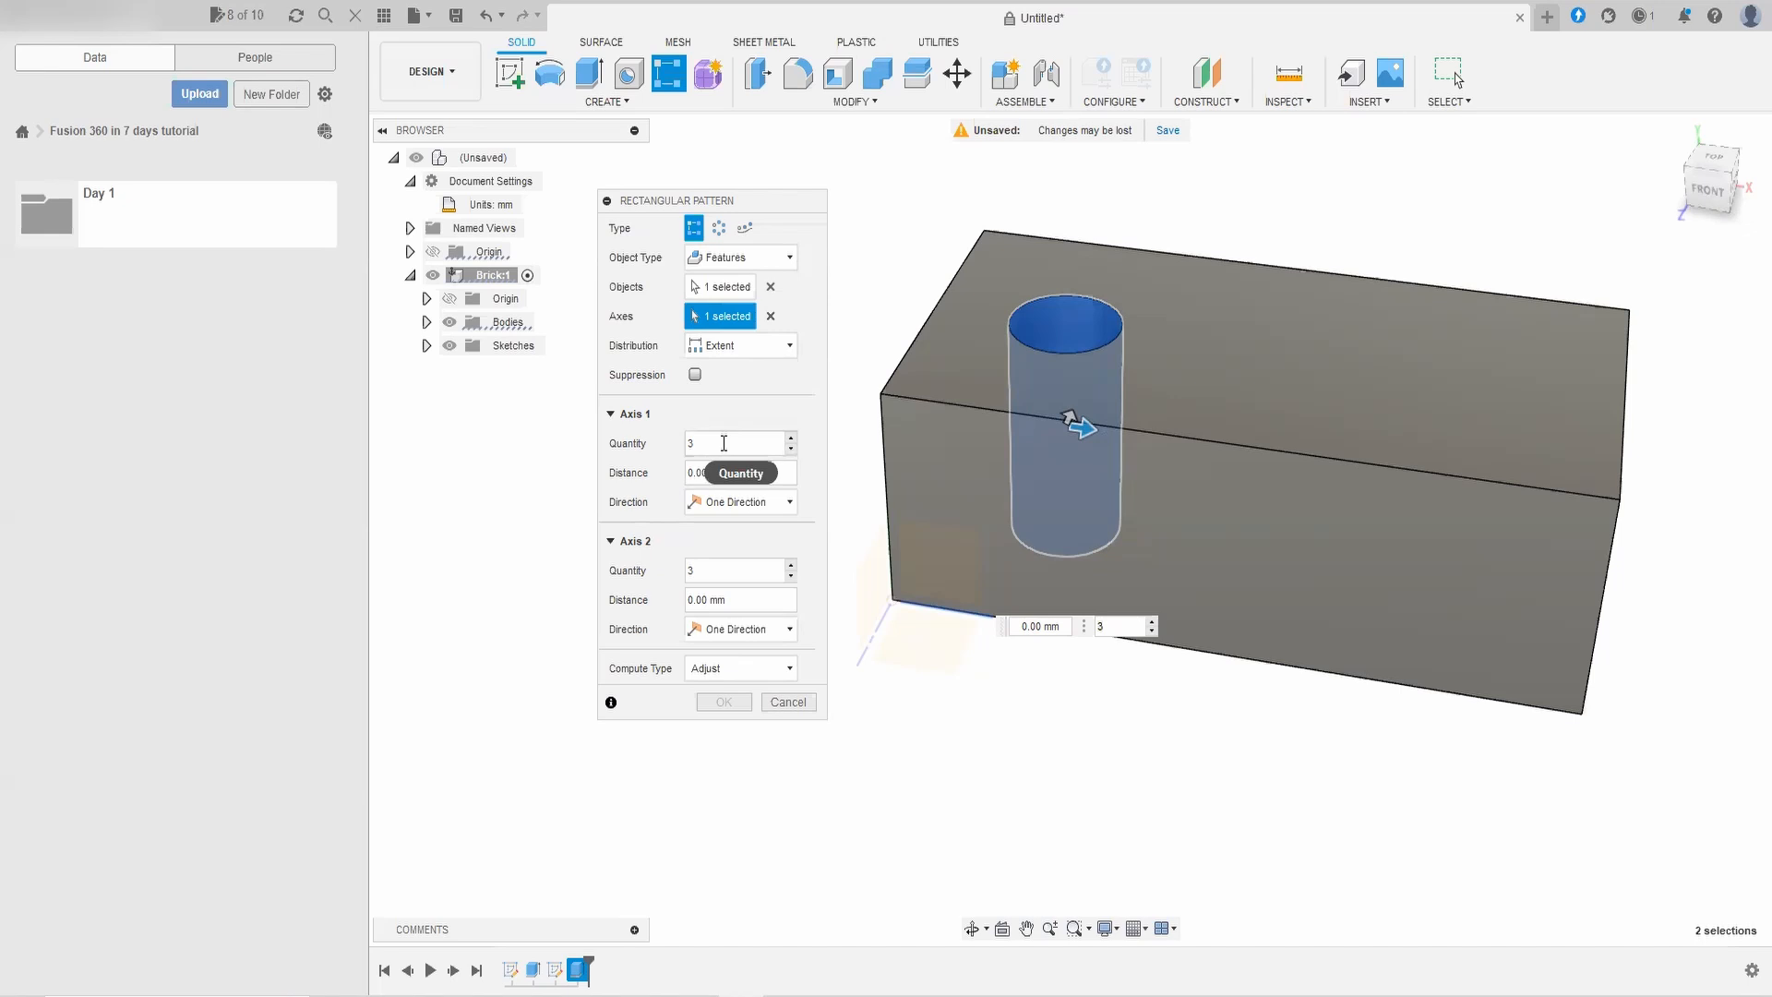
pyautogui.click(680, 473)
pyautogui.write('87.5')
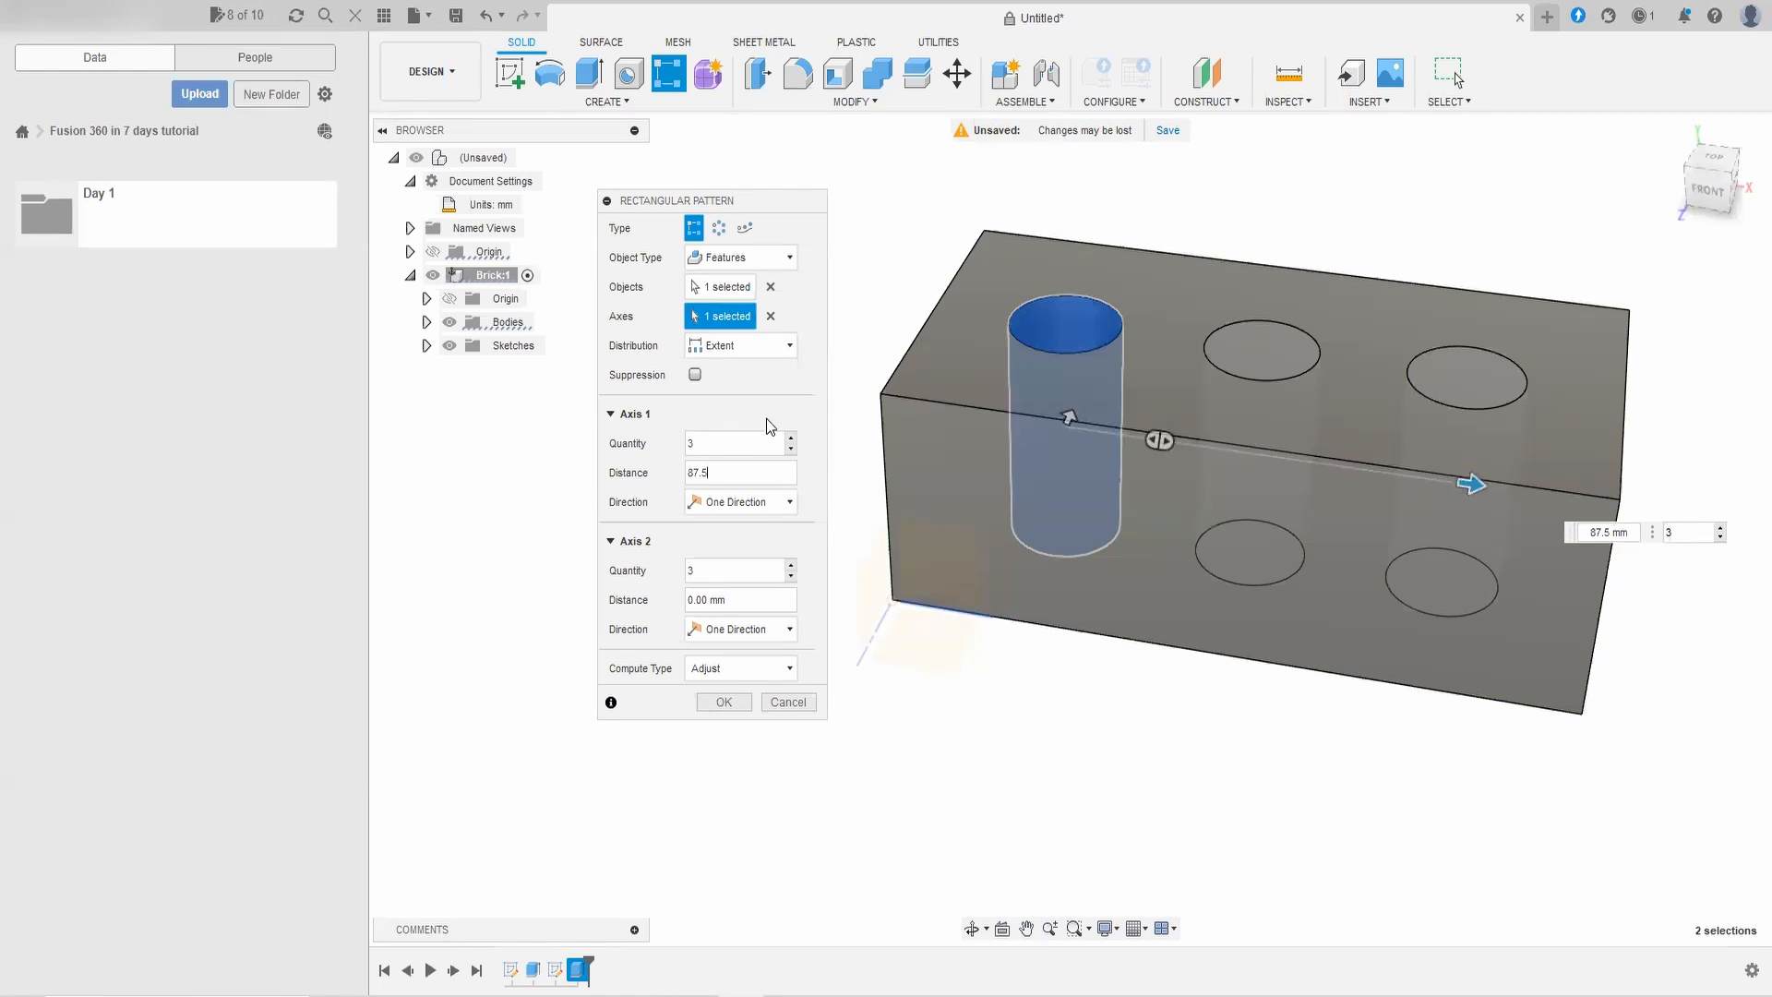
# Step: Try the Symmetric direction for the hole pattern's first axis
pyautogui.click(785, 505)
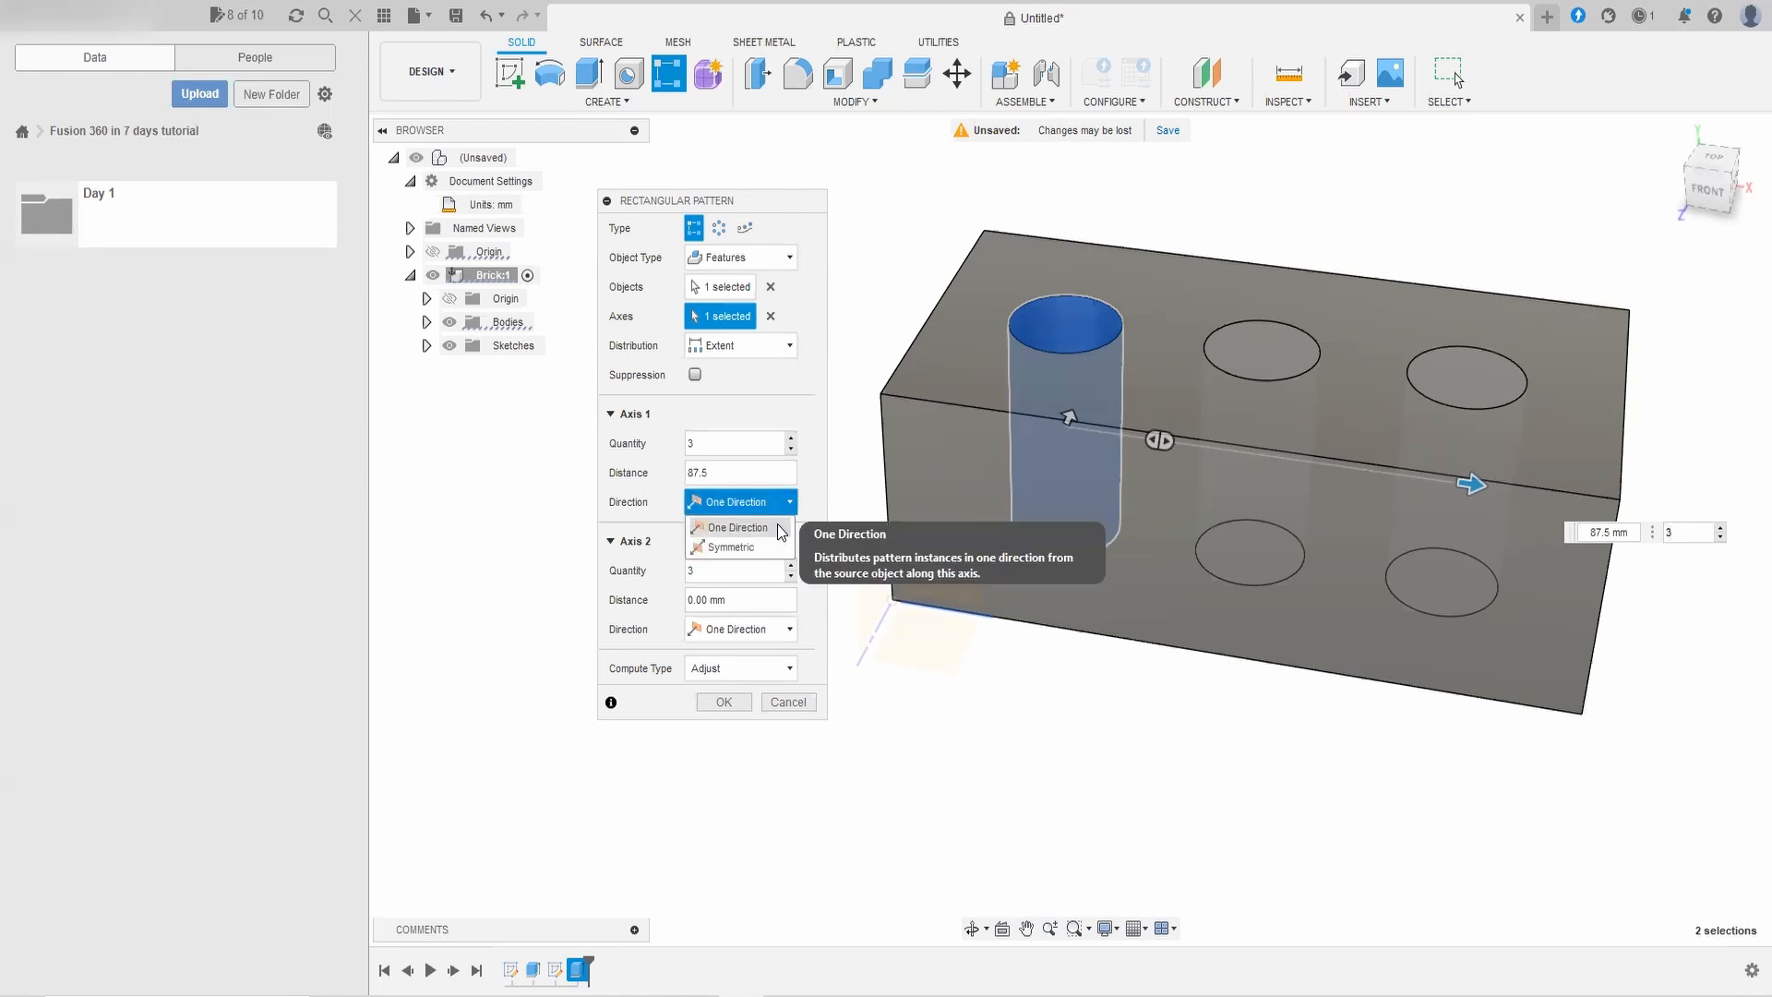
pyautogui.click(739, 547)
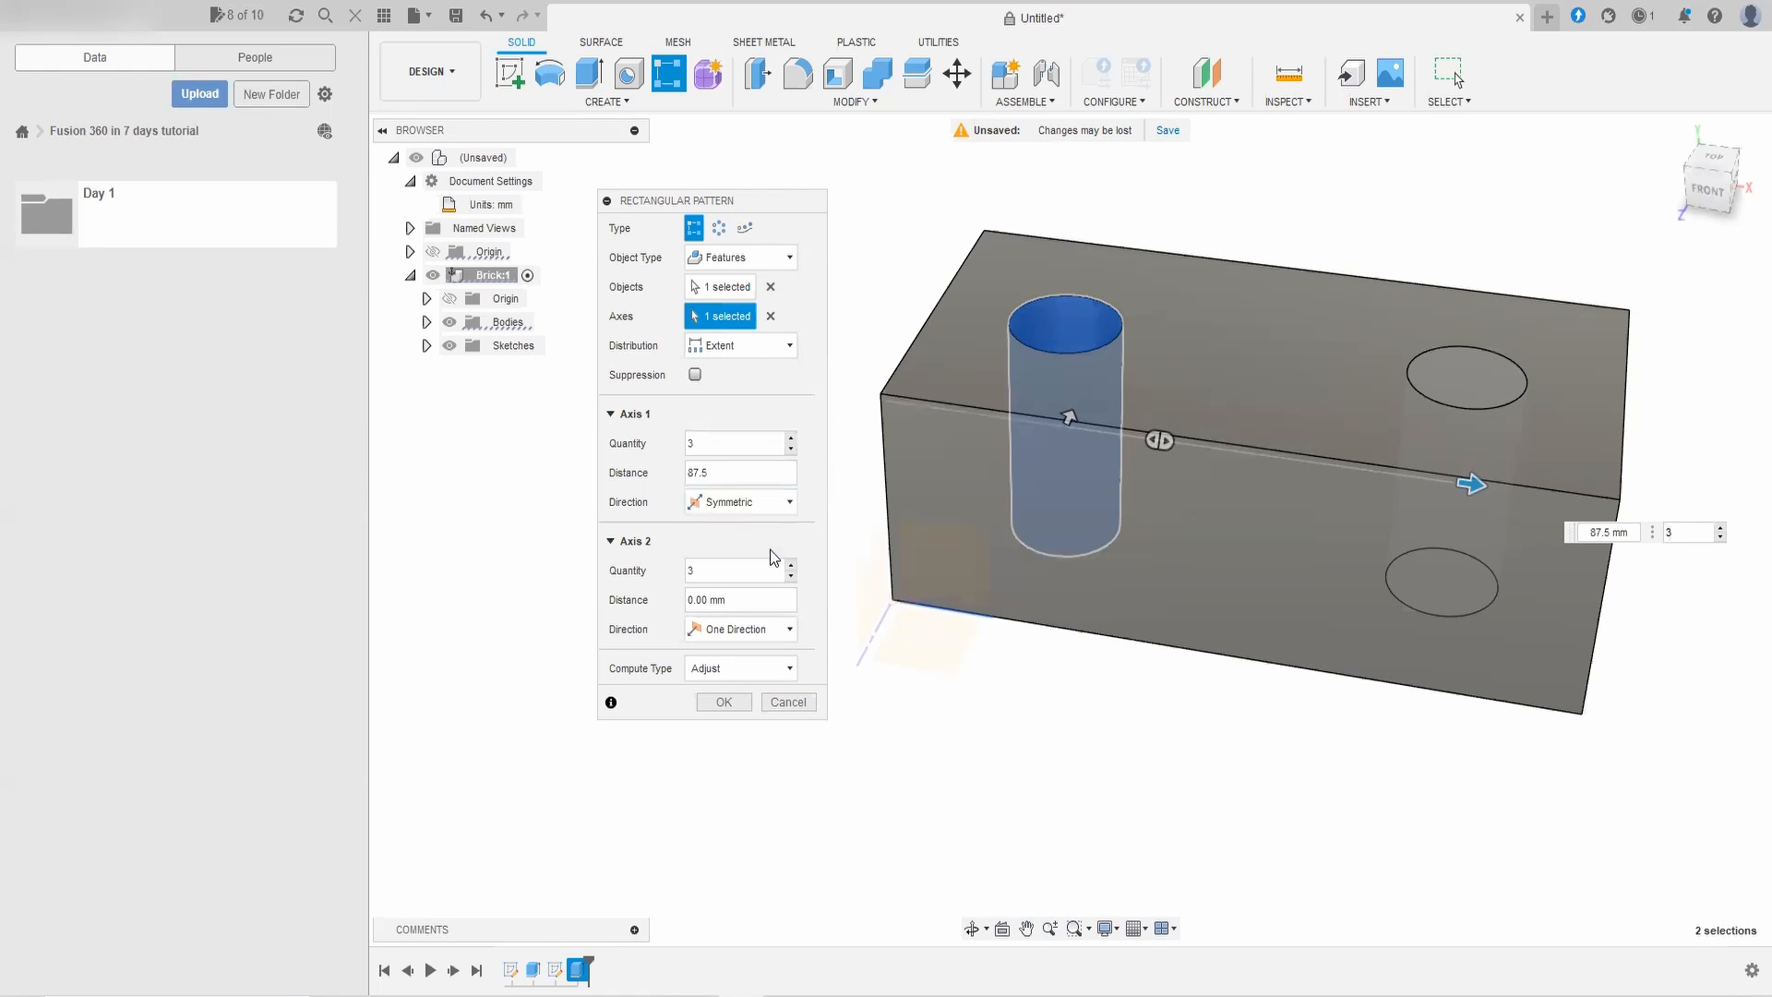
pyautogui.scroll(2, 1047, 592)
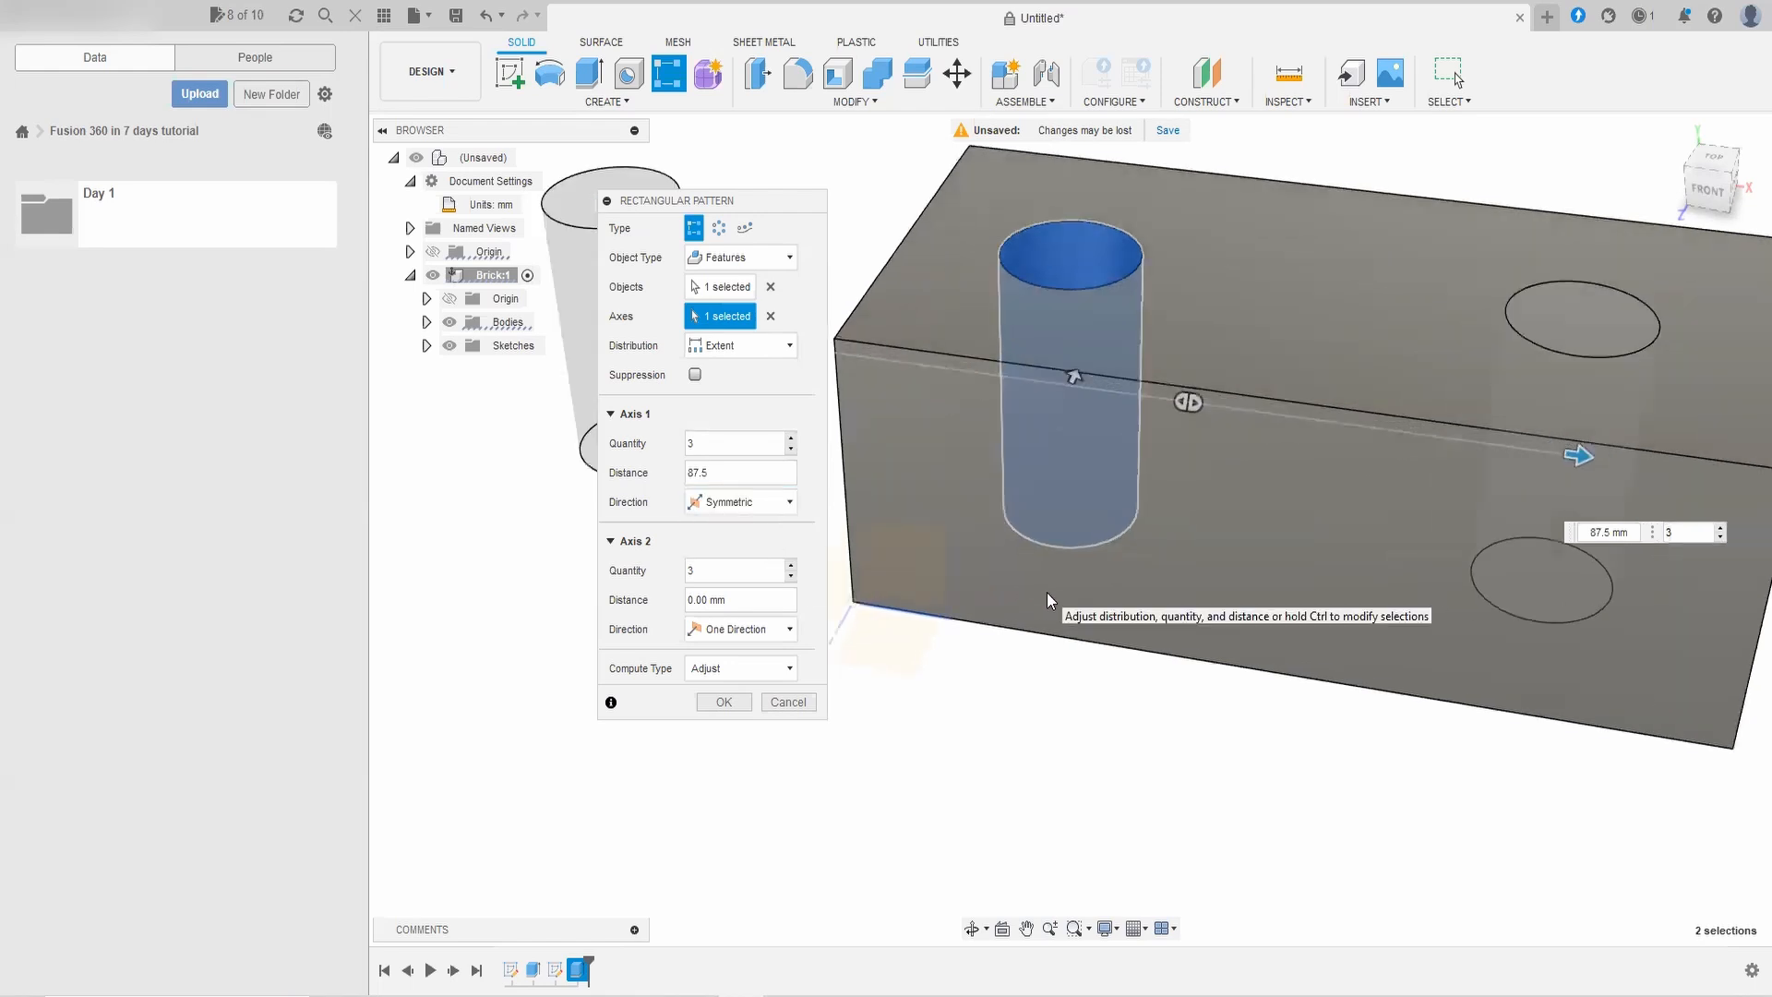
pyautogui.scroll(-5, 1051, 596)
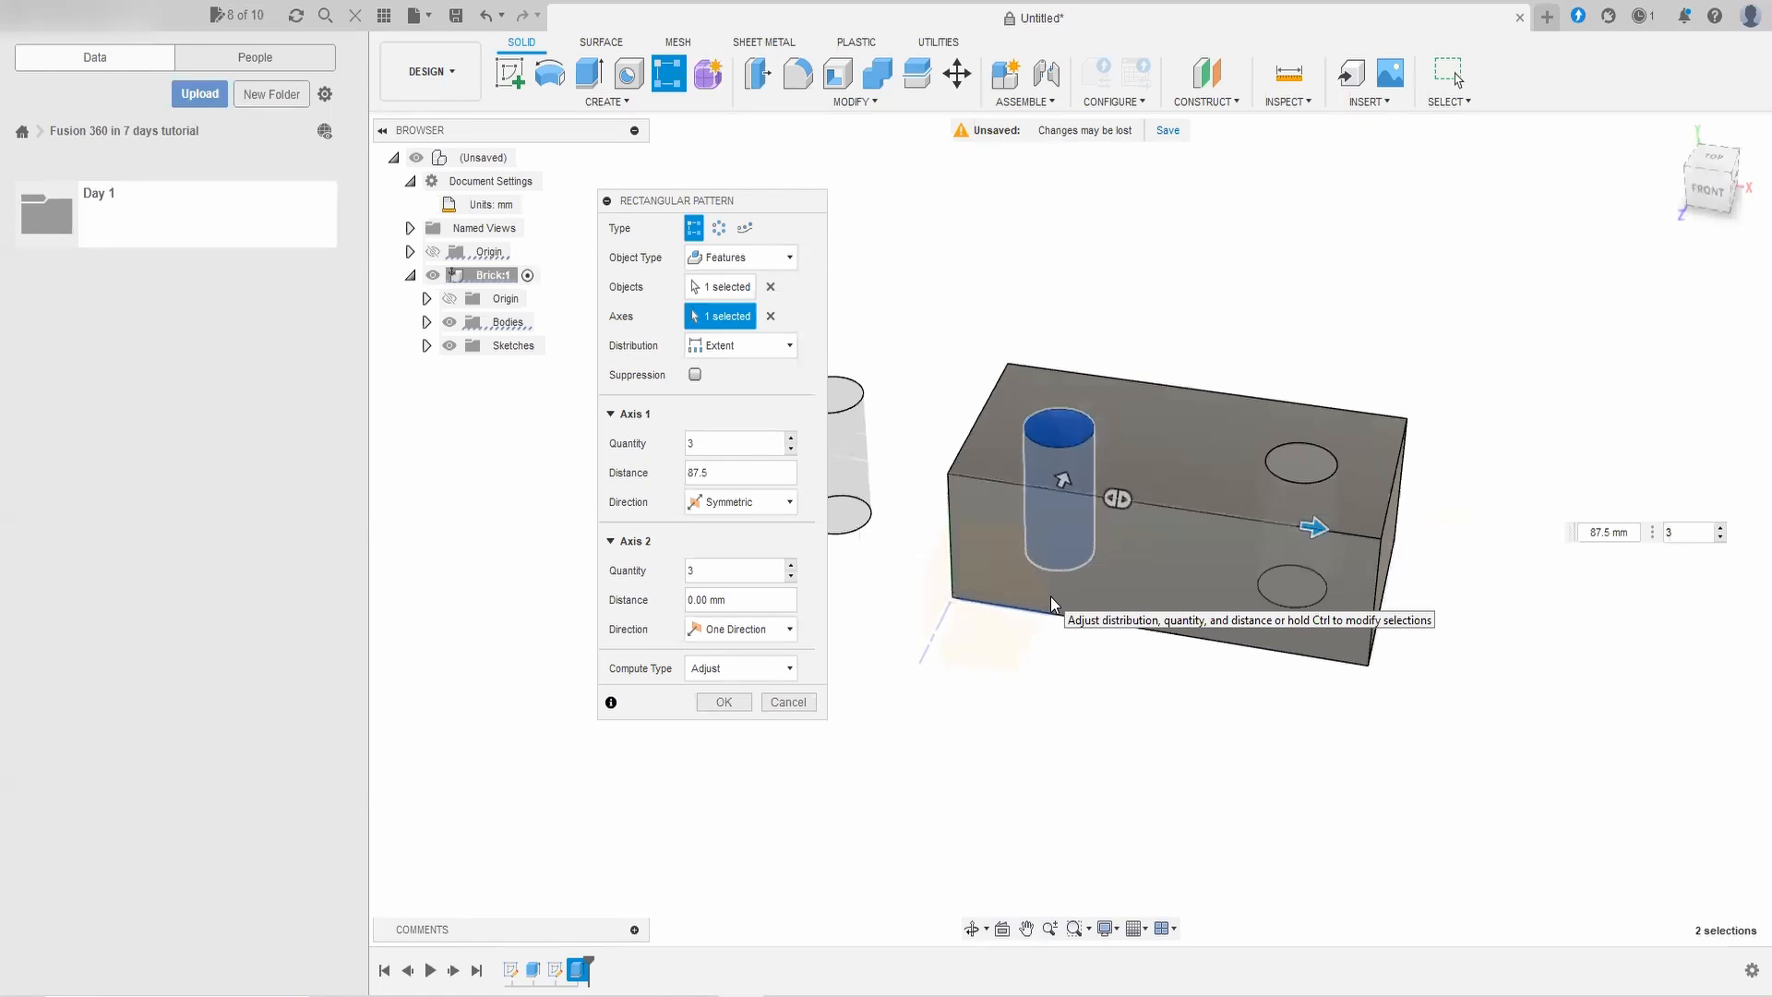
pyautogui.scroll(2, 1050, 596)
# Step: Set the first axis direction to One Direction and create the hole pattern
pyautogui.click(759, 509)
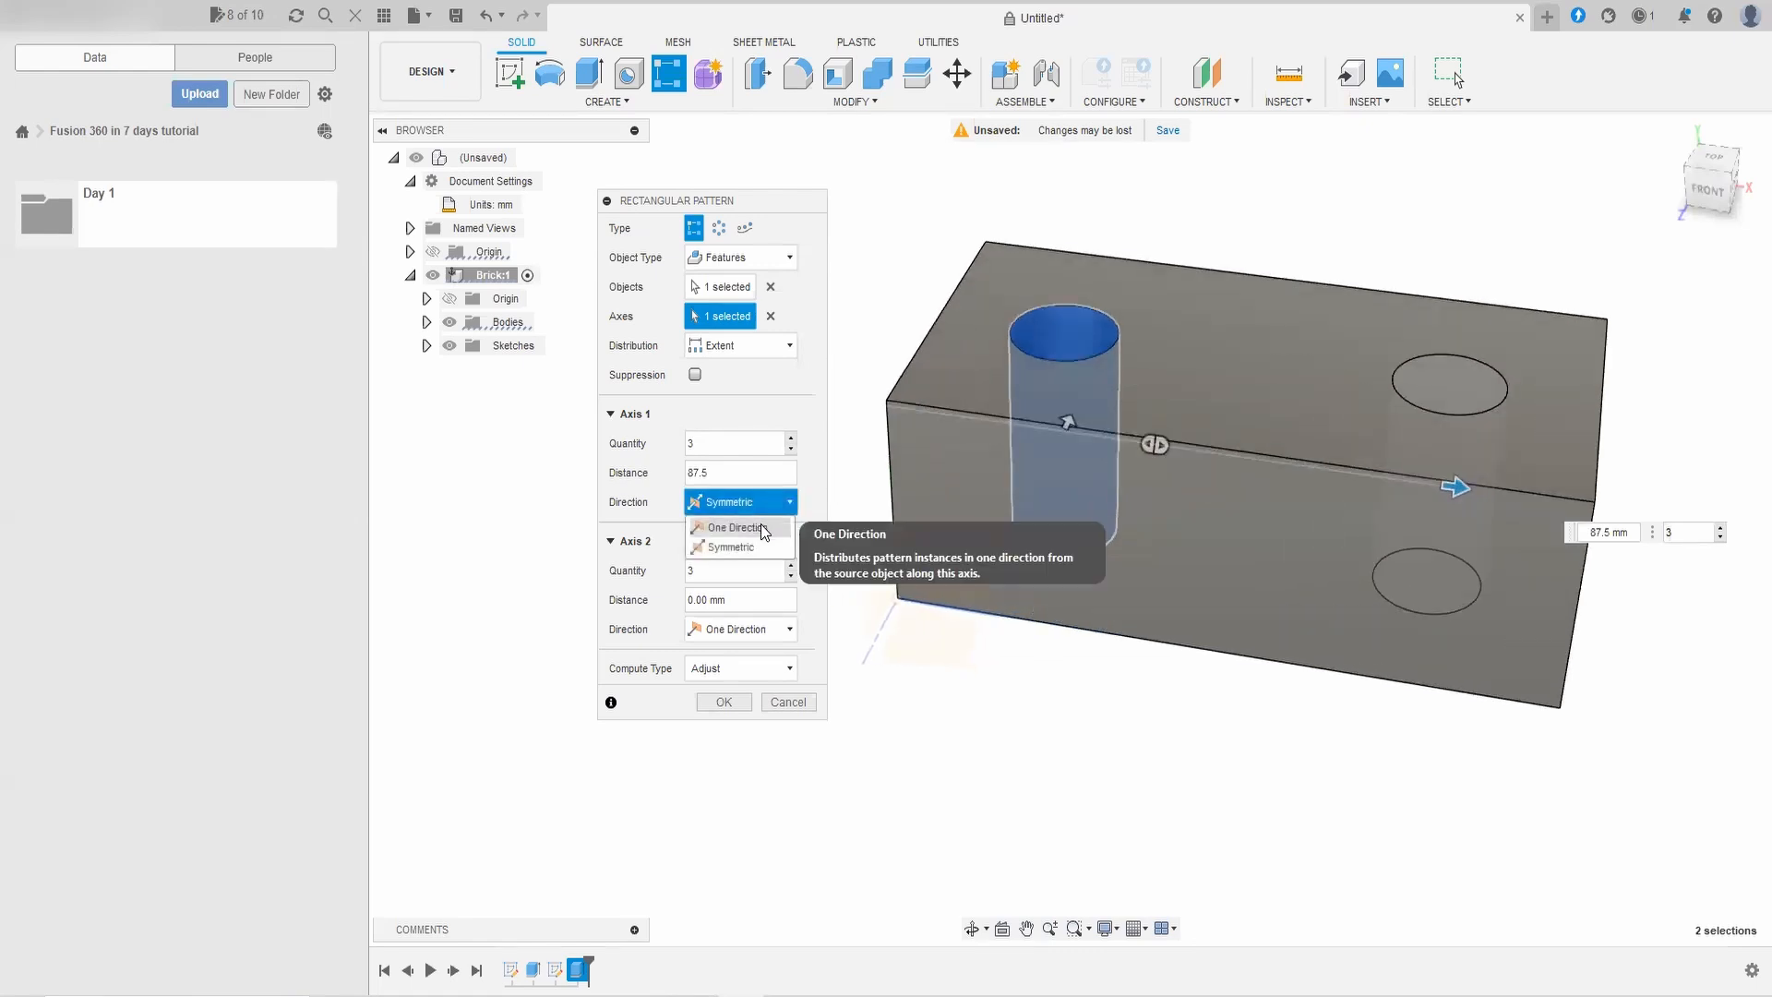
pyautogui.click(760, 527)
pyautogui.click(732, 703)
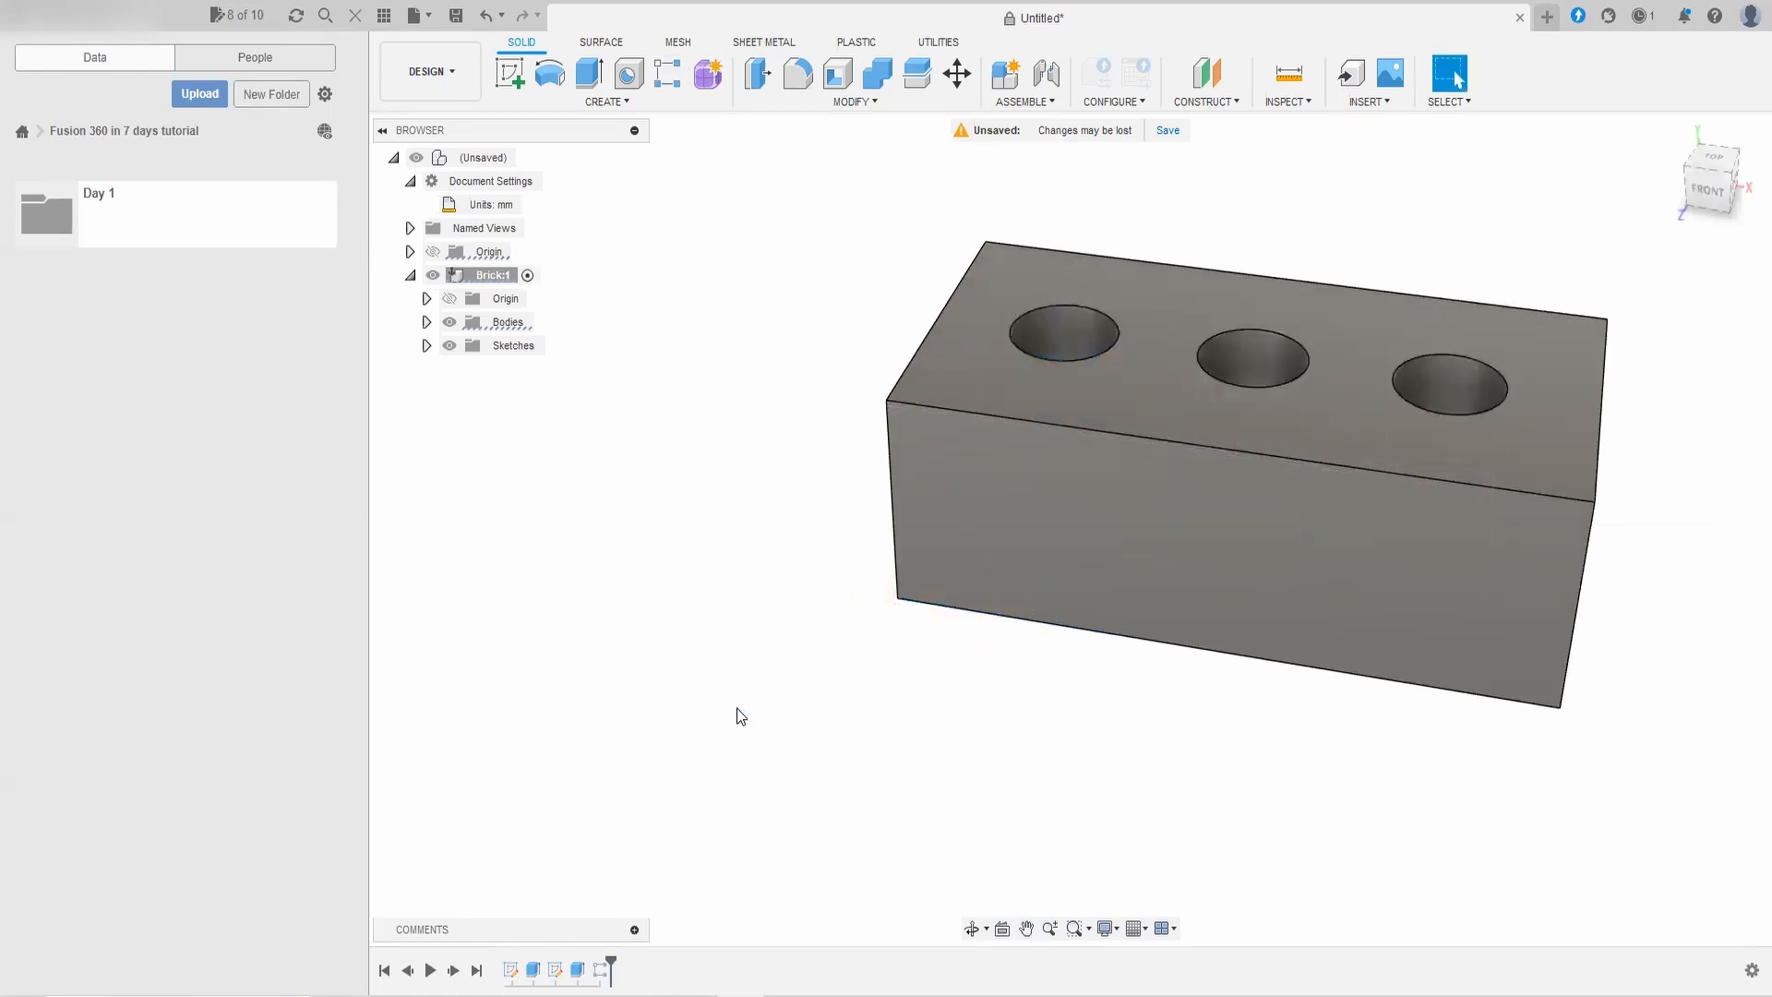
pyautogui.keyDown('shift'); pyautogui.moveTo(1052, 609); pyautogui.dragTo(1200, 706, button='middle'); pyautogui.keyUp('shift')
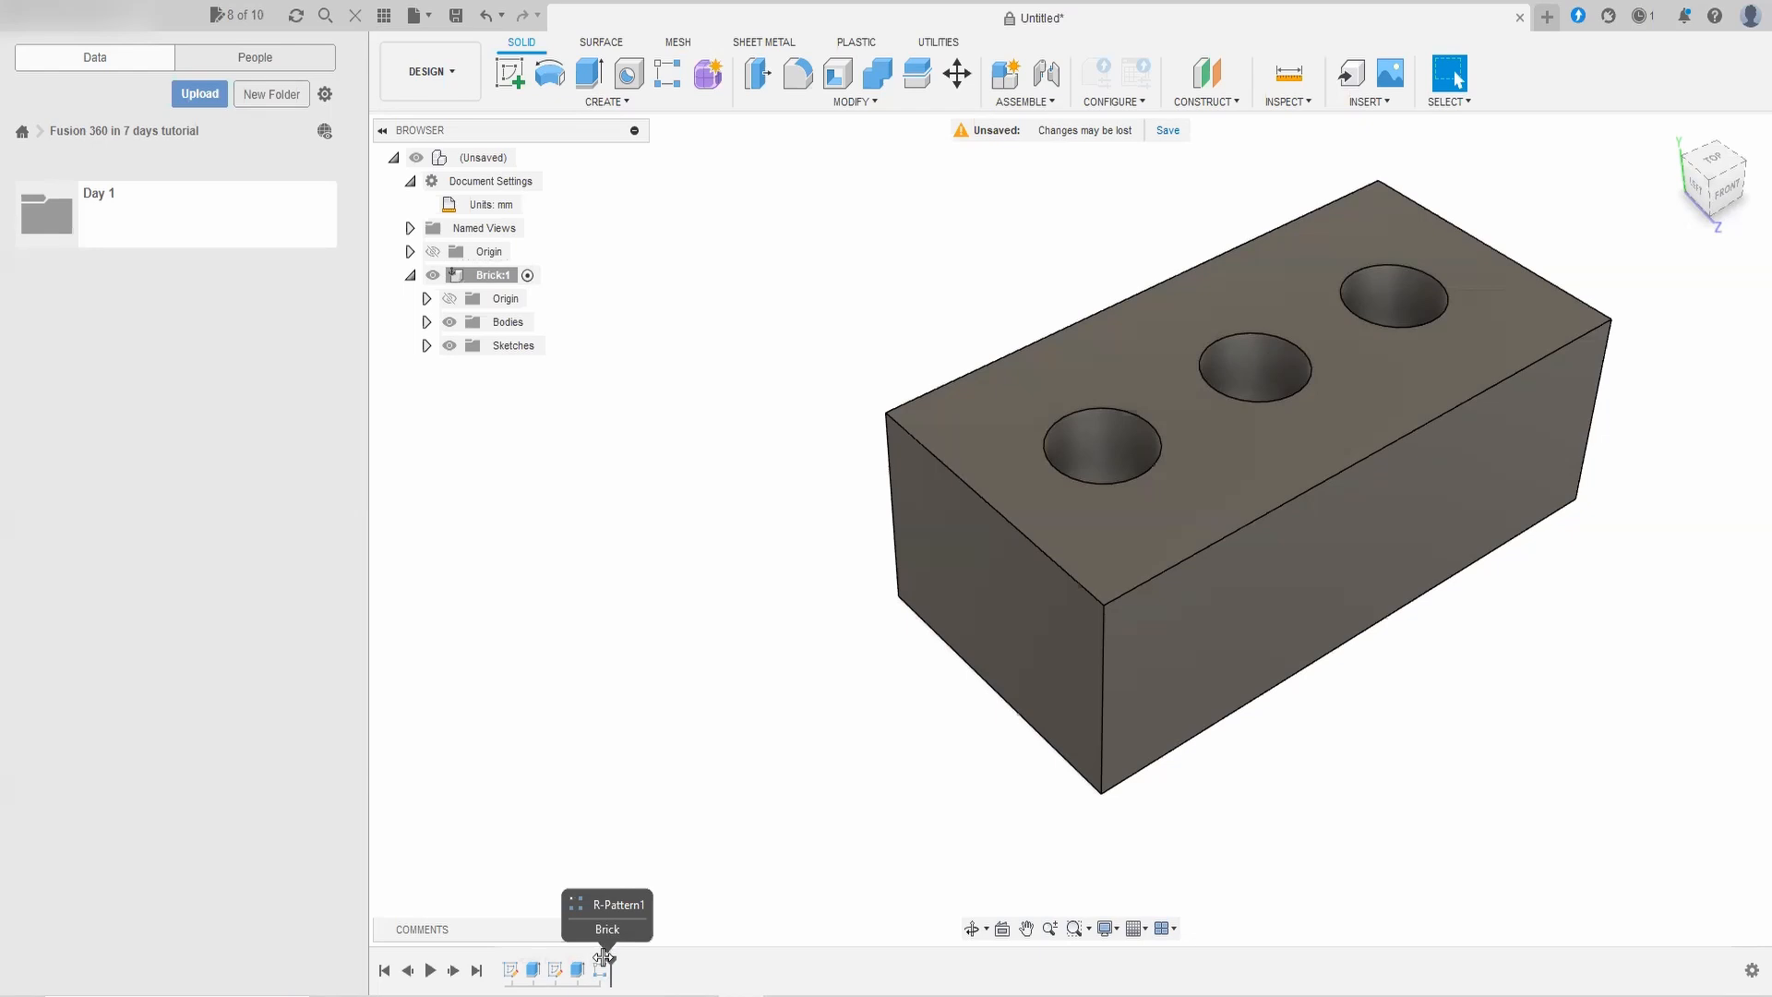
# Step: Roll the timeline back to before the pattern and set the circle diameter in the hole's sketch to 15 mm
pyautogui.moveTo(604, 960); pyautogui.dragTo(588, 960)
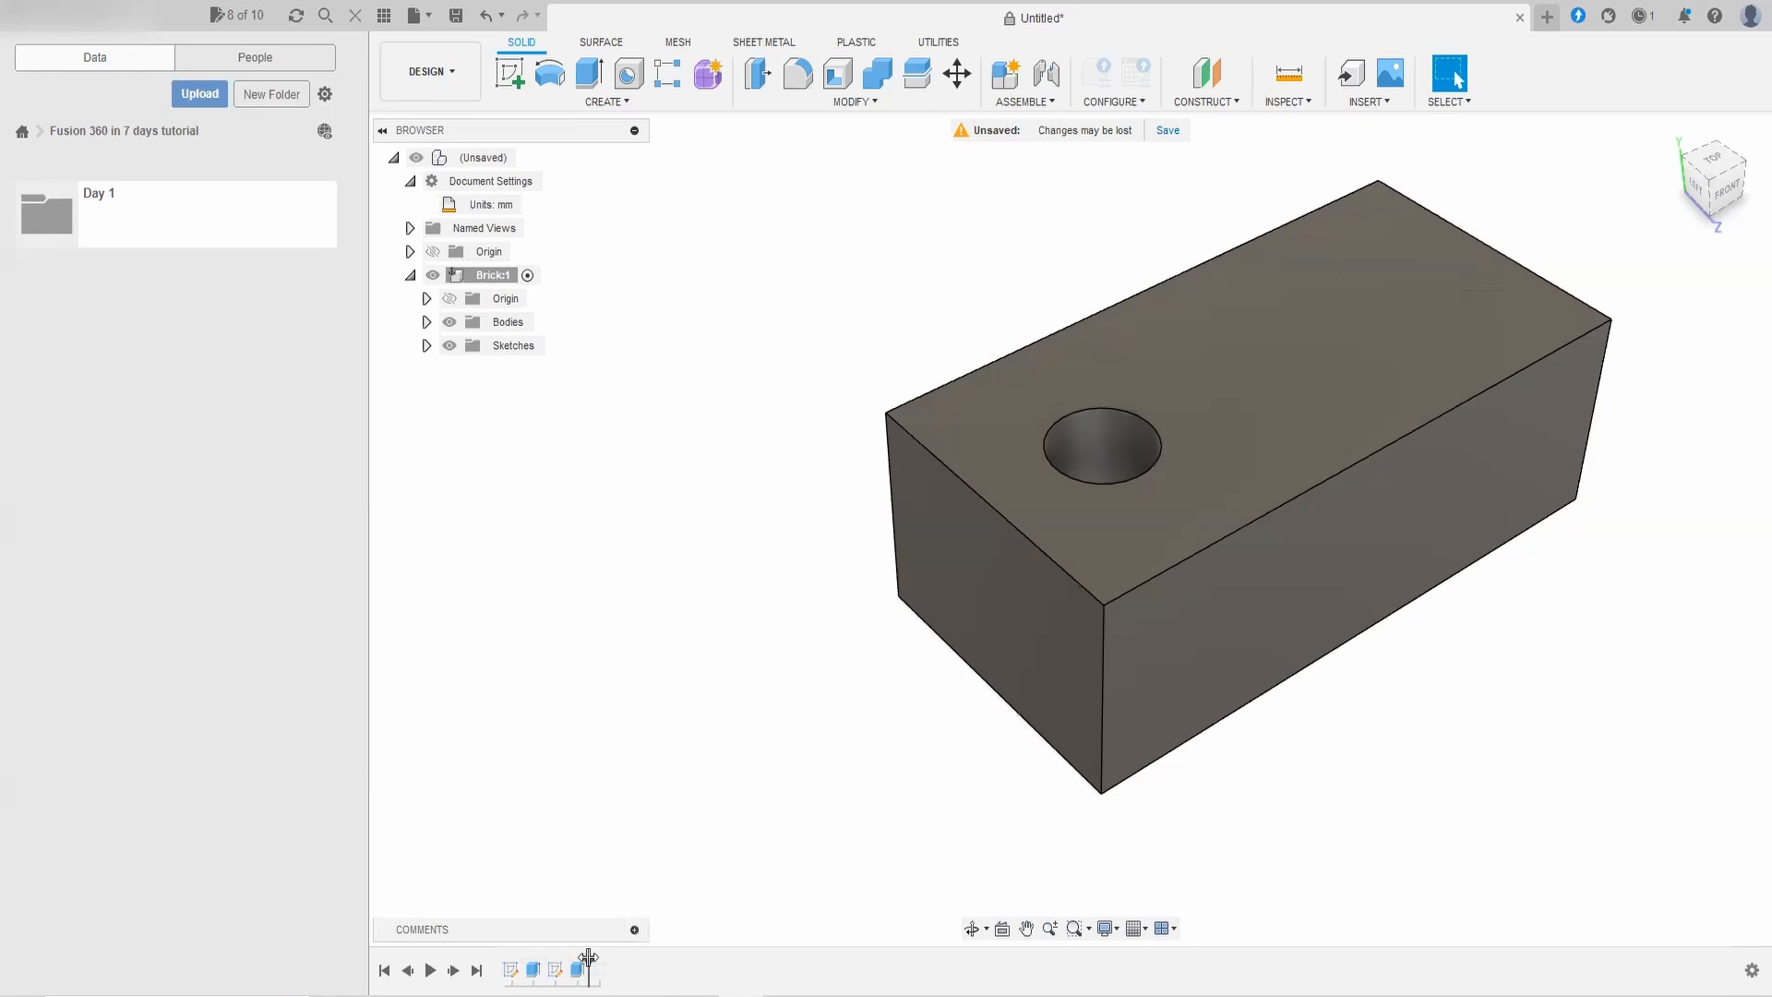
pyautogui.moveTo(586, 960)
pyautogui.mouseDown()
pyautogui.moveTo(566, 960)
pyautogui.moveTo(588, 960)
pyautogui.mouseUp()
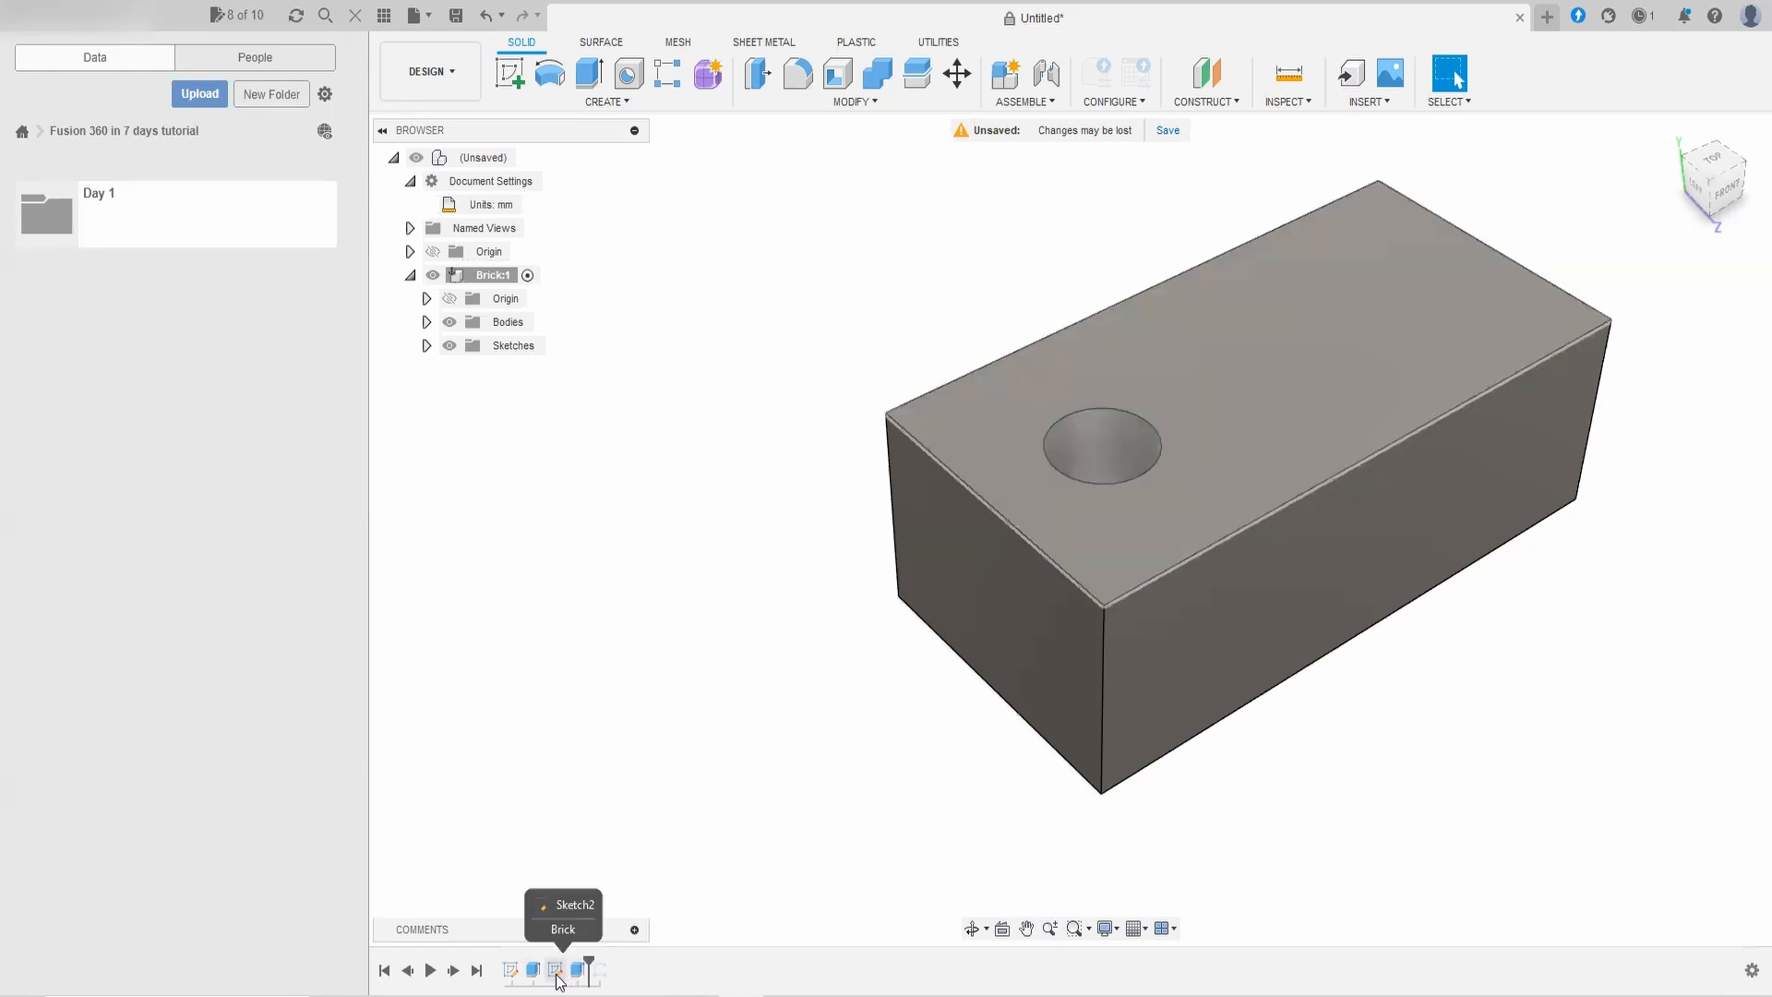
pyautogui.doubleClick(556, 971)
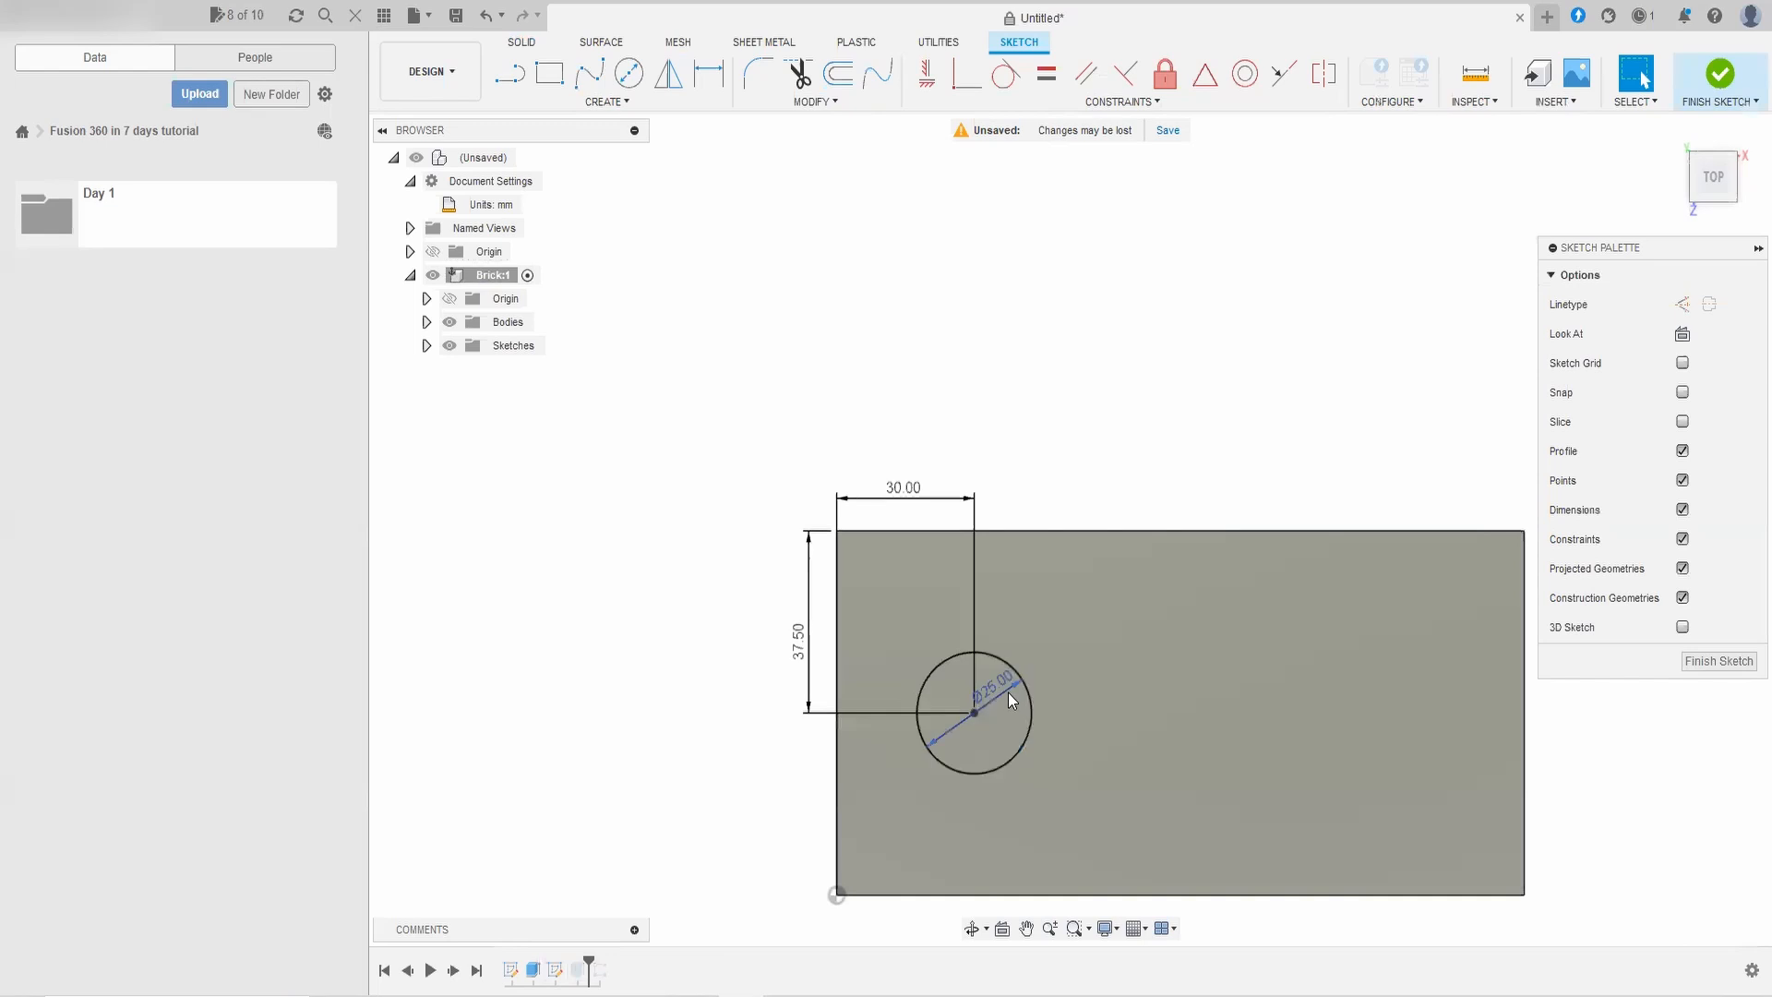
pyautogui.doubleClick(1007, 694)
pyautogui.write('15')
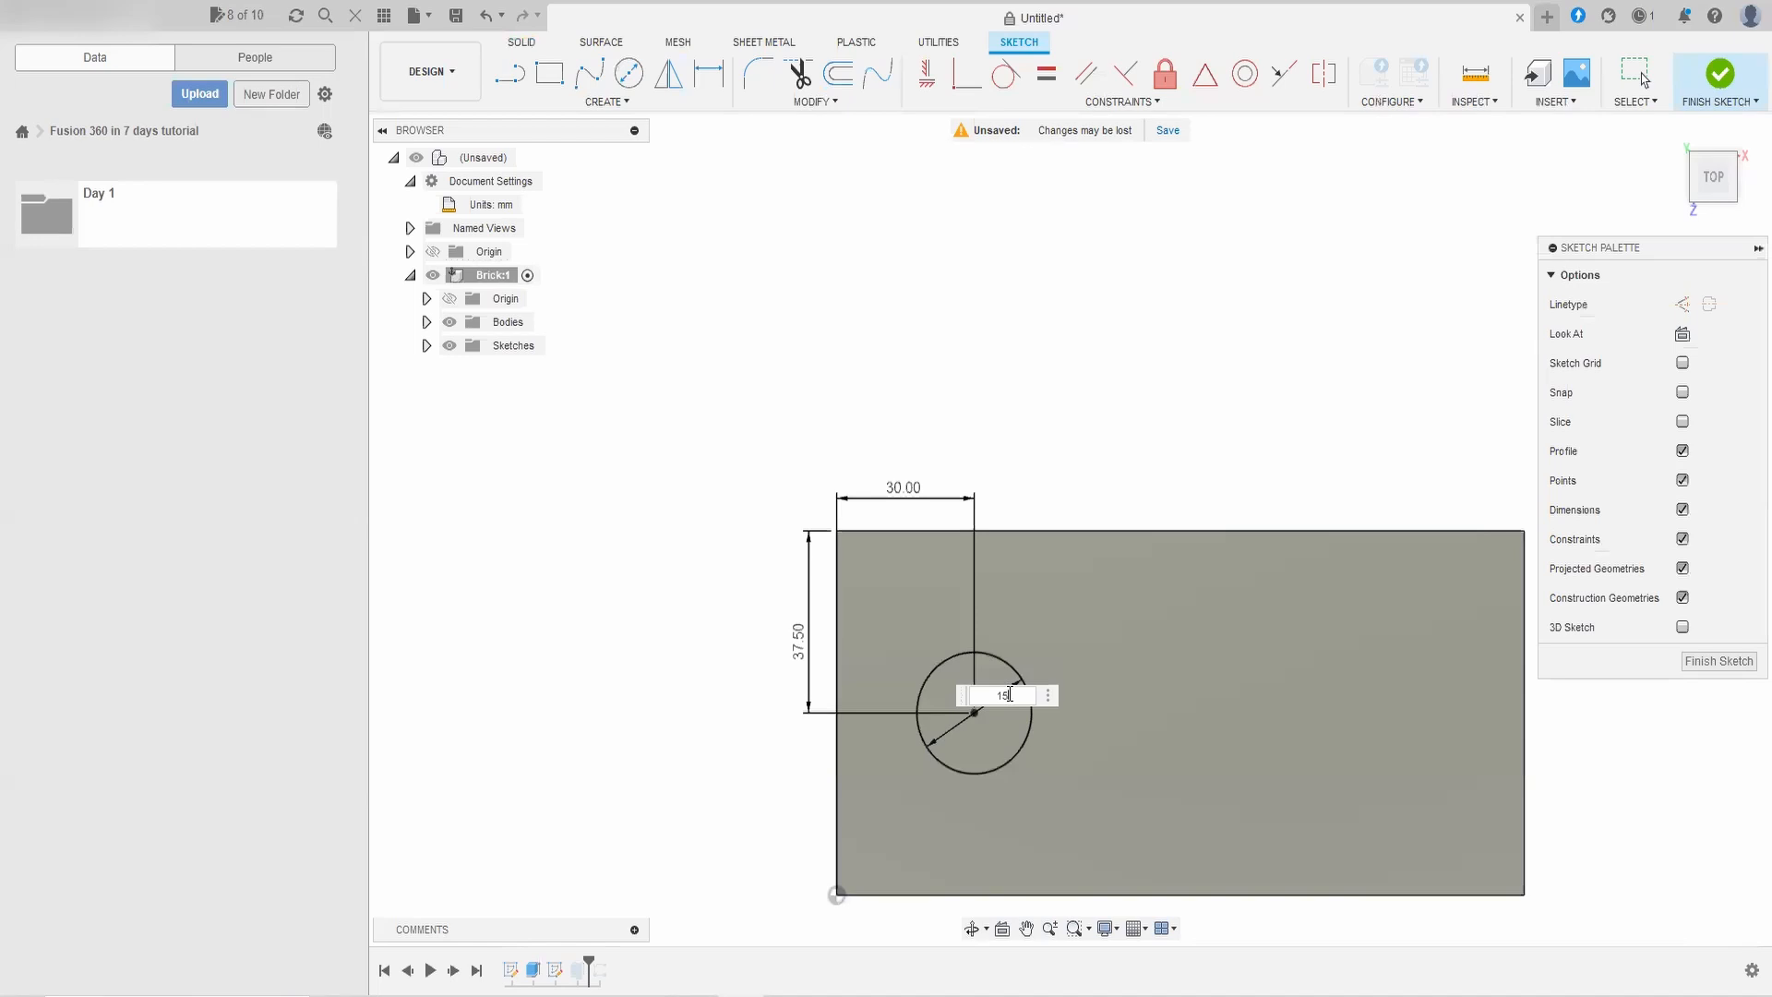
pyautogui.click(1720, 73)
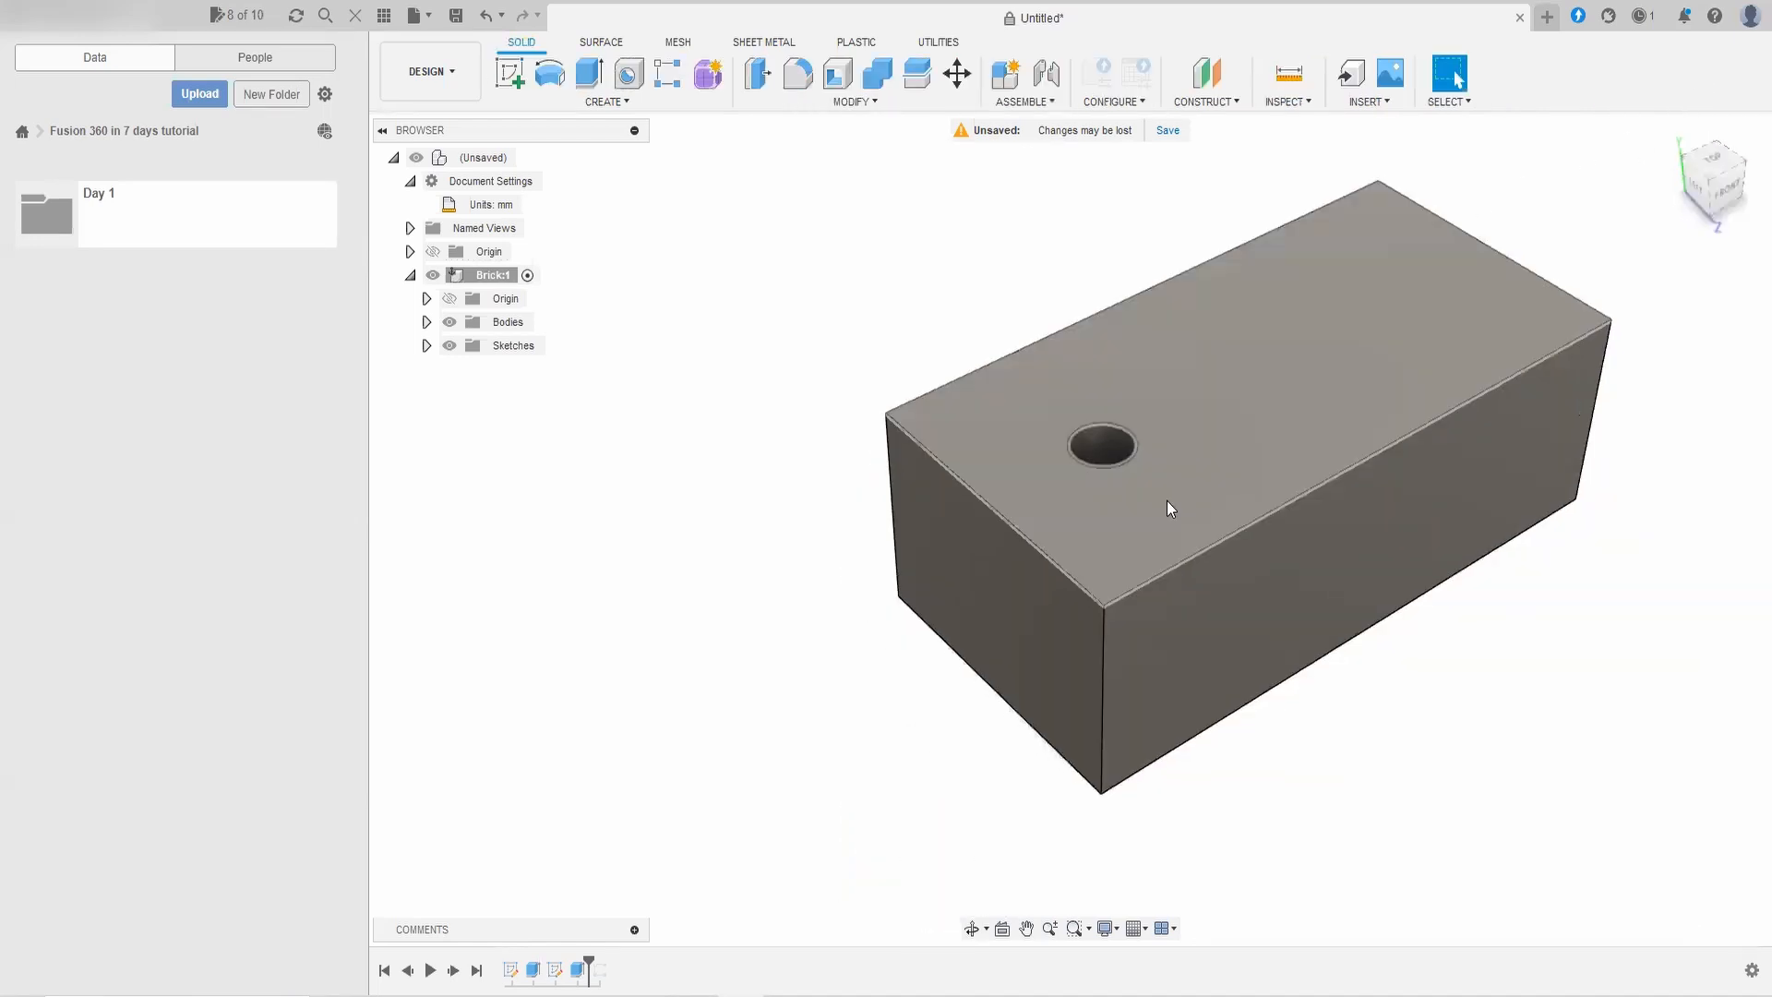
# Step: Roll the timeline forward past the rectangular pattern
pyautogui.moveTo(589, 963); pyautogui.dragTo(610, 960)
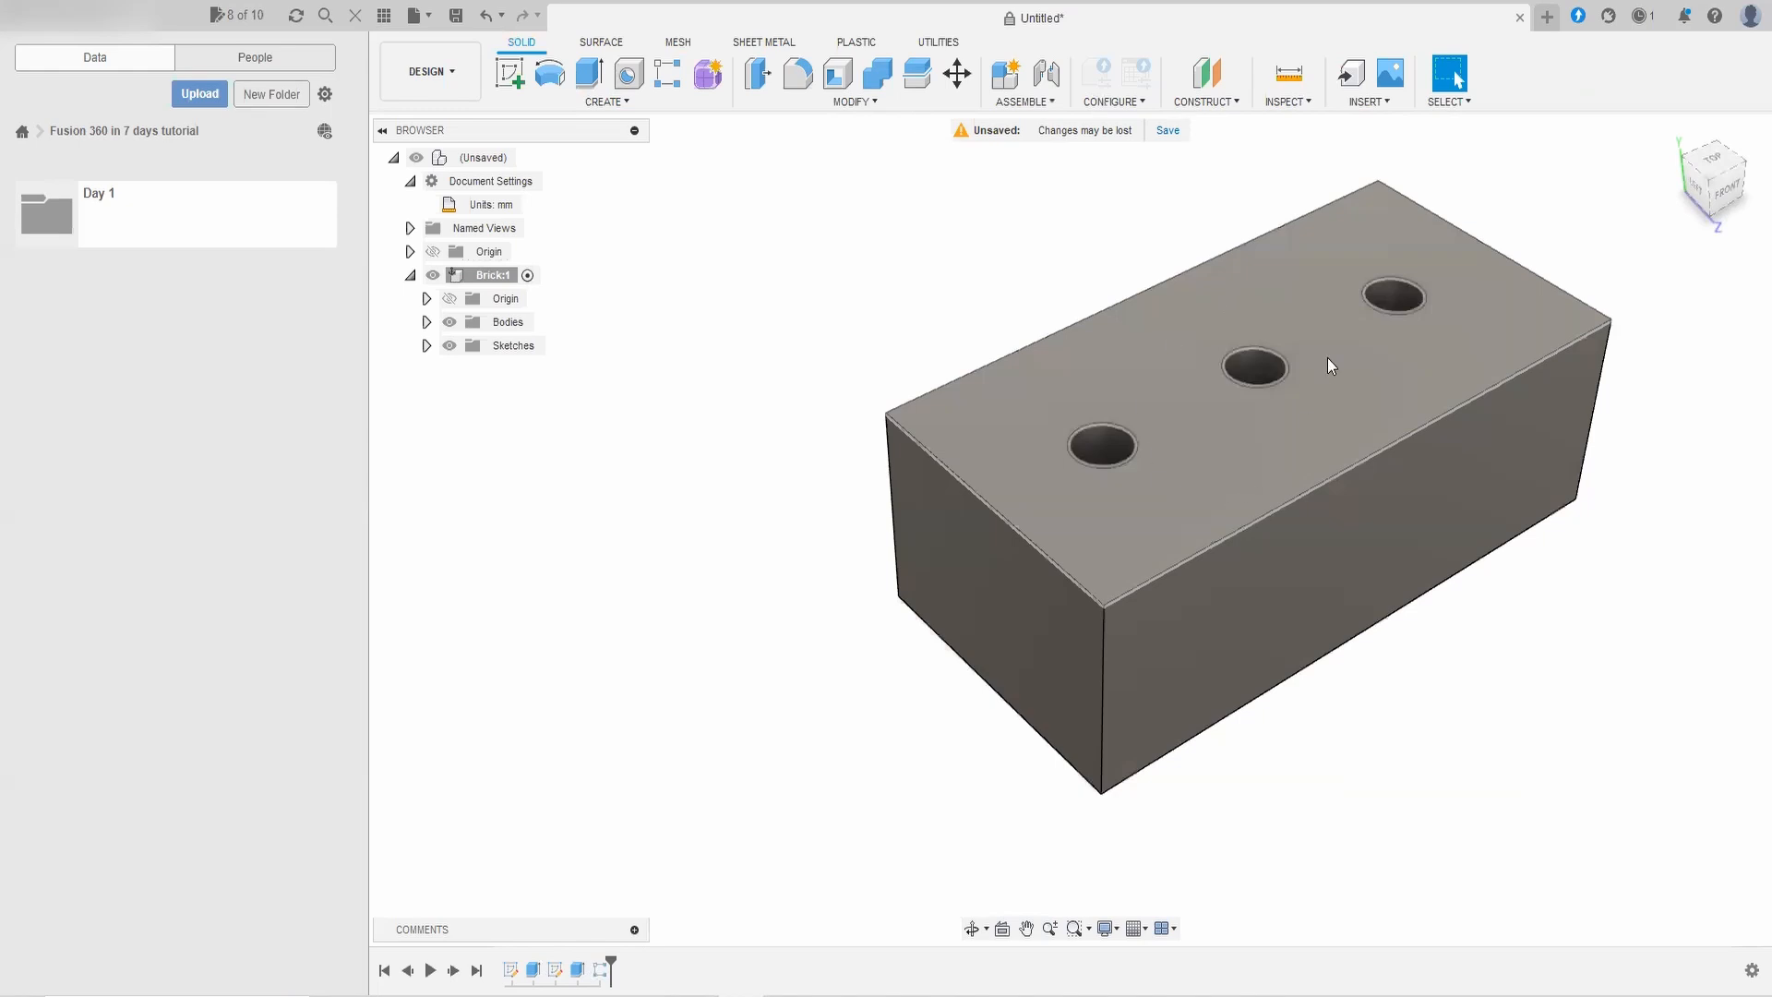
pyautogui.moveTo(1327, 357)
pyautogui.keyDown('shift'); pyautogui.mouseDown(button='middle')
pyautogui.moveTo(1317, 443)
pyautogui.moveTo(1300, 370)
pyautogui.mouseUp(button='middle'); pyautogui.keyUp('shift')
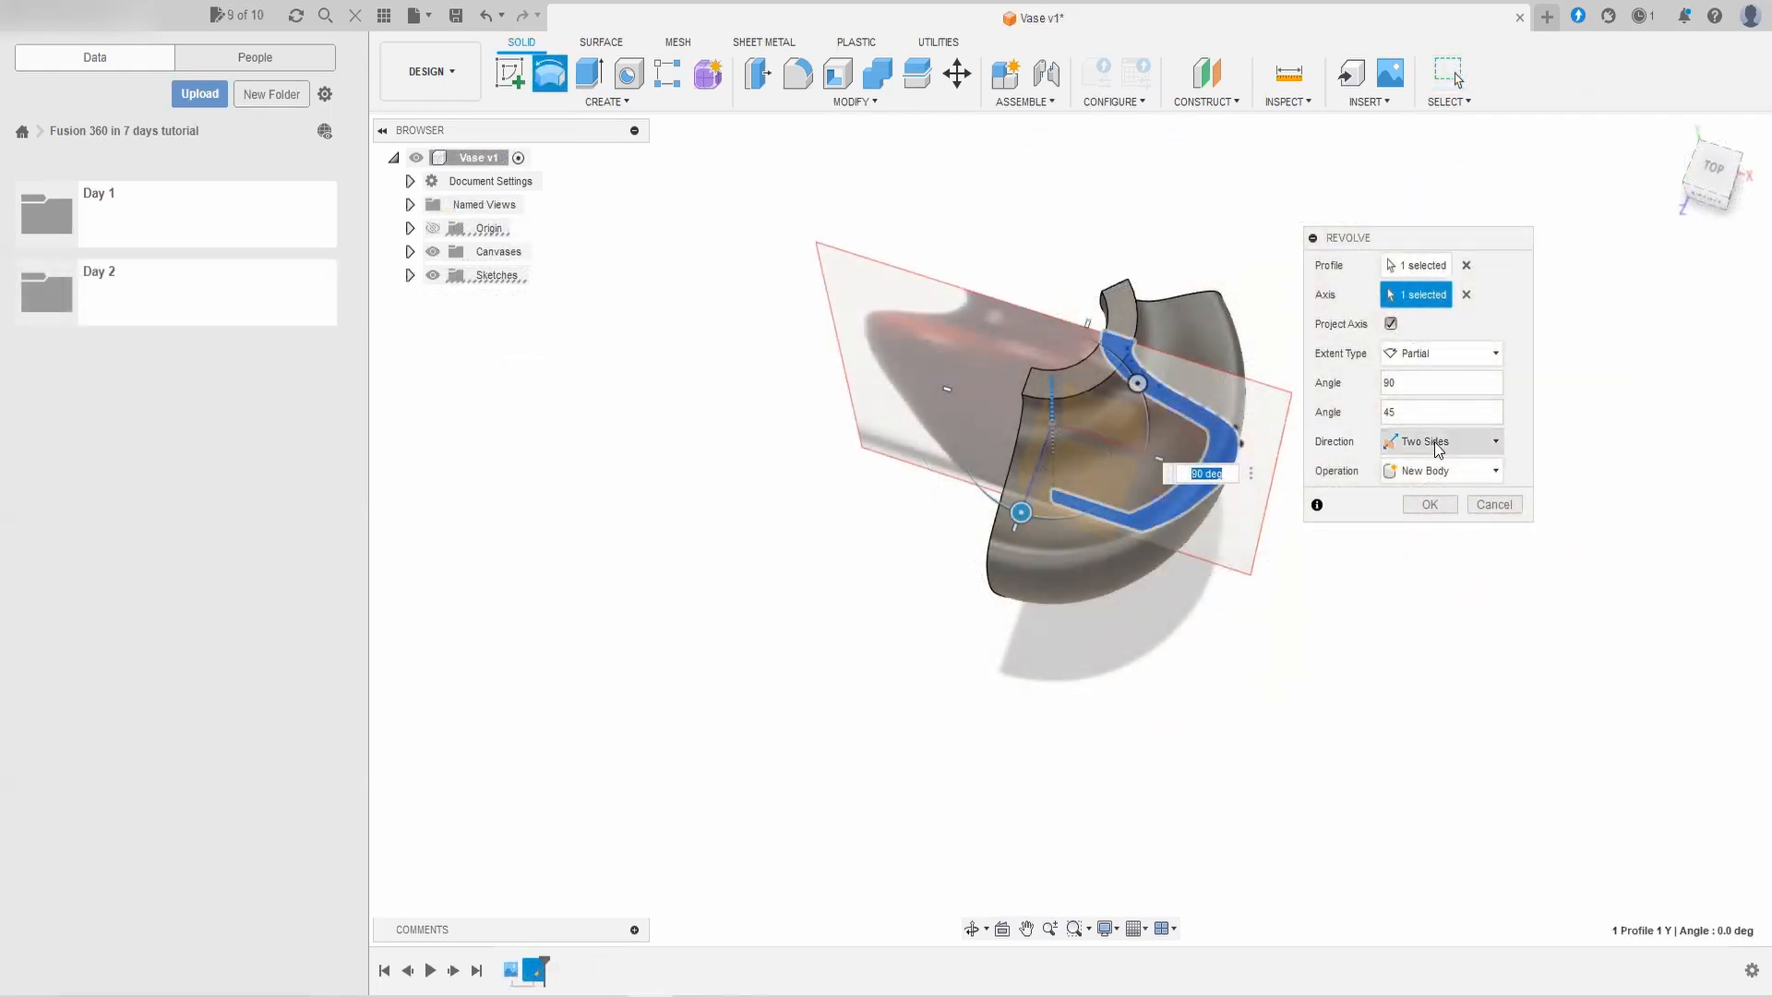
# Step: Set the direction of the vase profile's partial revolve to Symmetric
pyautogui.click(1437, 447)
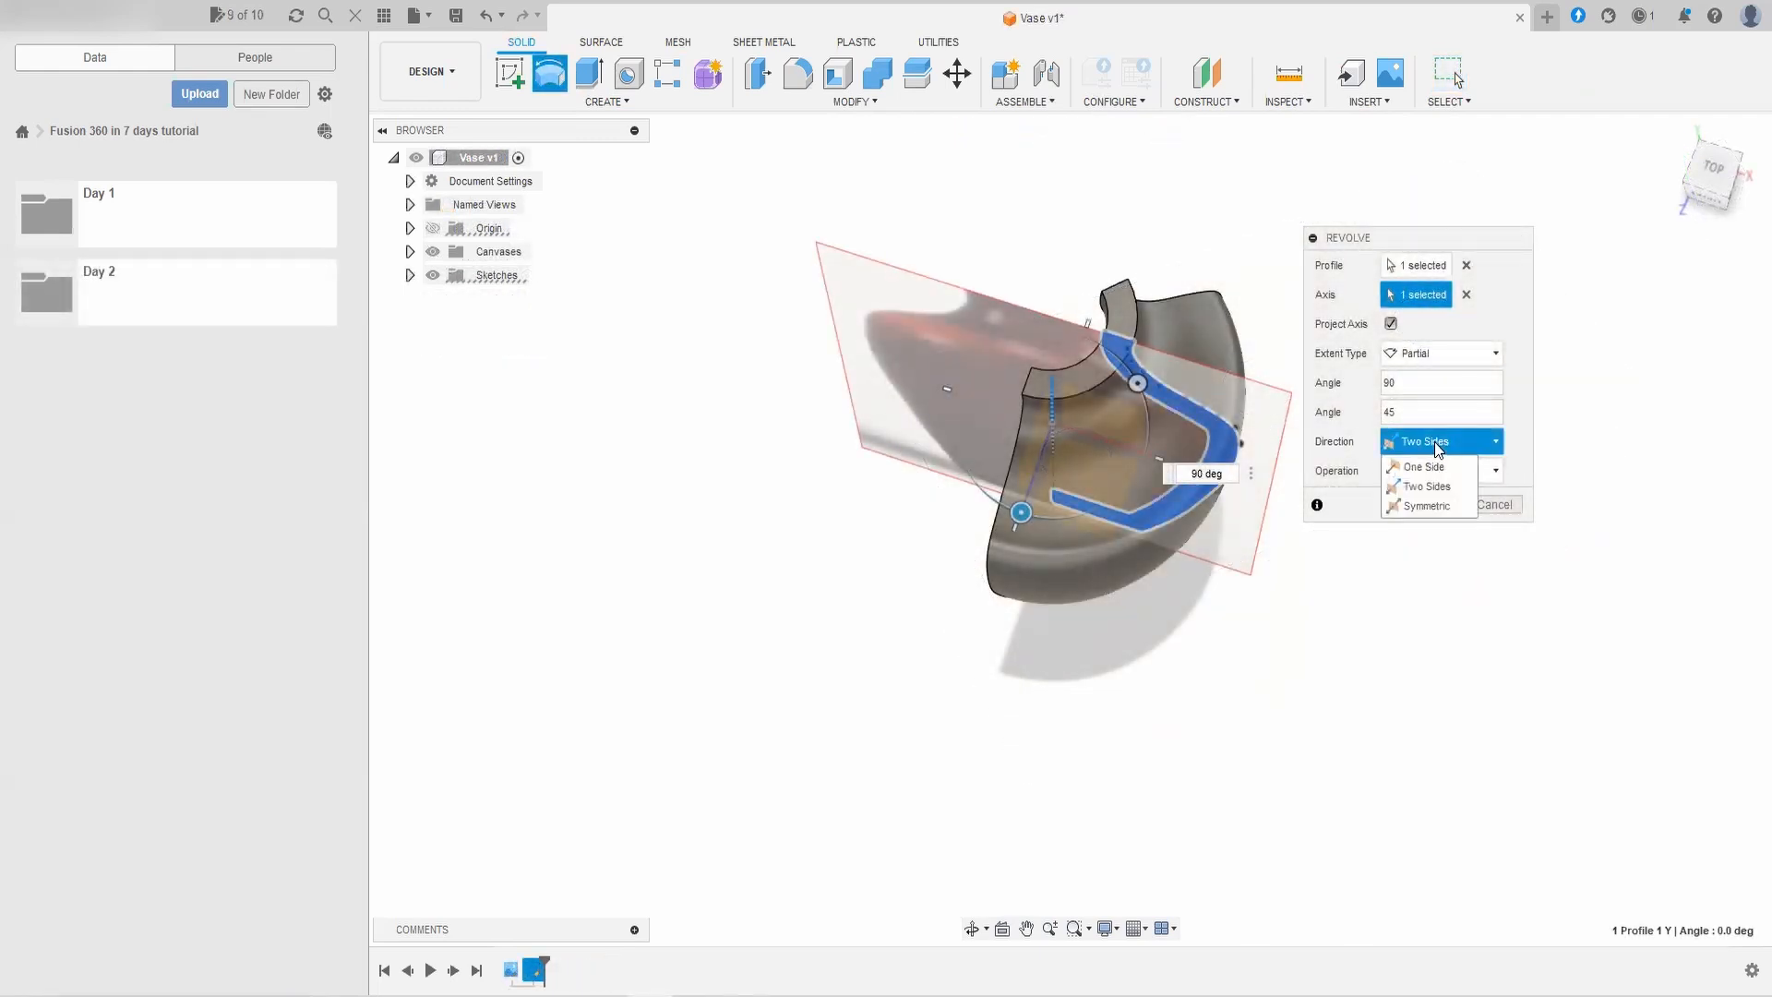
pyautogui.click(1440, 504)
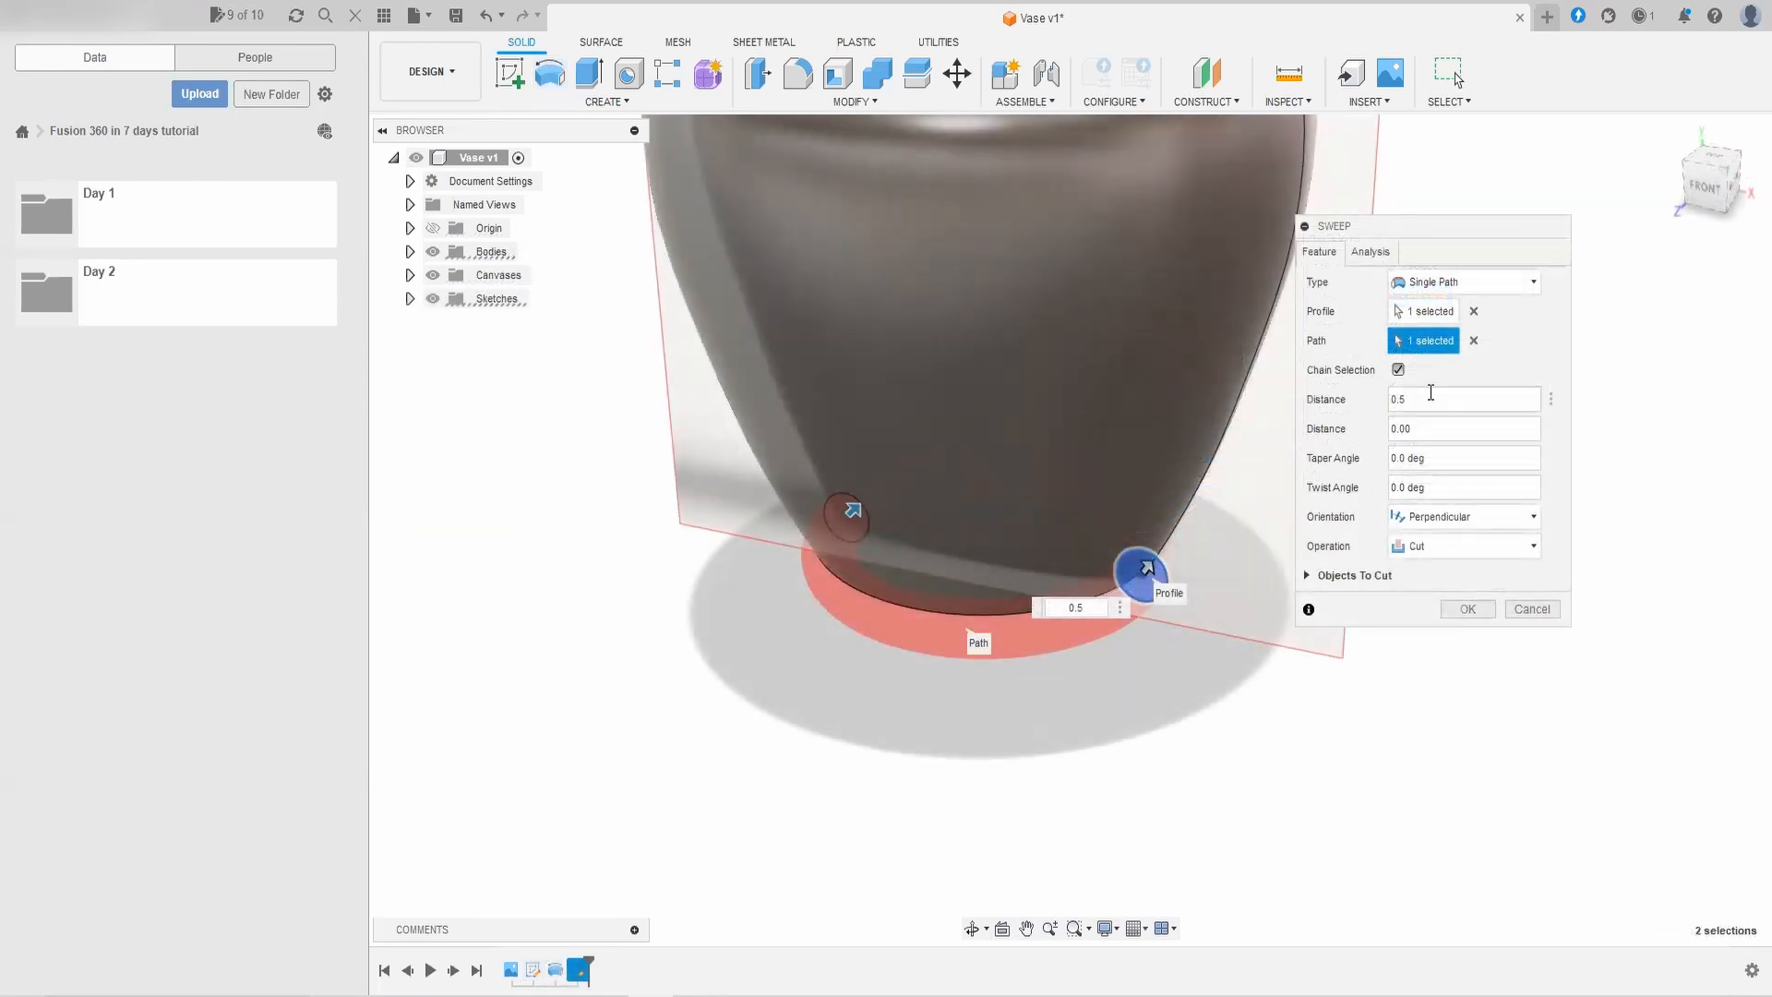
# Step: Set the first distance of the sweep cut around the vase's base to 1
pyautogui.press('BackSpace')
pyautogui.press('BackSpace')
pyautogui.press('BackSpace')
pyautogui.write('1')
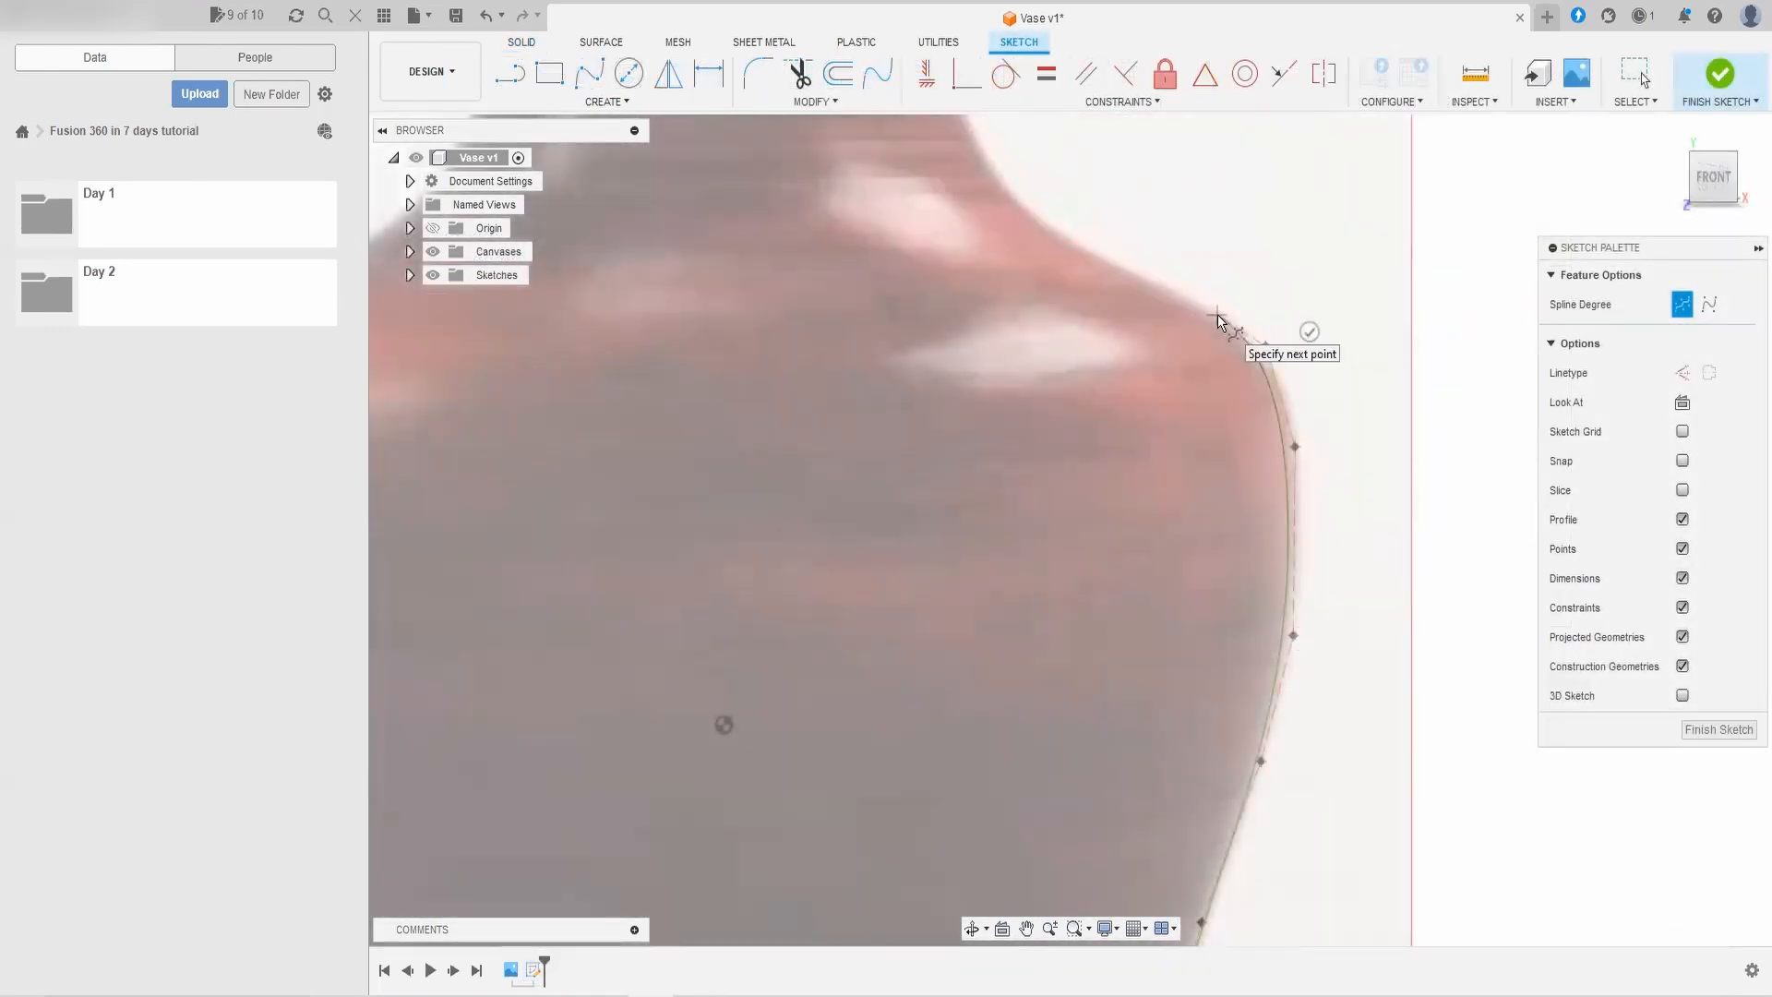
# Step: Add a spline fit point along the vase's upper shoulder in the canvas image
pyautogui.click(1171, 291)
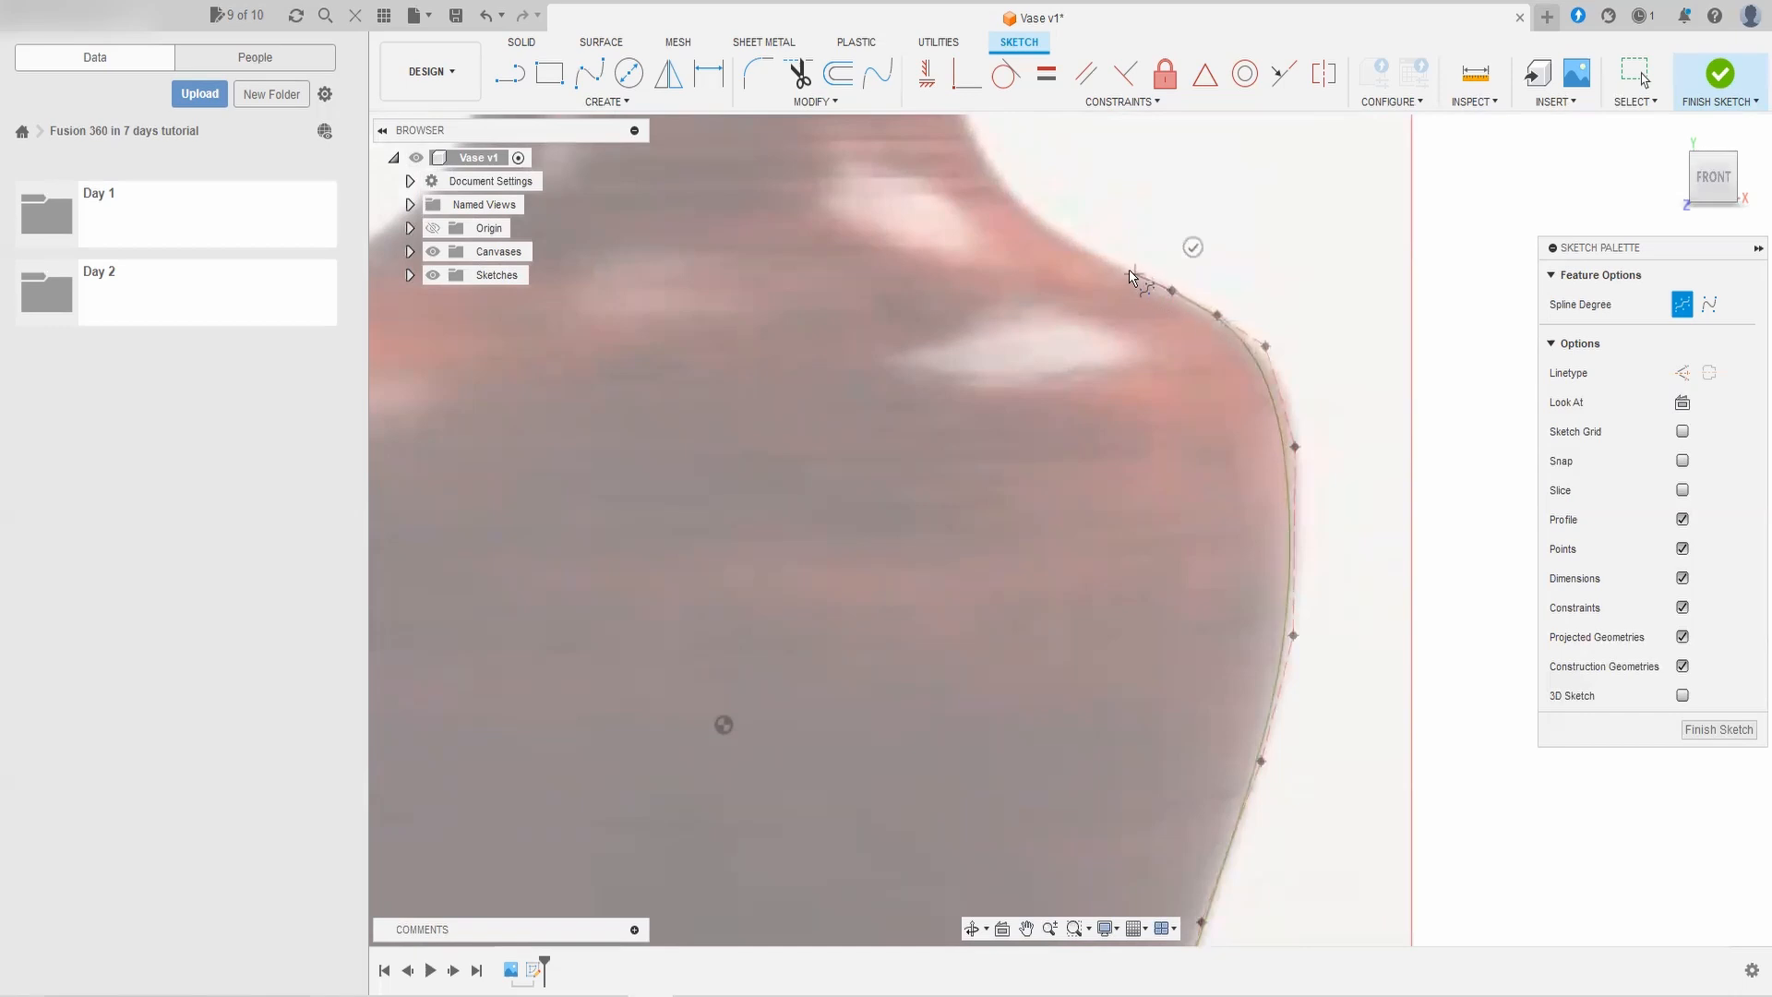